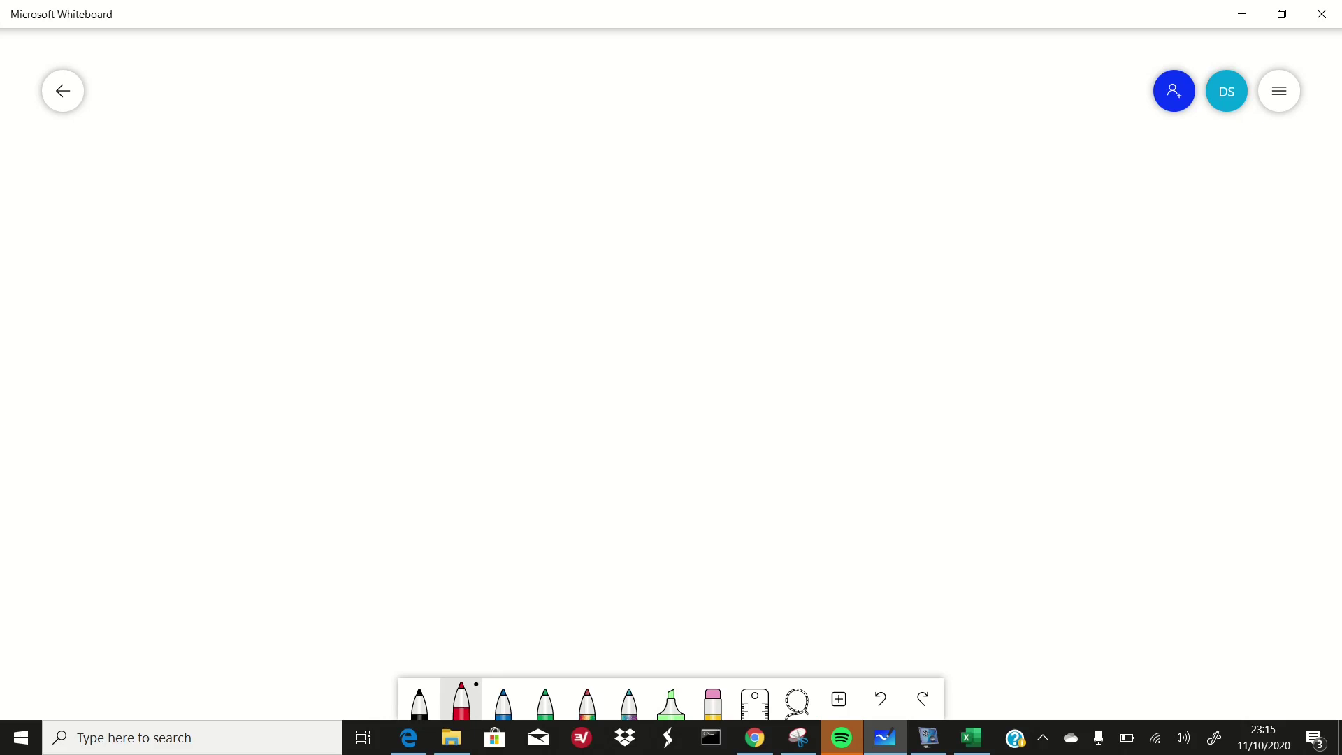
Handwrite the heading "C/C++" in red near the upper part of the blank whiteboard.
mouse_move(242, 110)
mouse_down()
mouse_move(216, 133)
mouse_move(271, 145)
mouse_up()
drag(331, 67, 273, 217)
mouse_move(363, 98)
mouse_down()
mouse_move(347, 107)
mouse_move(373, 148)
mouse_move(397, 139)
mouse_move(396, 158)
mouse_up()
mouse_move(385, 135)
mouse_down()
mouse_move(410, 133)
mouse_move(438, 157)
mouse_move(451, 126)
mouse_up()
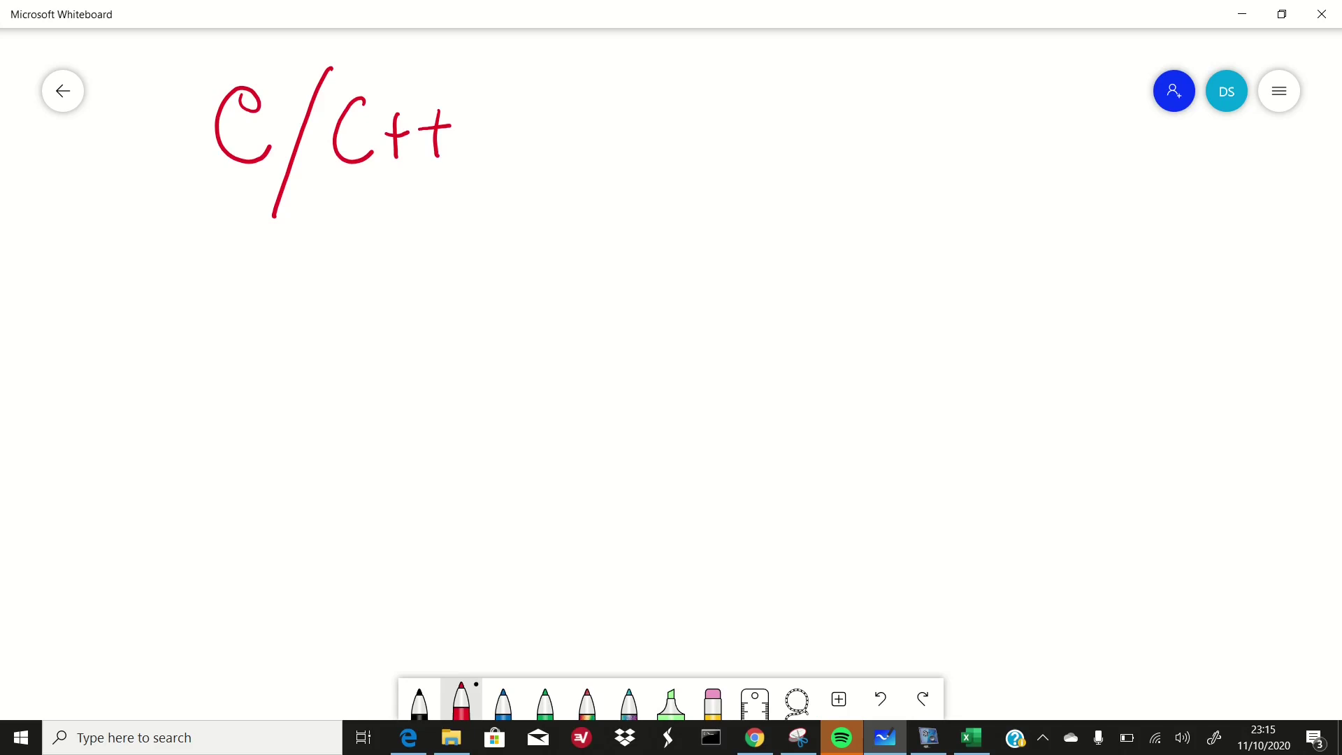
Handwrite the first list item, "1. Compiler", in red below the C/C++ heading.
mouse_move(166, 255)
mouse_down()
mouse_move(161, 297)
mouse_move(176, 297)
mouse_move(137, 297)
mouse_up()
click(204, 301)
mouse_move(278, 257)
mouse_down()
mouse_move(269, 244)
mouse_move(286, 286)
mouse_move(326, 260)
mouse_move(380, 264)
mouse_move(425, 319)
mouse_up()
mouse_move(419, 274)
mouse_down()
mouse_move(432, 293)
mouse_move(448, 288)
mouse_up()
mouse_move(471, 225)
mouse_down()
mouse_move(467, 288)
mouse_move(536, 260)
mouse_up()
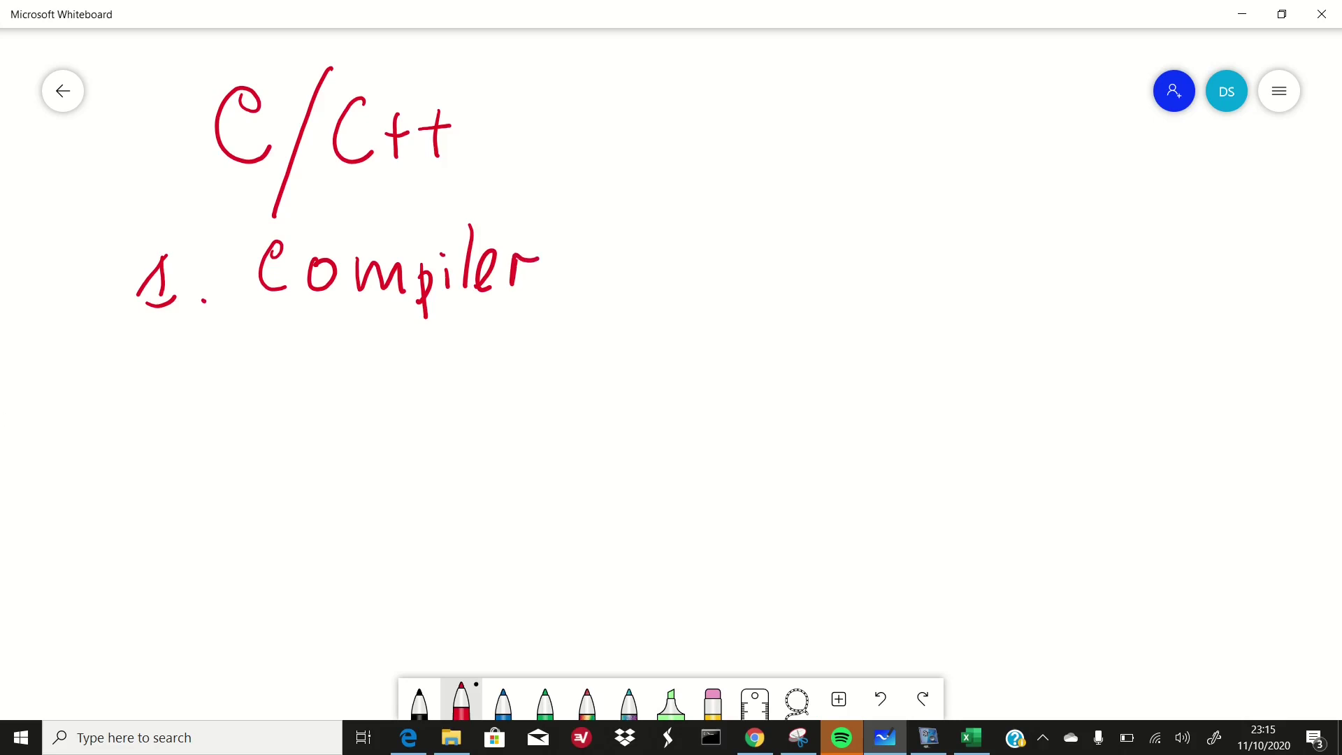
Handwrite the second list item, "2. Text Editor", in red with a gap below the Compiler item.
mouse_move(153, 489)
mouse_down()
mouse_move(149, 515)
mouse_move(188, 516)
mouse_up()
click(207, 512)
mouse_move(268, 460)
mouse_down()
mouse_move(276, 511)
mouse_move(288, 446)
mouse_up()
drag(295, 495, 335, 514)
drag(328, 483, 355, 510)
mouse_move(377, 441)
mouse_down()
mouse_move(389, 503)
mouse_move(393, 476)
mouse_move(479, 495)
mouse_move(469, 451)
mouse_up()
mouse_move(508, 442)
mouse_down()
mouse_move(513, 499)
mouse_move(535, 502)
mouse_up()
click(529, 463)
mouse_move(559, 433)
mouse_down()
mouse_move(553, 498)
mouse_move(566, 464)
mouse_up()
mouse_move(595, 474)
mouse_down()
mouse_move(587, 496)
mouse_move(600, 462)
mouse_move(638, 463)
mouse_up()
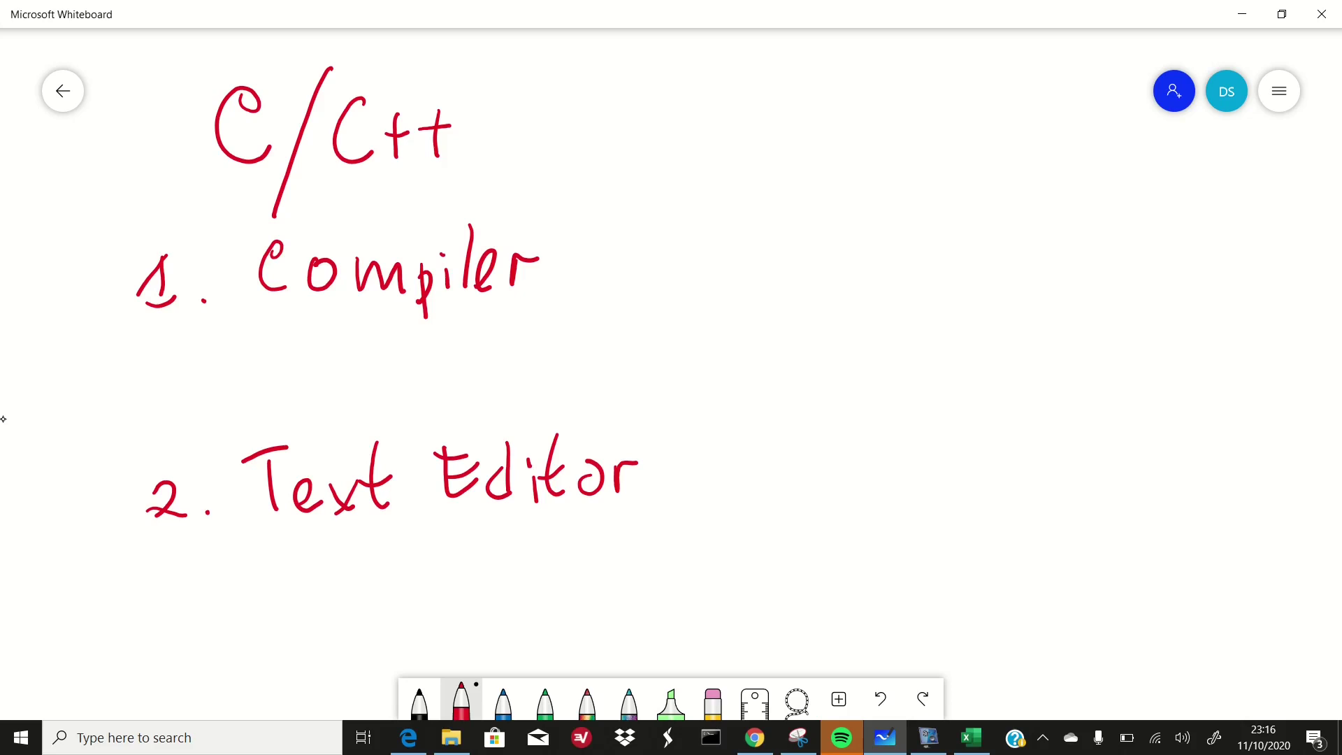
Draw red arrows out of Compiler and Text Editor, and write "VSC" in black at the Text Editor arrow.
drag(560, 274, 617, 278)
mouse_move(652, 489)
mouse_down()
mouse_move(714, 422)
mouse_move(720, 462)
mouse_up()
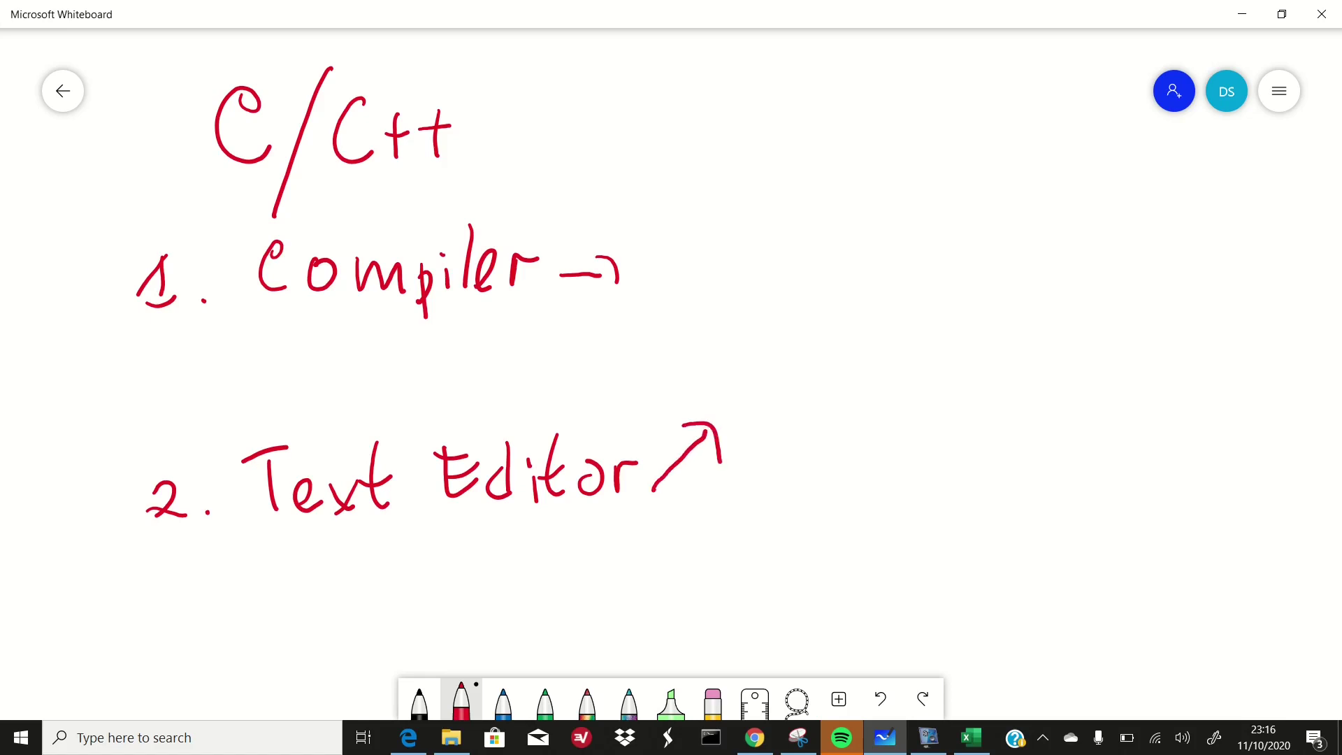
click(420, 702)
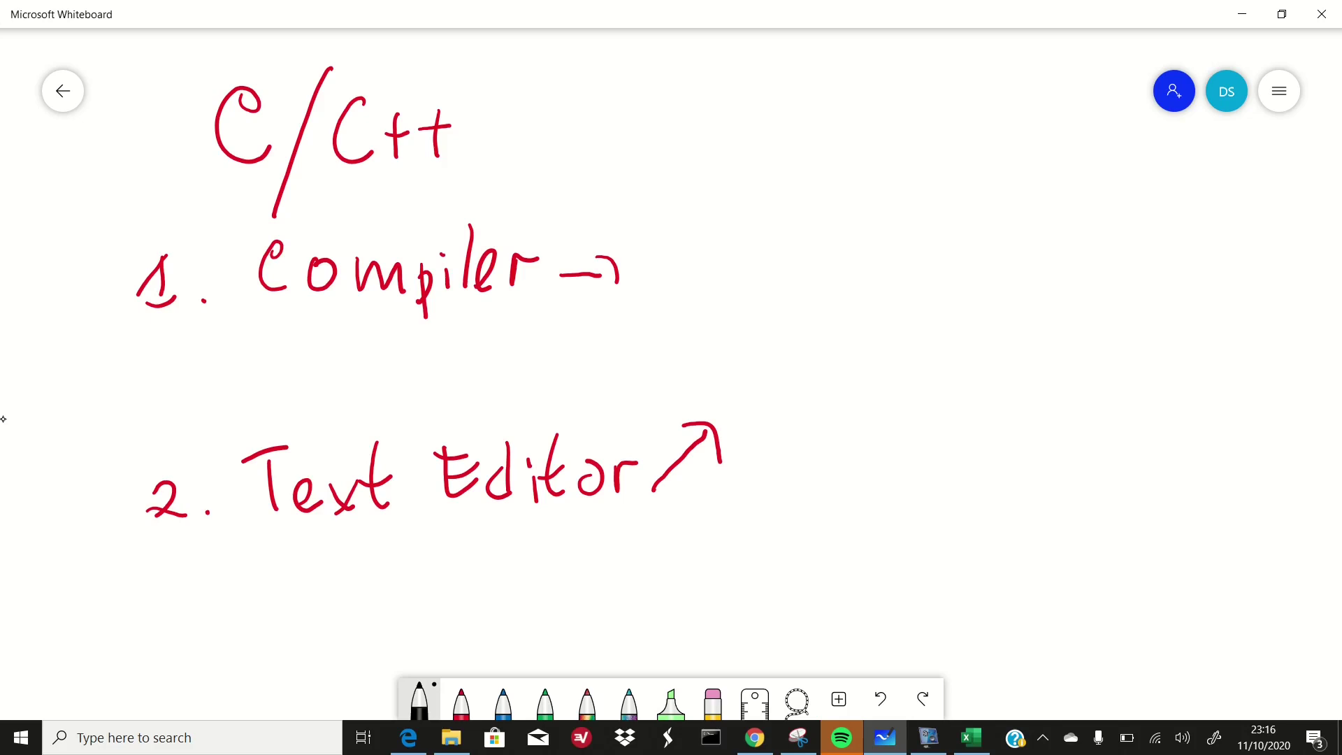
mouse_move(737, 360)
mouse_down()
mouse_move(827, 362)
mouse_move(809, 415)
mouse_up()
mouse_move(912, 364)
mouse_down()
mouse_move(905, 422)
mouse_move(927, 408)
mouse_up()
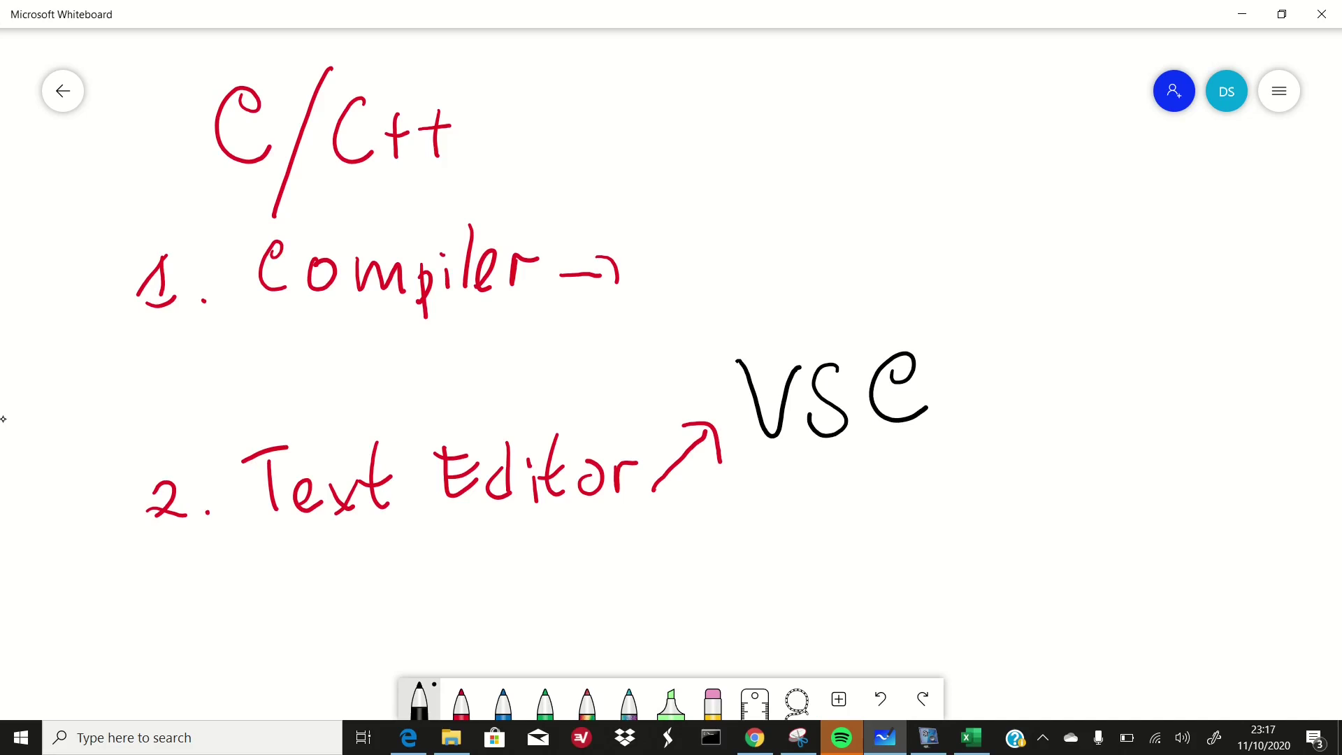
Write "Sublime" and "Atom" in black beneath VSC as further text editor options.
mouse_move(778, 464)
mouse_down()
mouse_move(747, 503)
mouse_move(816, 472)
mouse_move(821, 504)
mouse_up()
drag(825, 481, 847, 489)
mouse_move(865, 461)
mouse_down()
mouse_move(857, 507)
mouse_move(936, 489)
mouse_move(943, 506)
mouse_up()
mouse_move(956, 479)
mouse_down()
mouse_move(970, 506)
mouse_move(988, 486)
mouse_up()
click(897, 456)
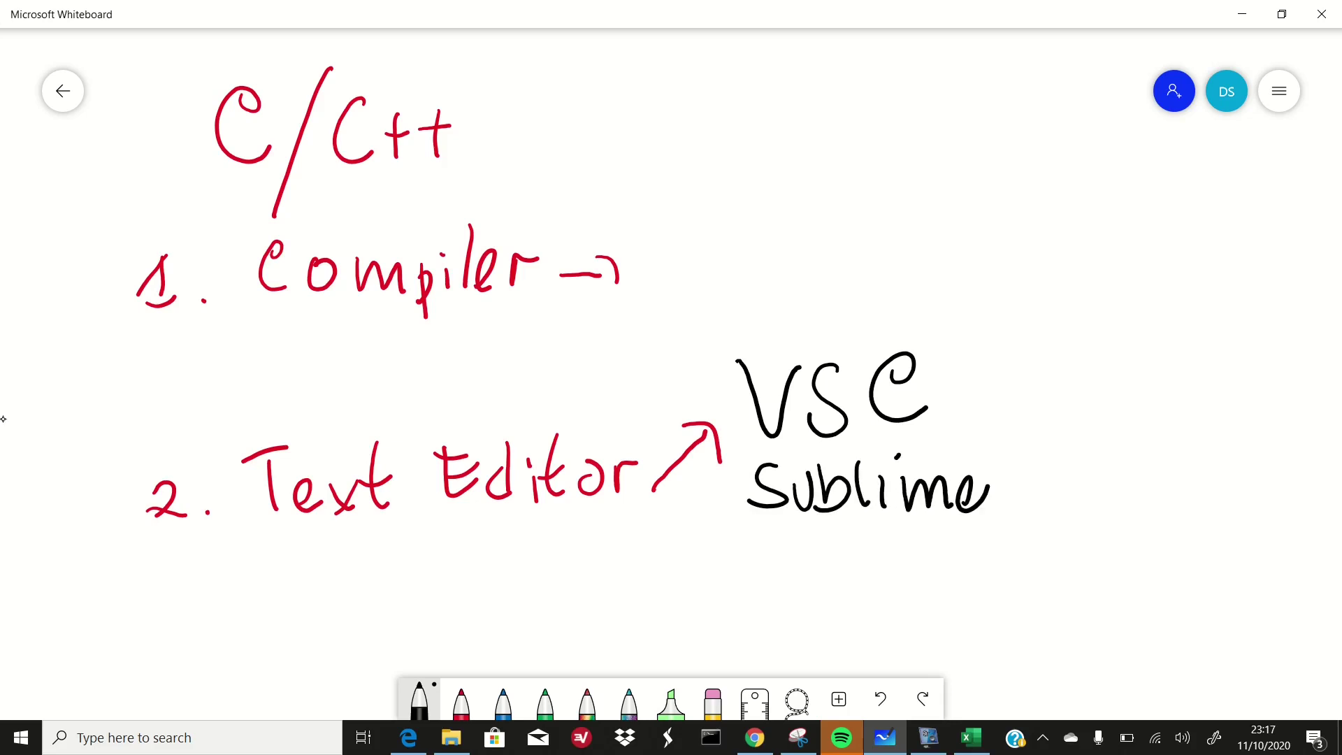
mouse_move(783, 530)
mouse_down()
mouse_move(771, 580)
mouse_move(802, 571)
mouse_up()
mouse_move(764, 557)
mouse_down()
mouse_move(794, 551)
mouse_move(810, 574)
mouse_up()
mouse_move(800, 552)
mouse_down()
mouse_move(819, 545)
mouse_move(856, 569)
mouse_move(843, 540)
mouse_up()
drag(869, 544, 925, 569)
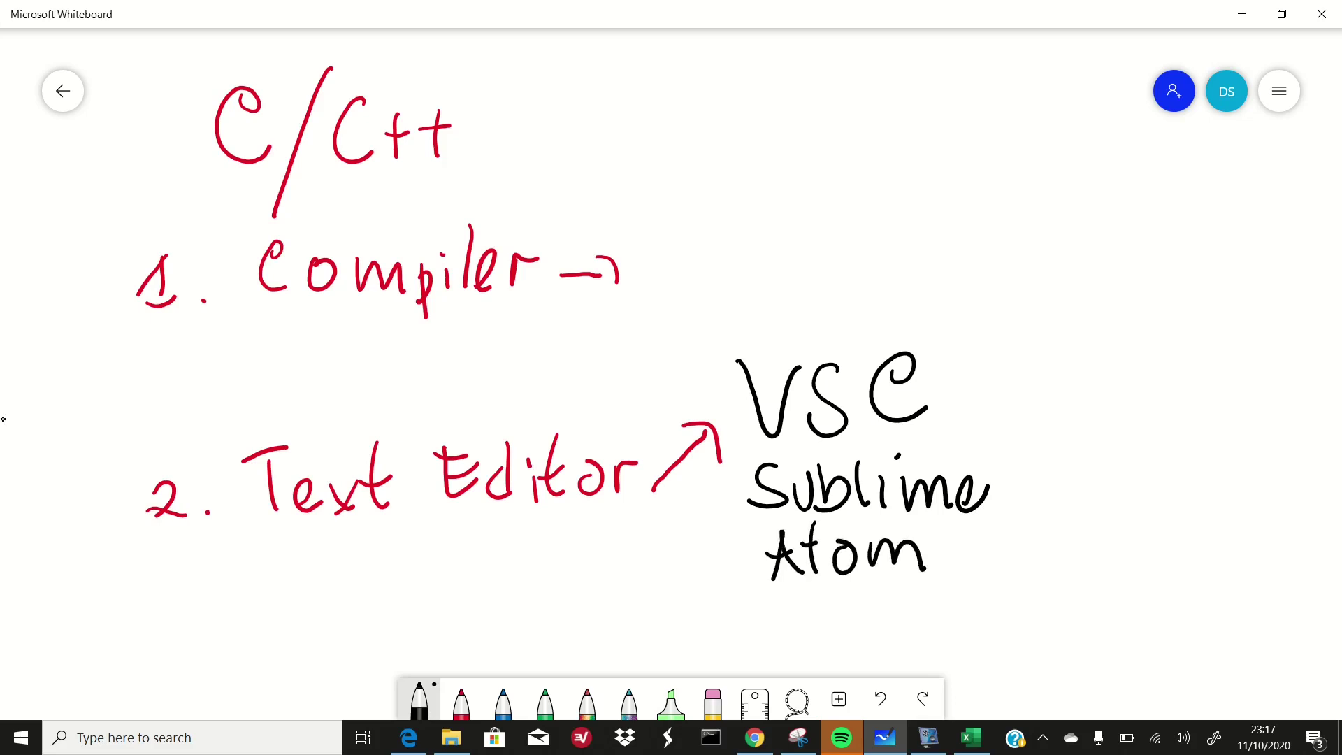
Draw black arrows from Text Editor to the options beneath VSC and write "Notepad++" as the last option.
mouse_move(654, 493)
mouse_down()
mouse_move(746, 499)
mouse_move(734, 566)
mouse_up()
mouse_move(648, 505)
mouse_down()
mouse_move(777, 601)
mouse_move(766, 619)
mouse_up()
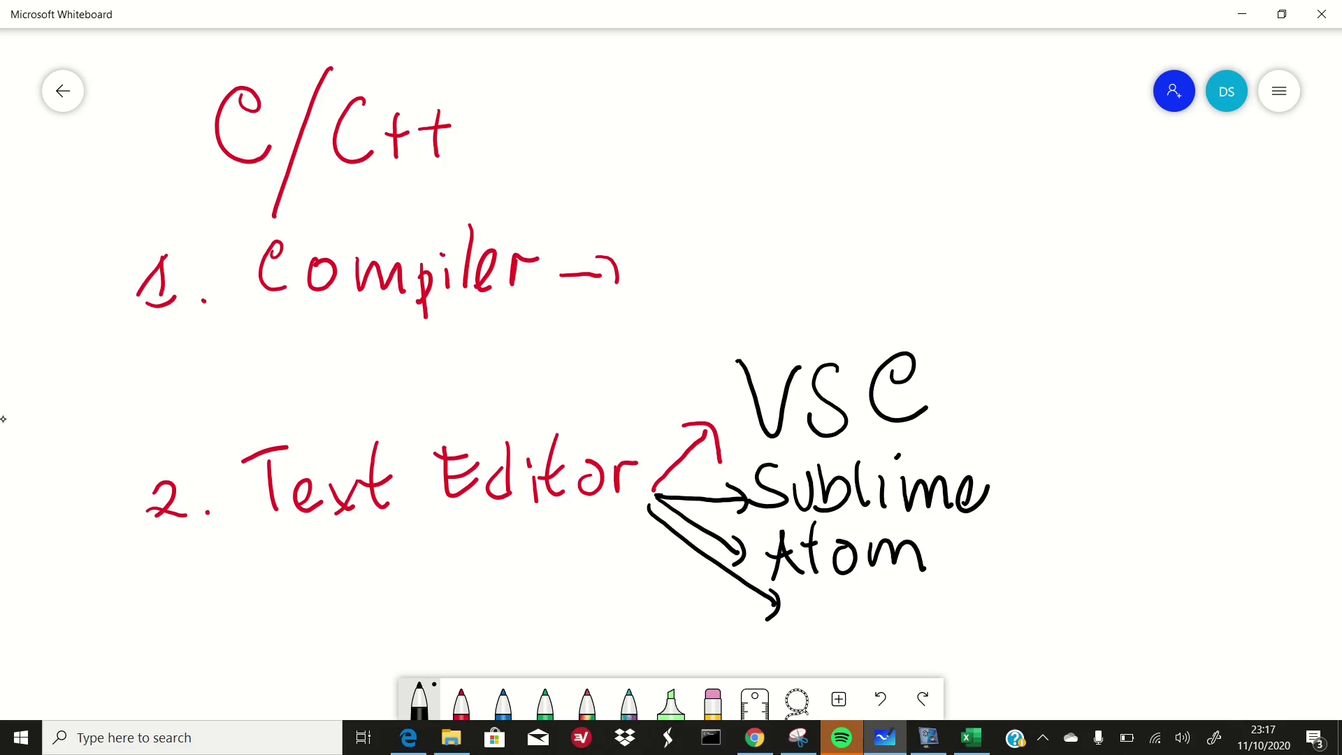
mouse_move(809, 603)
mouse_down()
mouse_move(802, 648)
mouse_move(826, 622)
mouse_up()
mouse_move(835, 596)
mouse_down()
mouse_move(825, 641)
mouse_move(843, 615)
mouse_move(862, 638)
mouse_up()
mouse_move(854, 615)
mouse_down()
mouse_move(886, 608)
mouse_move(903, 634)
mouse_move(954, 646)
mouse_up()
mouse_move(1014, 609)
mouse_down()
mouse_move(1008, 643)
mouse_move(1025, 618)
mouse_up()
mouse_move(1038, 611)
mouse_down()
mouse_move(1032, 644)
mouse_move(1060, 618)
mouse_up()
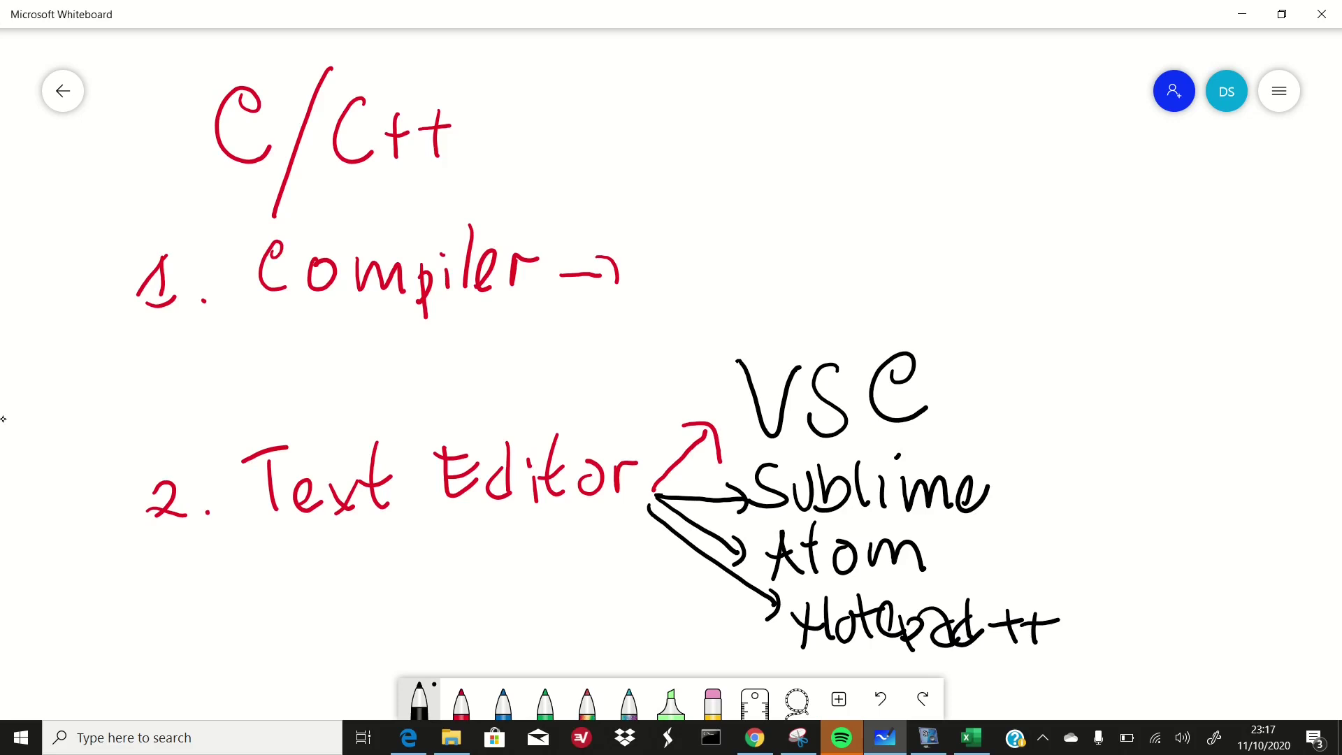
Write "Code::Block" in black beside the Compiler arrow.
mouse_move(698, 228)
mouse_down()
mouse_move(674, 234)
mouse_move(688, 276)
mouse_move(720, 251)
mouse_move(744, 276)
mouse_move(786, 276)
mouse_up()
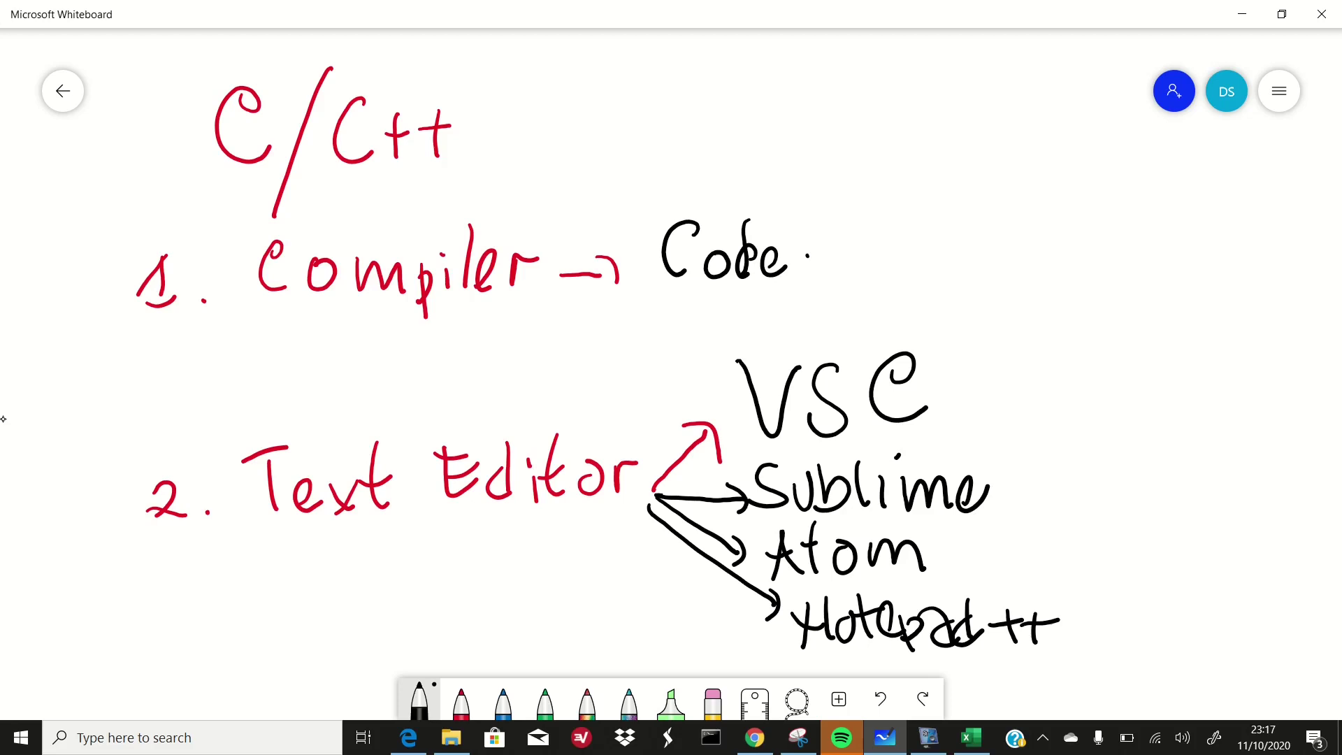
drag(838, 215, 839, 269)
drag(884, 215, 875, 267)
mouse_move(902, 236)
mouse_down()
mouse_move(895, 253)
mouse_move(904, 236)
mouse_move(959, 276)
mouse_move(964, 262)
mouse_up()
drag(968, 261, 1012, 263)
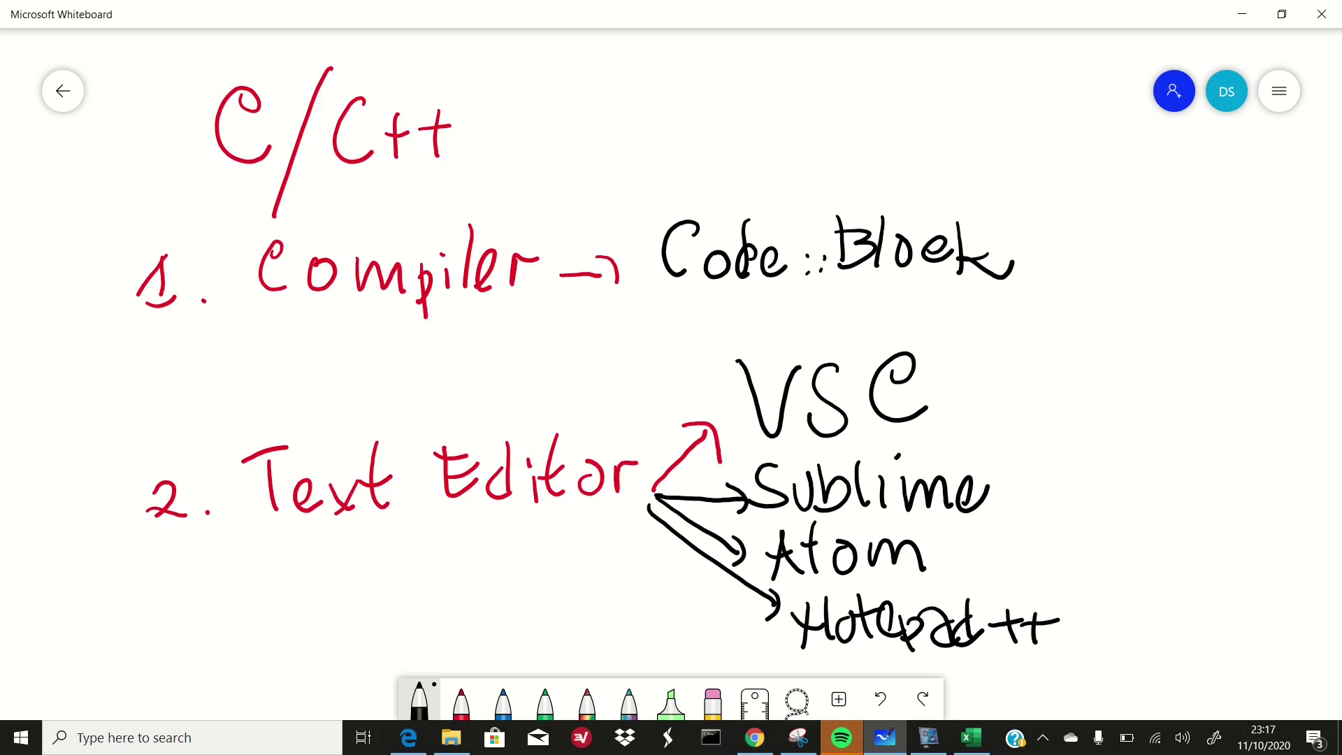
Label Code::Block with ": IDE" and draw black arrows to it from Compiler and Text Editor.
drag(560, 277, 610, 272)
mouse_move(598, 256)
mouse_down()
mouse_move(621, 266)
mouse_move(608, 299)
mouse_up()
drag(1042, 280, 1043, 291)
drag(1116, 237, 1118, 281)
mouse_move(1115, 236)
mouse_down()
mouse_move(1146, 243)
mouse_move(1118, 283)
mouse_up()
mouse_move(1177, 236)
mouse_down()
mouse_move(1178, 285)
mouse_move(1220, 272)
mouse_move(1211, 257)
mouse_up()
drag(1178, 241, 1216, 232)
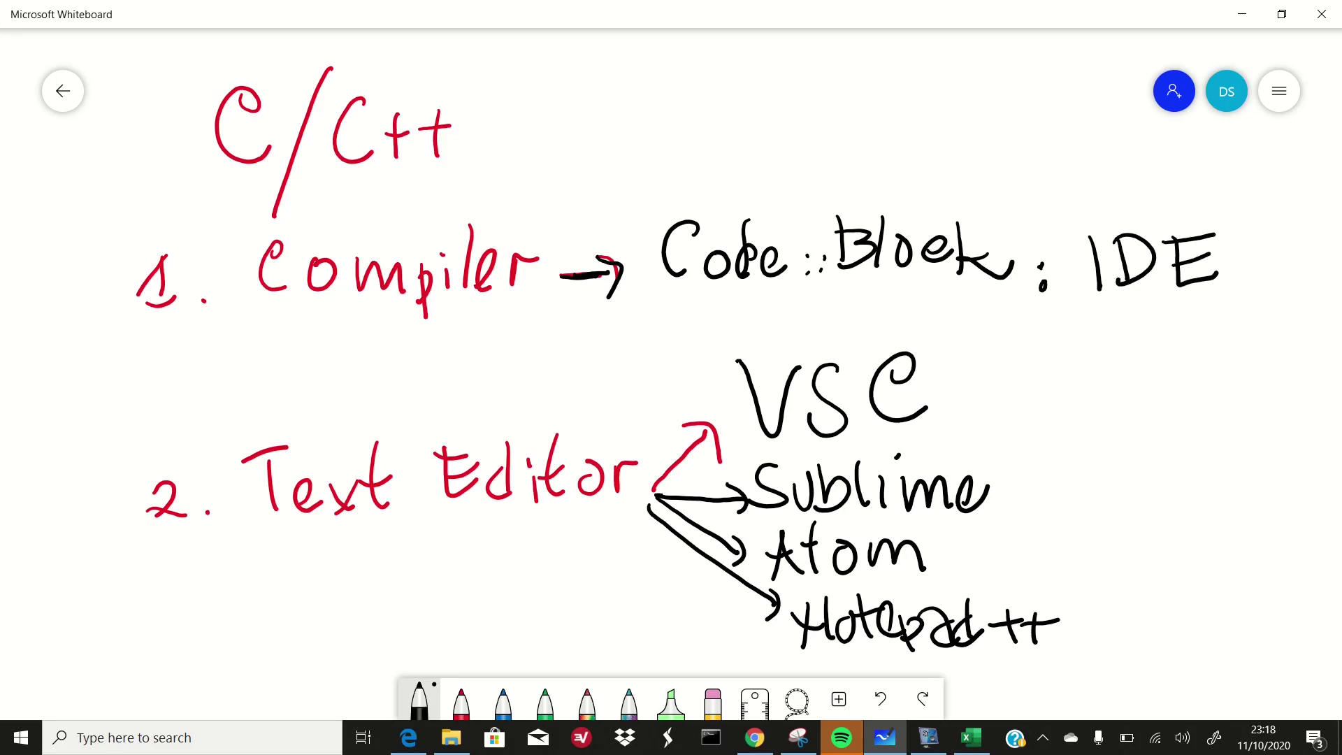
mouse_move(606, 434)
mouse_down()
mouse_move(721, 295)
mouse_move(724, 323)
mouse_up()
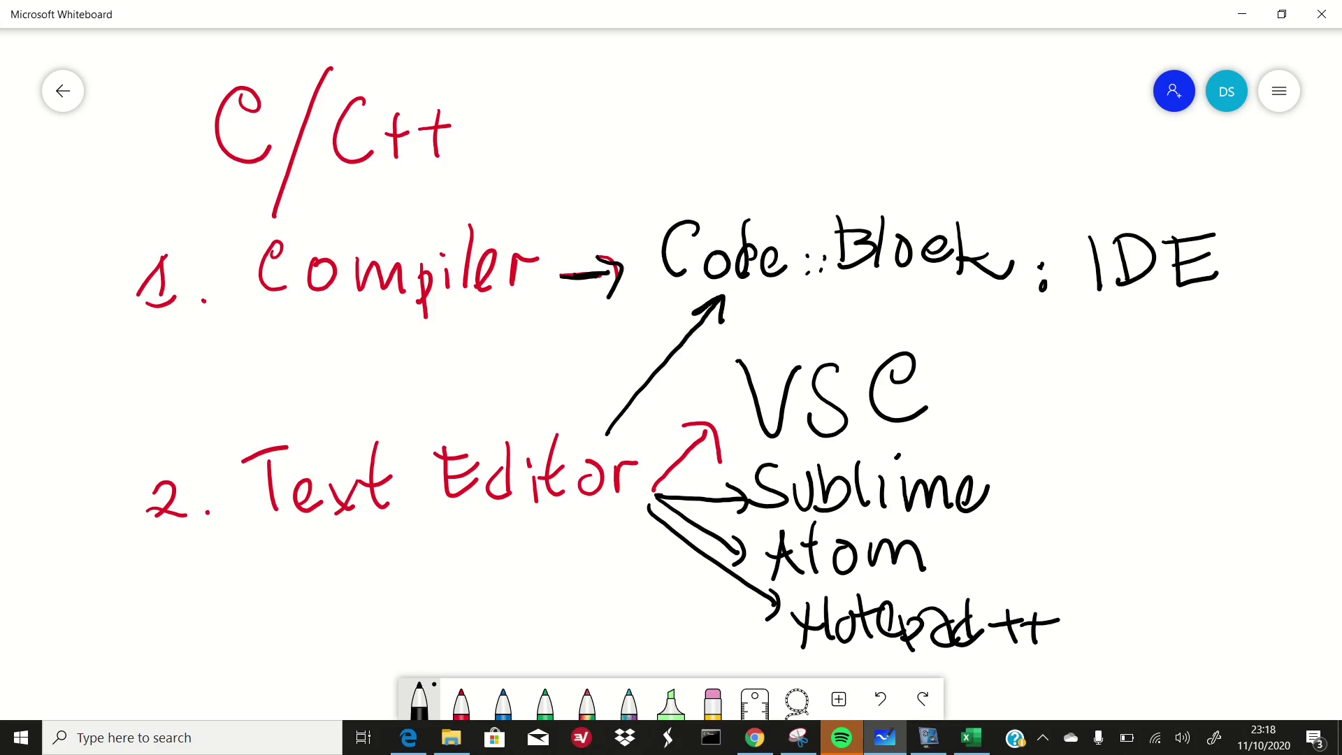
In green, draw curved arrows from Code::Block to Compiler and Text Editor, and circle "IDE".
click(545, 701)
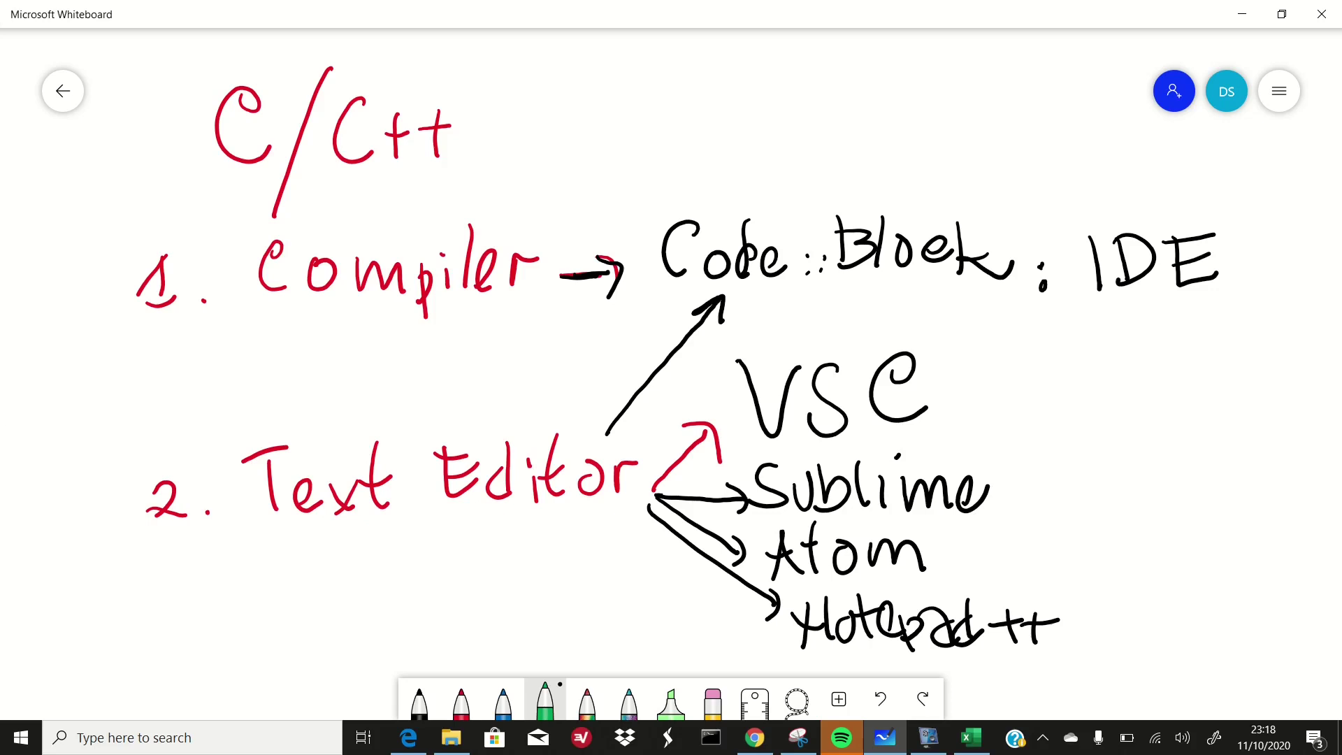
mouse_move(802, 209)
mouse_down()
mouse_move(783, 150)
mouse_move(524, 229)
mouse_up()
drag(531, 180, 561, 221)
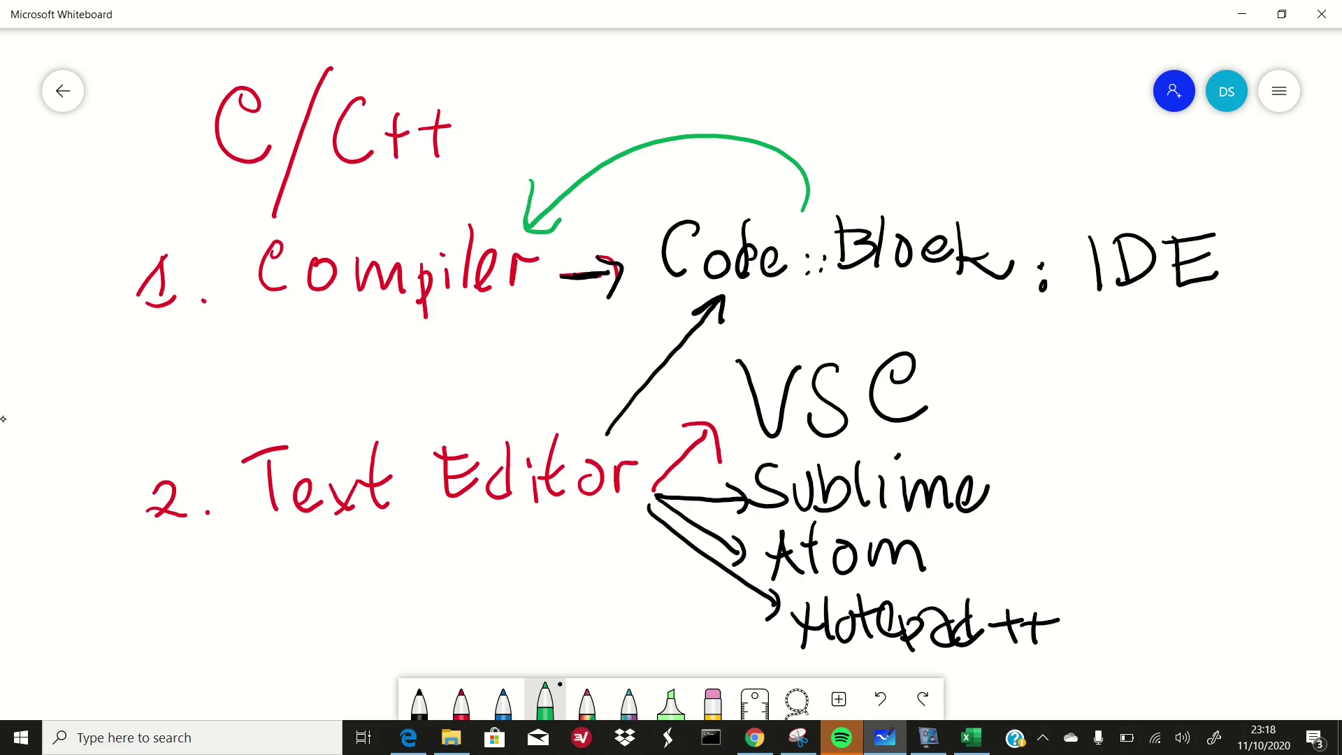
mouse_move(802, 208)
mouse_down()
mouse_move(900, 292)
mouse_move(760, 531)
mouse_move(517, 533)
mouse_move(506, 562)
mouse_move(543, 536)
mouse_up()
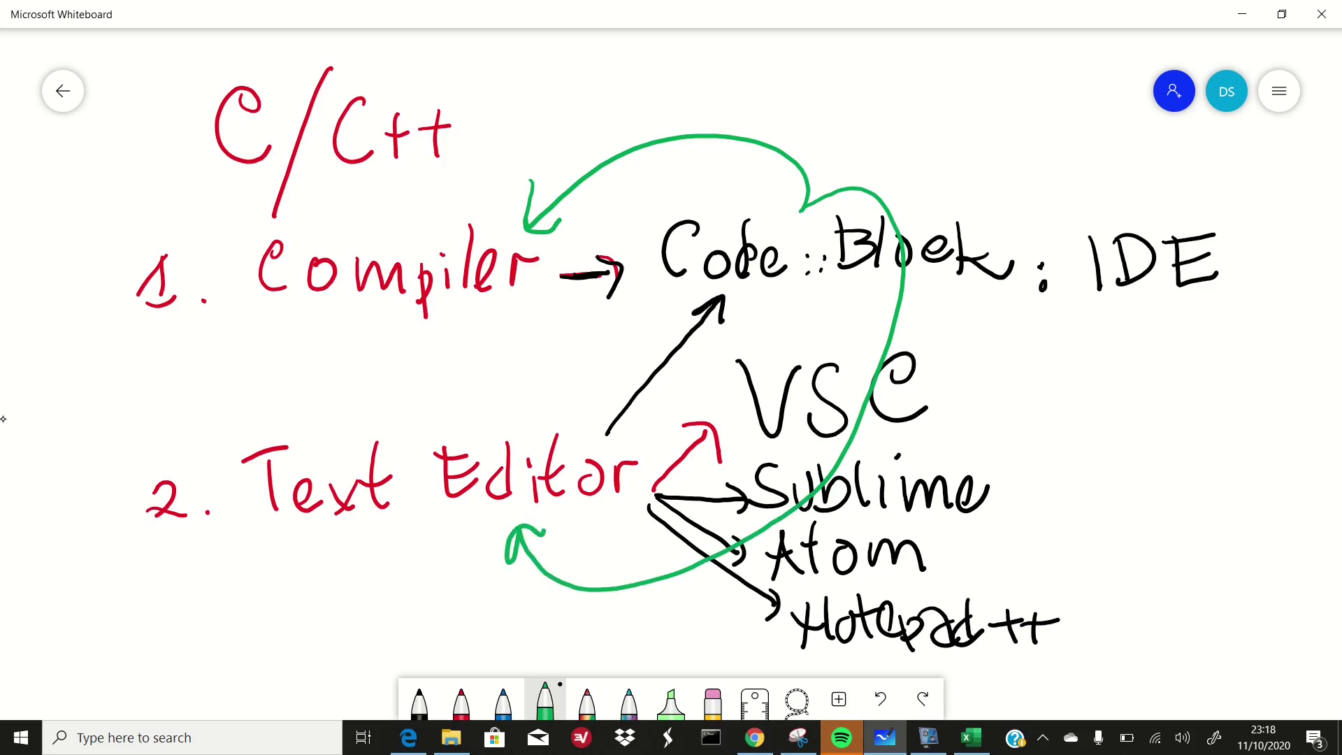
mouse_move(1233, 215)
mouse_down()
mouse_move(1109, 194)
mouse_move(1231, 344)
mouse_move(1238, 204)
mouse_move(1219, 198)
mouse_up()
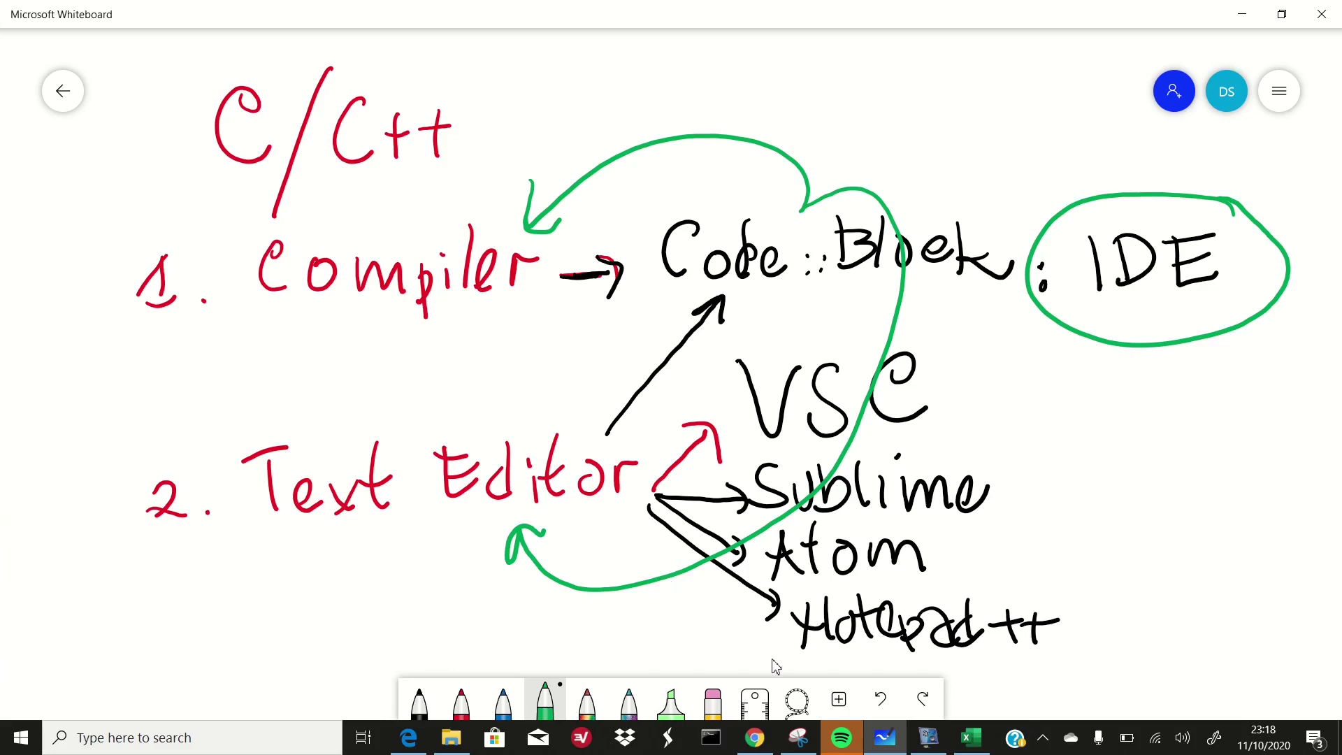
Switch to Chrome and review the PDF's installation section and the Code::Blocks, Visual Studio Code and Notepad++ download pages.
mouse_move(758, 743)
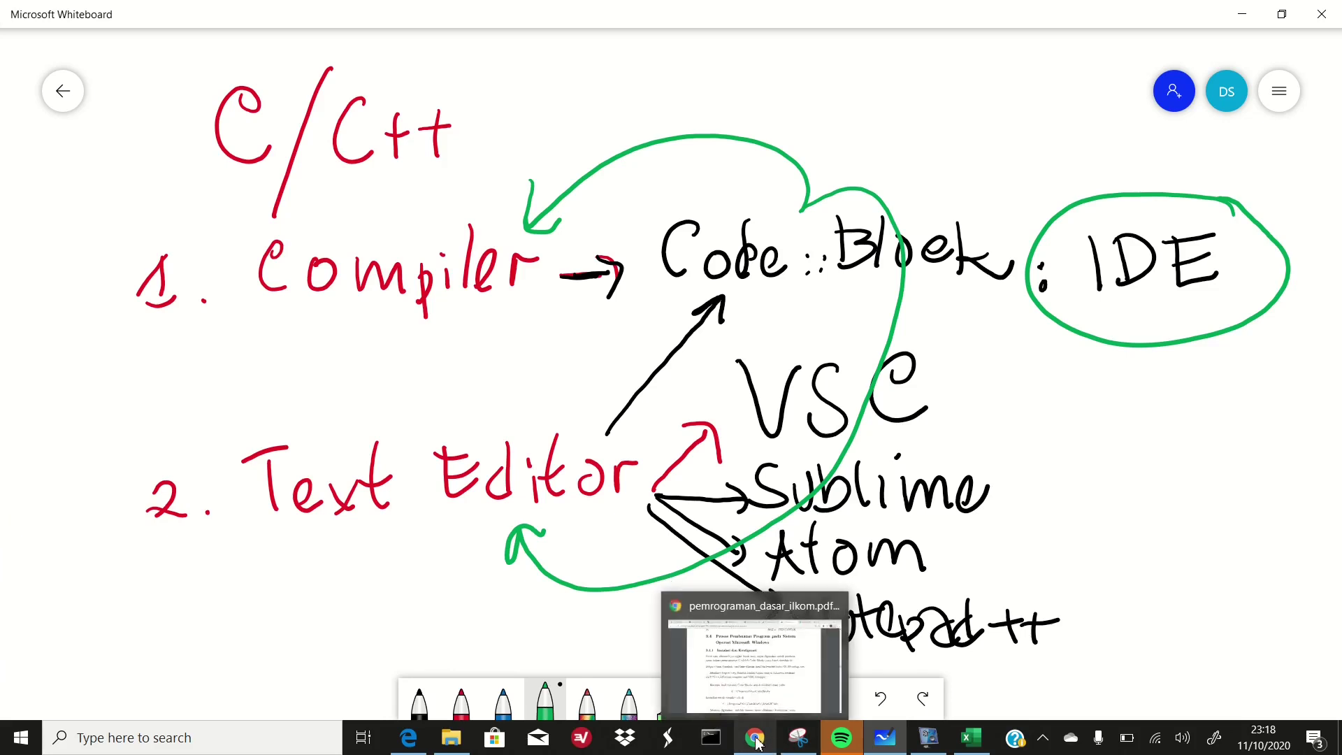
click(747, 650)
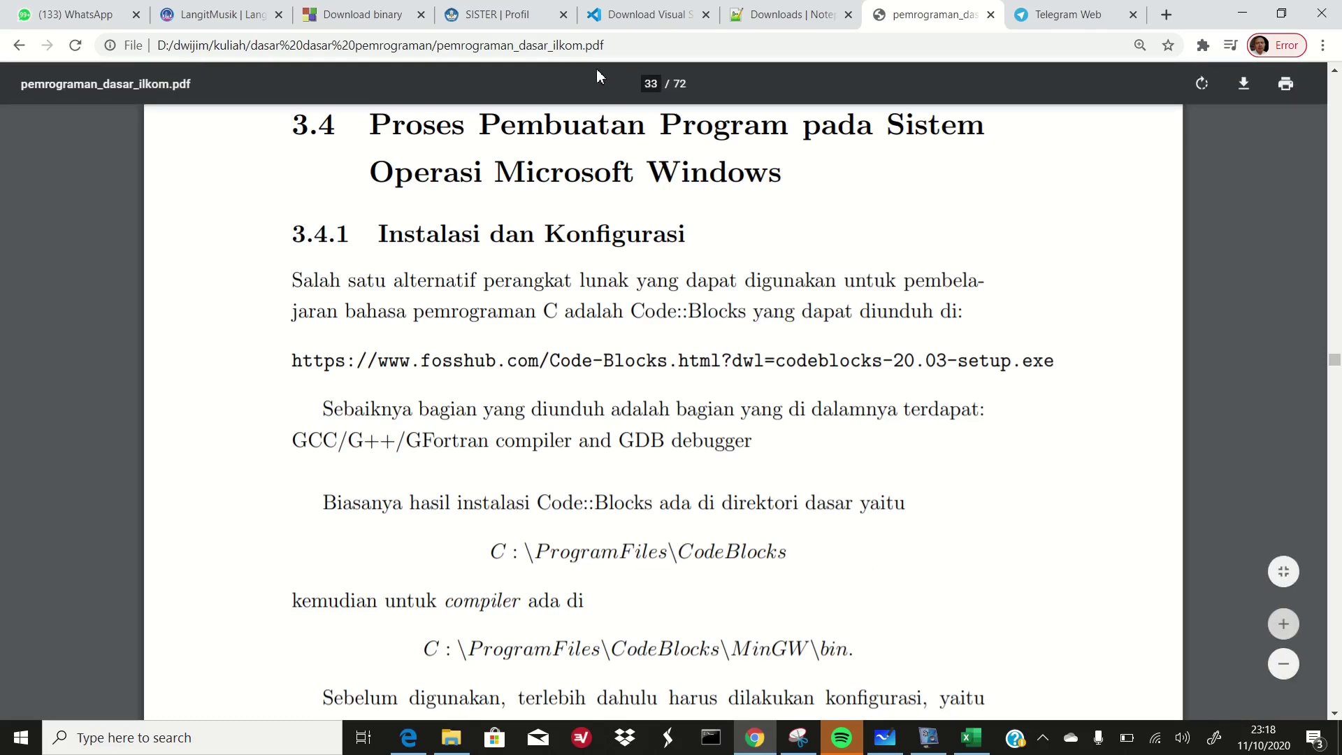
click(349, 17)
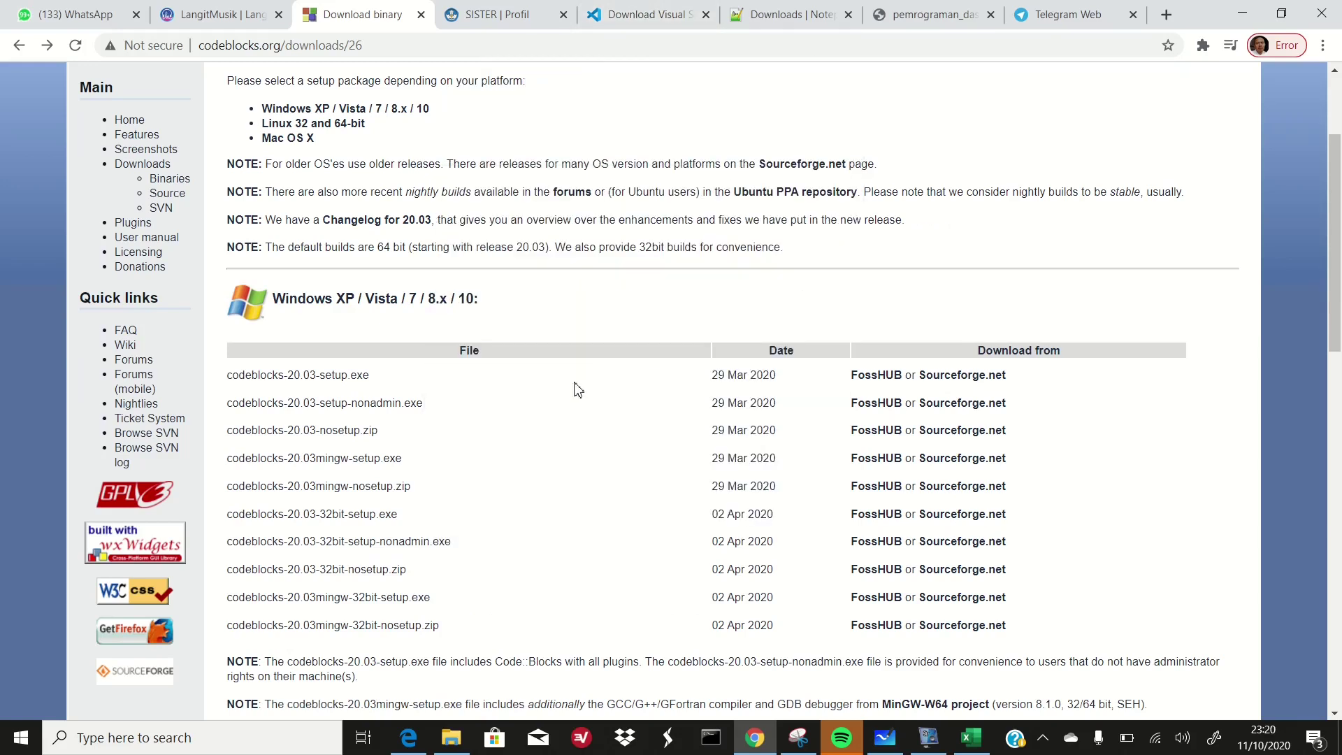
click(653, 15)
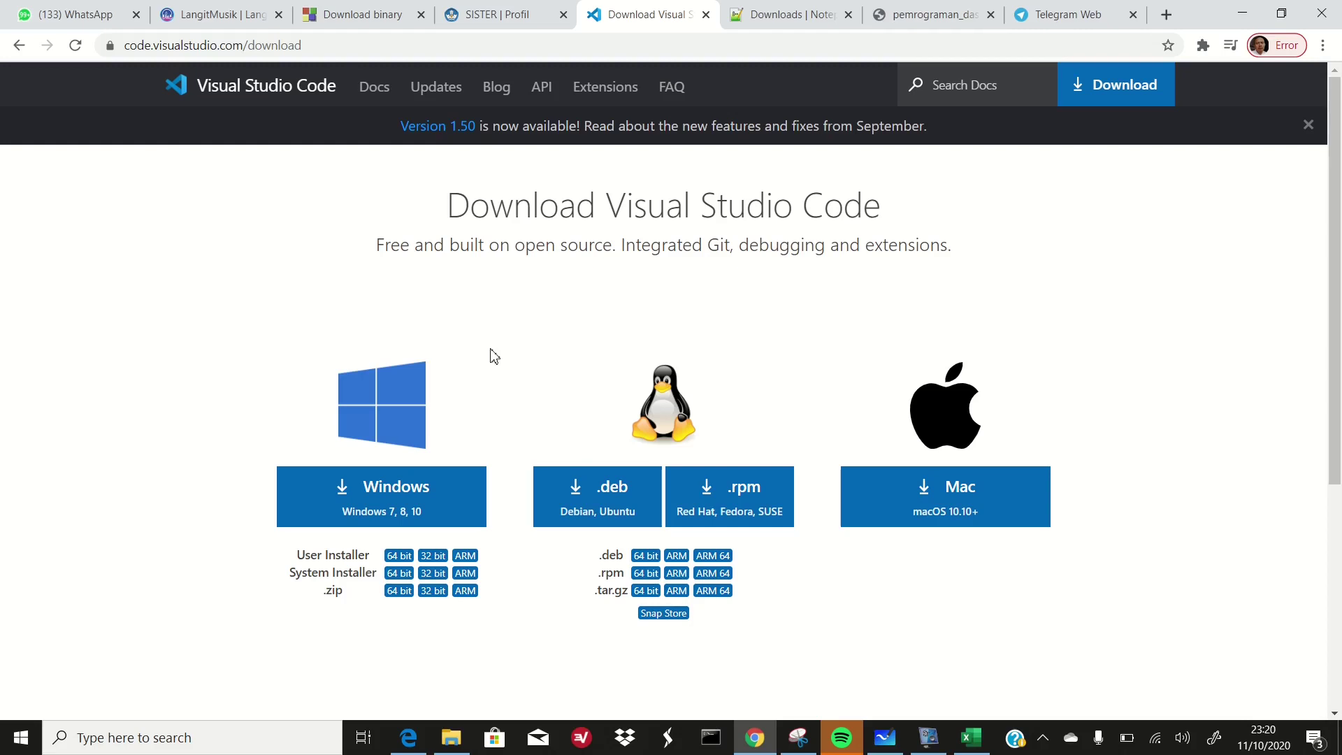
click(767, 20)
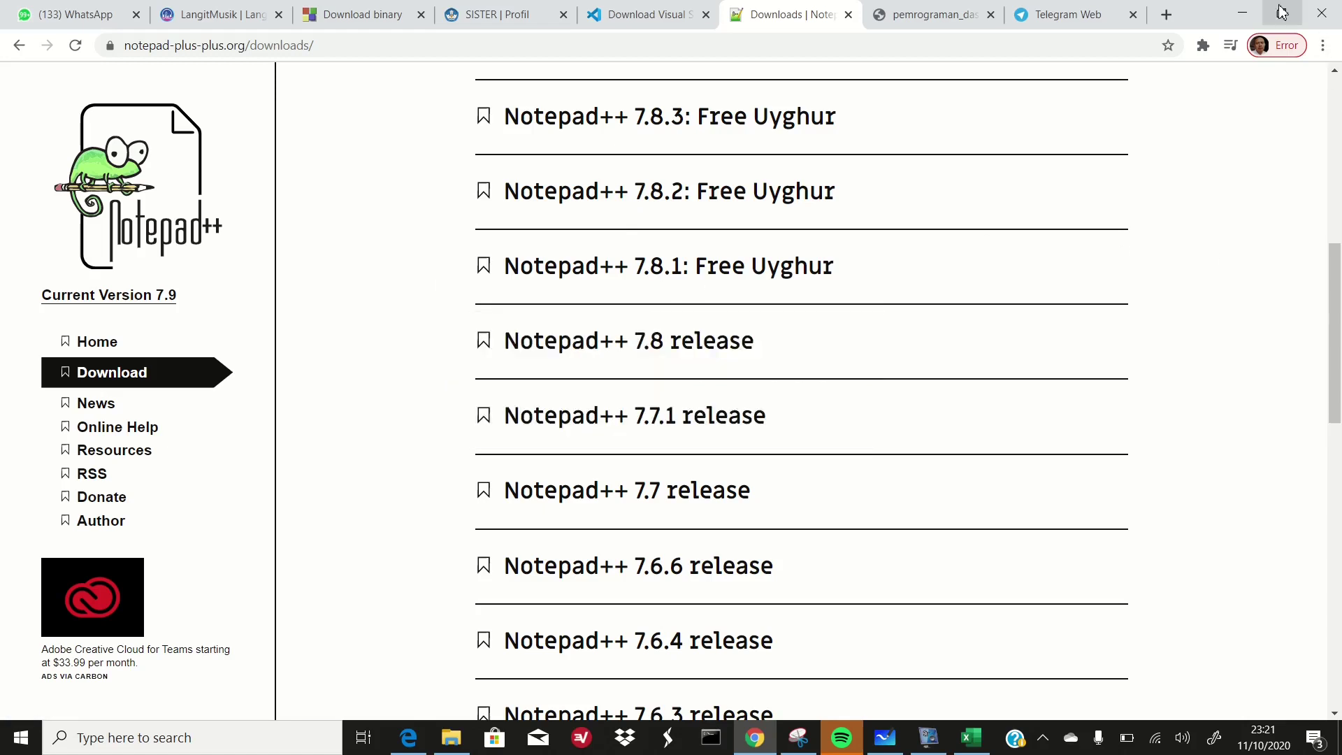
Minimize the open Chrome, Whiteboard and Snipping Tool windows to clear the desktop.
click(1244, 14)
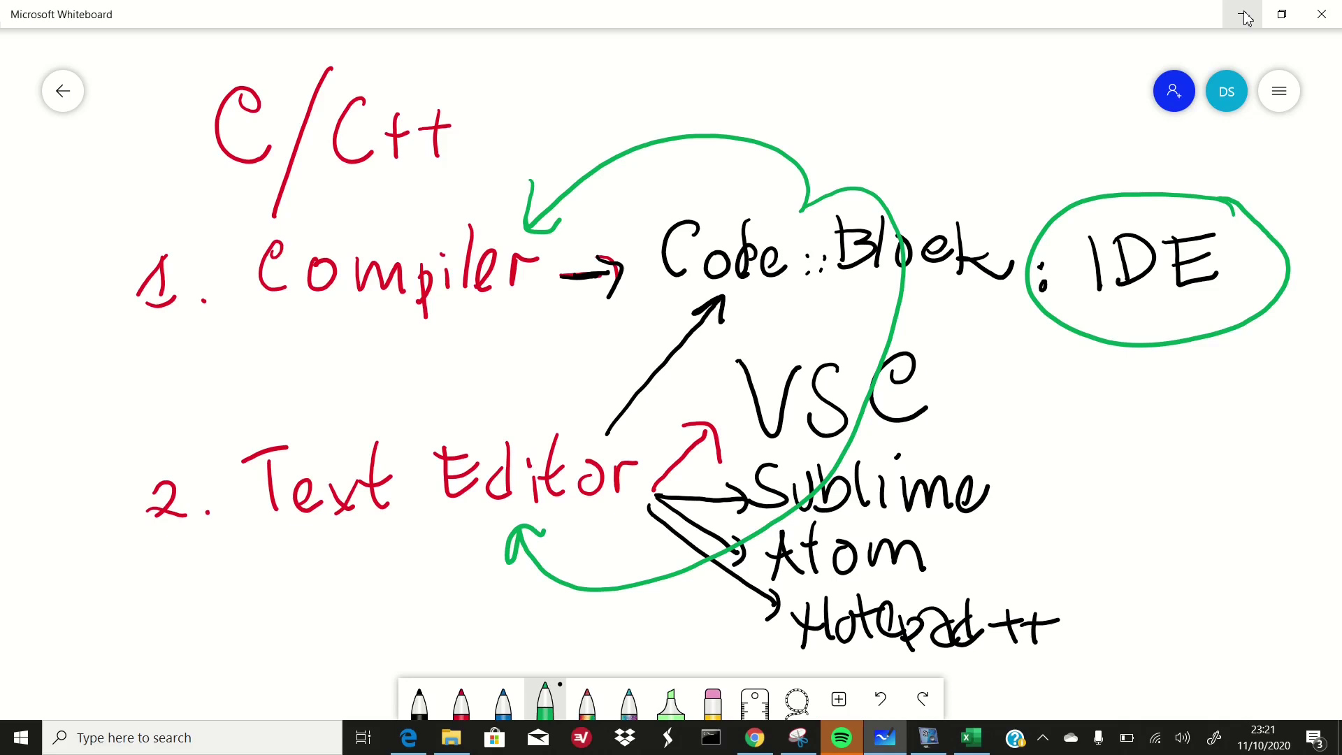
click(1244, 14)
click(1244, 14)
click(1246, 16)
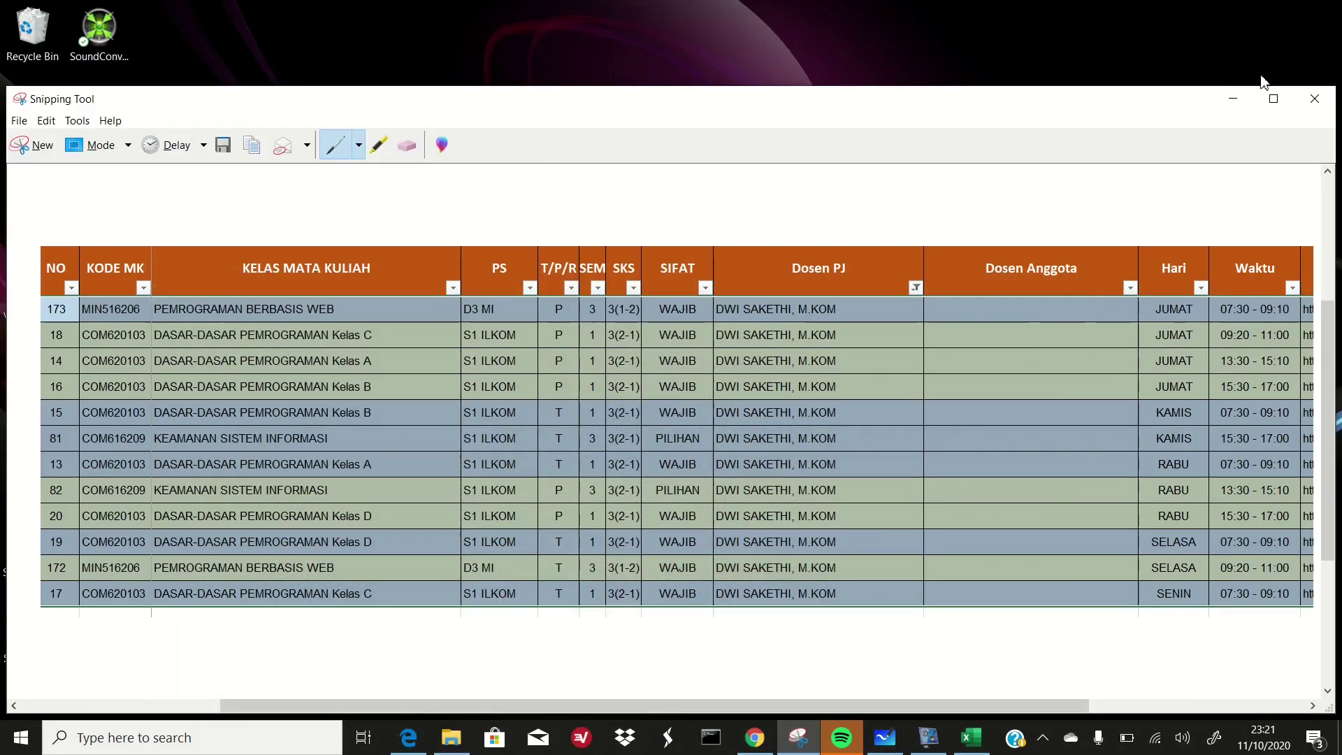
click(1232, 98)
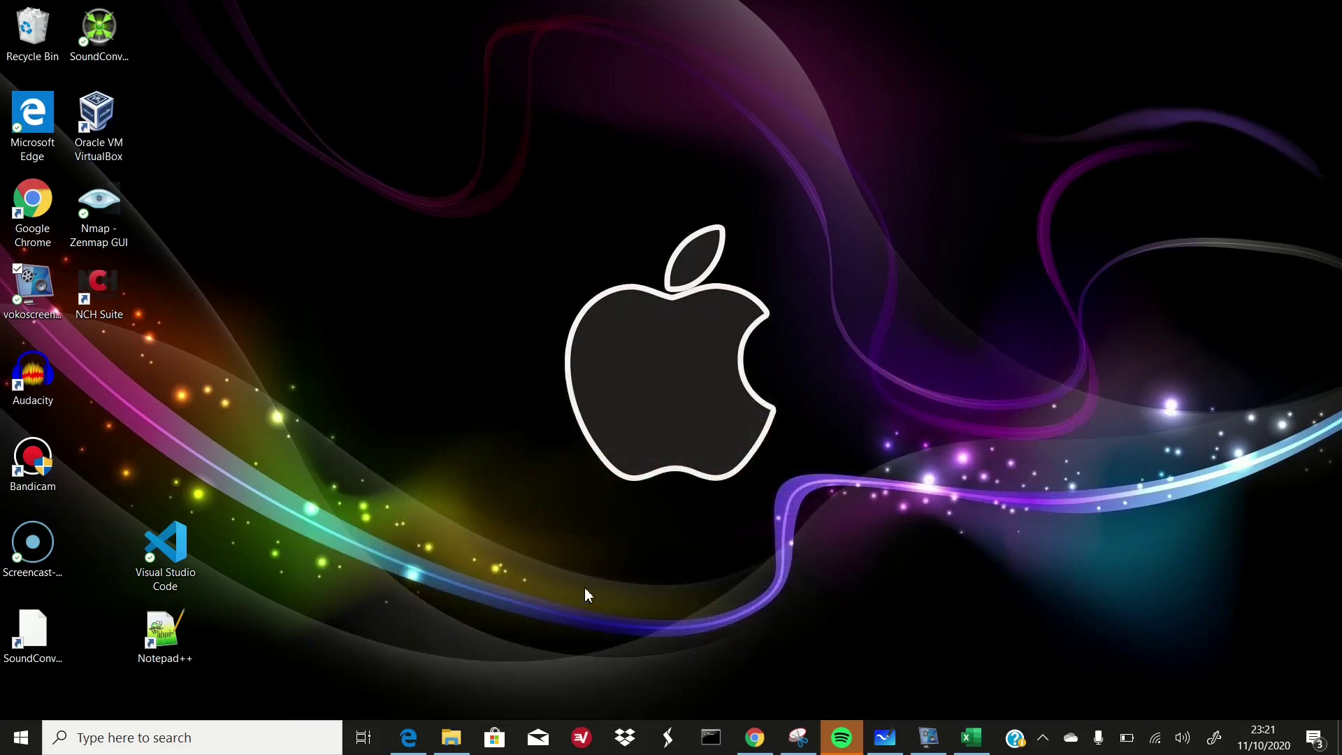
Switch to File Explorer and open the source folder with the downloaded installers on drive D.
click(453, 741)
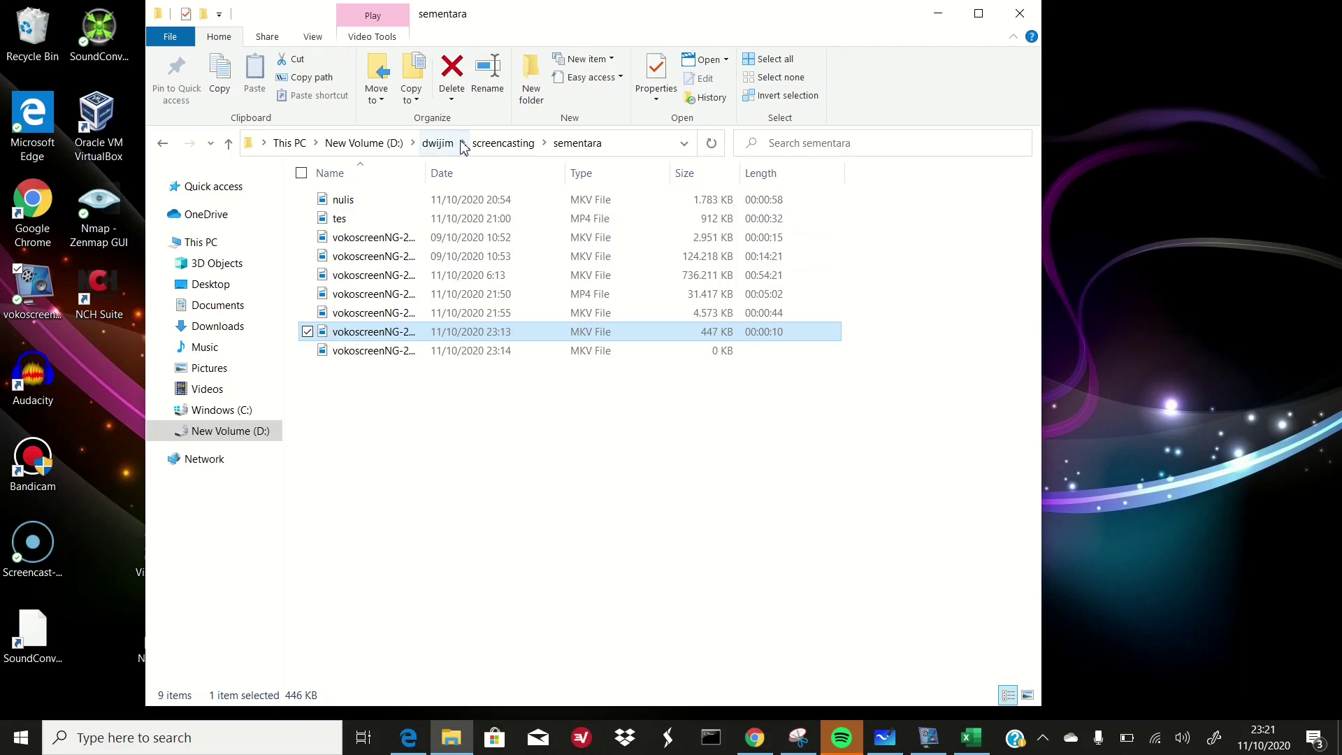
click(439, 143)
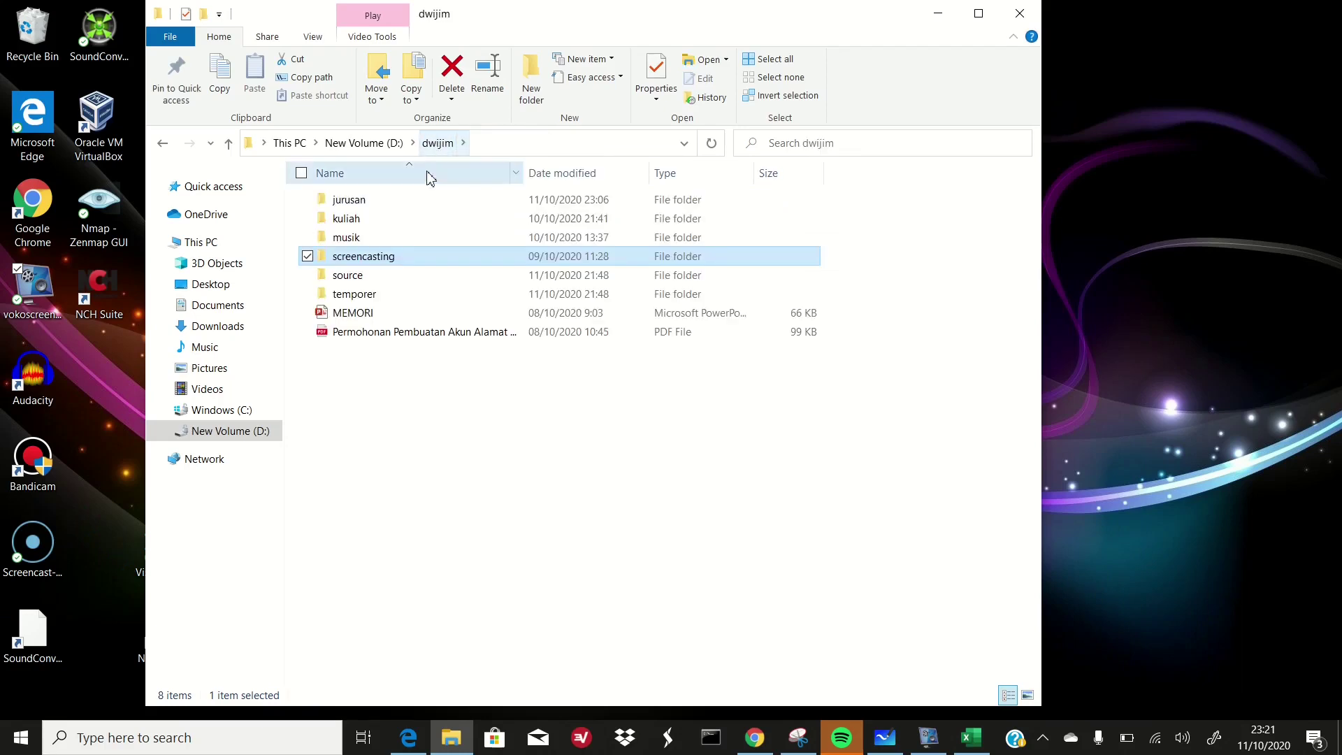
double_click(359, 277)
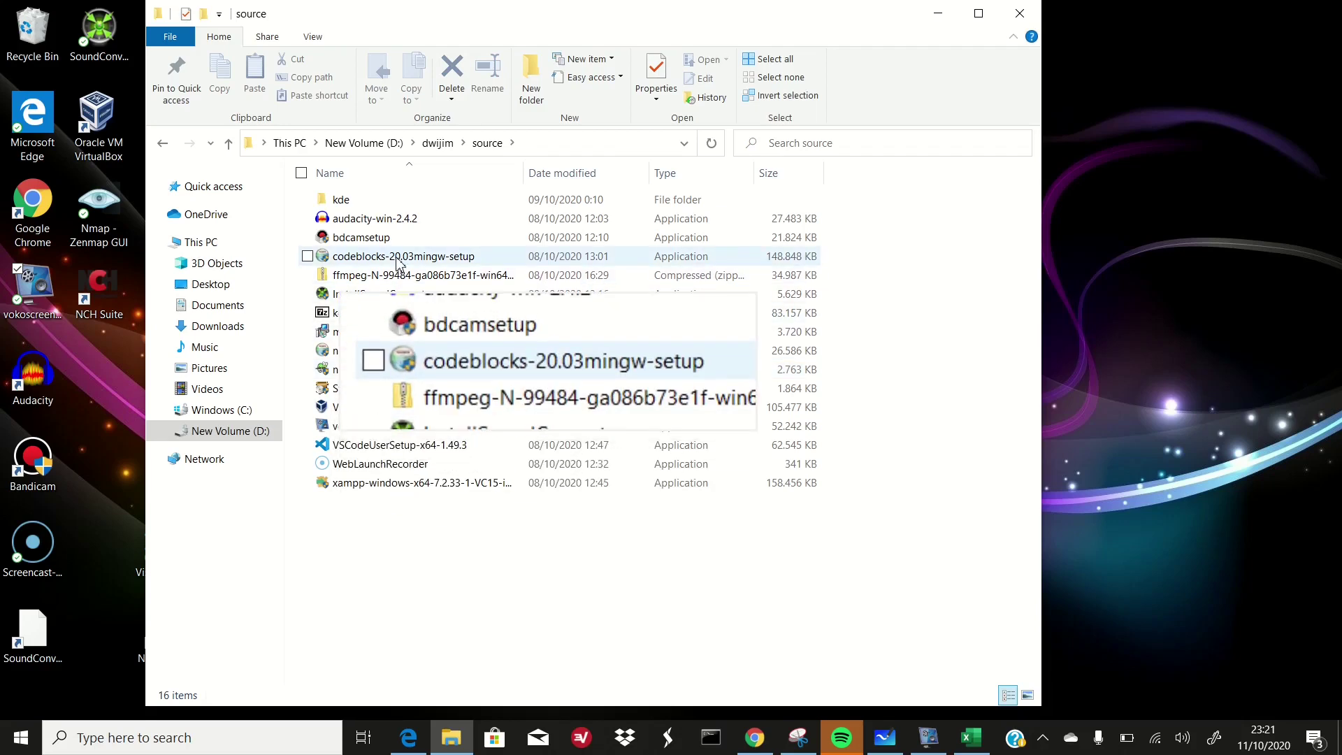
Run codeblocks-20.03mingw-setup, accept the license and install the Full component set in C:\Program Files\CodeBlocks.
mouse_move(399, 262)
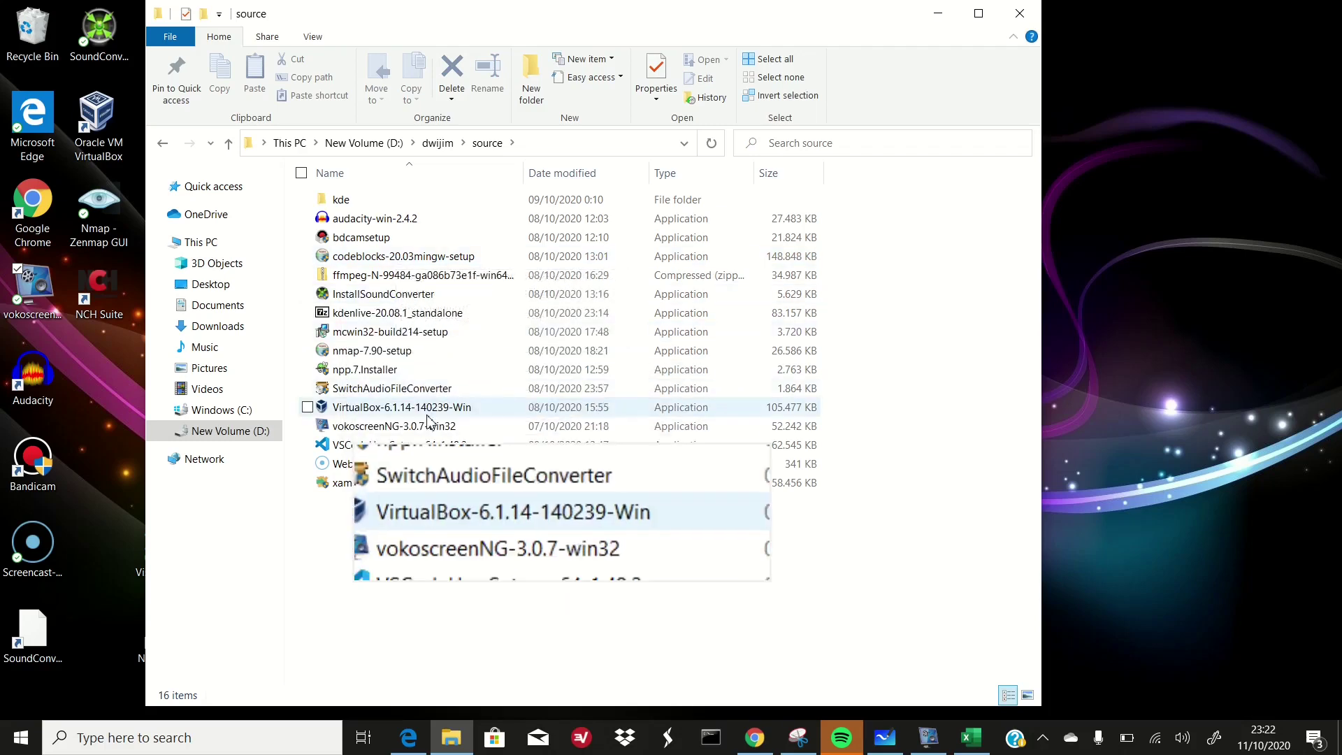
mouse_move(408, 452)
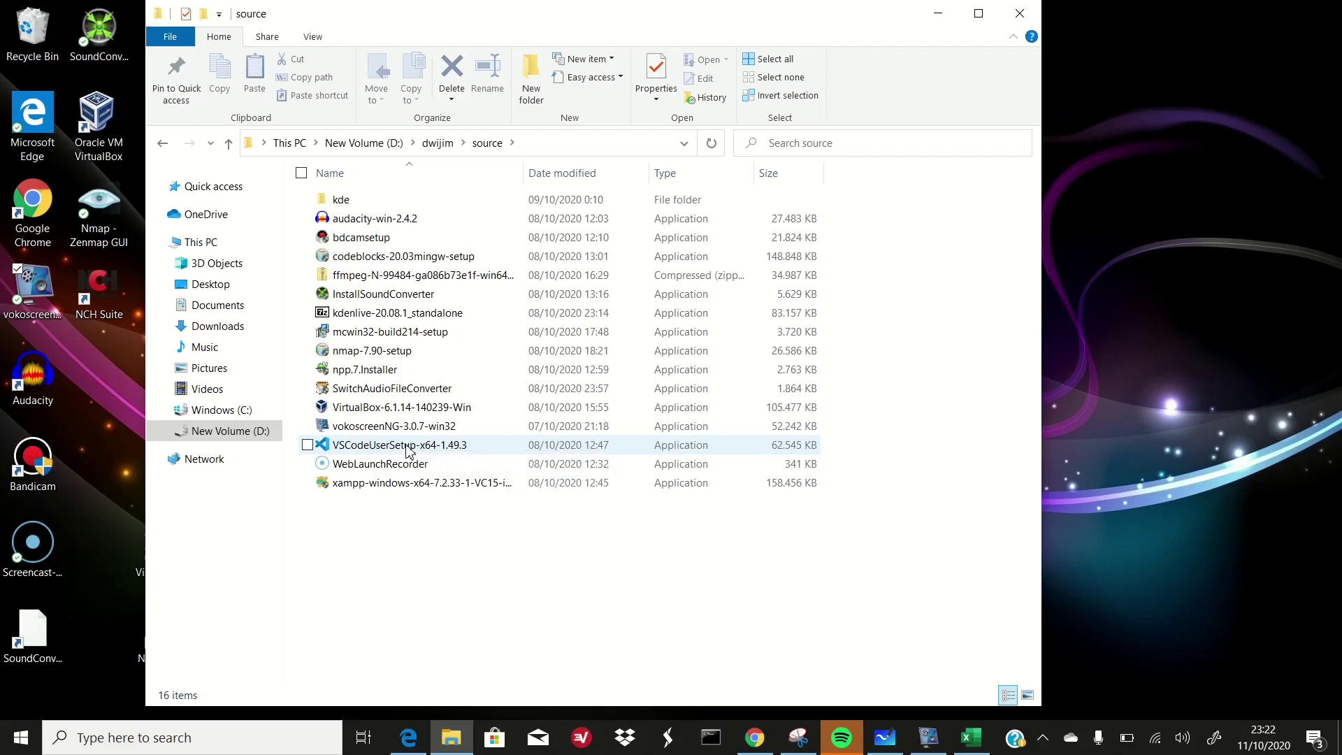
double_click(421, 257)
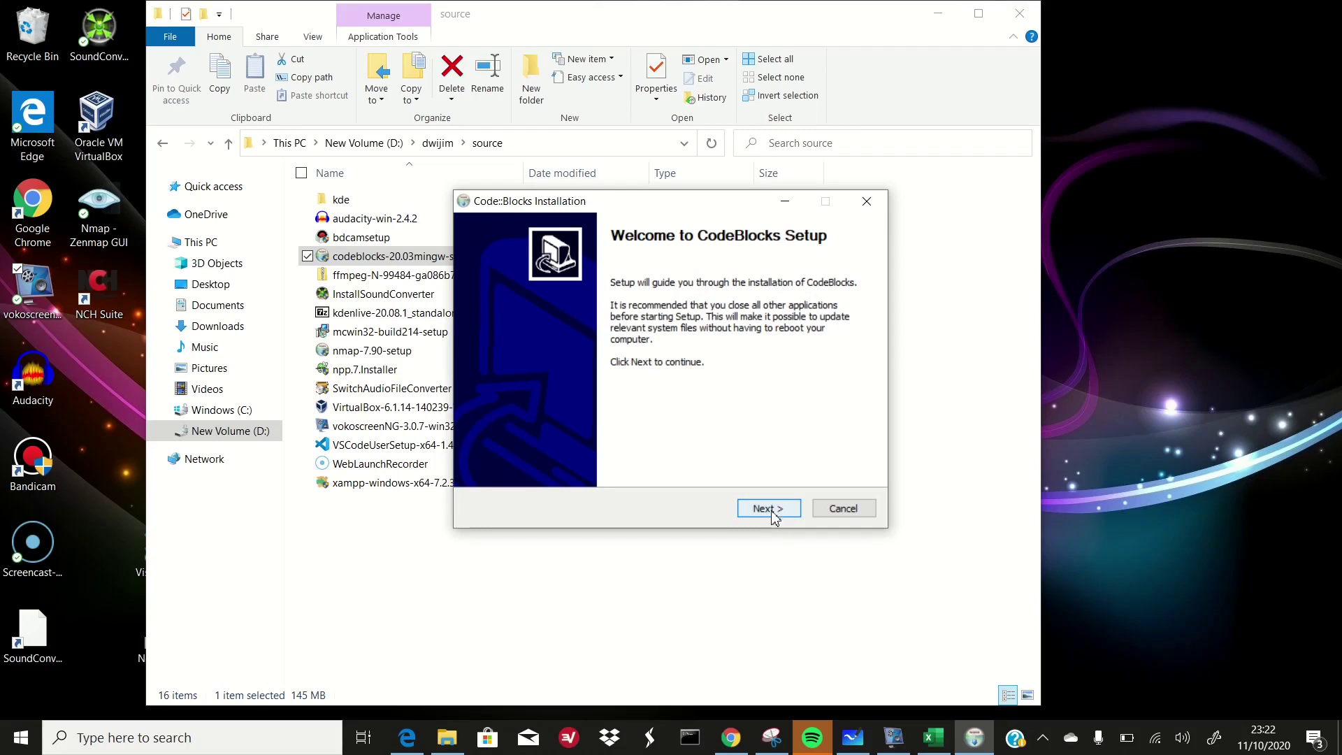
click(769, 509)
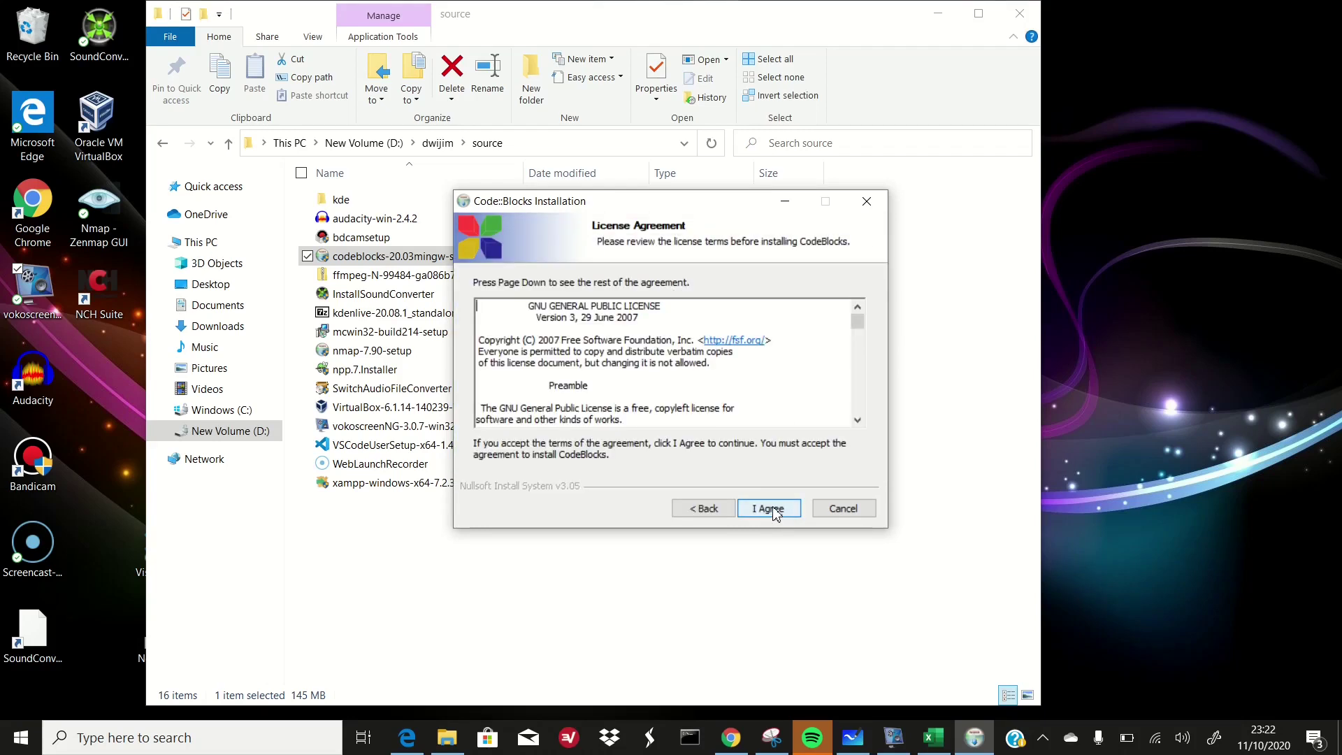
click(772, 510)
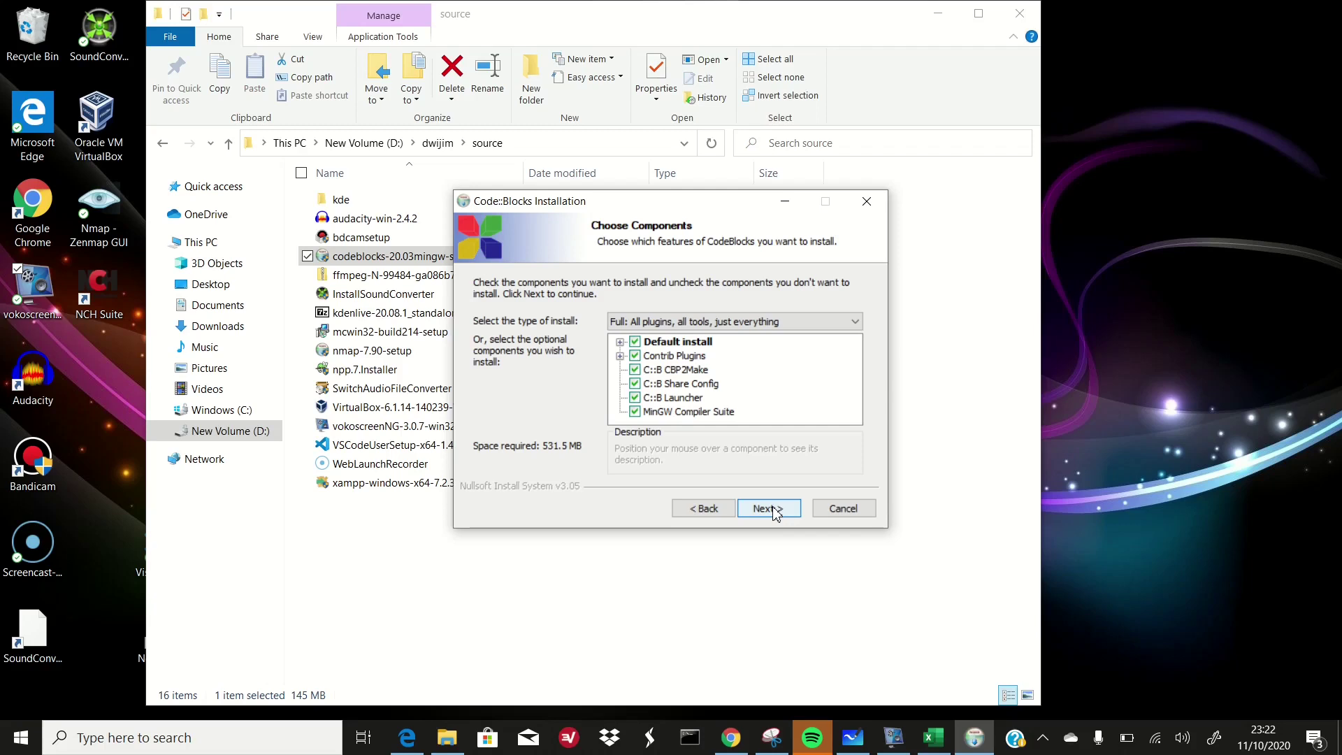
click(772, 510)
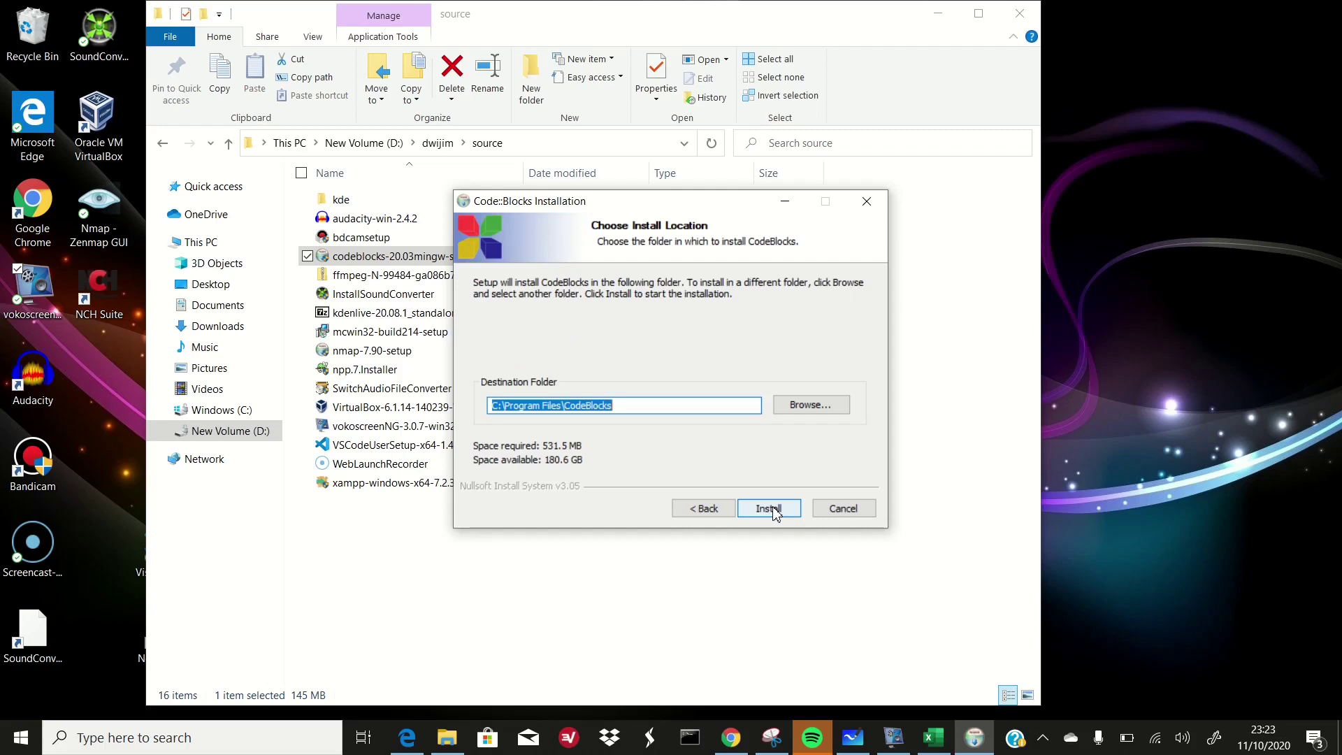
click(773, 508)
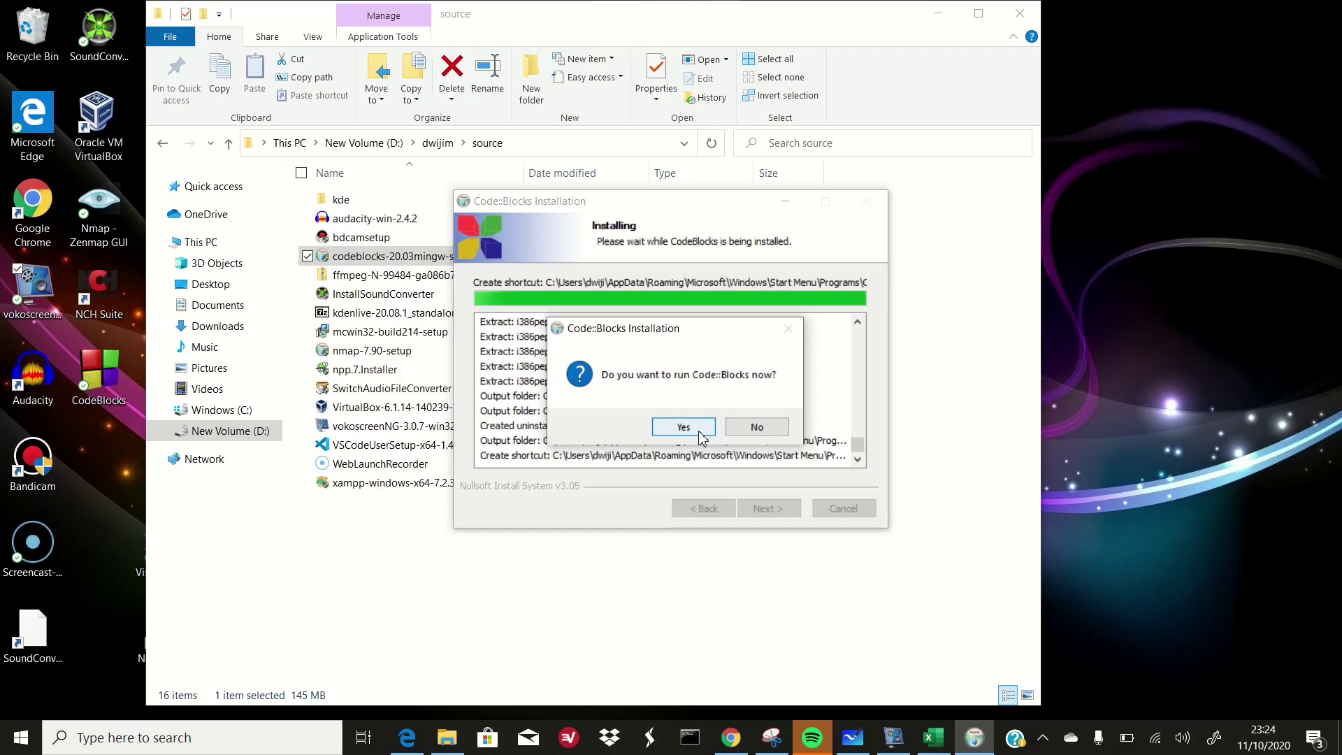
Decline to run Code::Blocks immediately and finish its setup wizard.
click(756, 433)
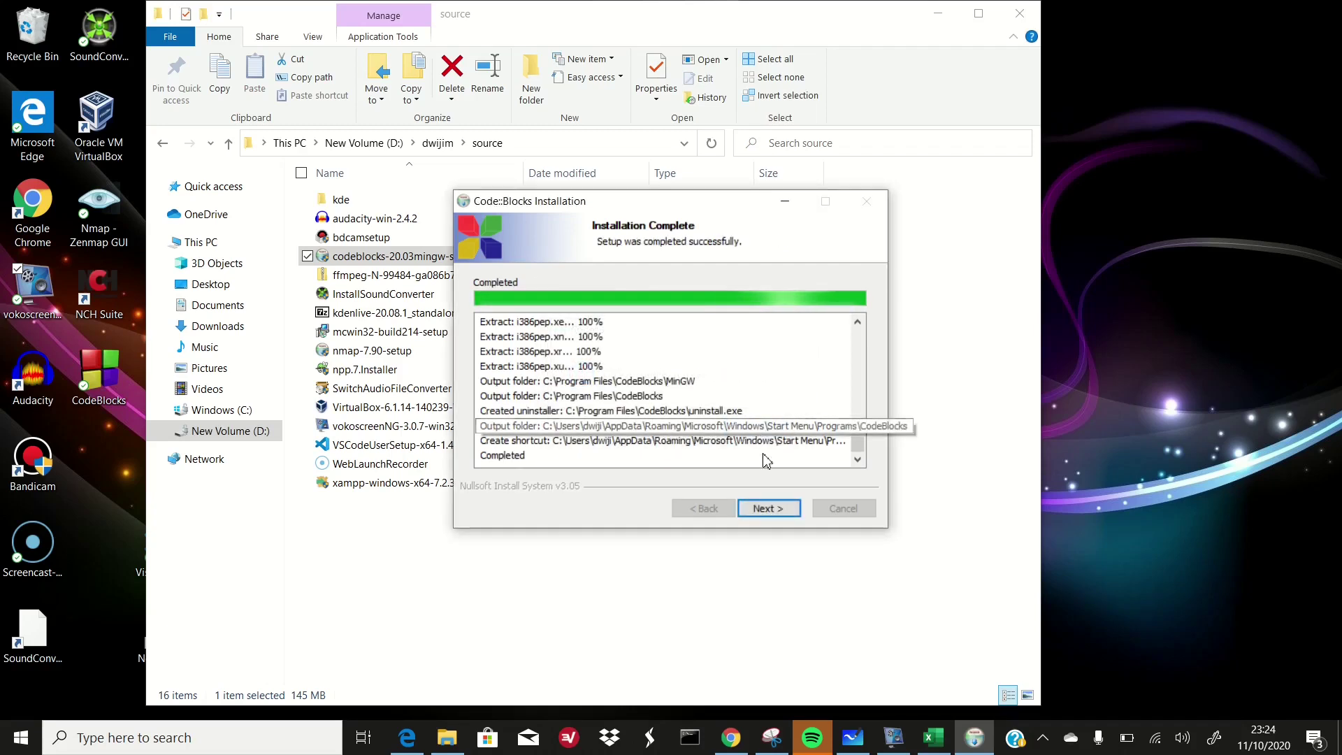
click(768, 509)
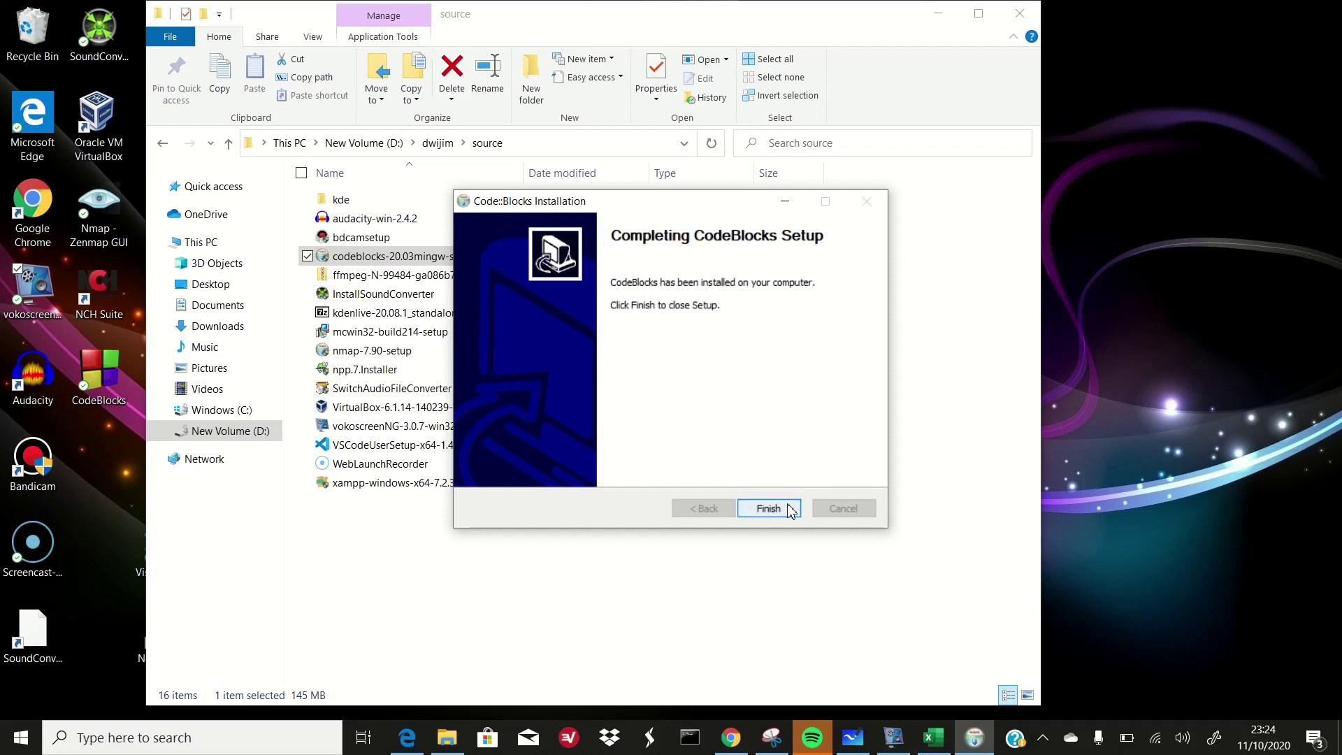
click(783, 510)
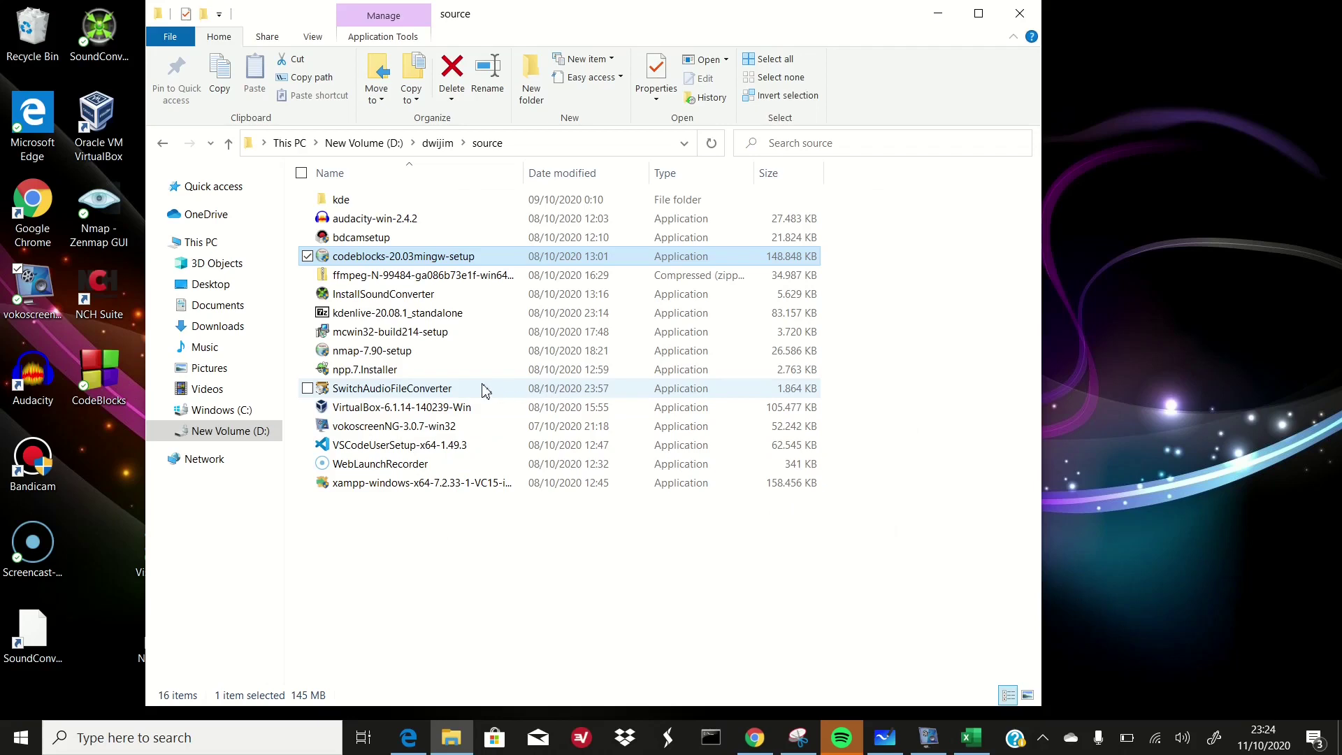
Run npp.7.Installer in English, accept the license and keep the default Notepad++ destination folder and components.
double_click(369, 372)
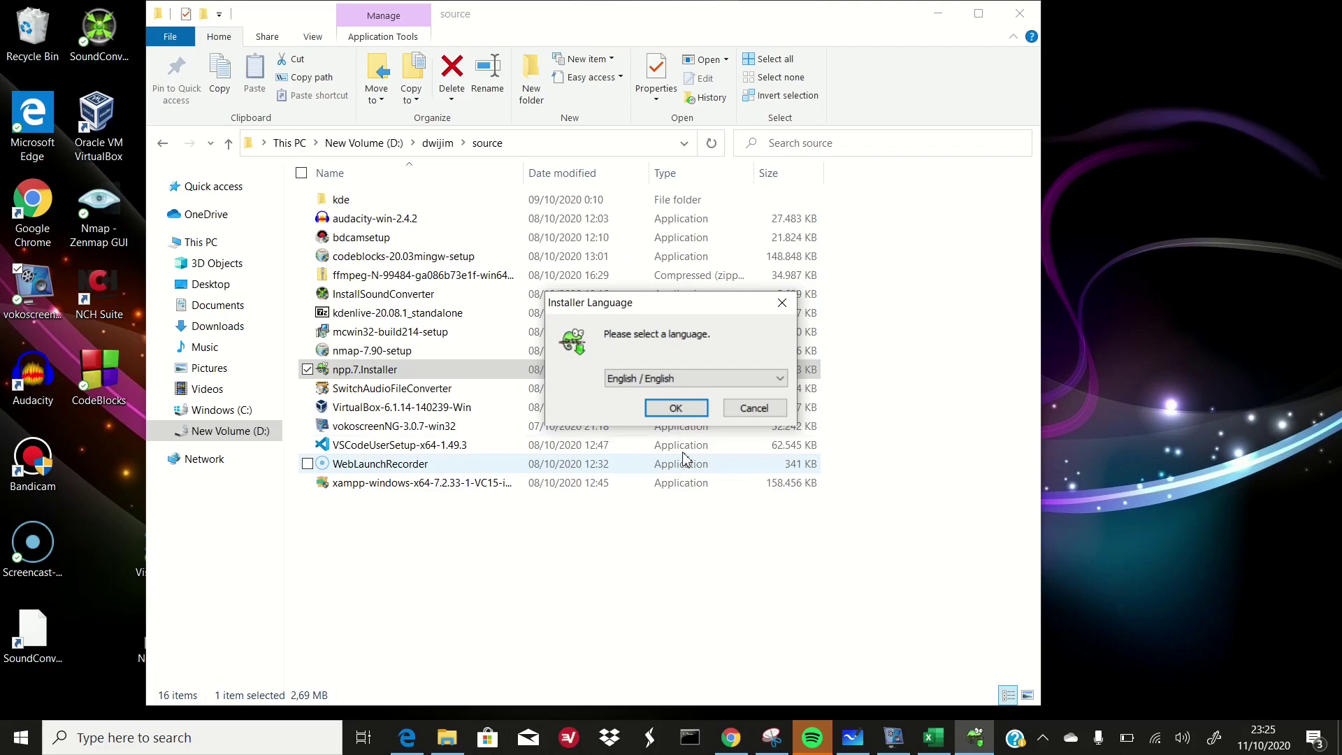
click(691, 418)
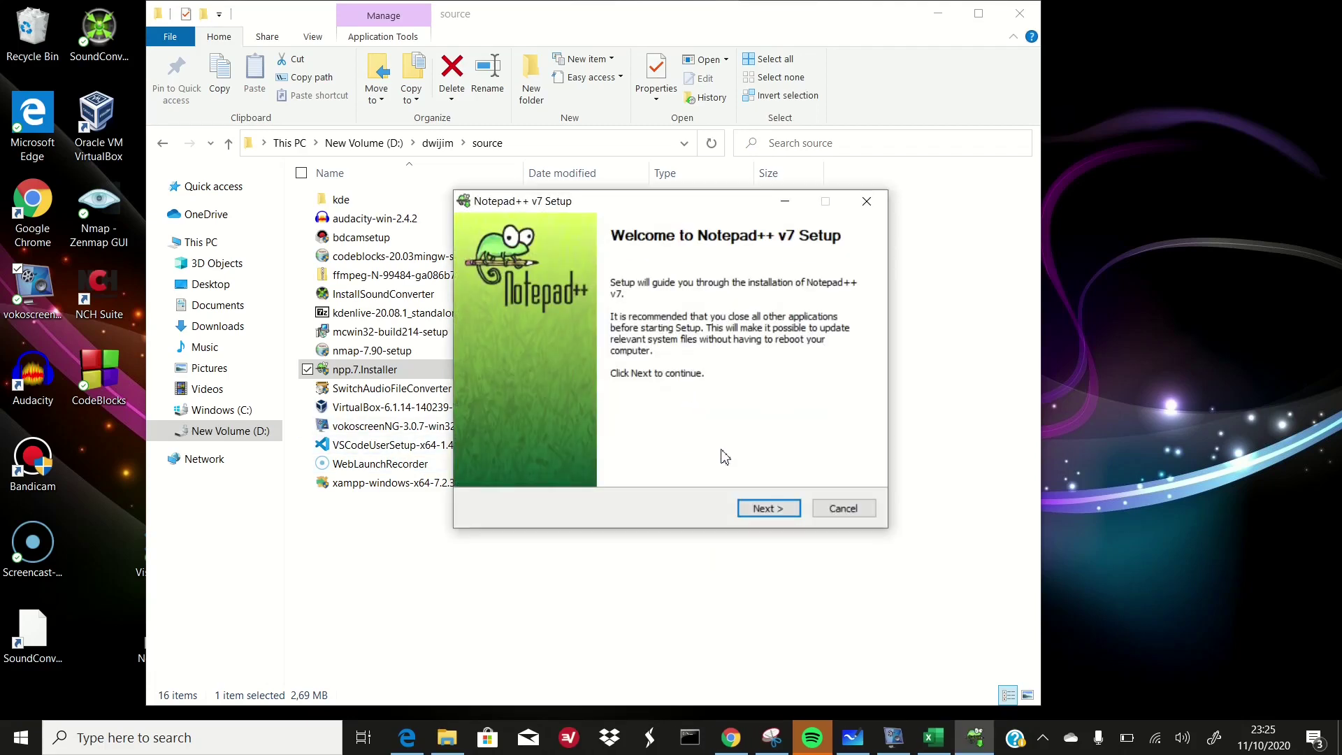
click(768, 509)
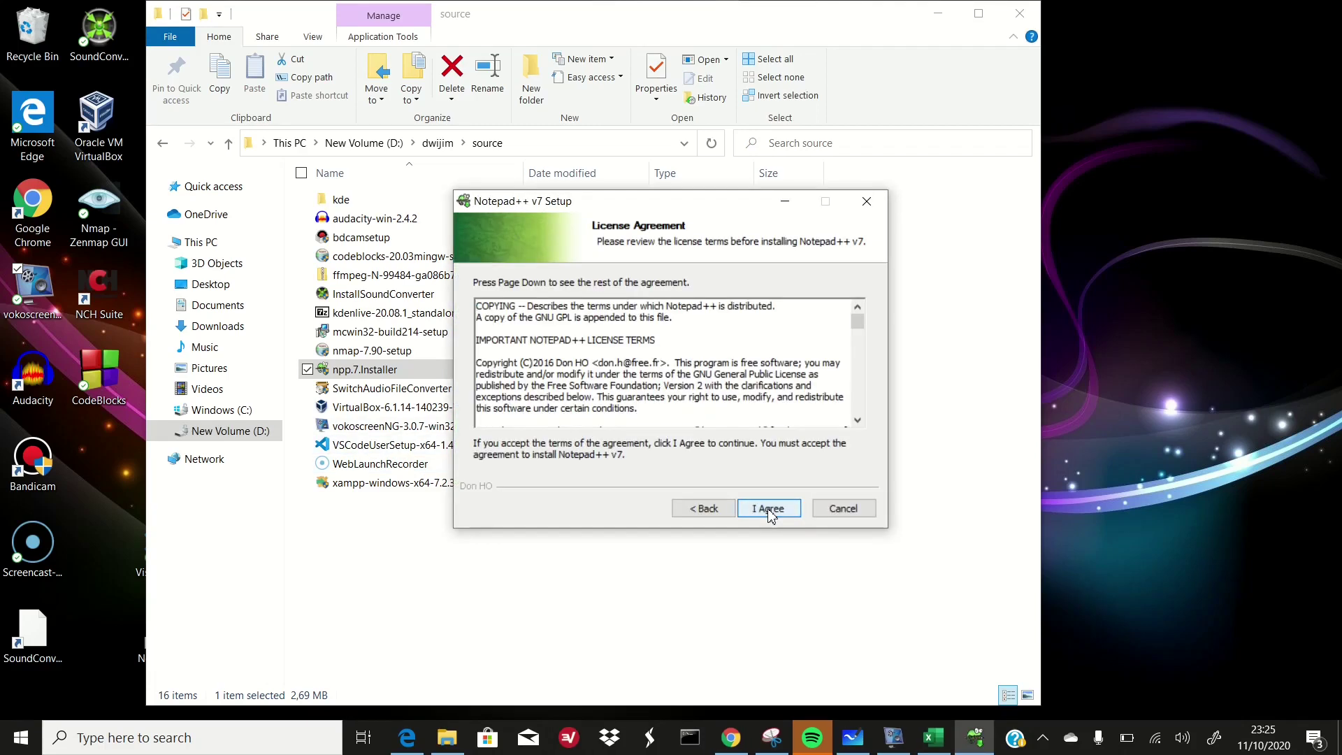
click(769, 512)
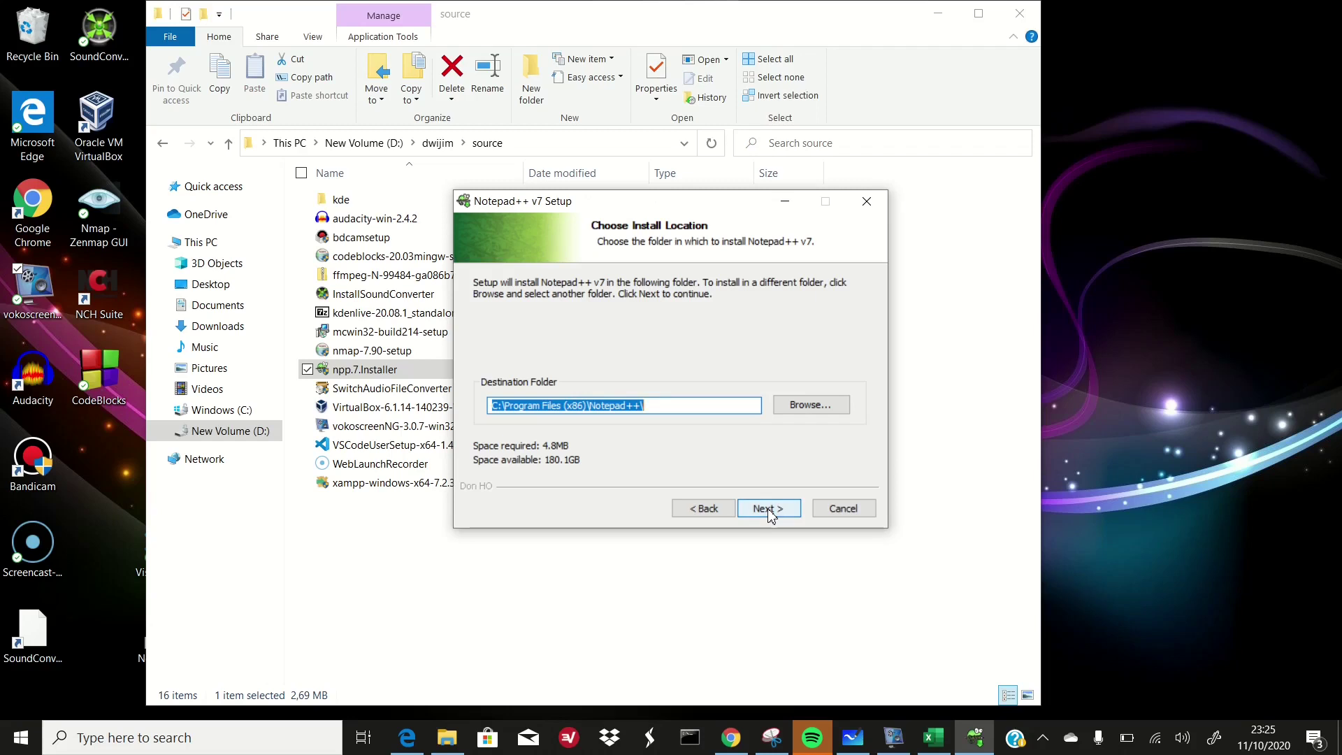
click(769, 509)
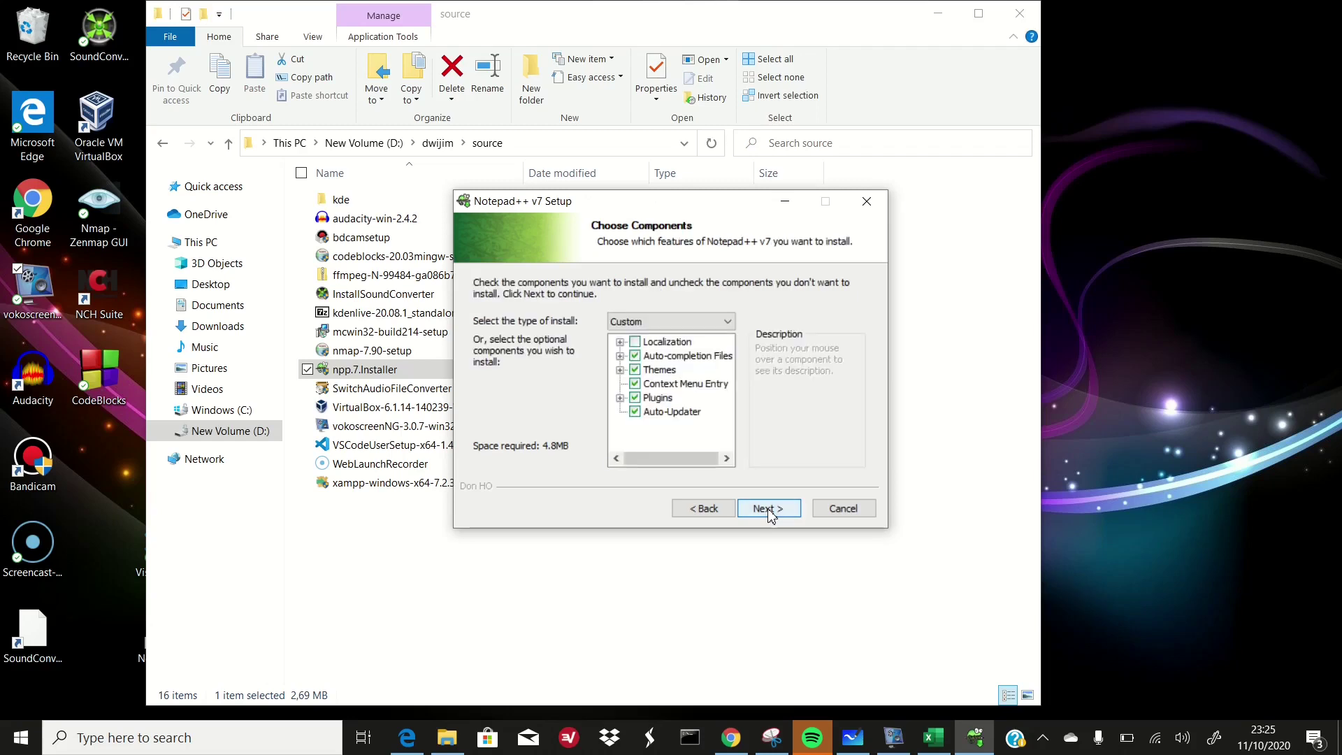
click(769, 508)
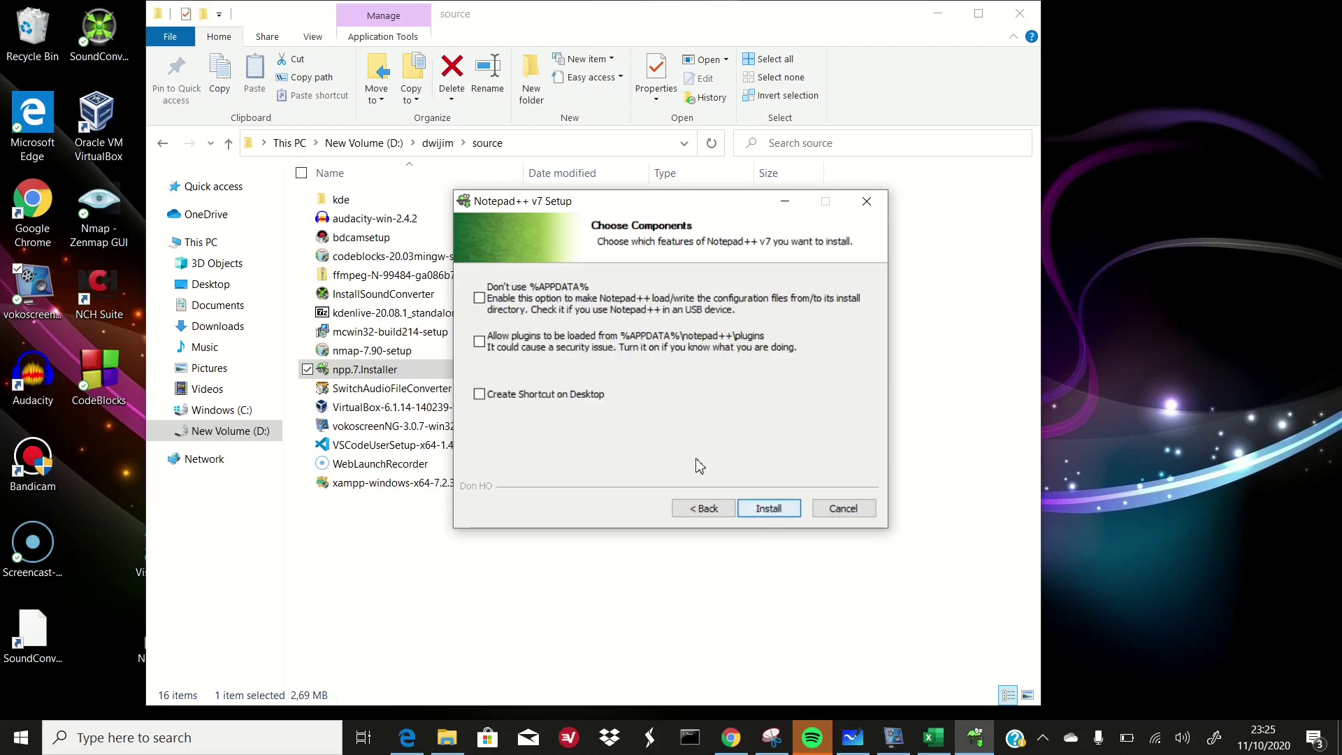
Enable the desktop shortcut option, install Notepad++ v7, finish the setup and close the launched Notepad++ window.
click(580, 400)
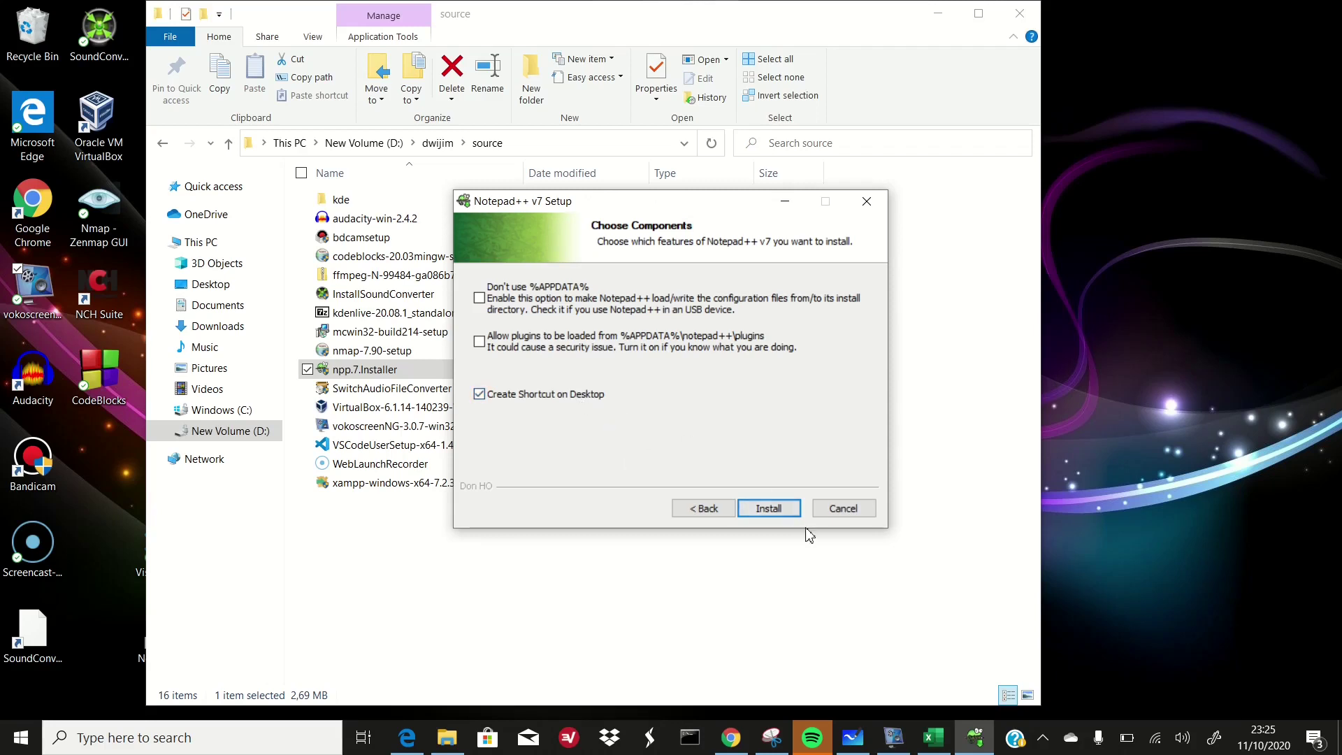
click(776, 511)
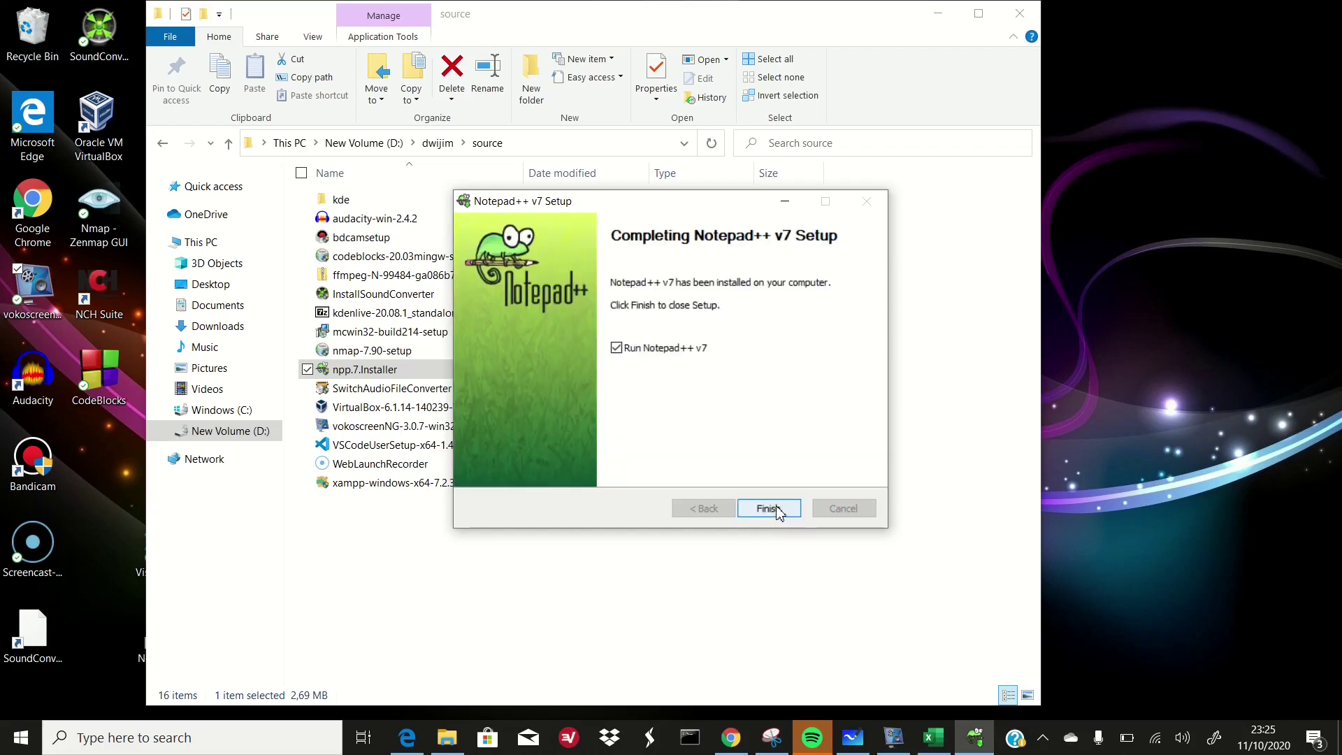
click(769, 509)
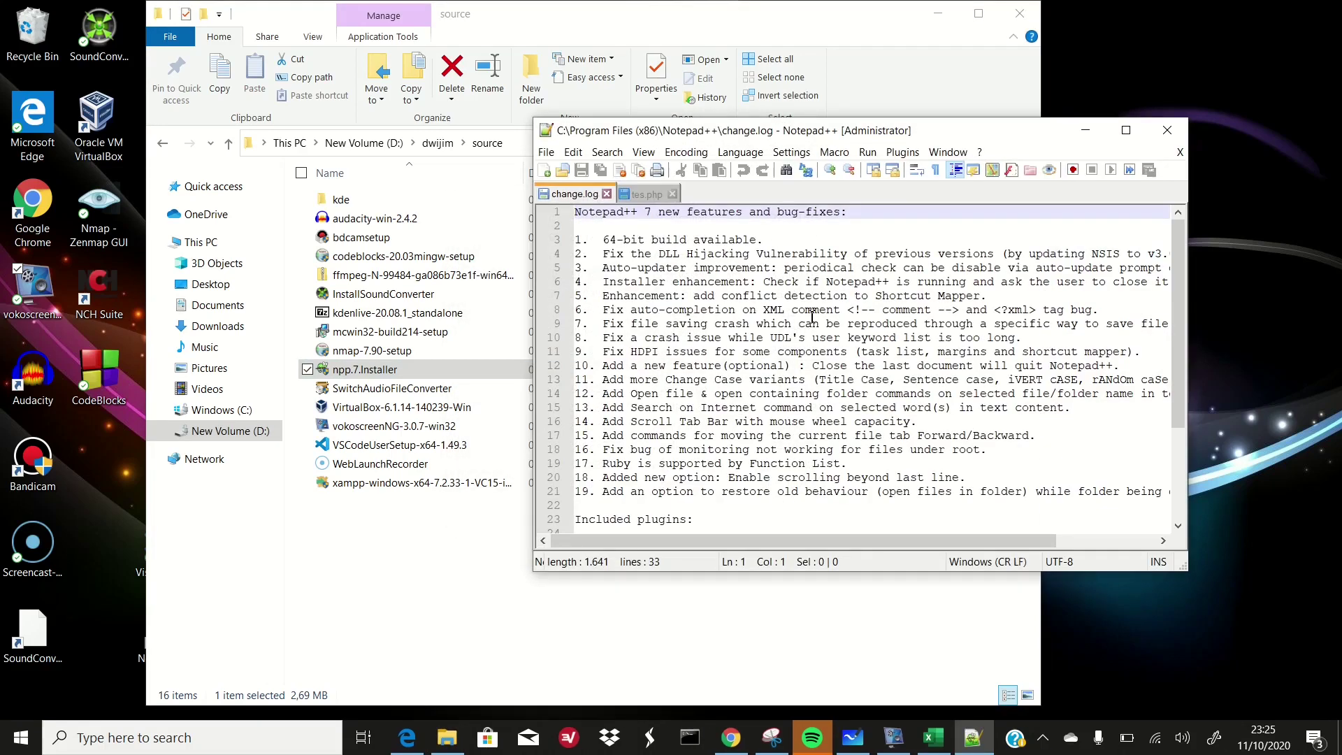
click(1165, 131)
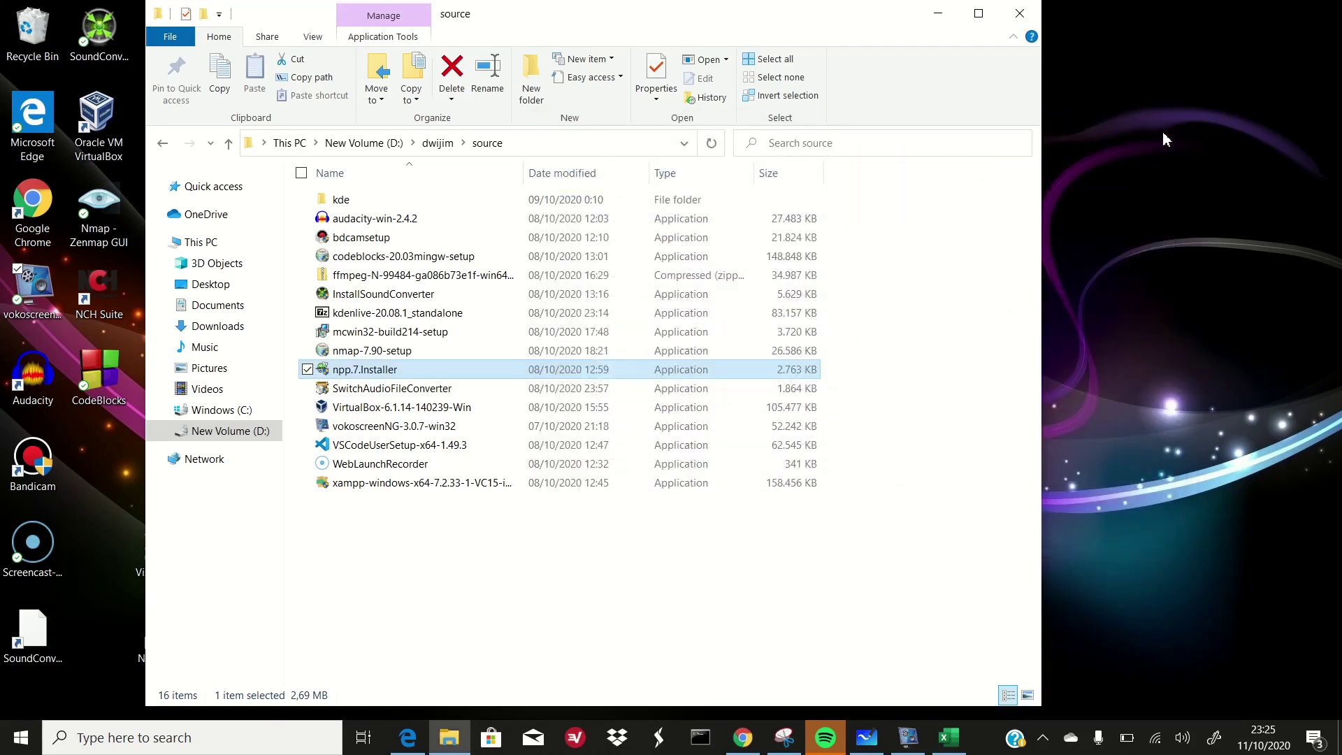
Minimize File Explorer, switch to Chrome and read the PDF's section 3.4.1 on Code::Blocks installation and compiler configuration.
click(938, 15)
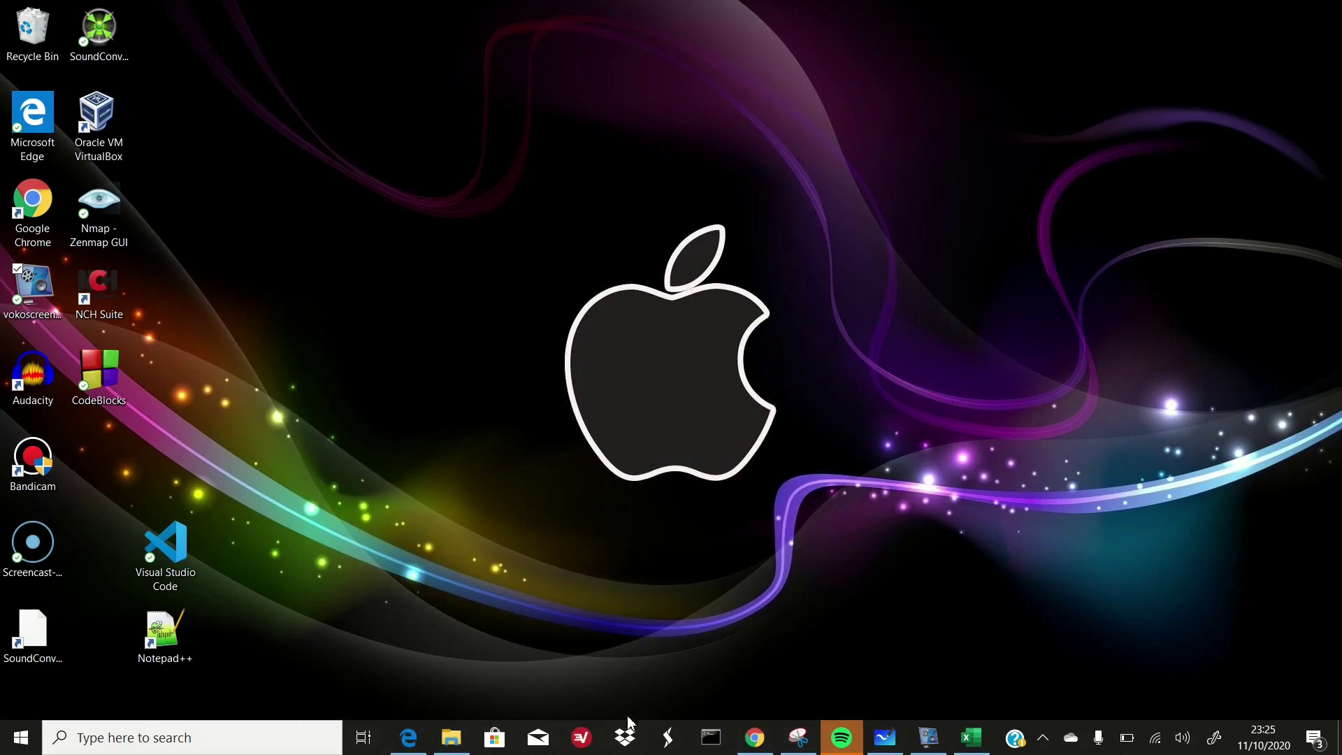
mouse_move(757, 740)
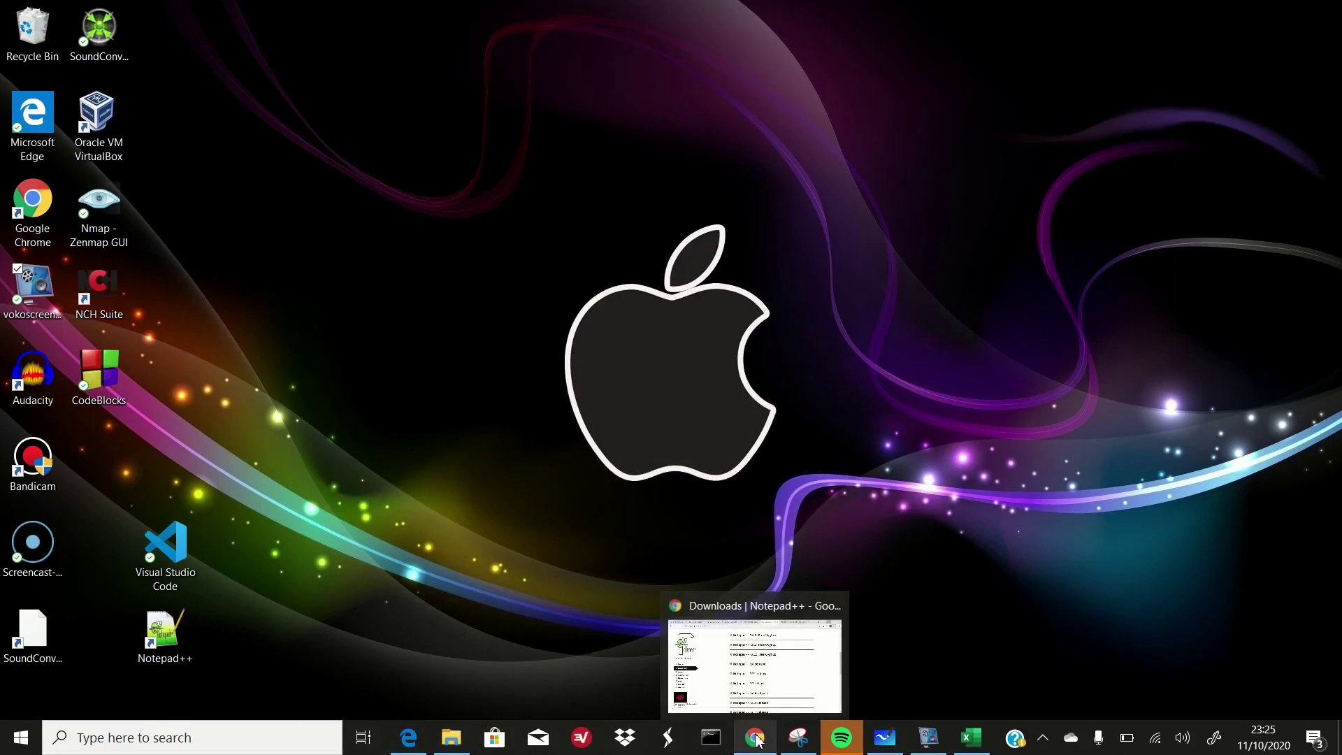
click(763, 622)
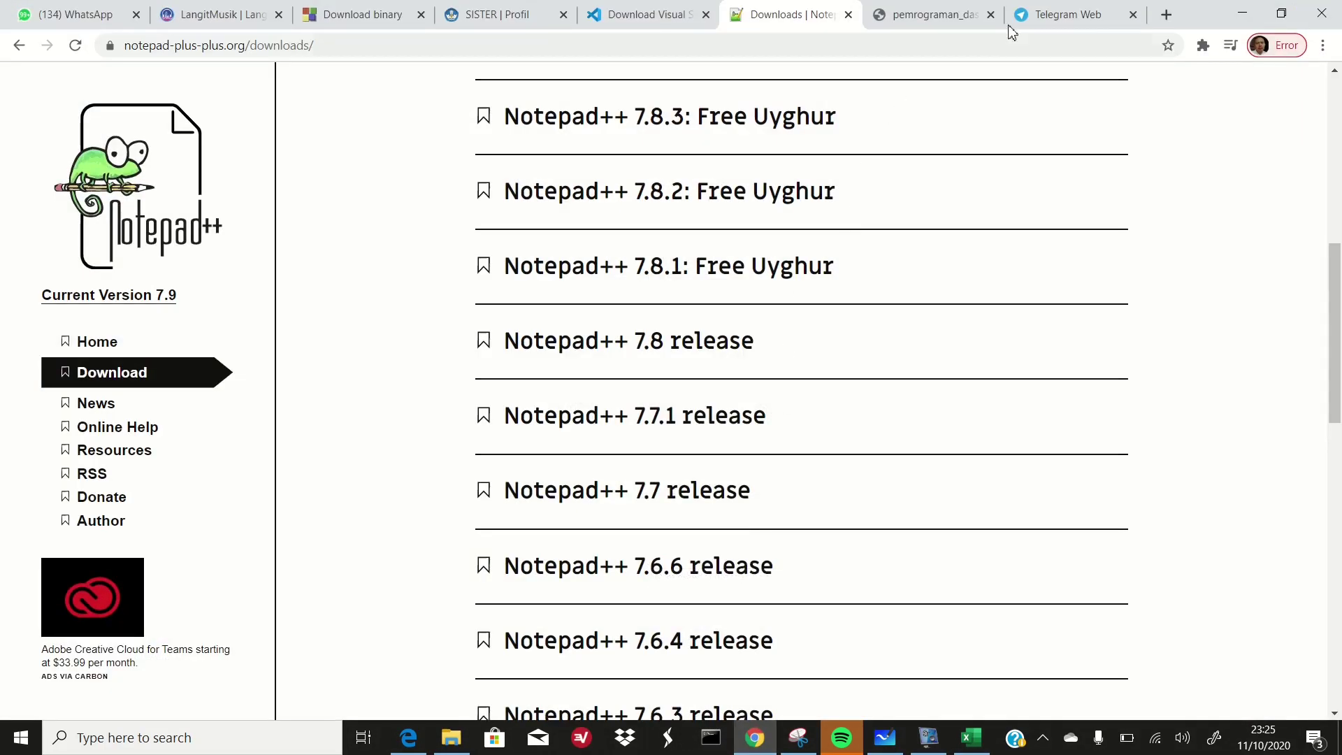
click(933, 16)
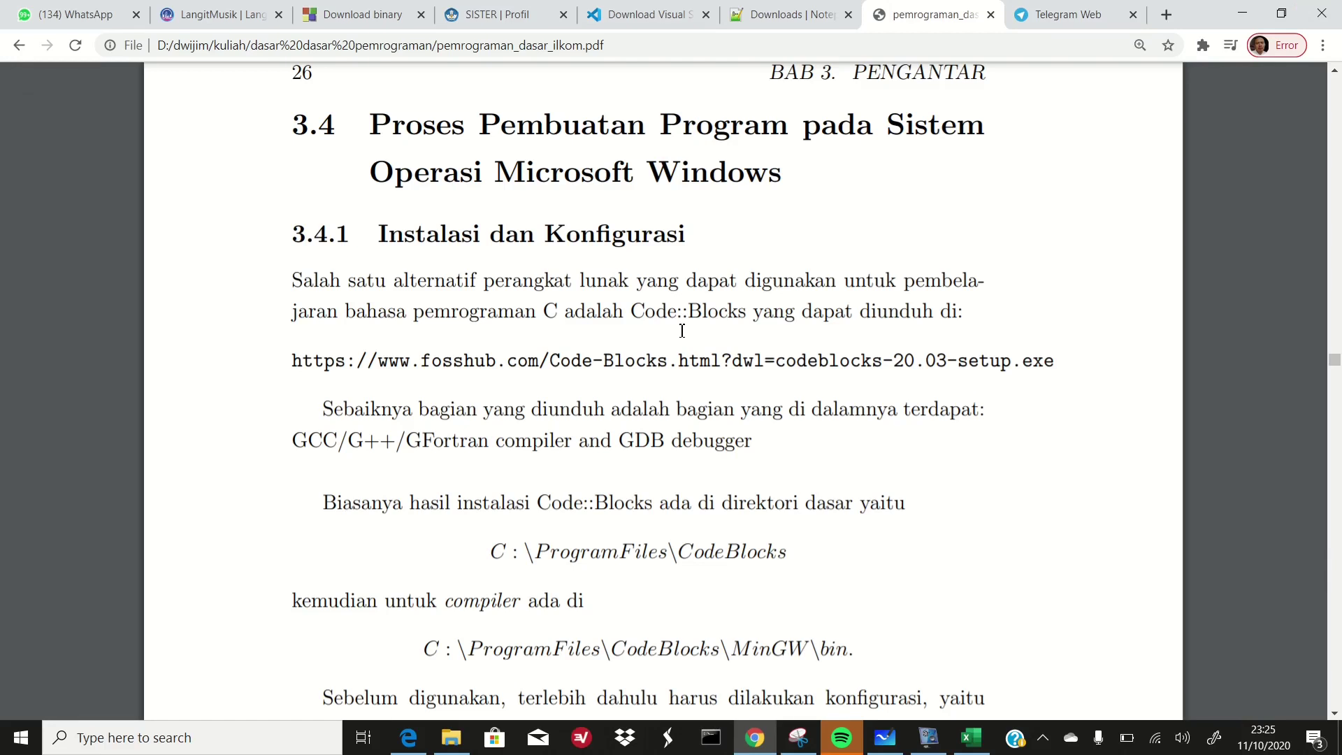
scroll(682, 331, down, 4)
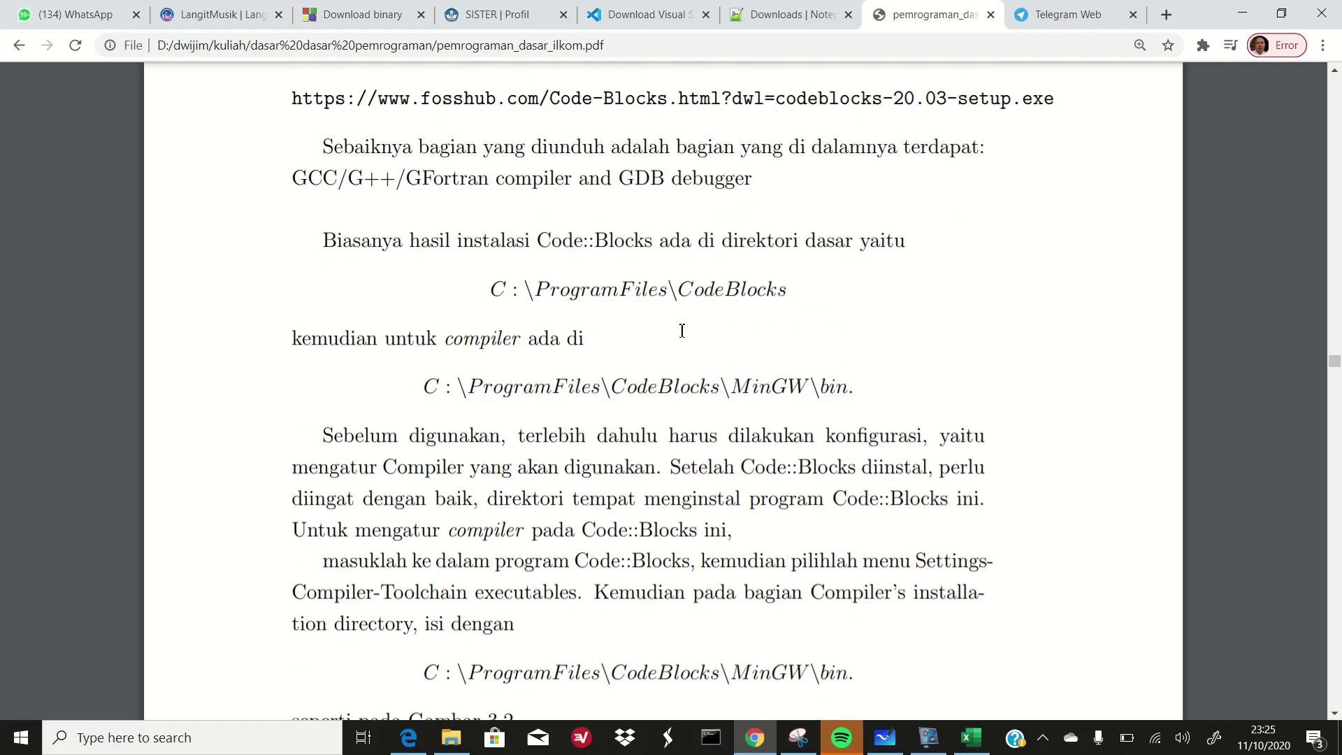
scroll(682, 330, up, 3)
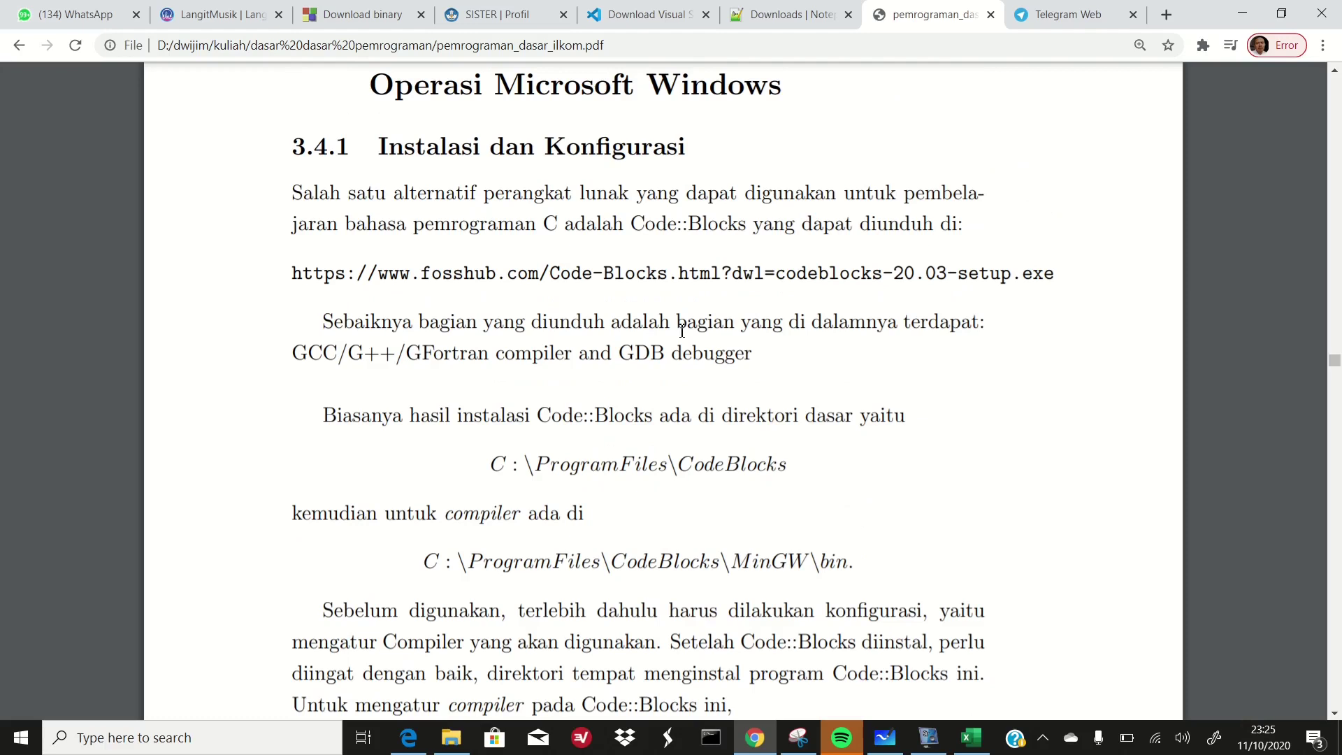
scroll(682, 331, down, 1)
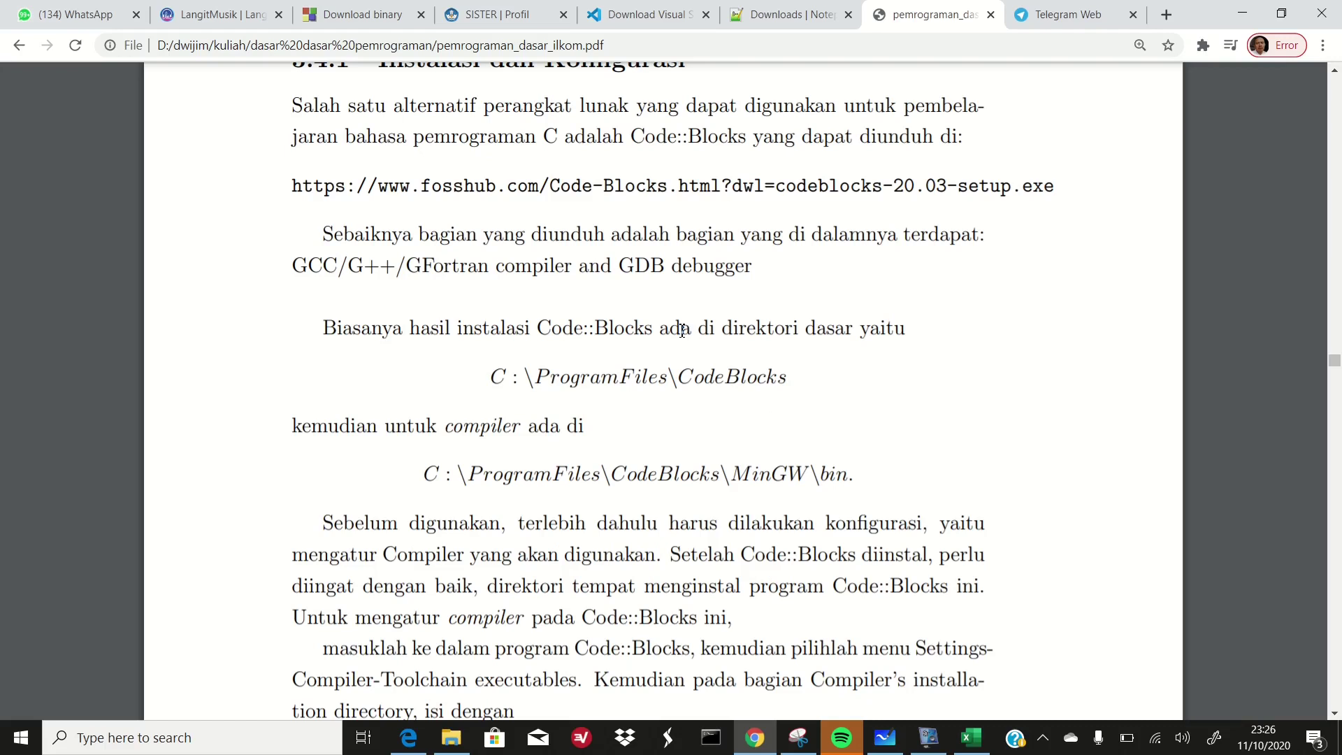
scroll(682, 331, down, 1)
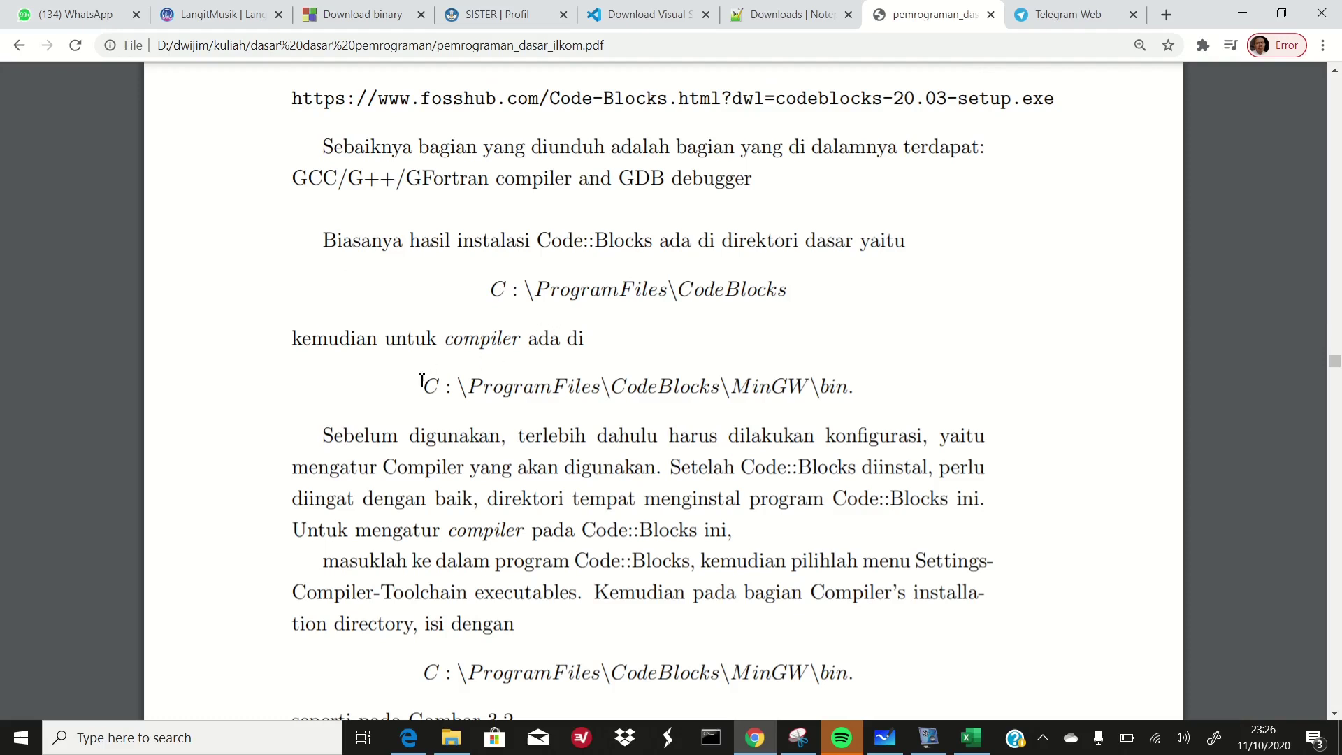
Copy the compiler installation directory path C:\ProgramFiles\CodeBlocks\MinGW\bin from the PDF's configuration instructions.
drag(424, 386, 848, 388)
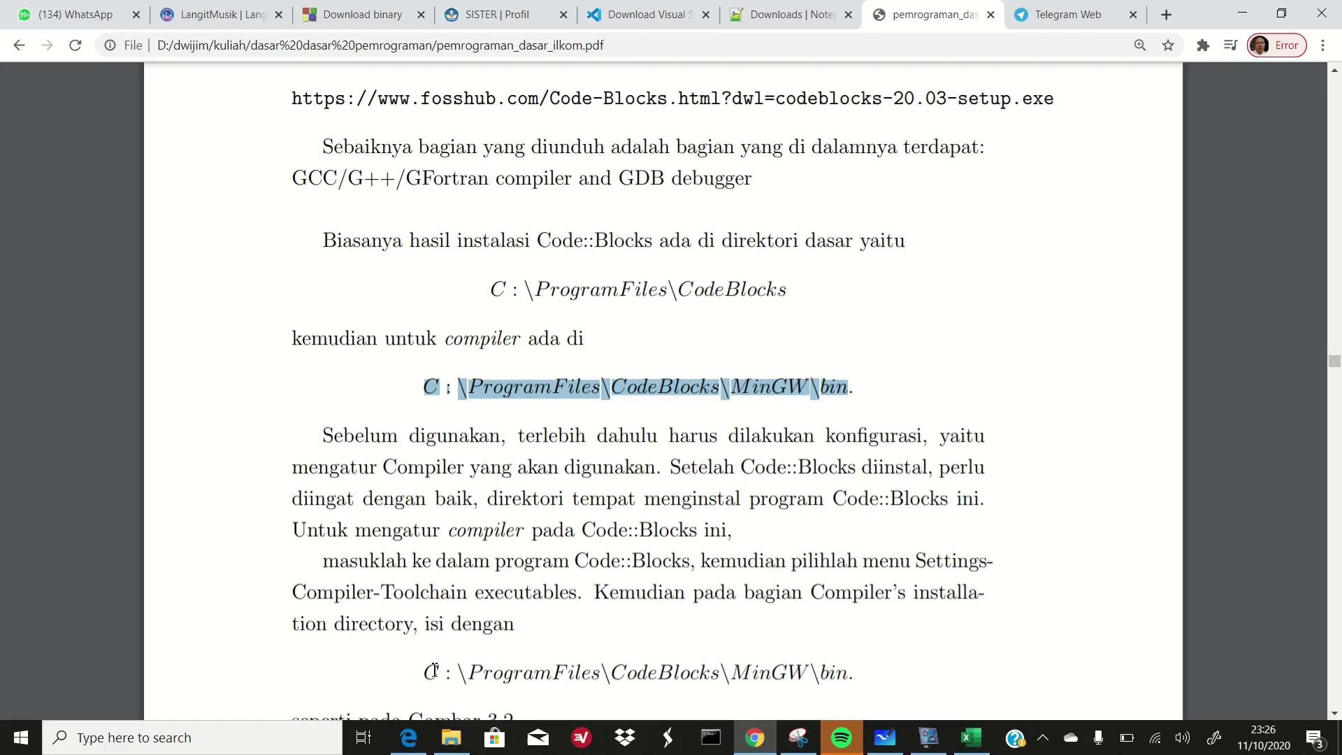
scroll(569, 639, down, 1)
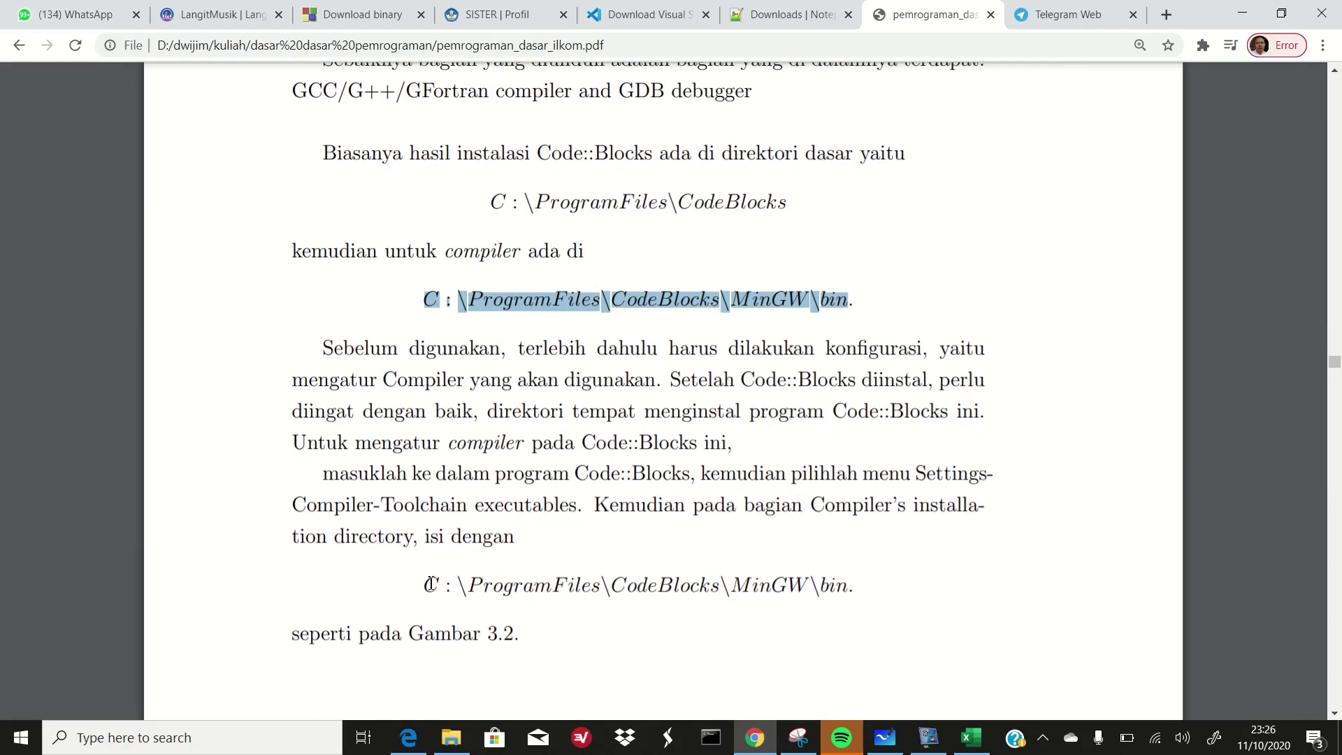
drag(426, 584, 846, 594)
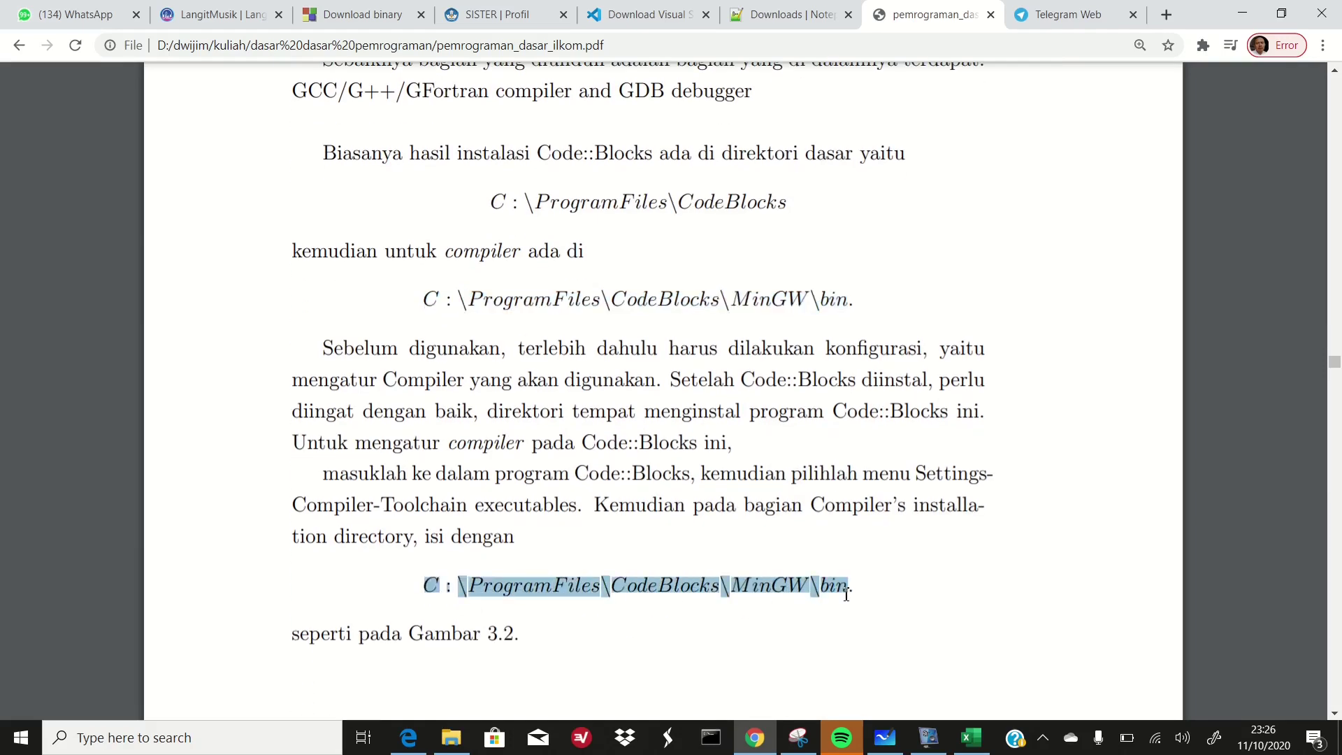
right_click(829, 585)
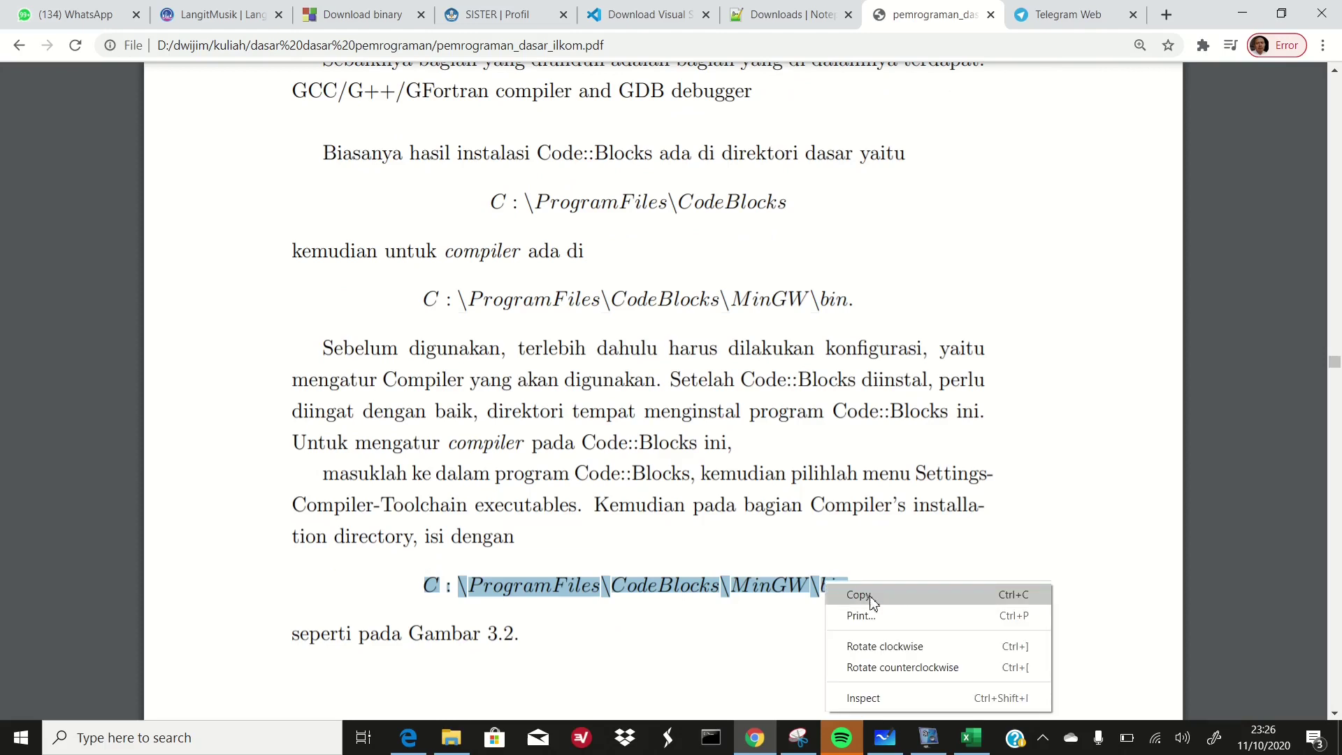
click(871, 596)
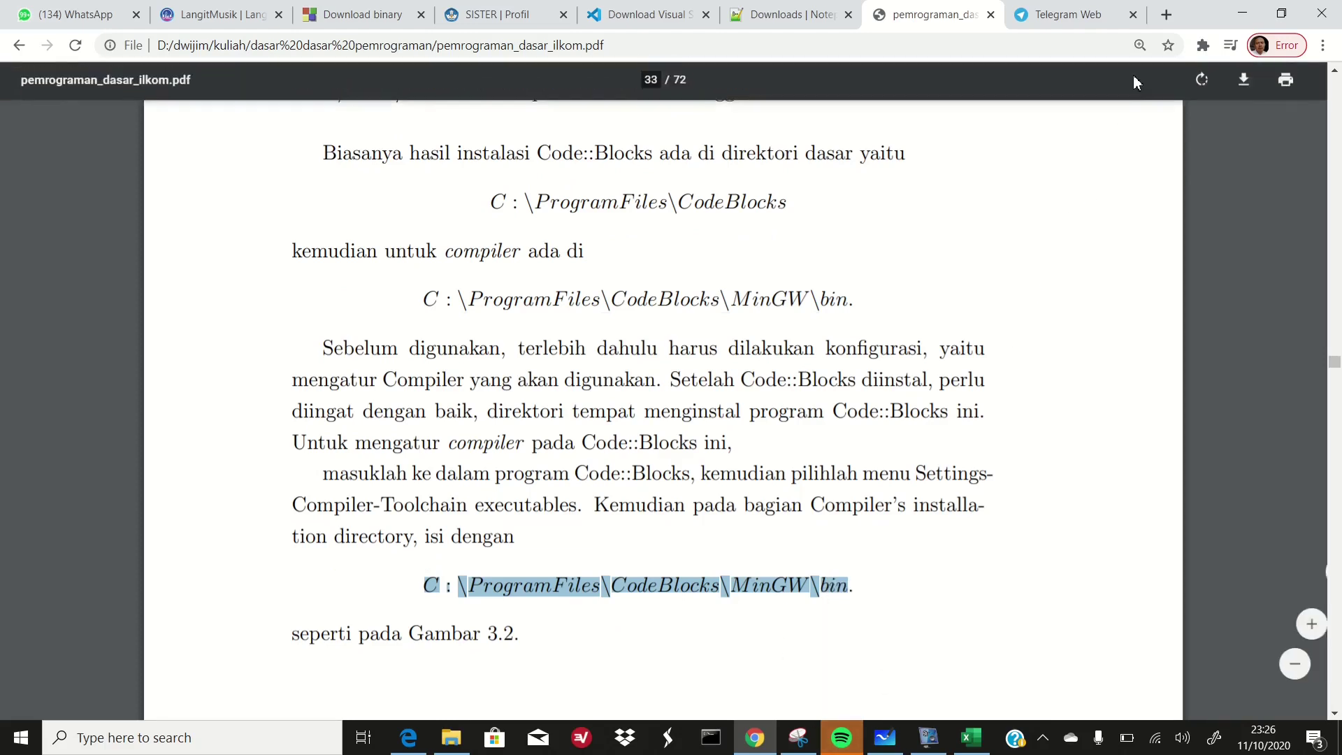
Minimize Chrome, launch Code::Blocks, accept GNU GCC Compiler as the default compiler and associate Code::Blocks with C/C++ file types.
click(1244, 15)
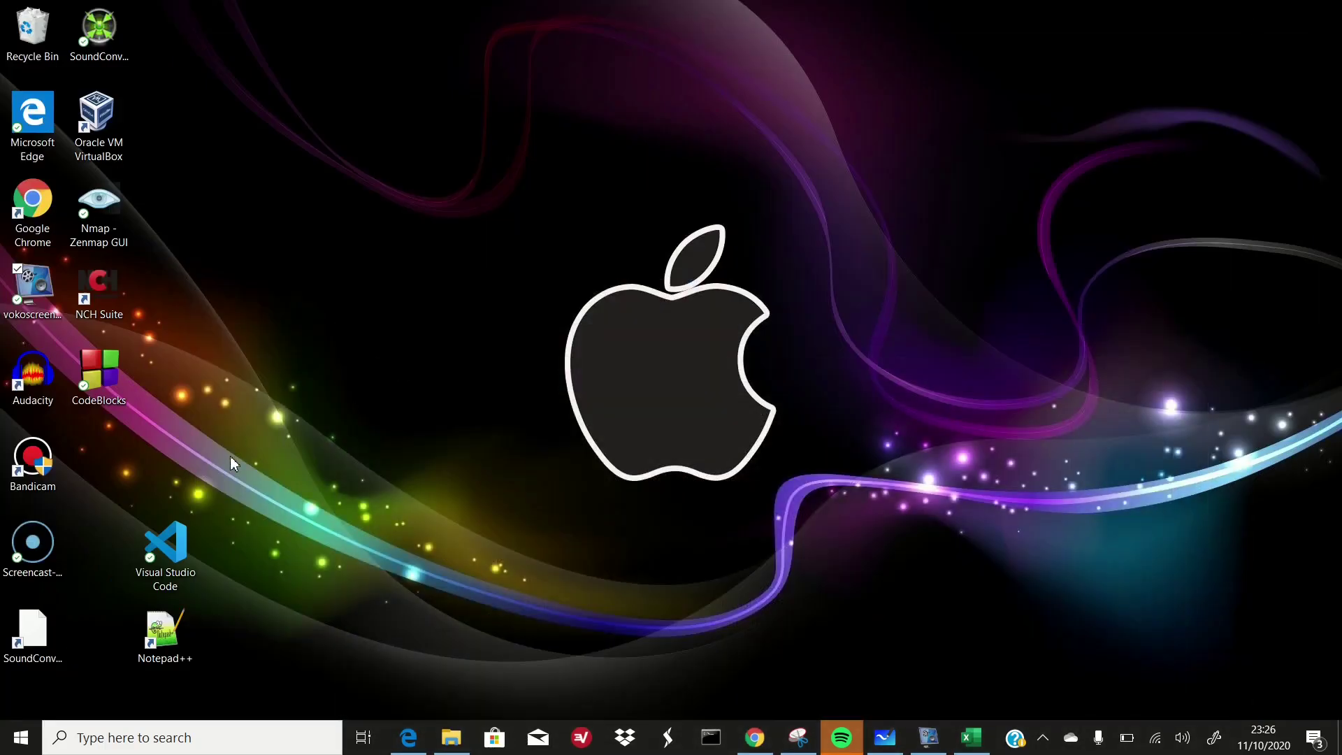
click(103, 371)
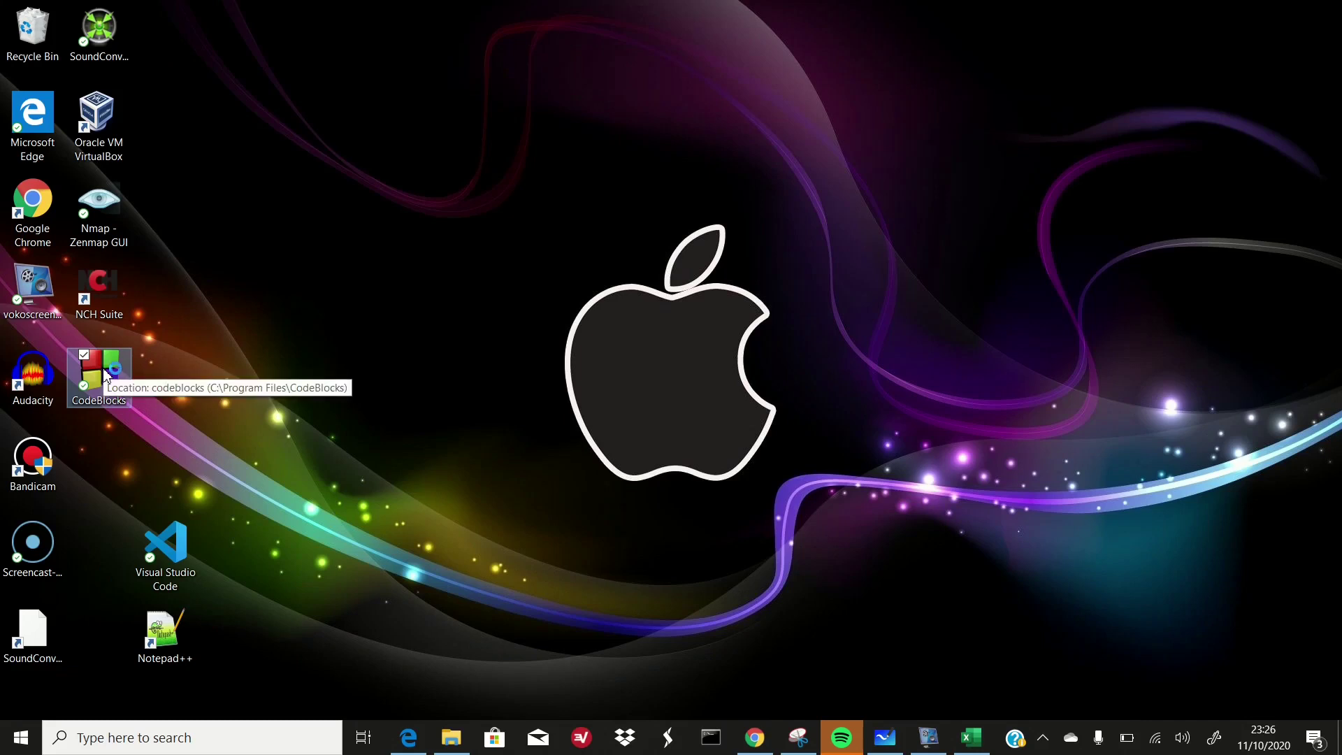
double_click(106, 375)
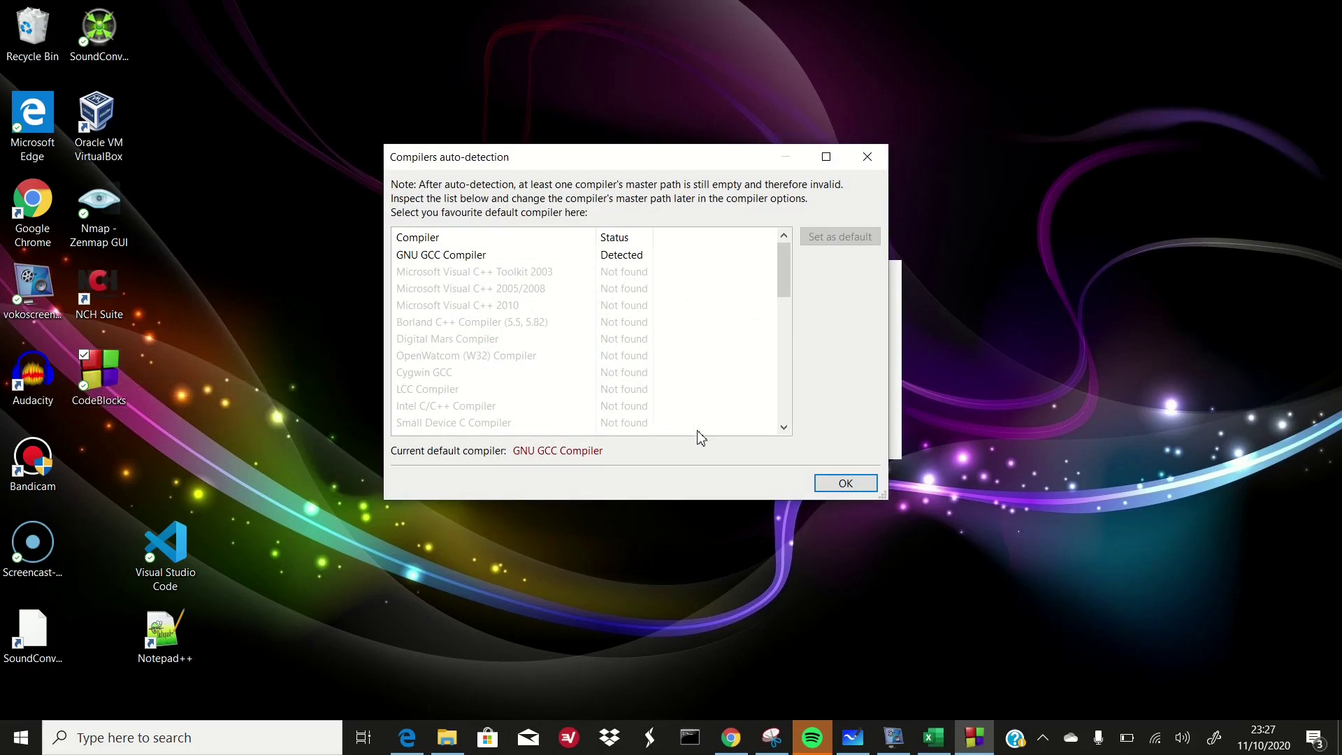
click(845, 483)
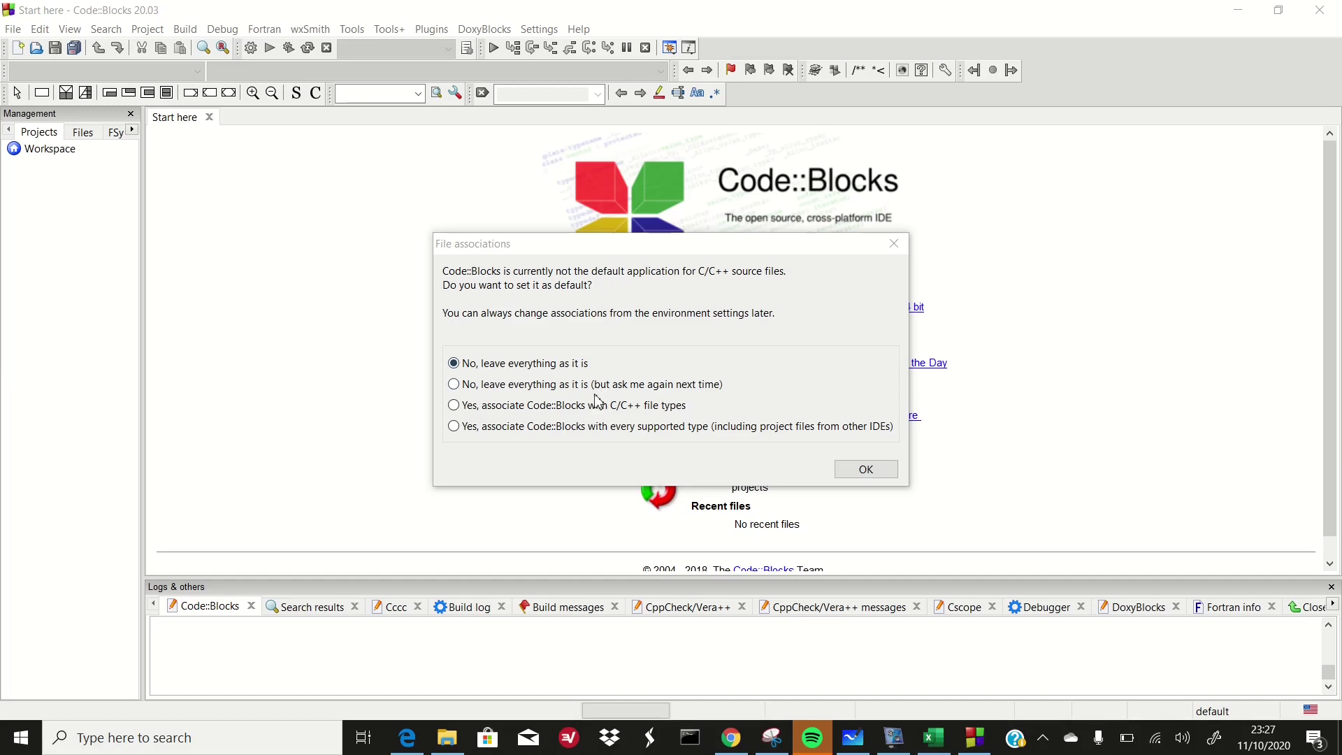
click(561, 409)
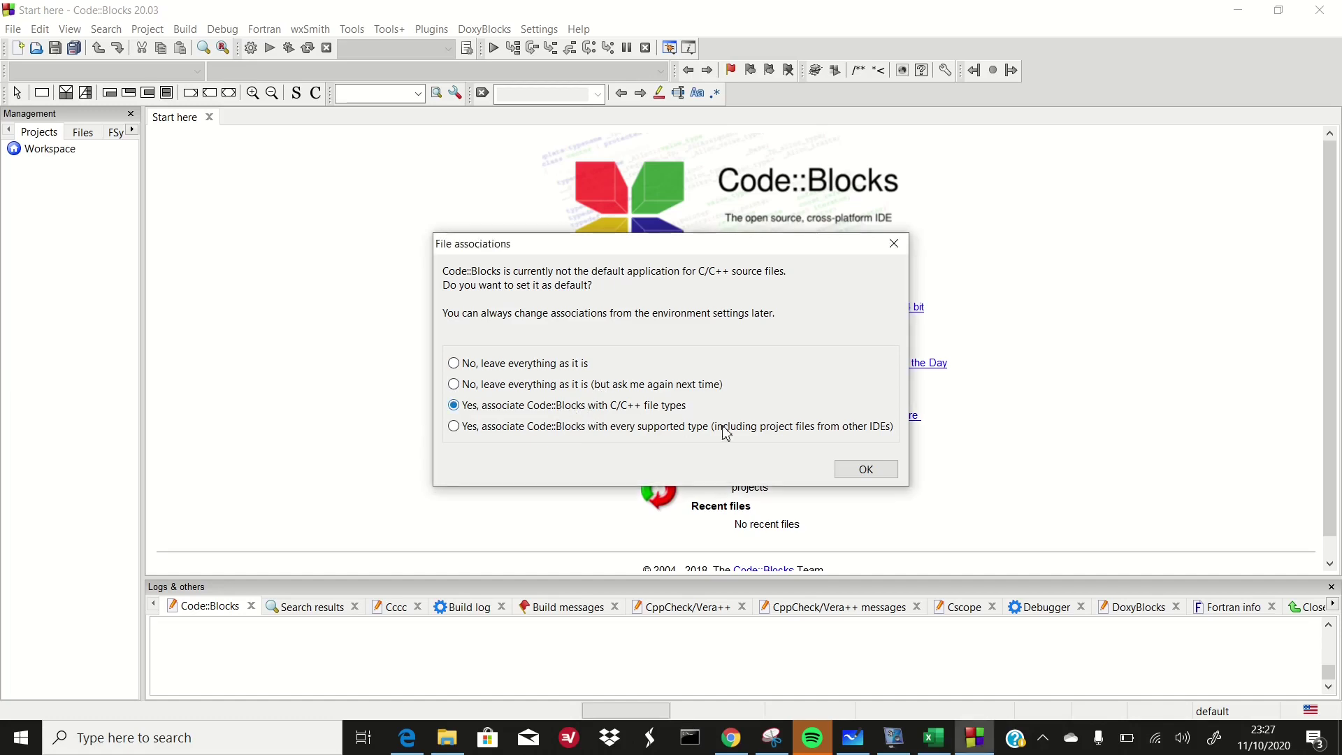
click(867, 469)
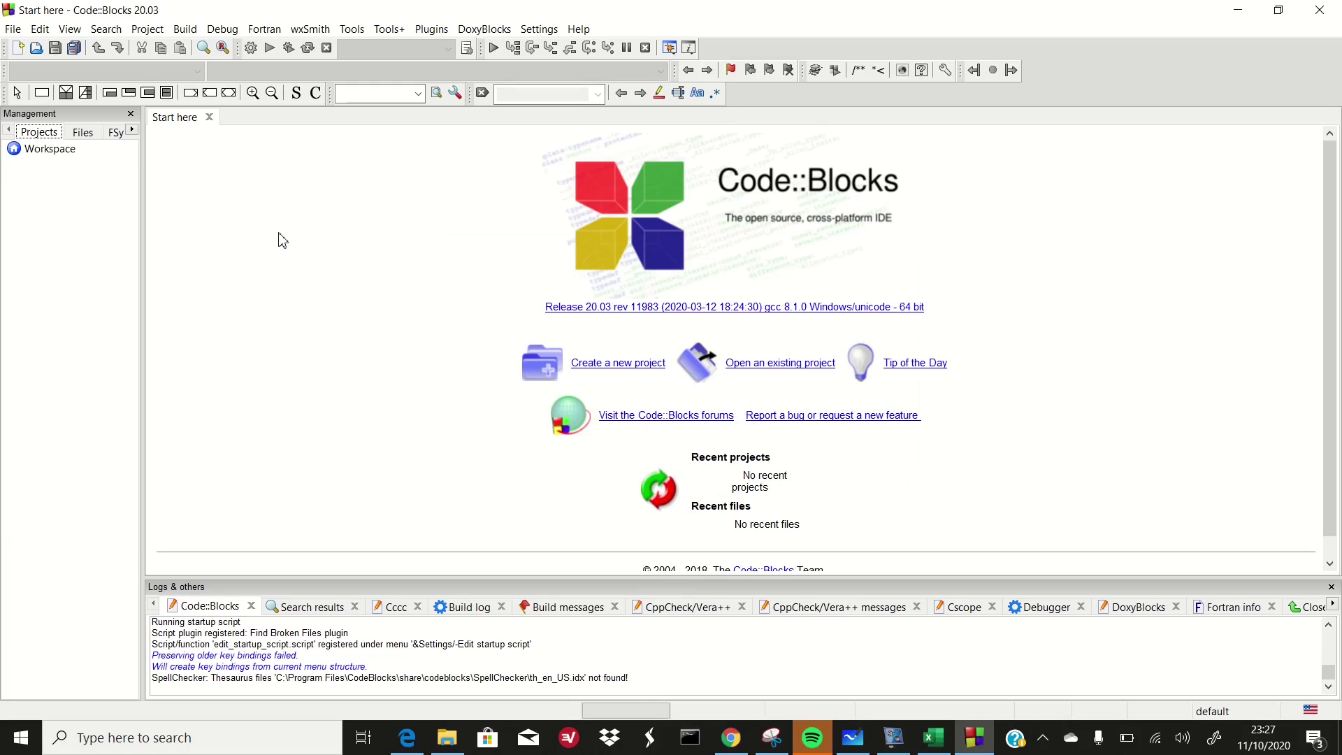
Start a new project from the Console application template and choose C++ as its language.
click(612, 365)
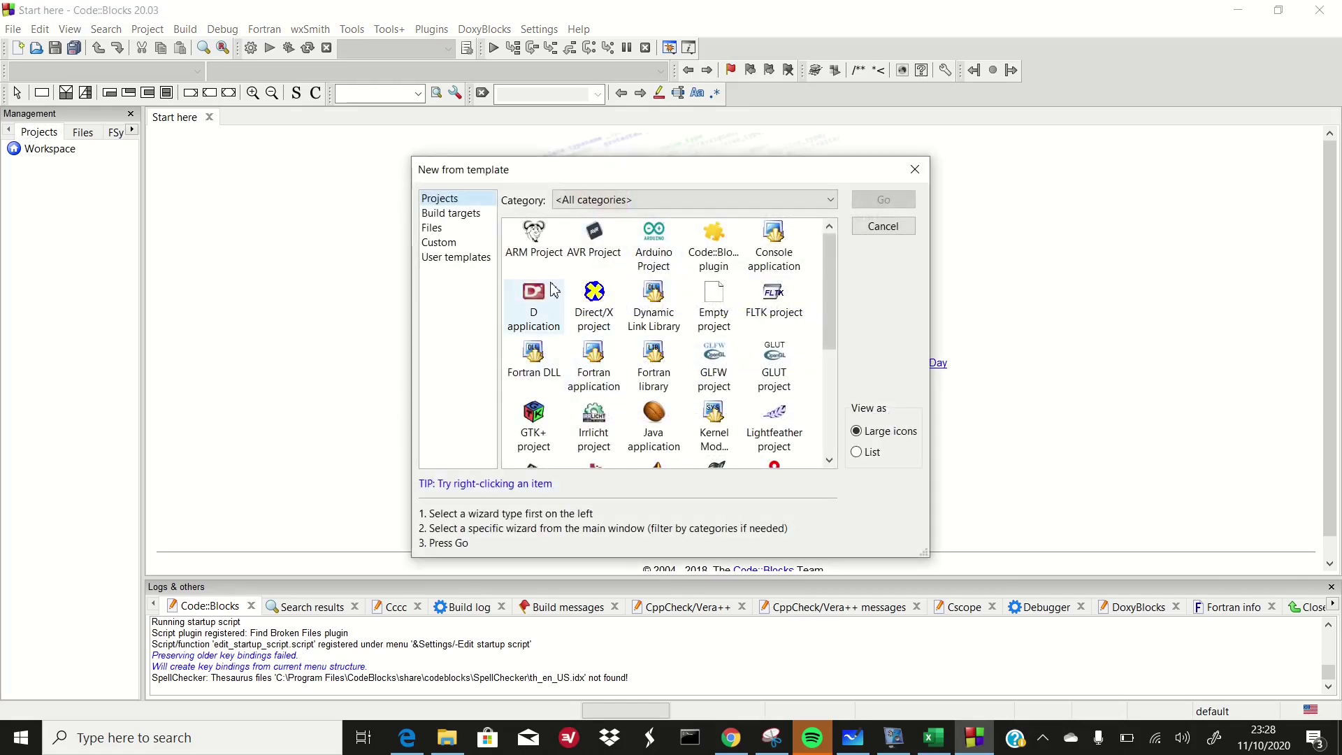
scroll(601, 301, down, 3)
scroll(604, 306, down, 1)
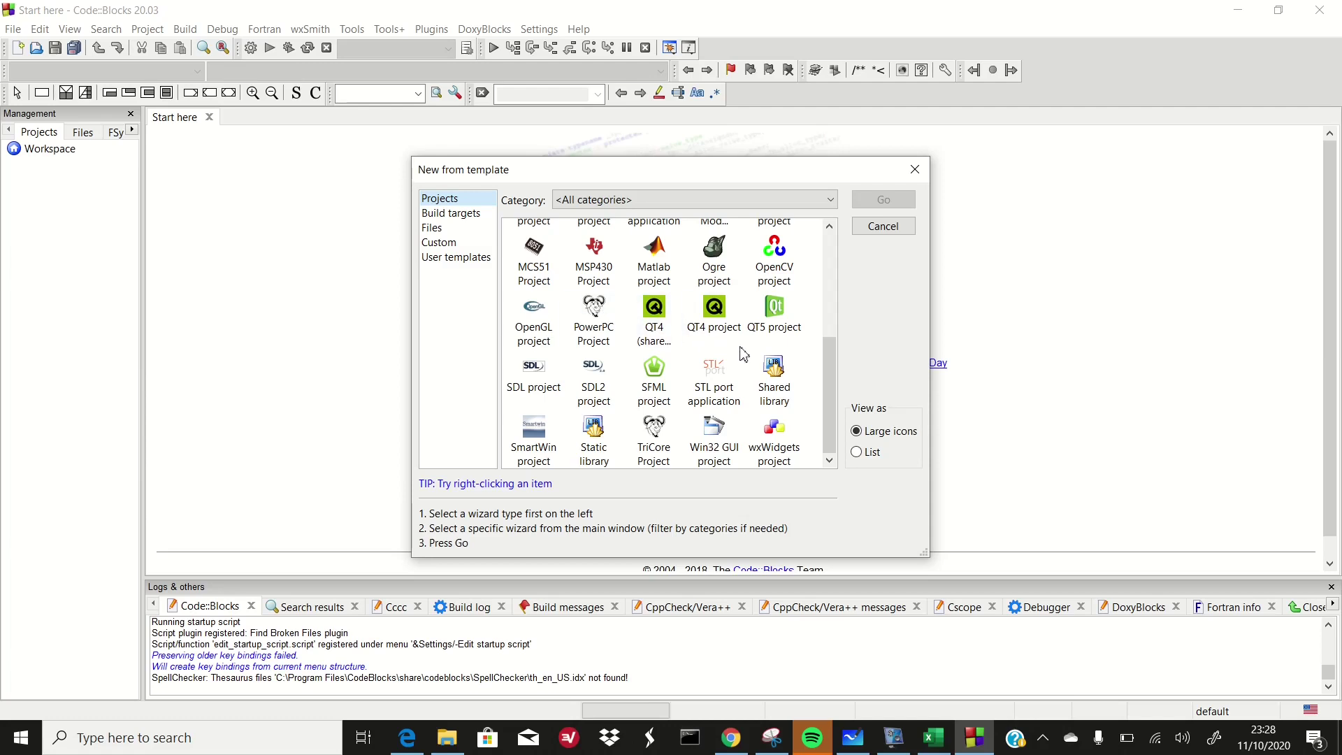
scroll(743, 355, up, 3)
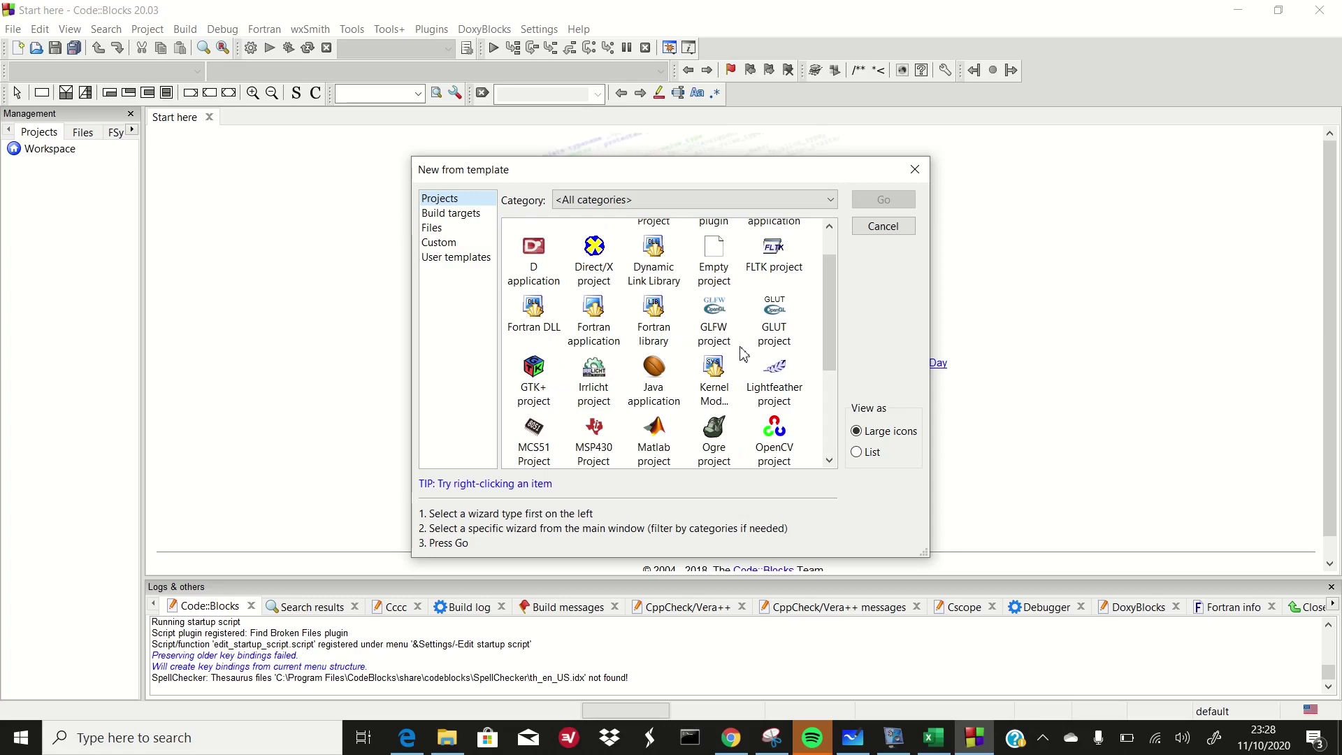
scroll(744, 354, up, 1)
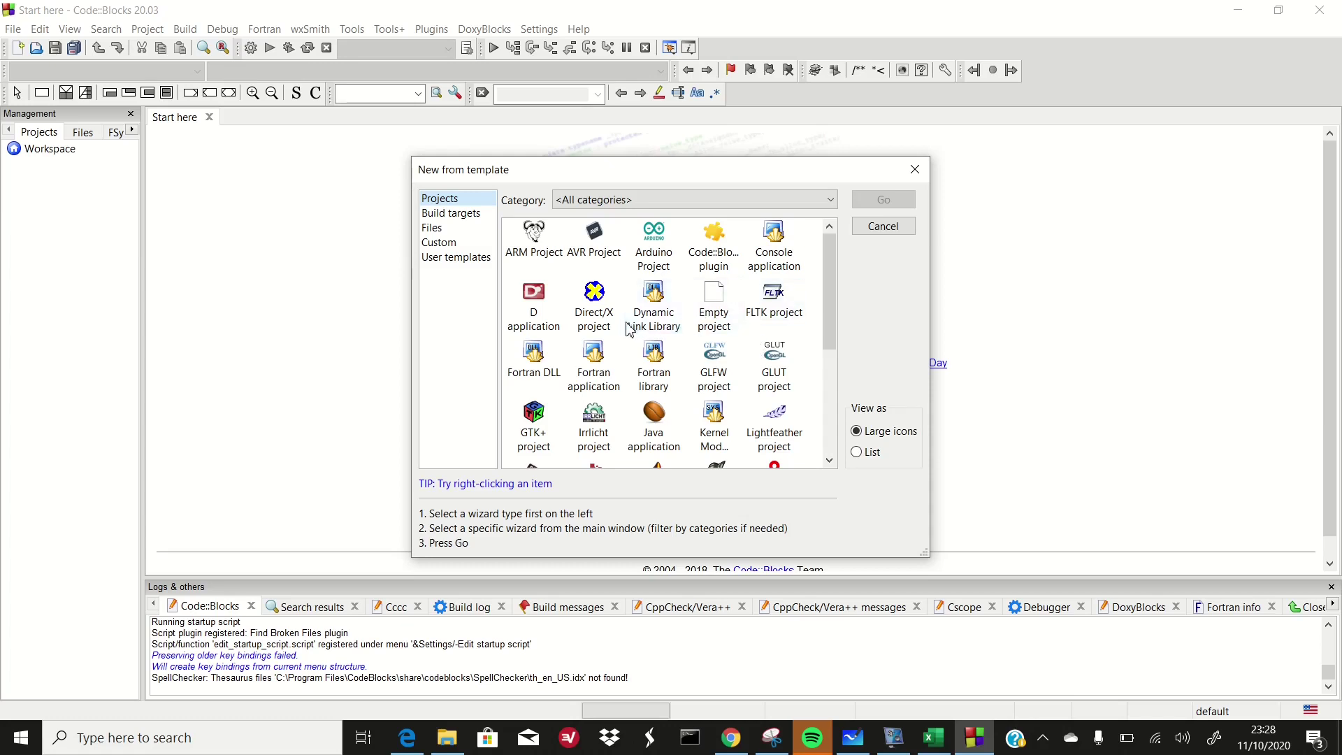
scroll(669, 334, down, 3)
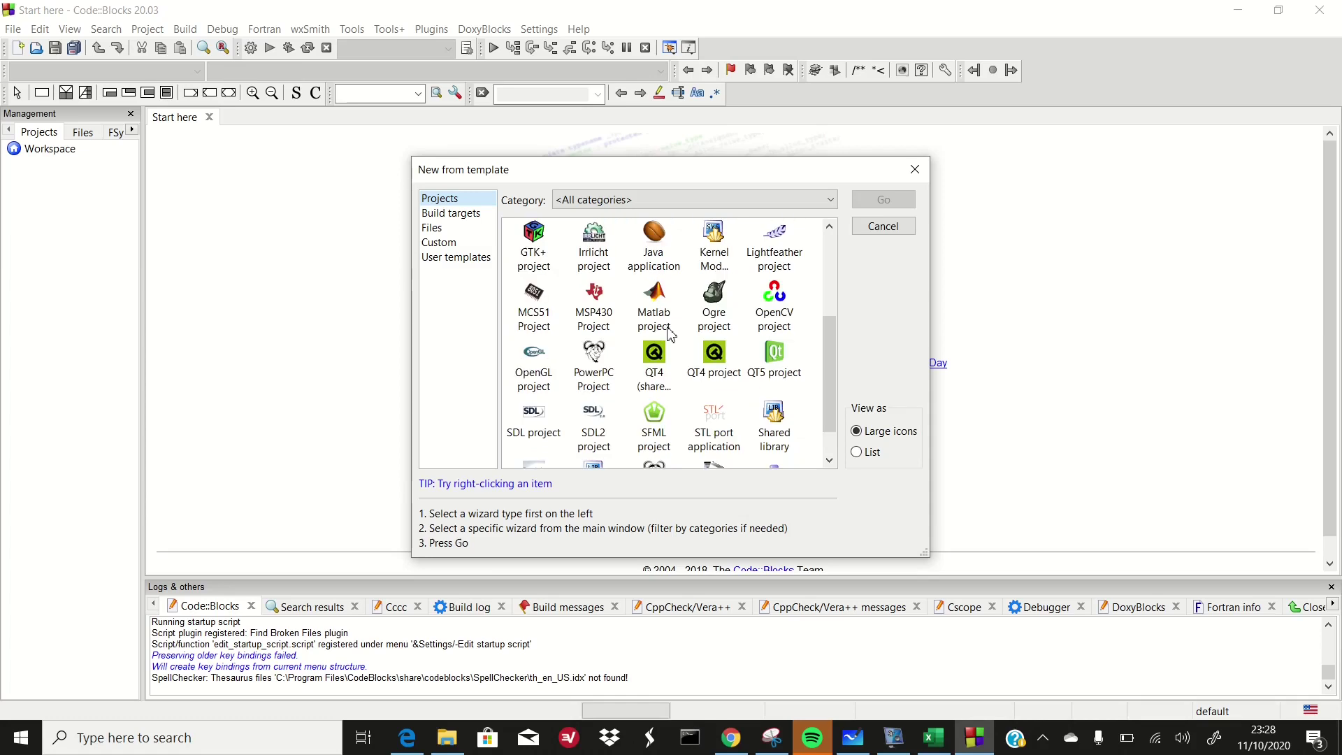
scroll(669, 334, down, 1)
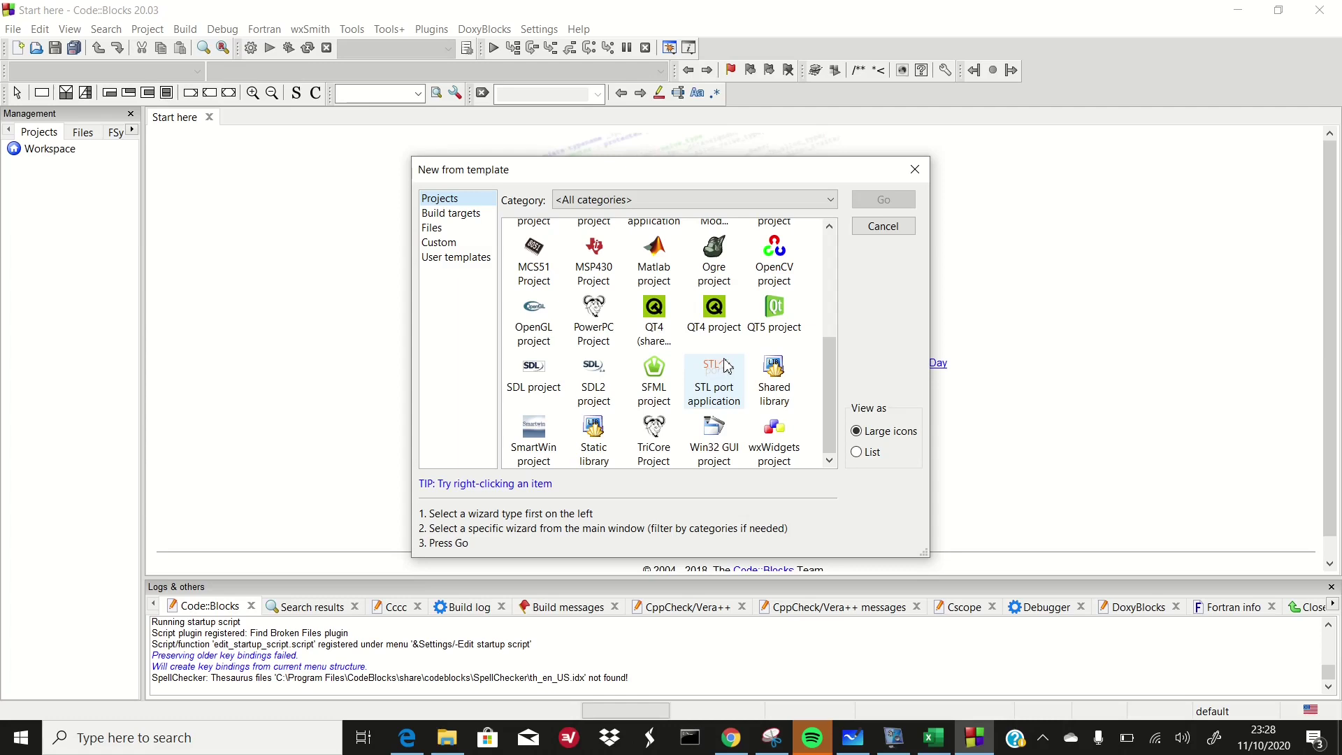
scroll(727, 366, up, 1)
scroll(726, 366, up, 1)
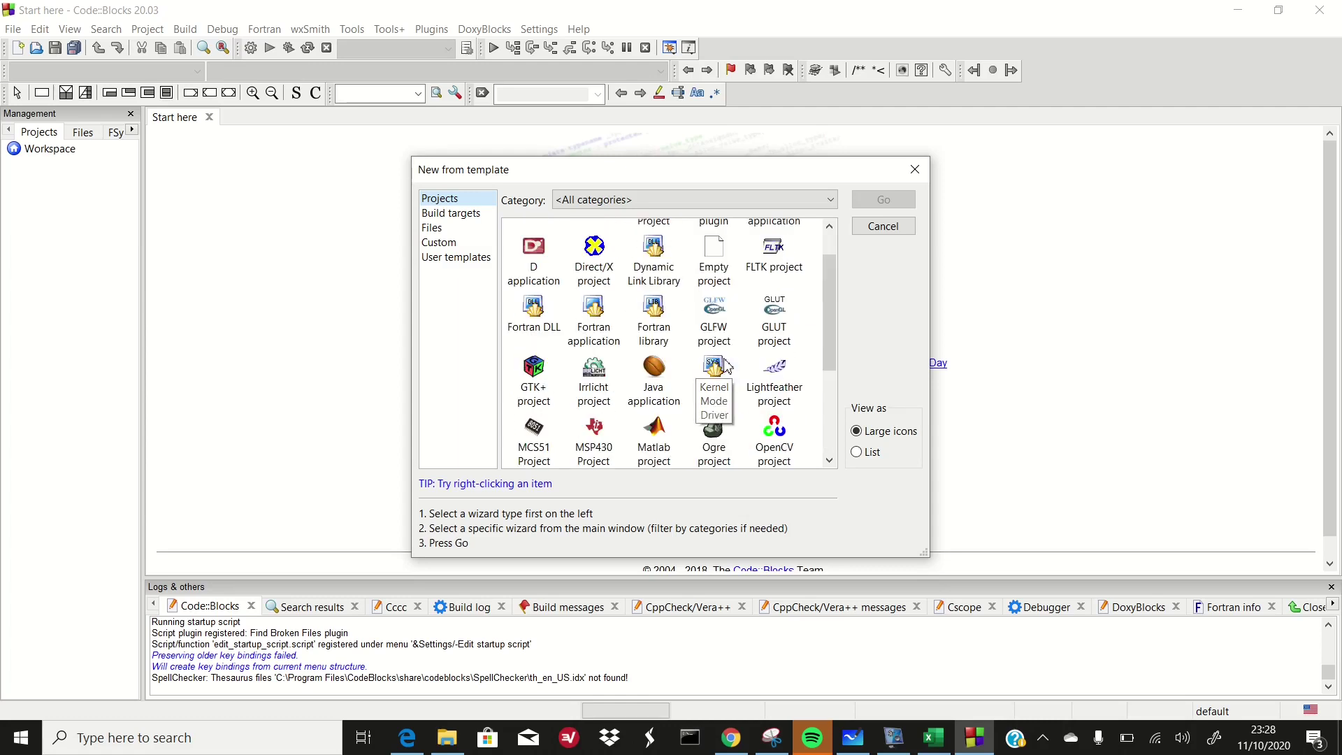
scroll(726, 366, up, 1)
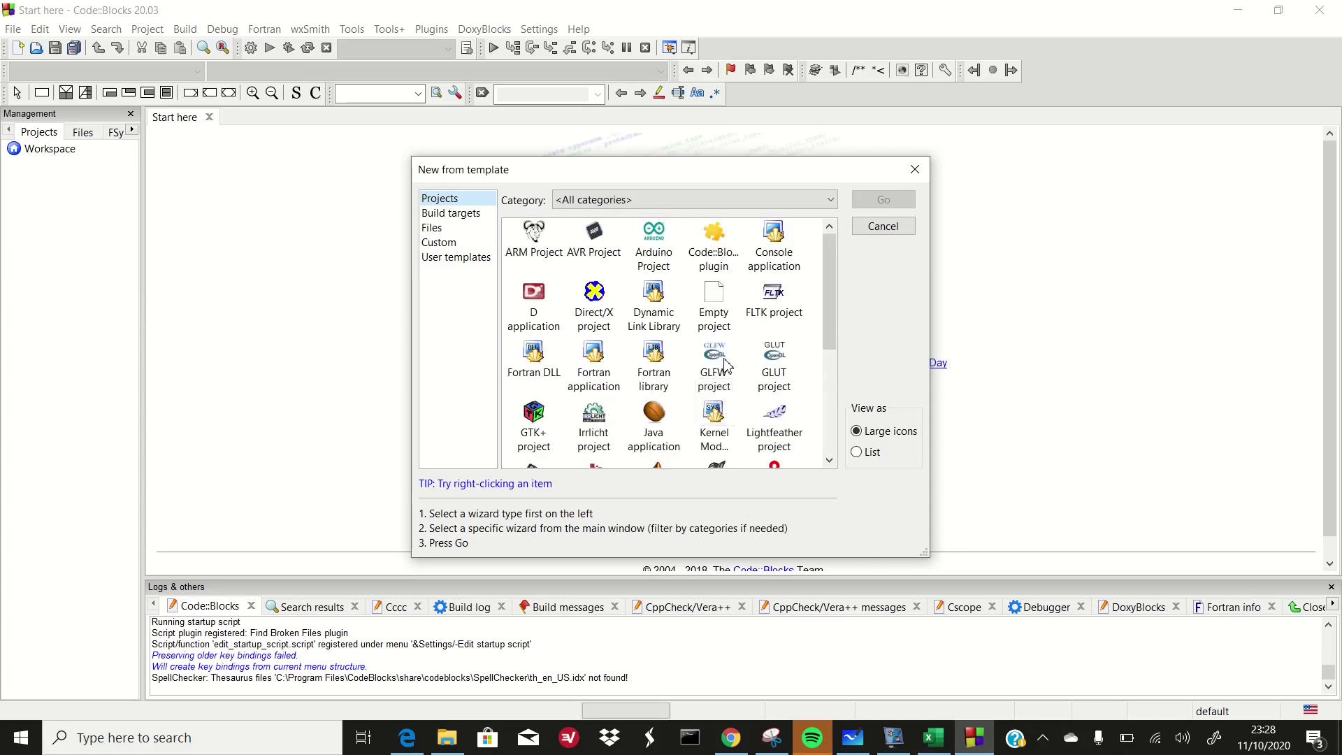
double_click(776, 250)
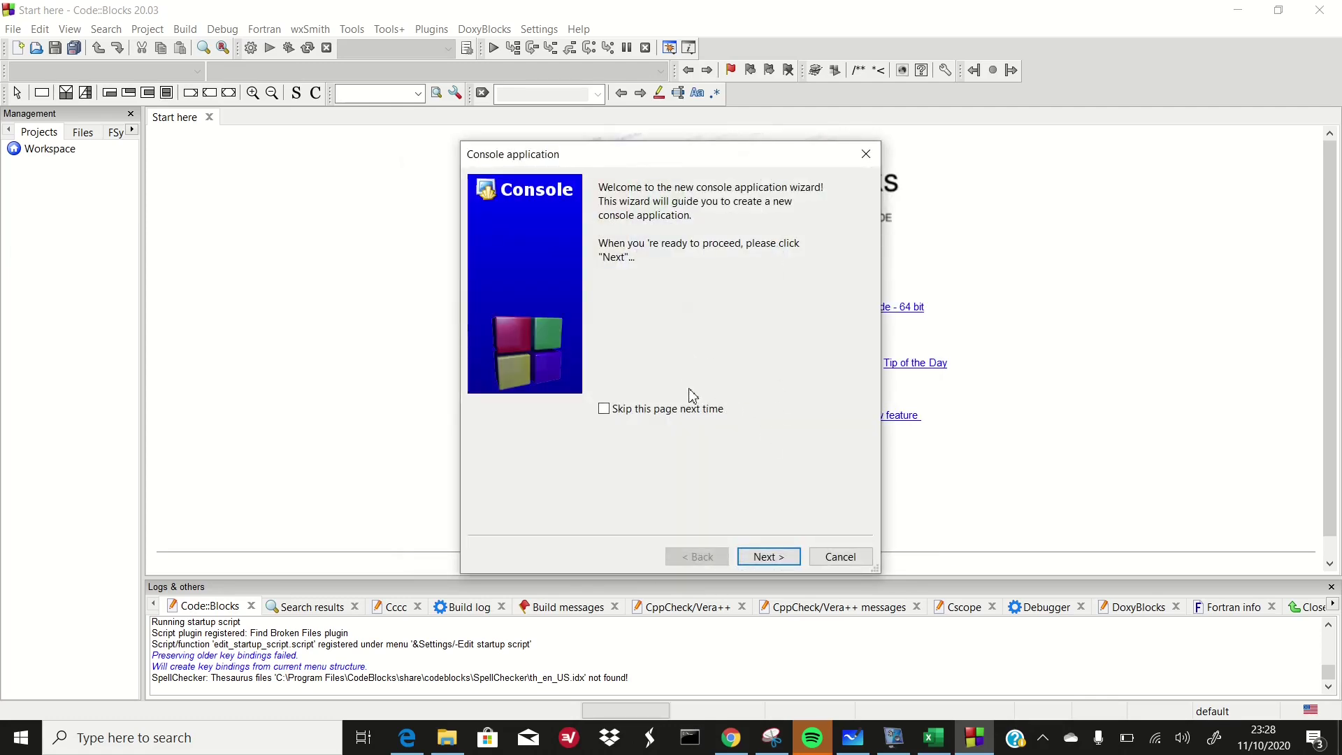
click(777, 558)
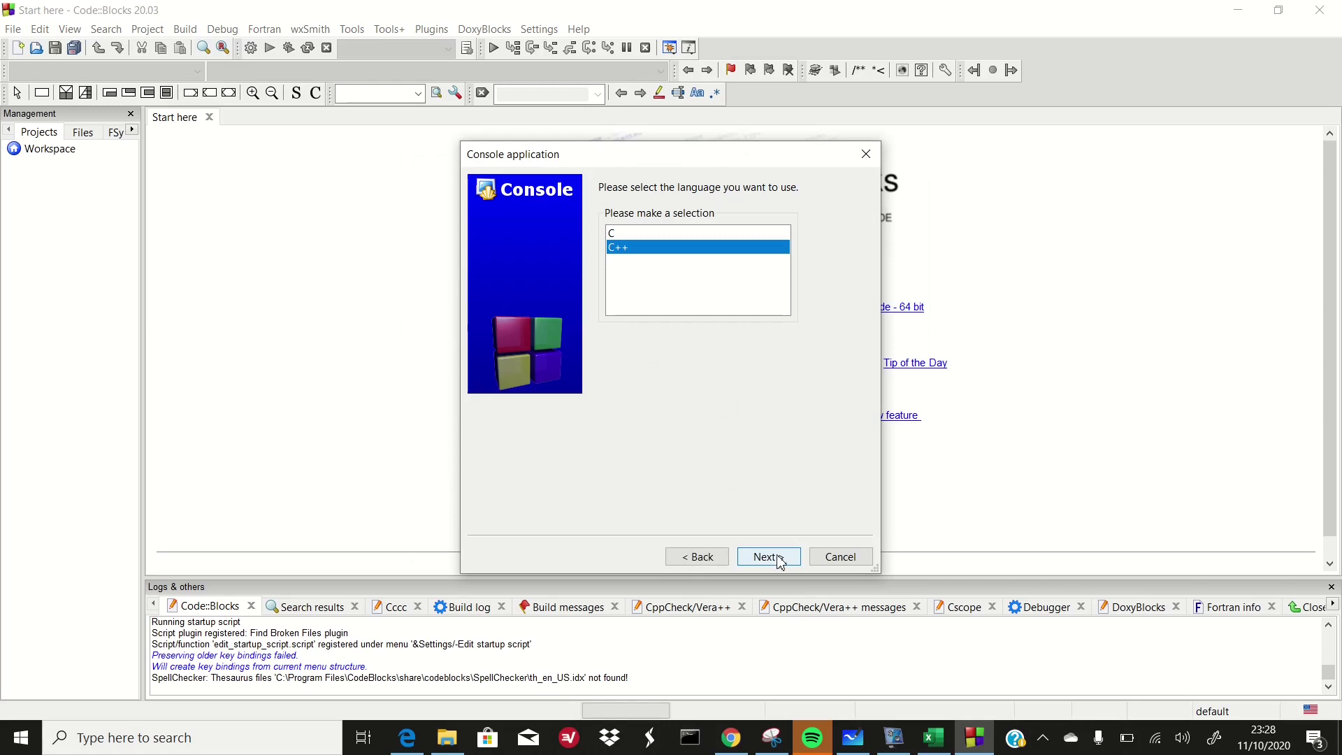
click(780, 563)
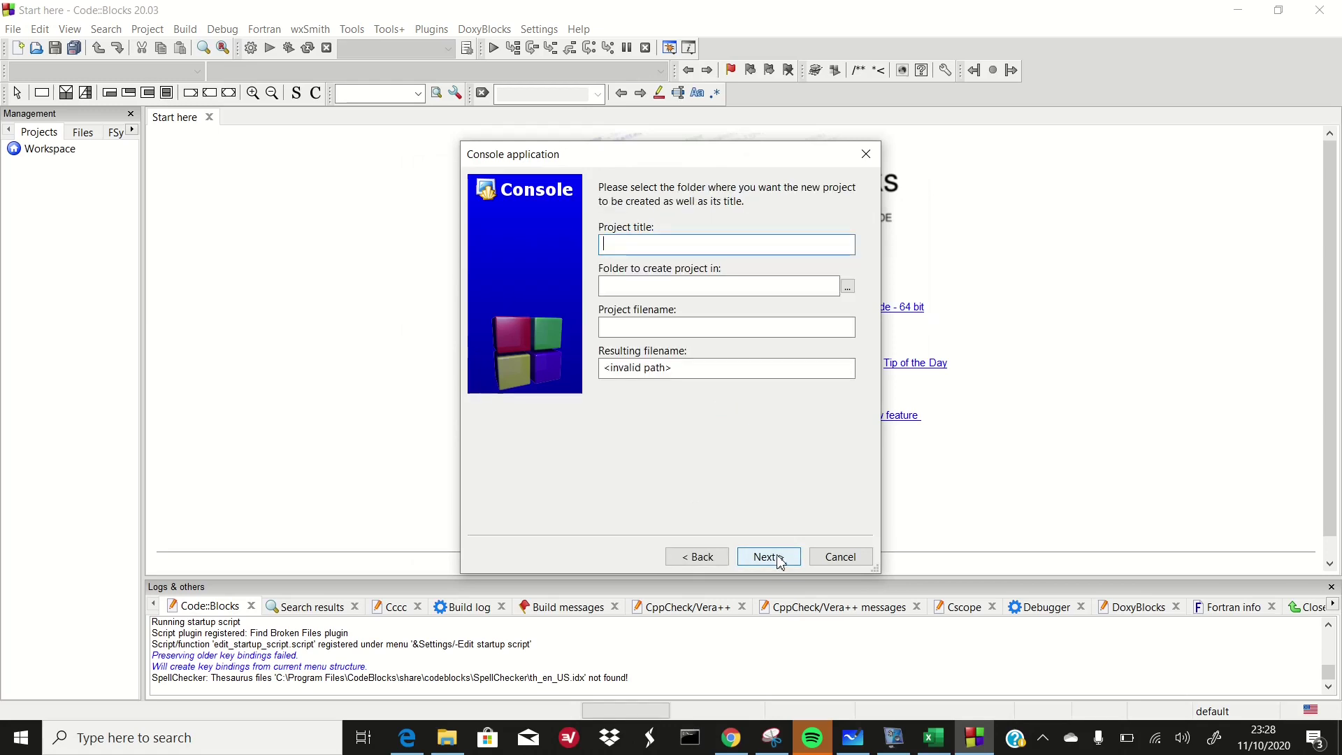
Title the project cobs and set its location to the existing kuliah\dasar dasar pemrograman\coding folder on drive D.
text(cobs)
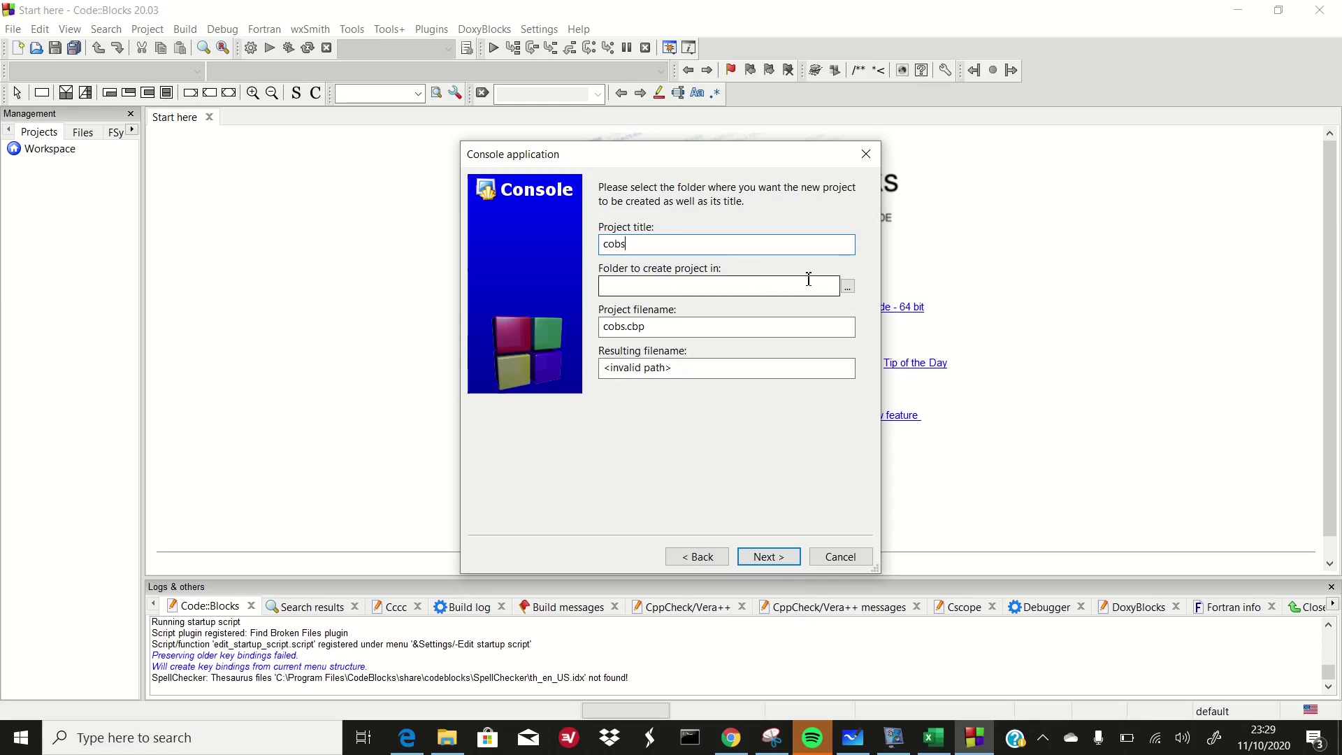
click(847, 288)
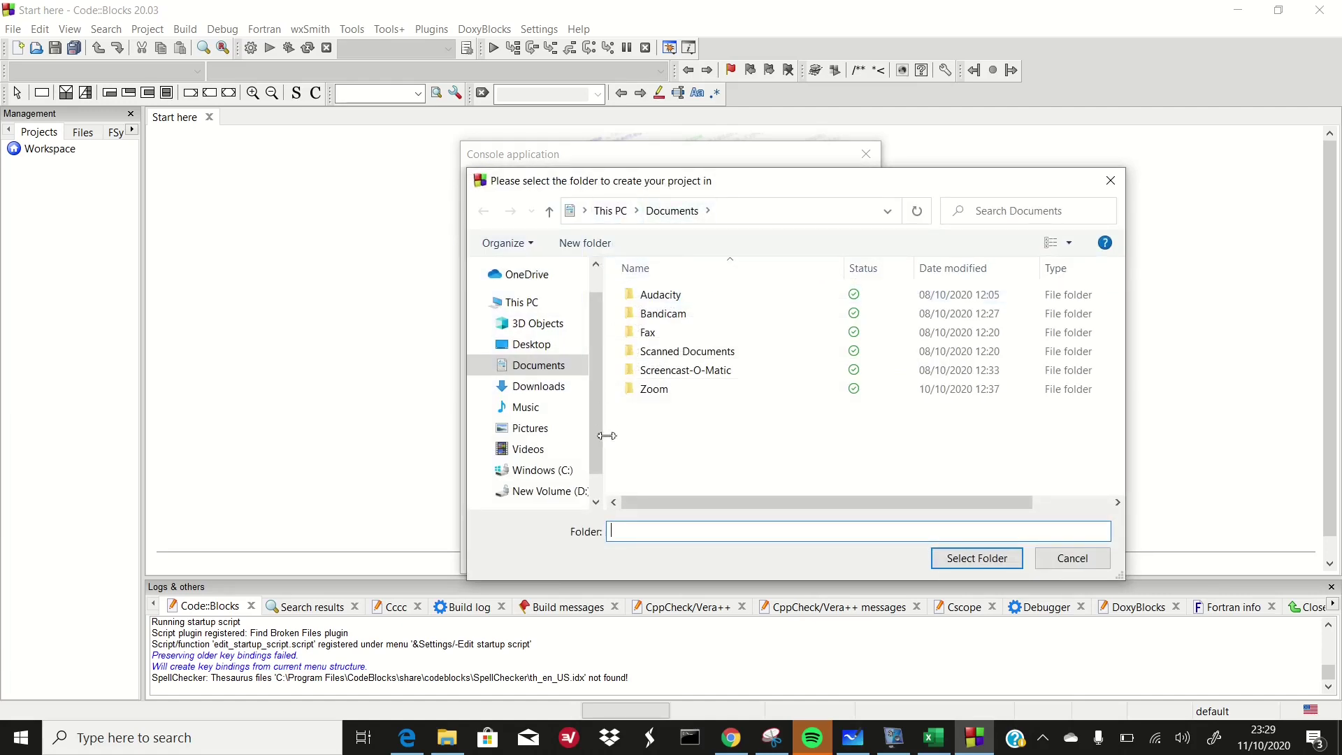
scroll(595, 493, down, 1)
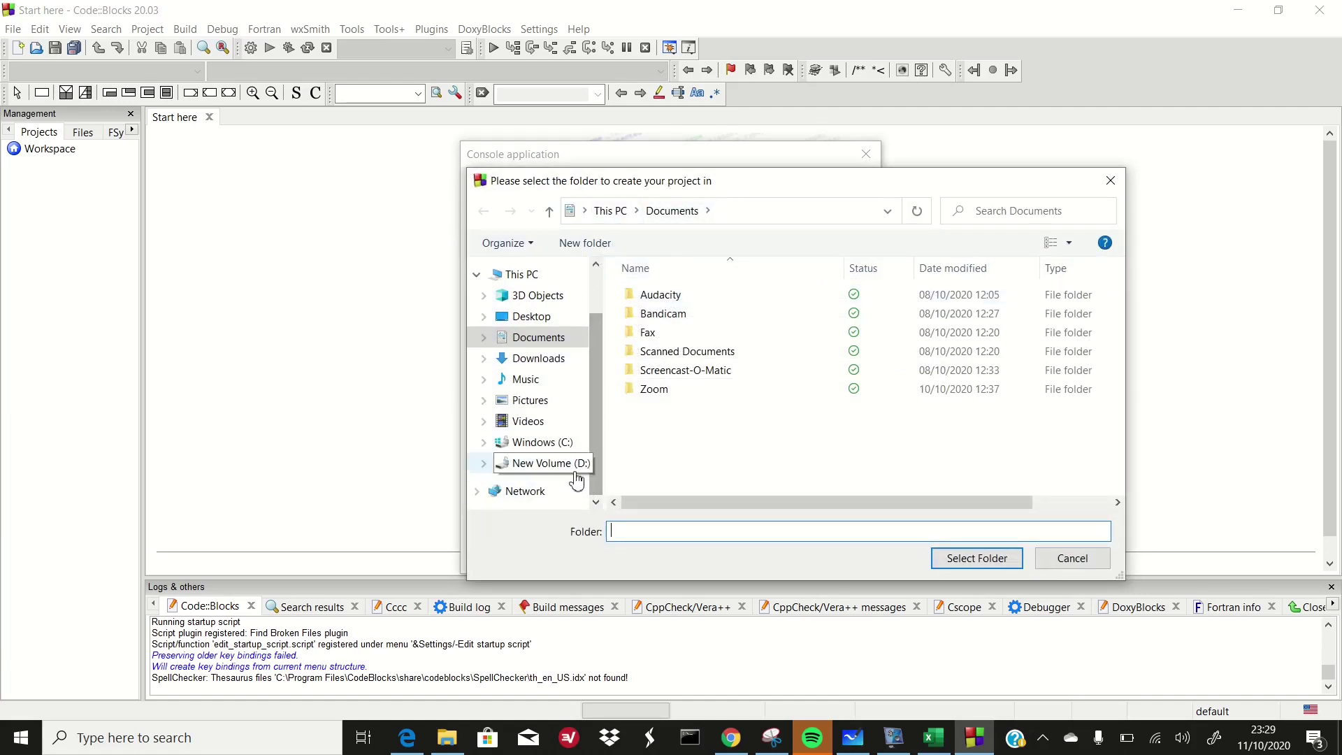
click(568, 463)
double_click(660, 300)
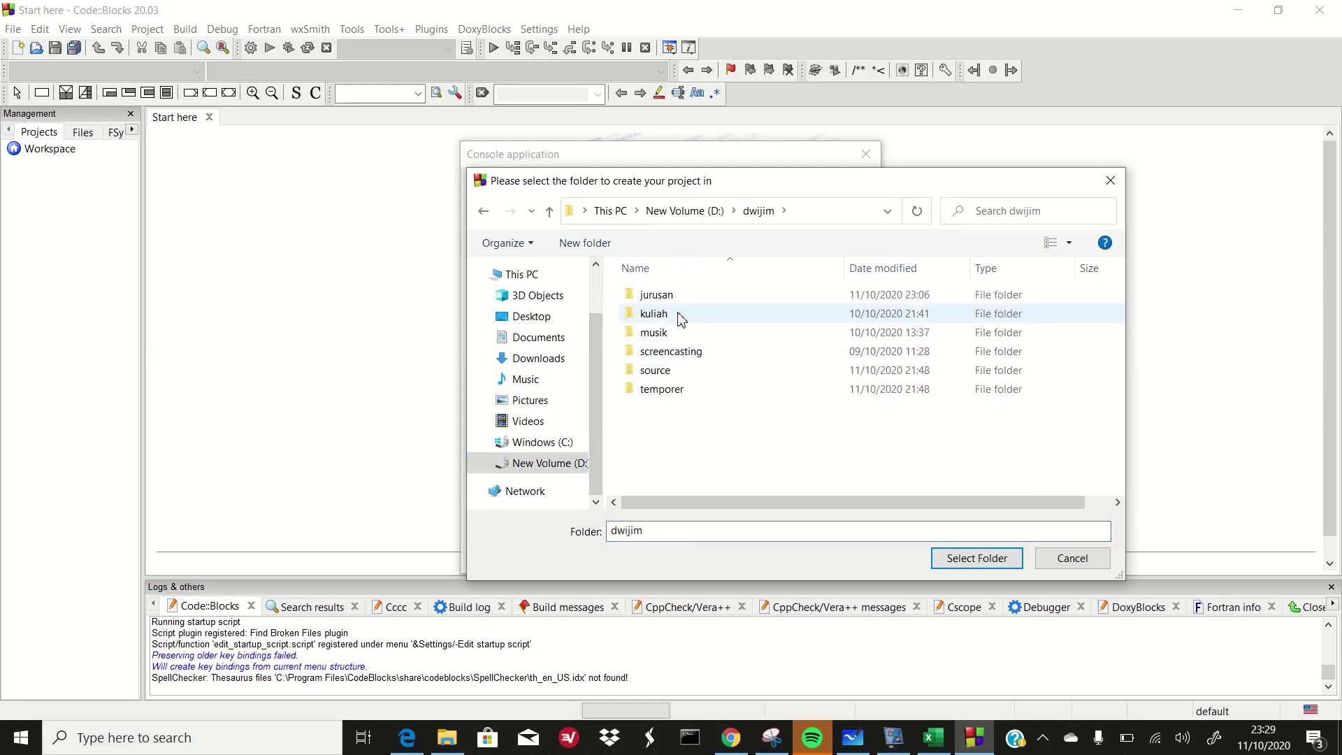
double_click(674, 318)
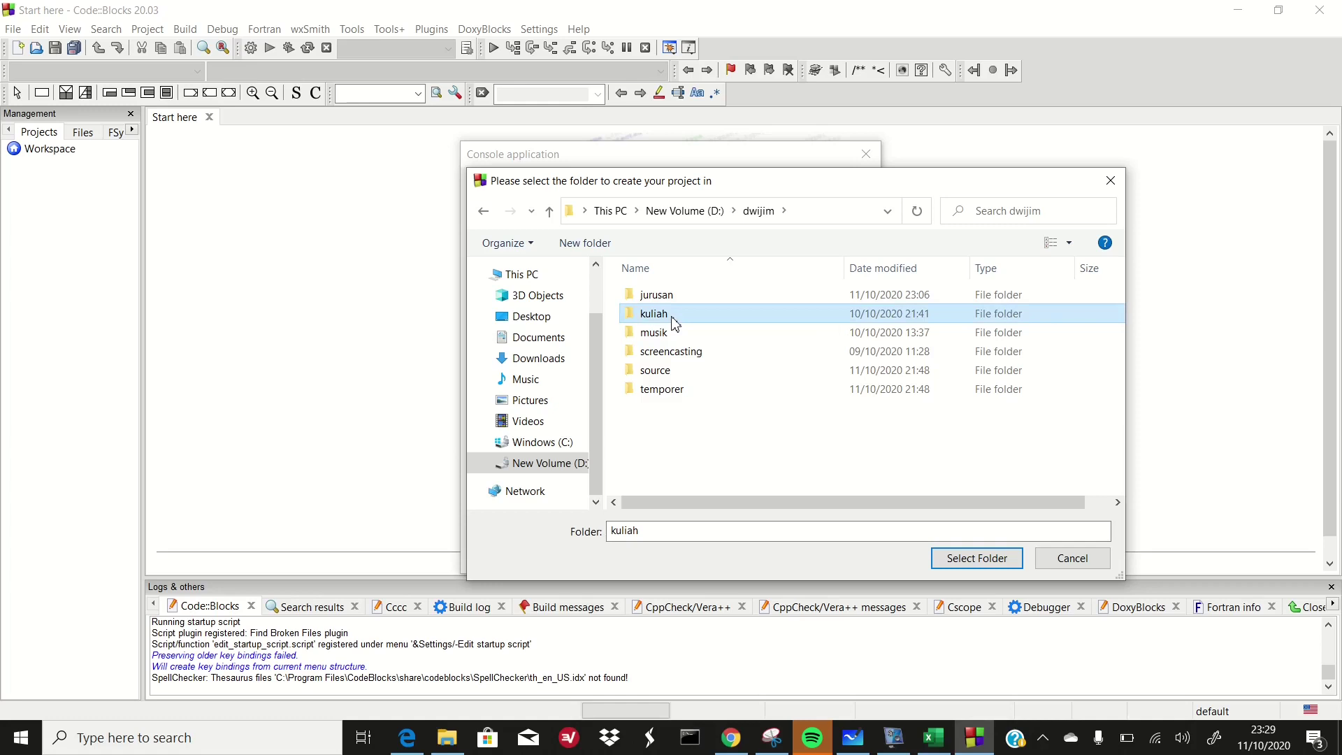
double_click(695, 299)
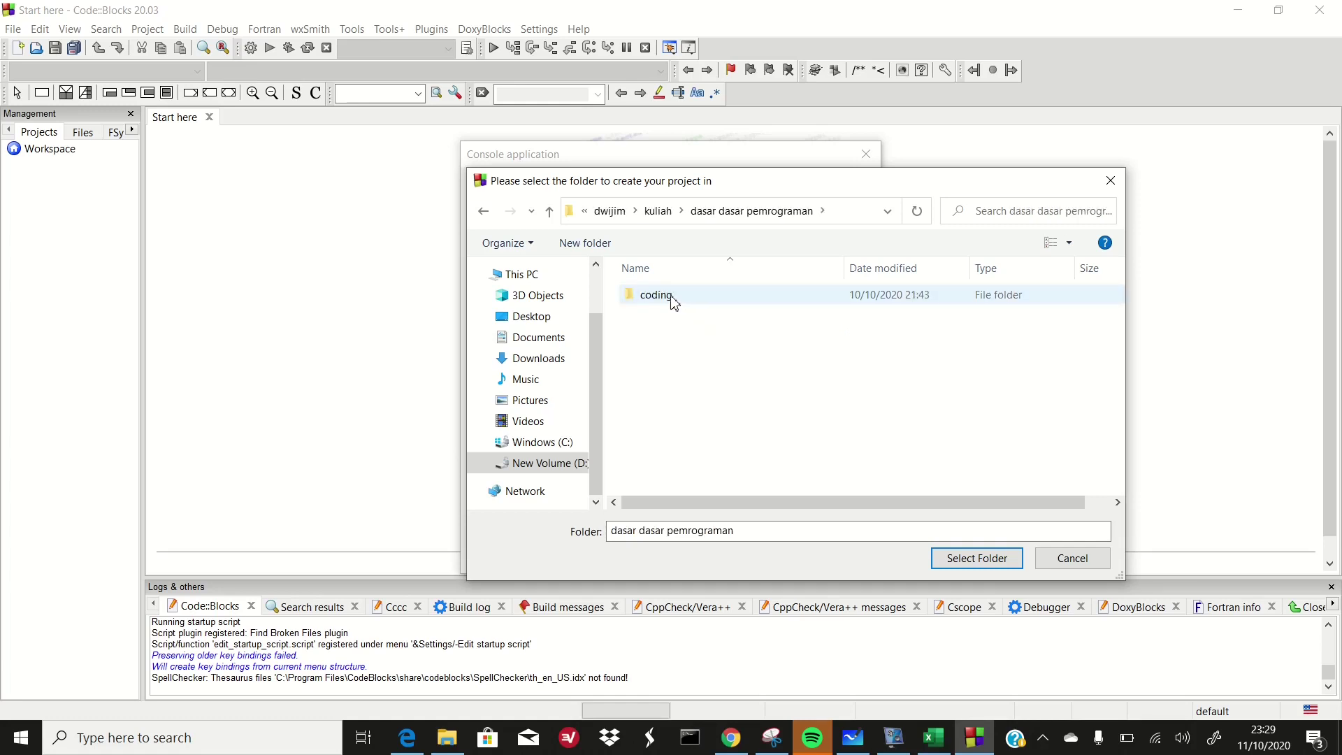
double_click(671, 297)
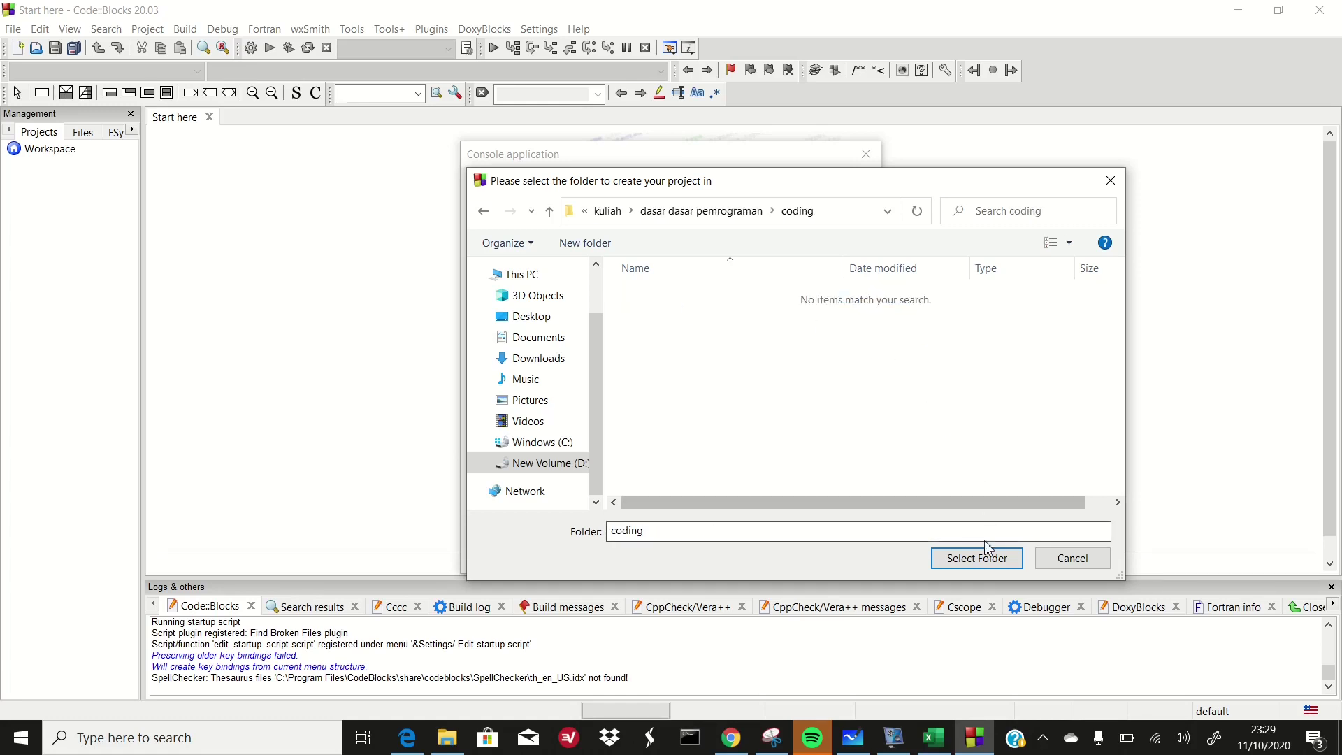
click(984, 559)
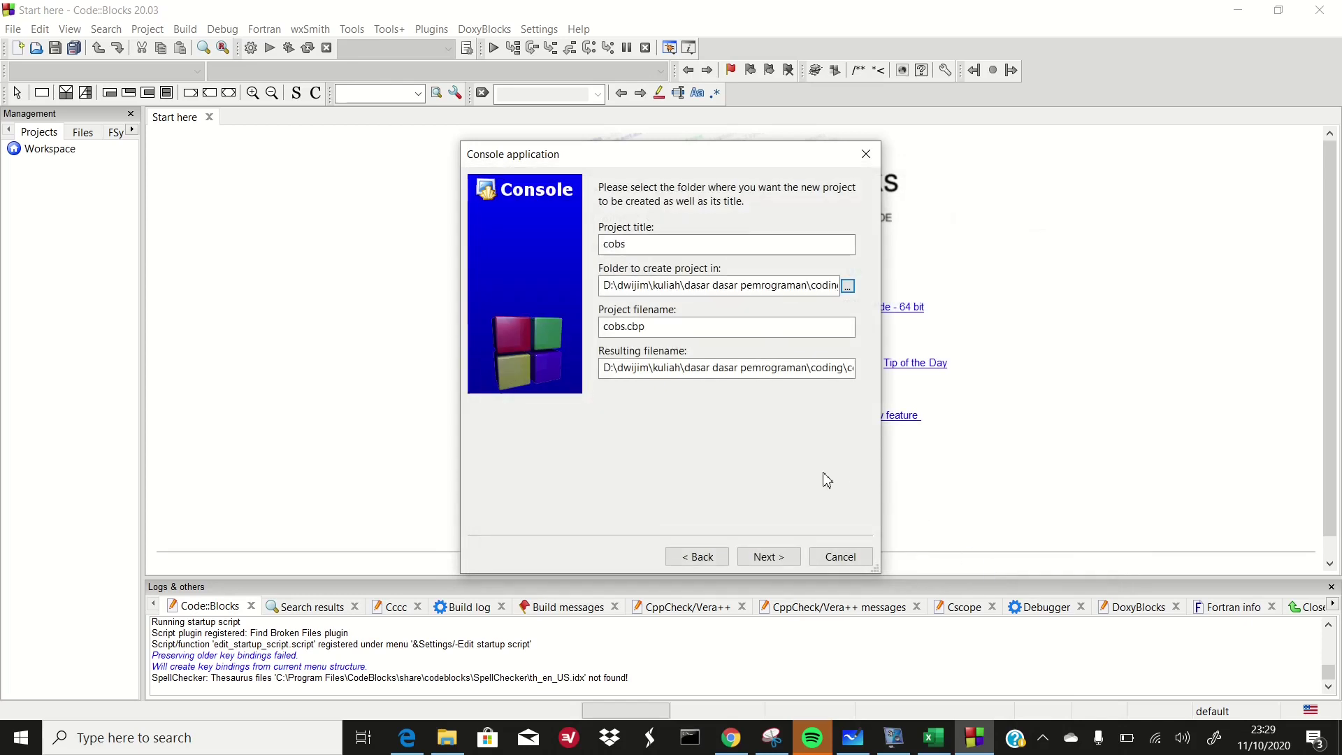
Create the project with GNU GCC Compiler and the default Debug and Release configurations, and open its main.cpp source file.
click(786, 558)
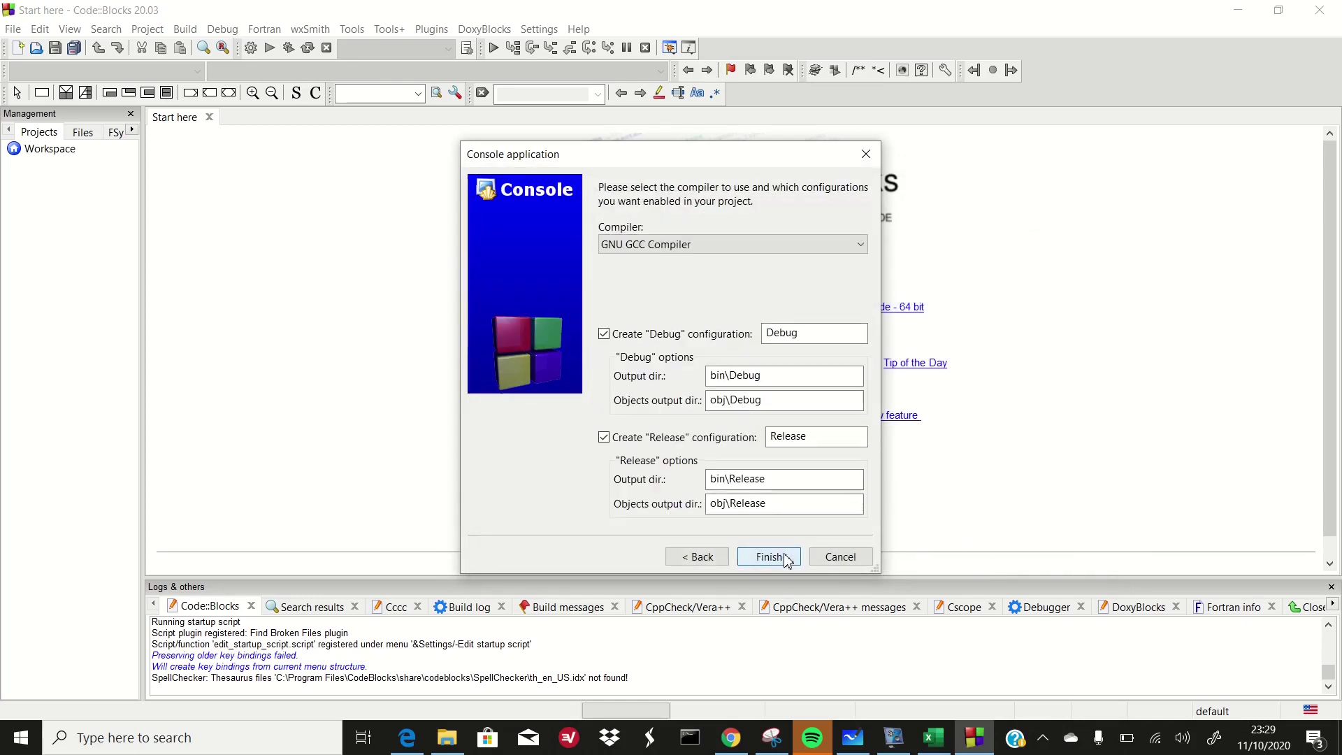
click(788, 560)
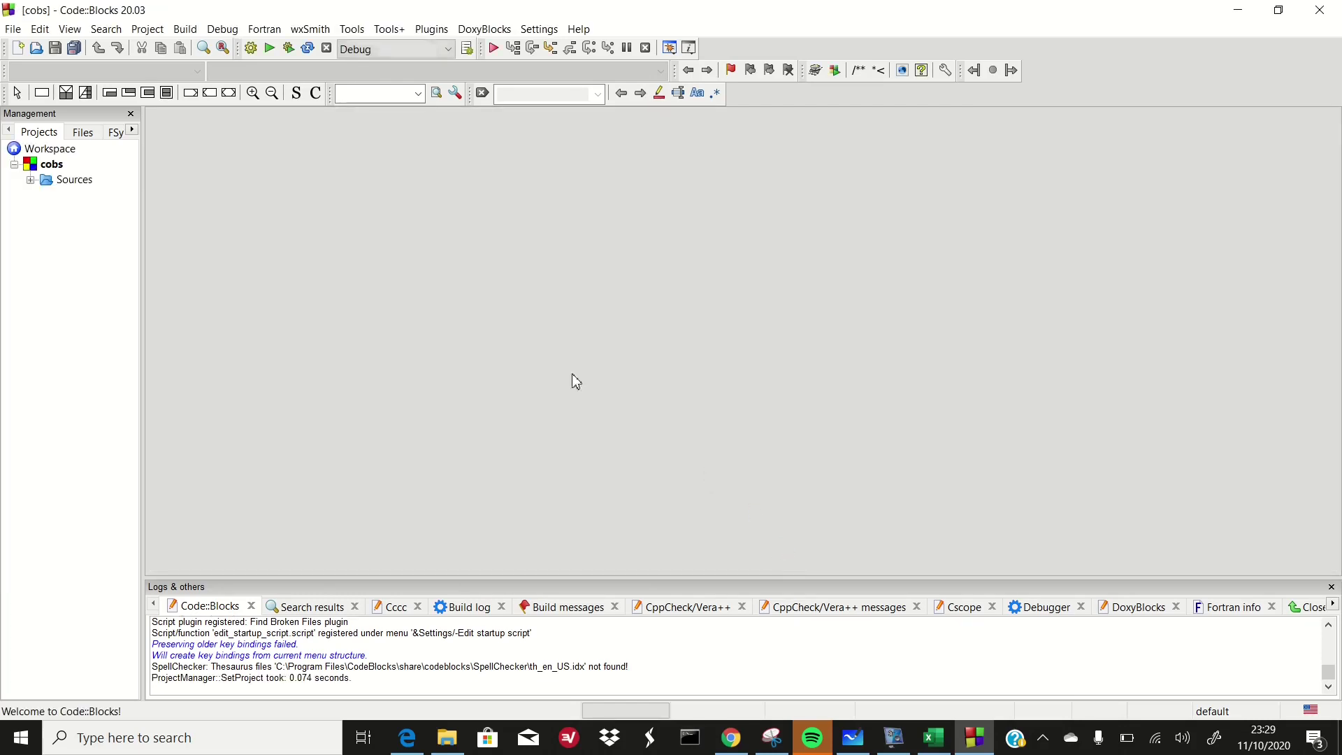
click(91, 182)
click(30, 181)
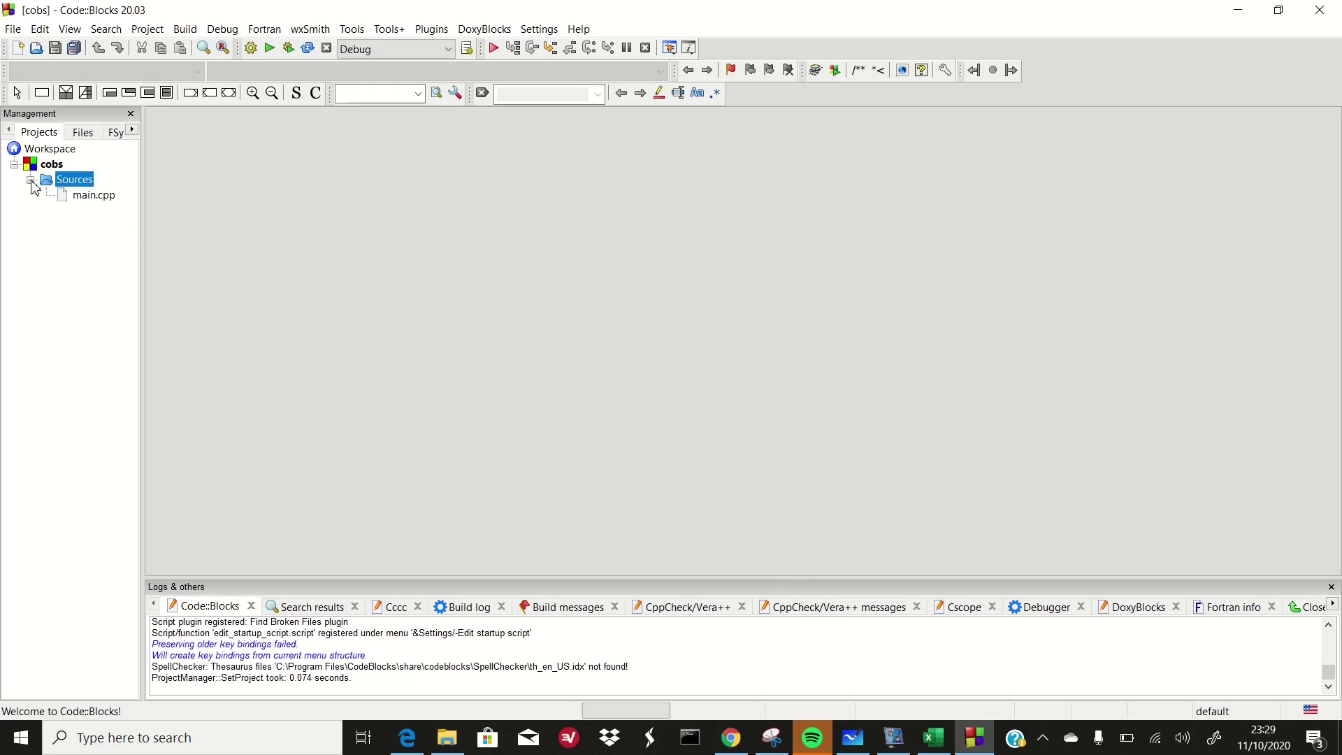
click(95, 200)
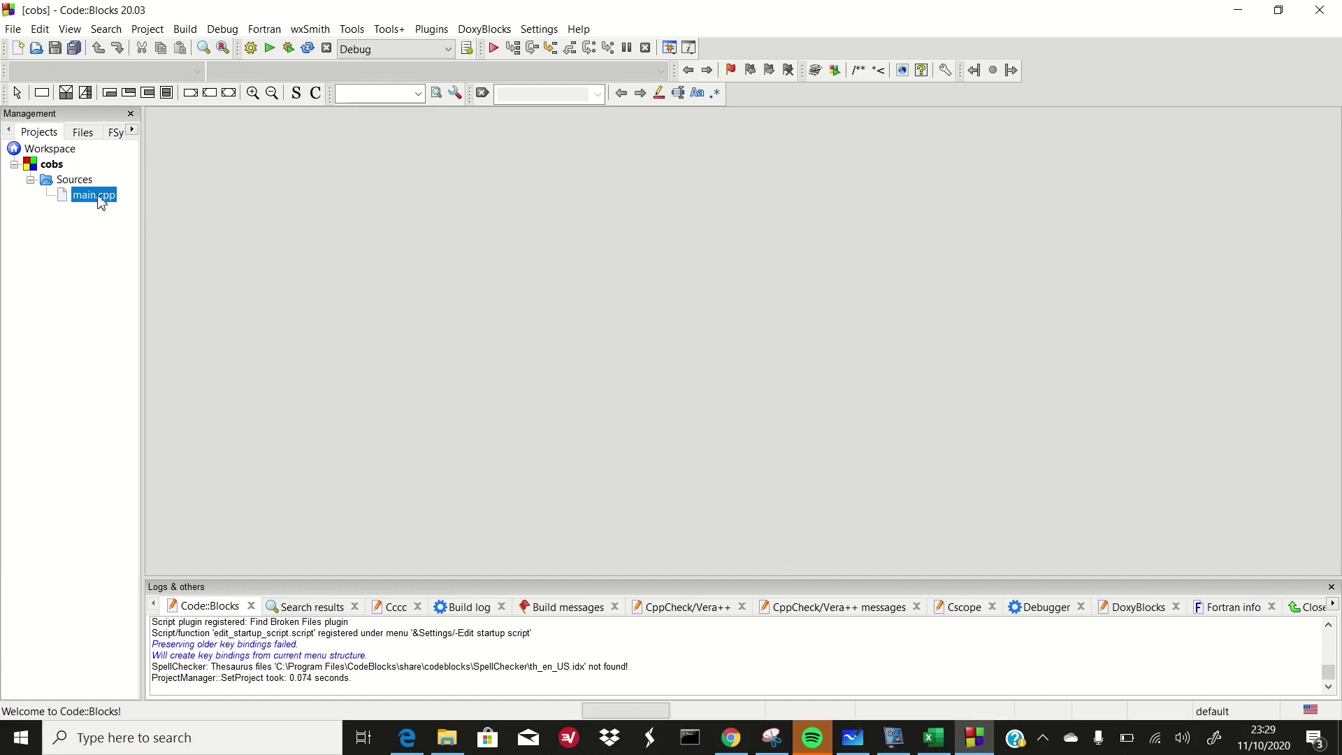
double_click(100, 202)
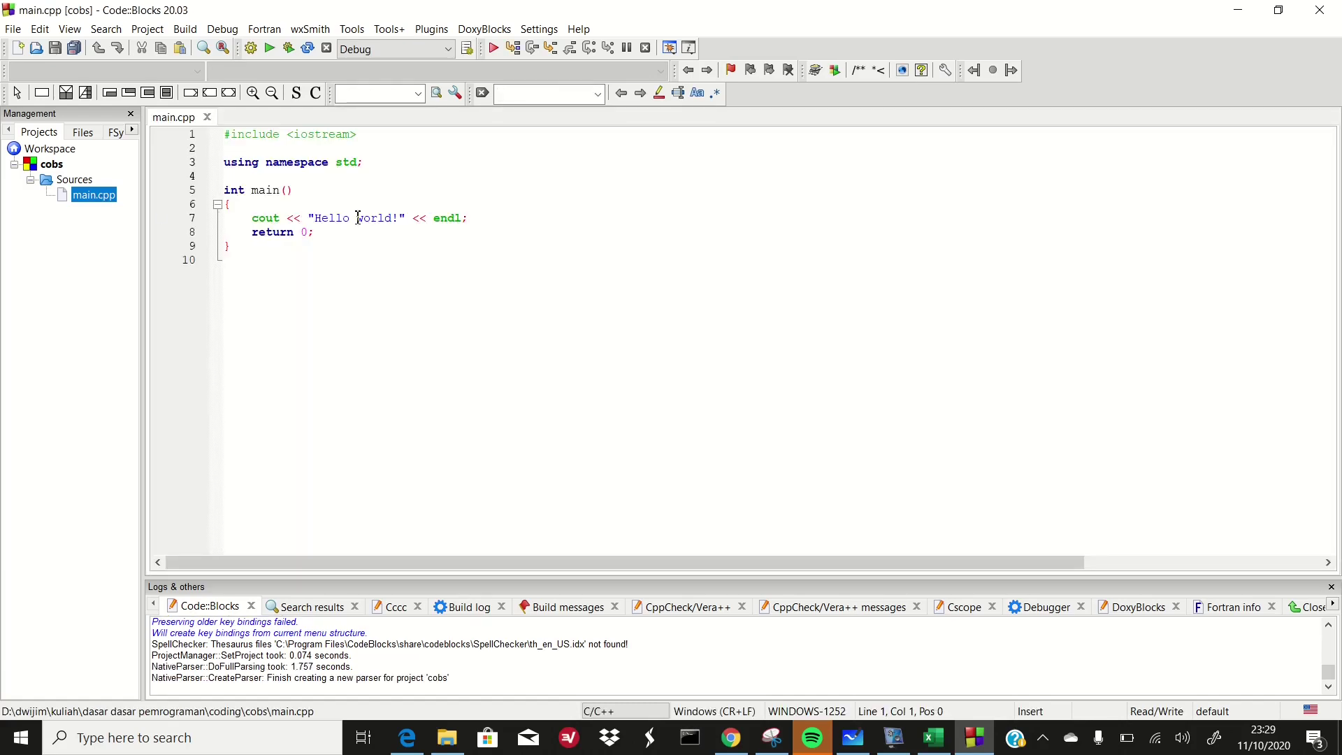
Build and run the cobs project, and dismiss the program's console window.
click(271, 48)
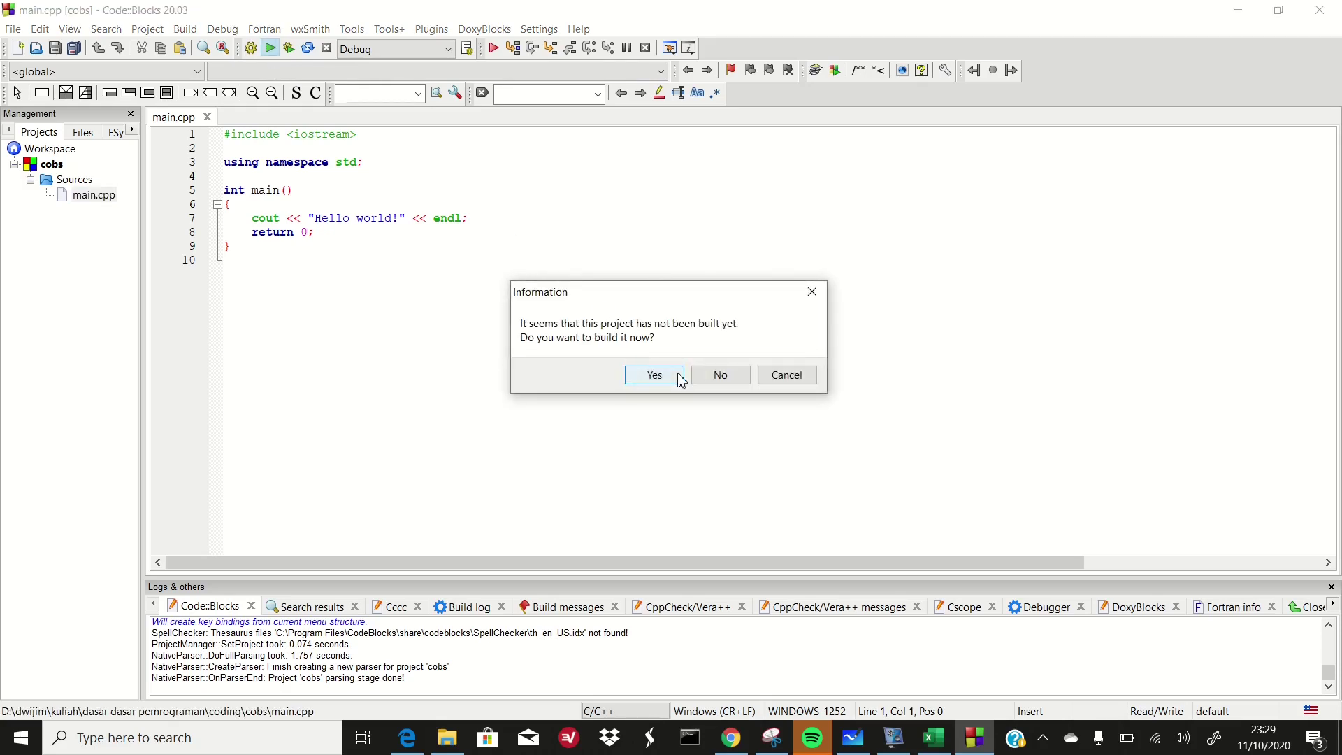
click(654, 376)
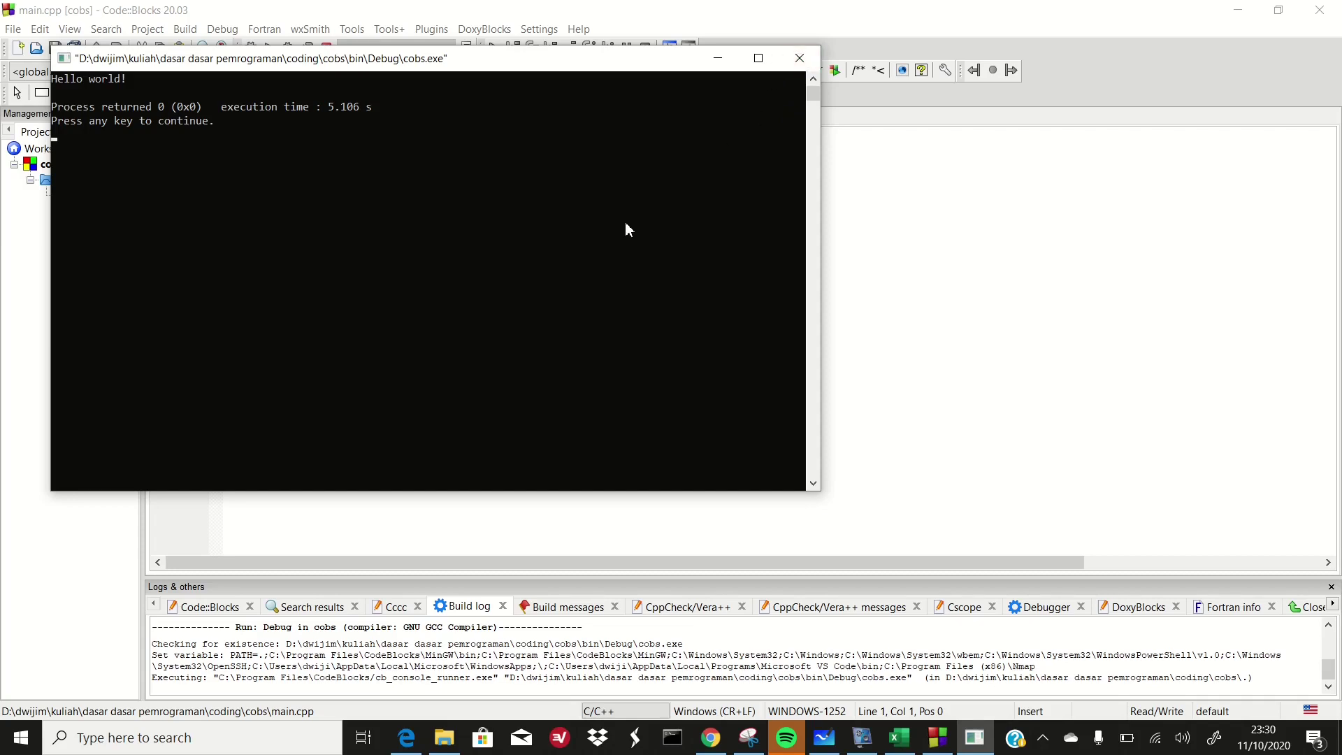
key(space)
key(BackSpace)
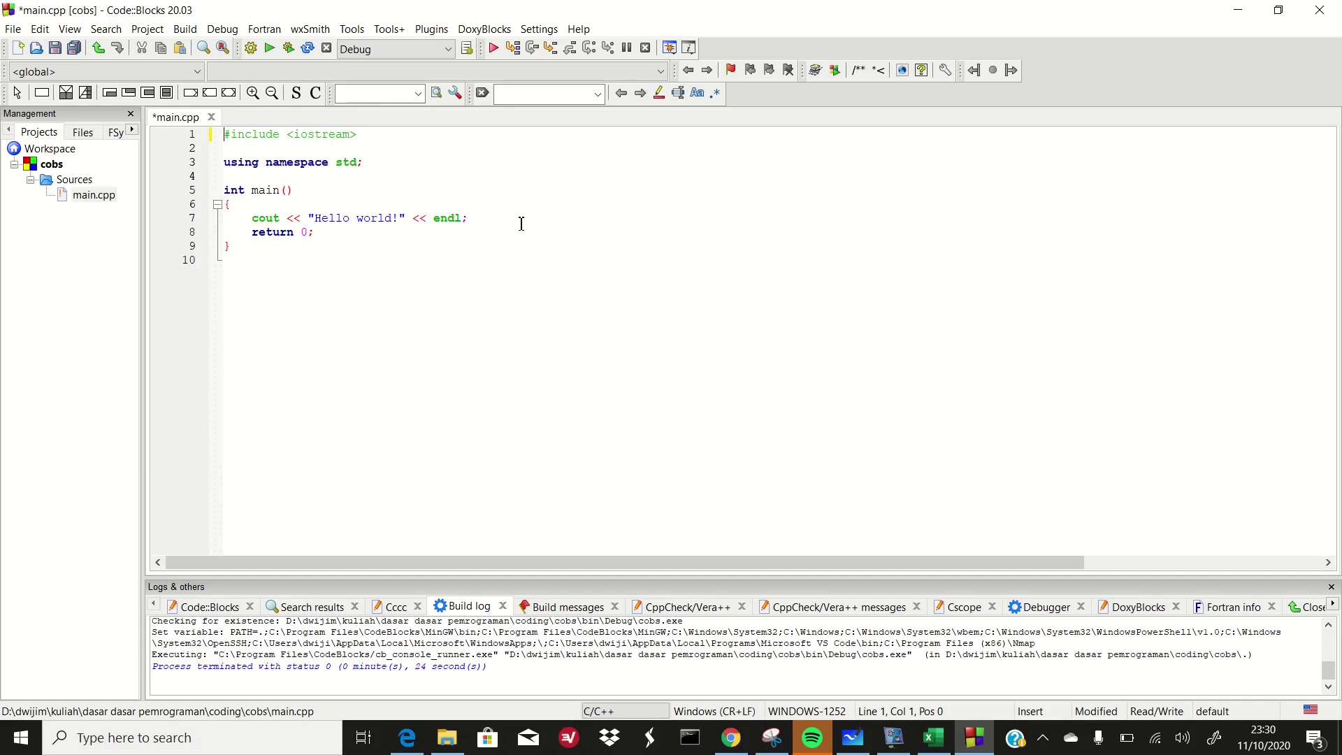
Restore the maximized IDE window and shrink it to about half the screen's width.
click(1278, 16)
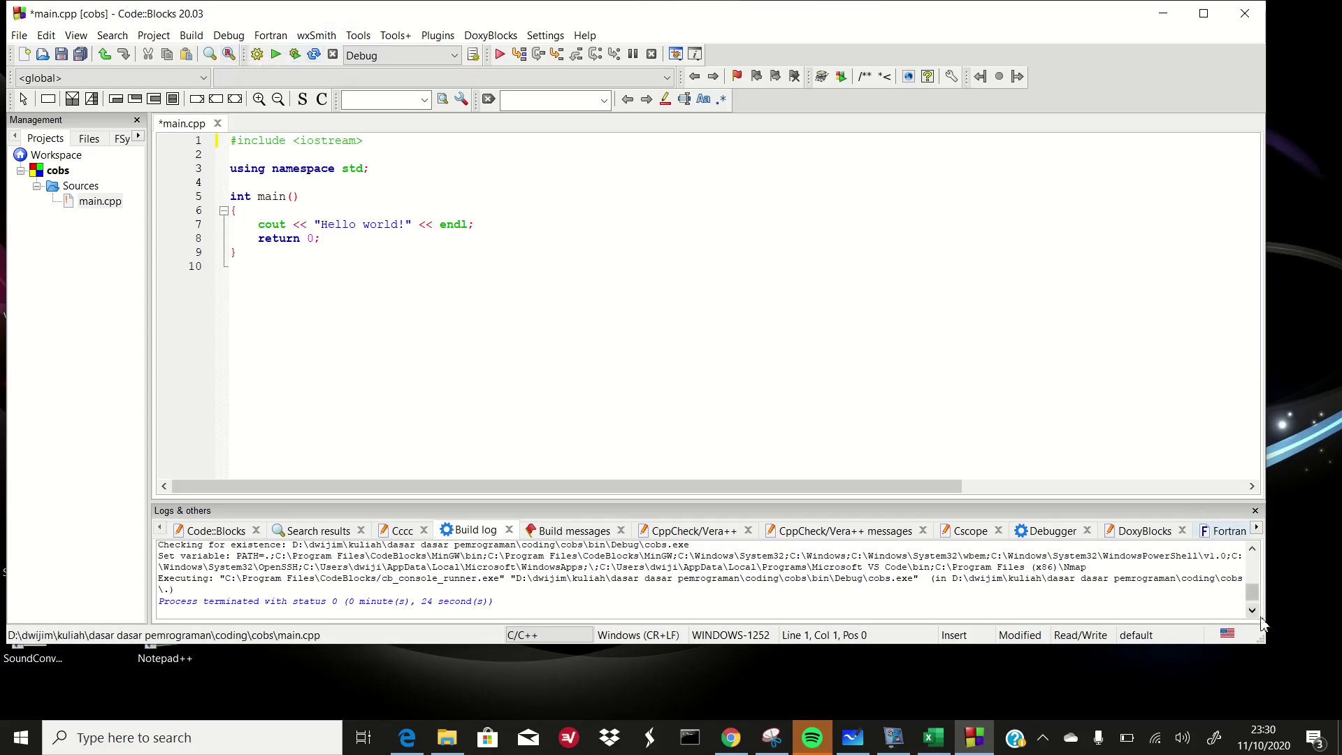
drag(1263, 646, 652, 464)
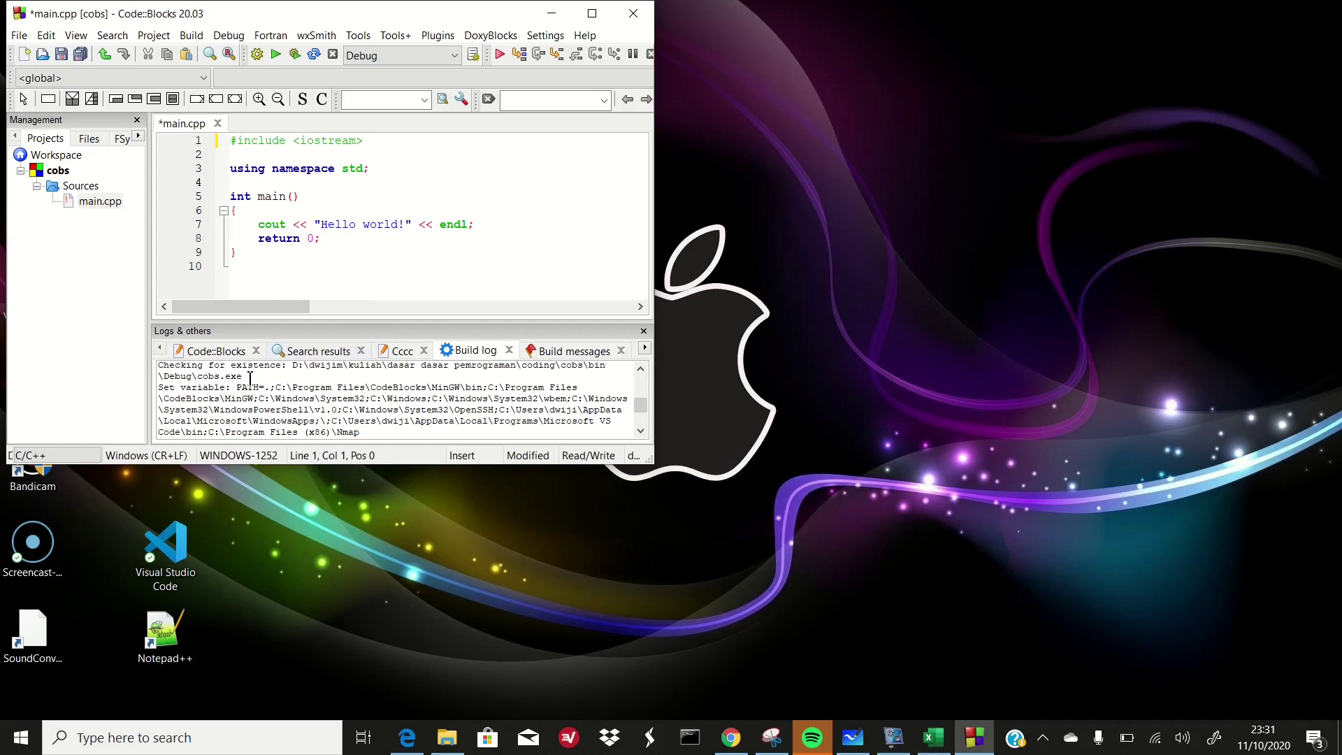
Switch to the Microsoft Whiteboard window with the C/C++ compiler and text editor notes.
drag(249, 377, 202, 374)
drag(201, 373, 198, 374)
click(858, 745)
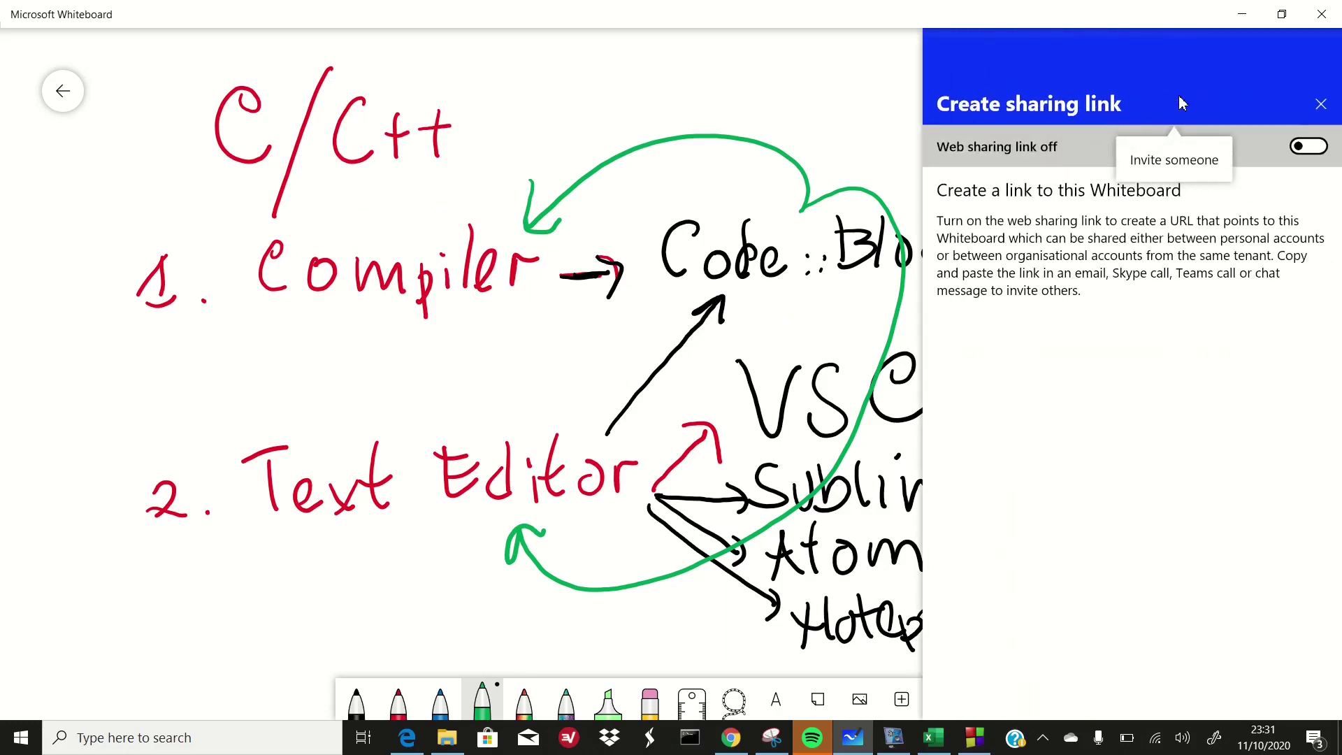
click(1320, 103)
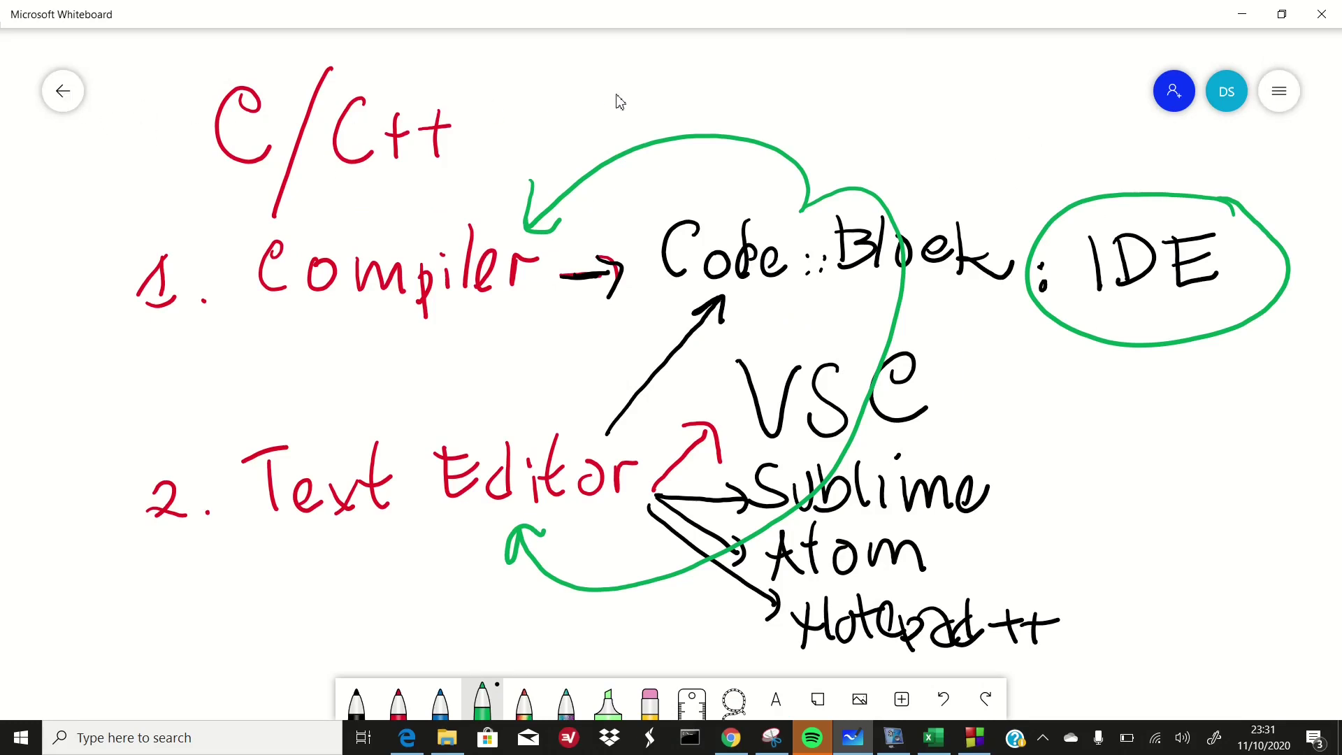
click(1232, 98)
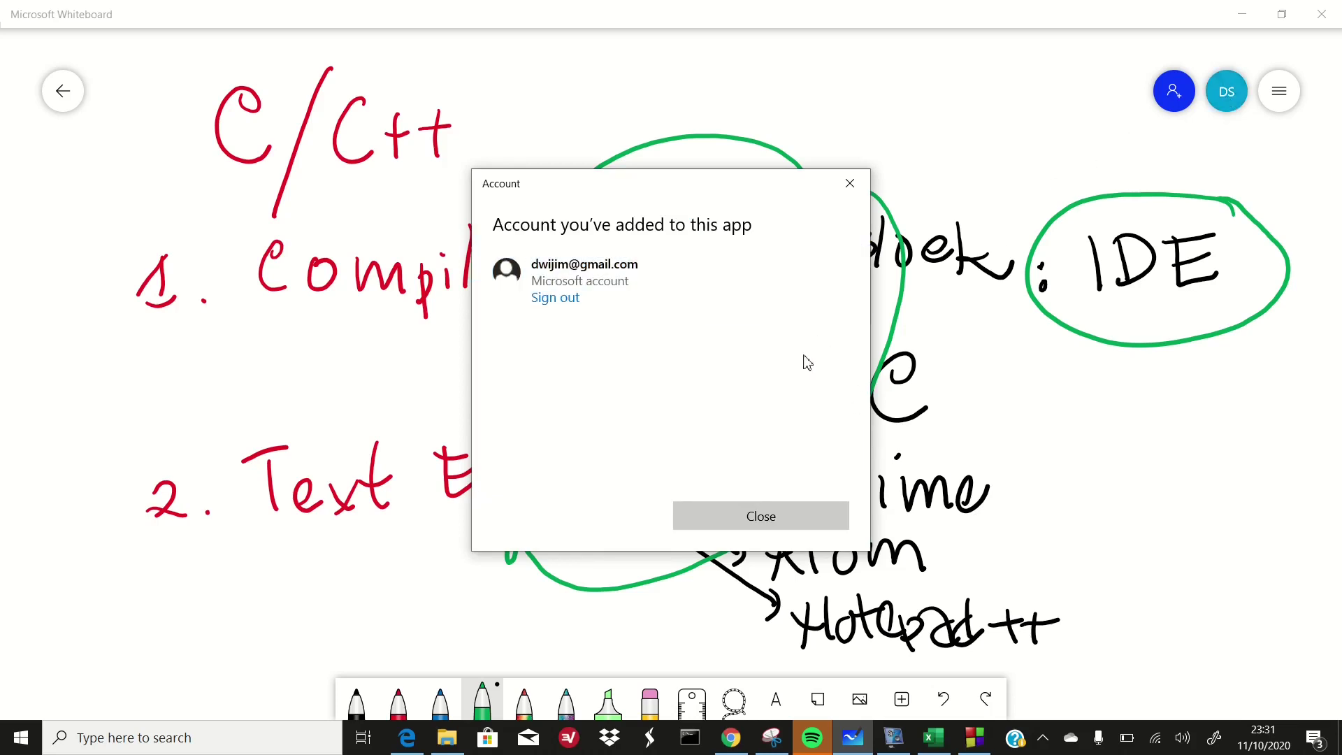
click(777, 518)
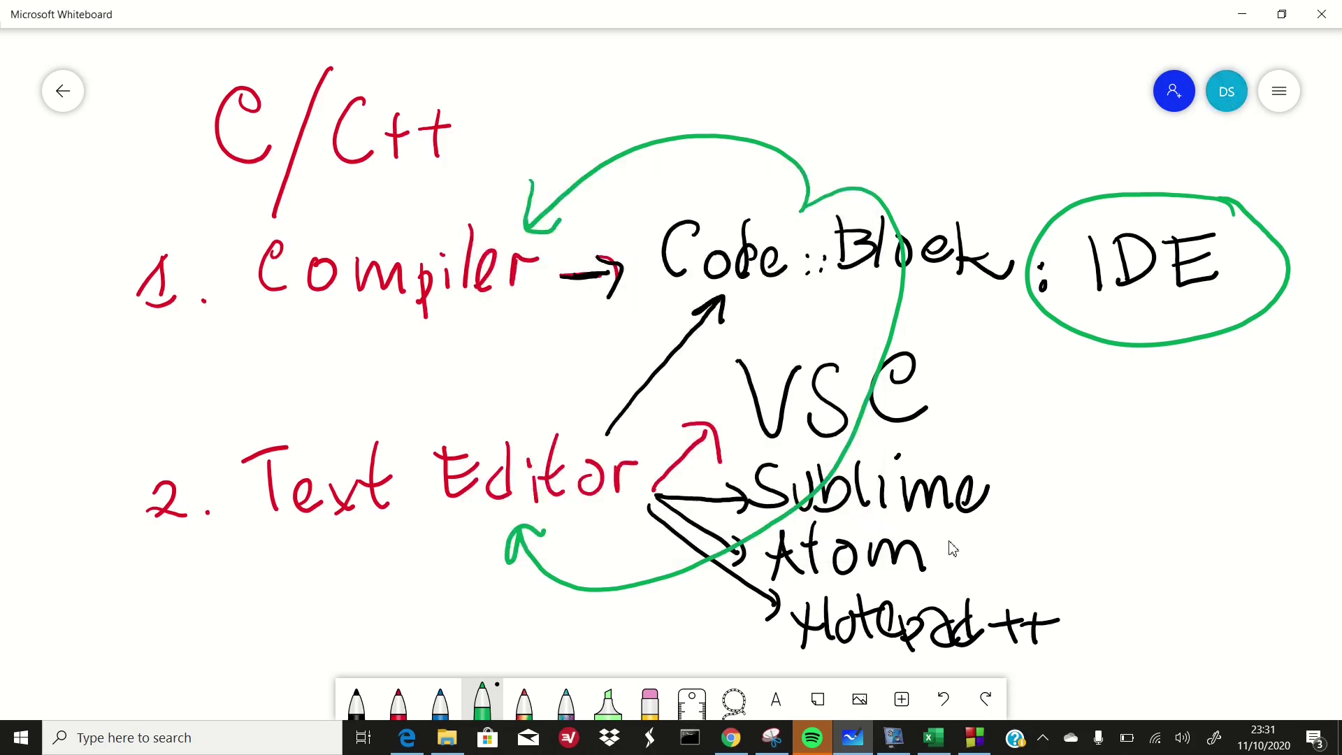
click(902, 701)
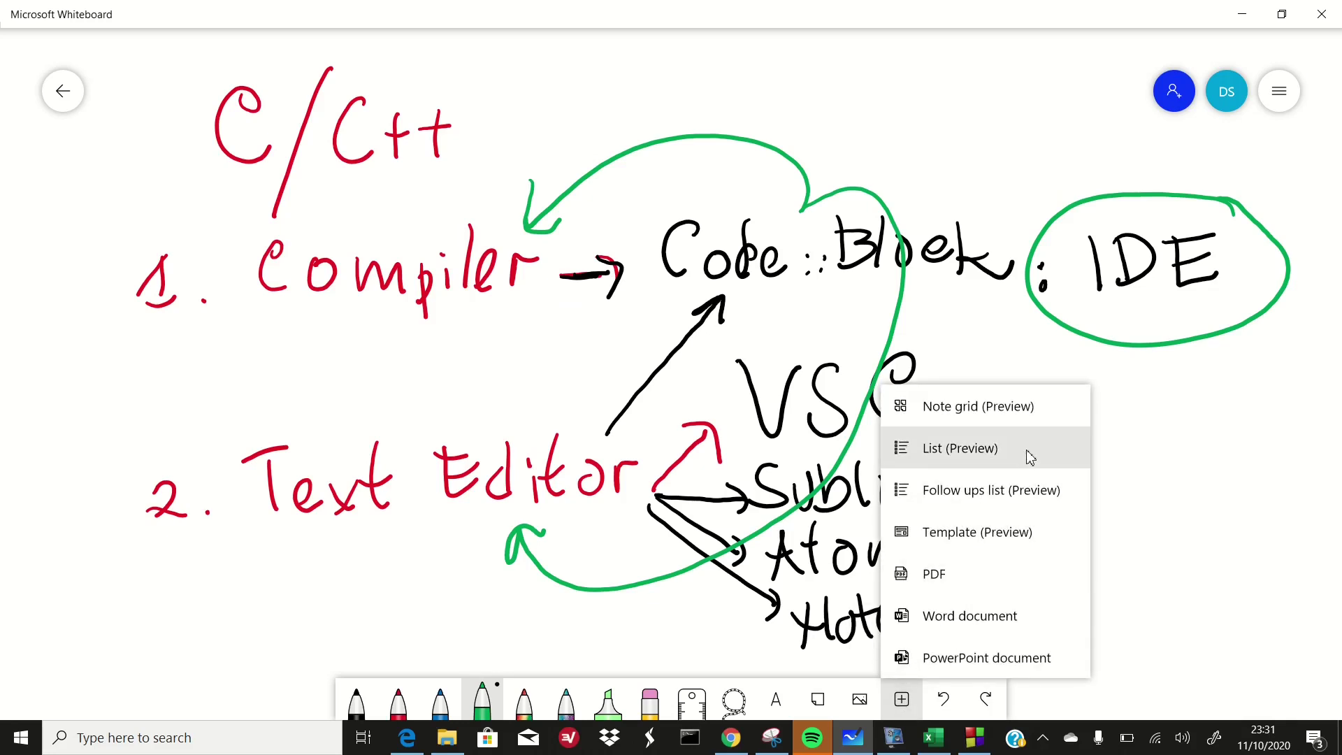
click(1116, 446)
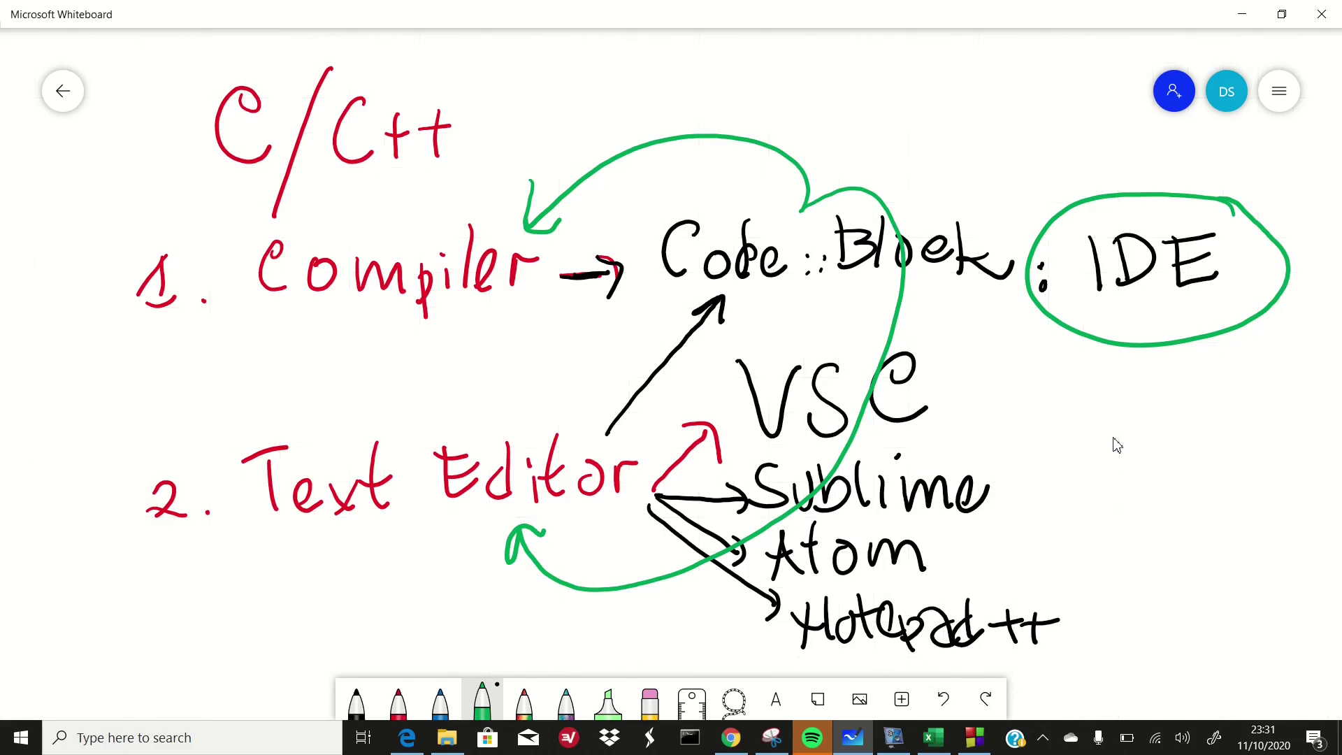
Clear all existing handwriting and drawings from the whiteboard canvas.
click(1282, 97)
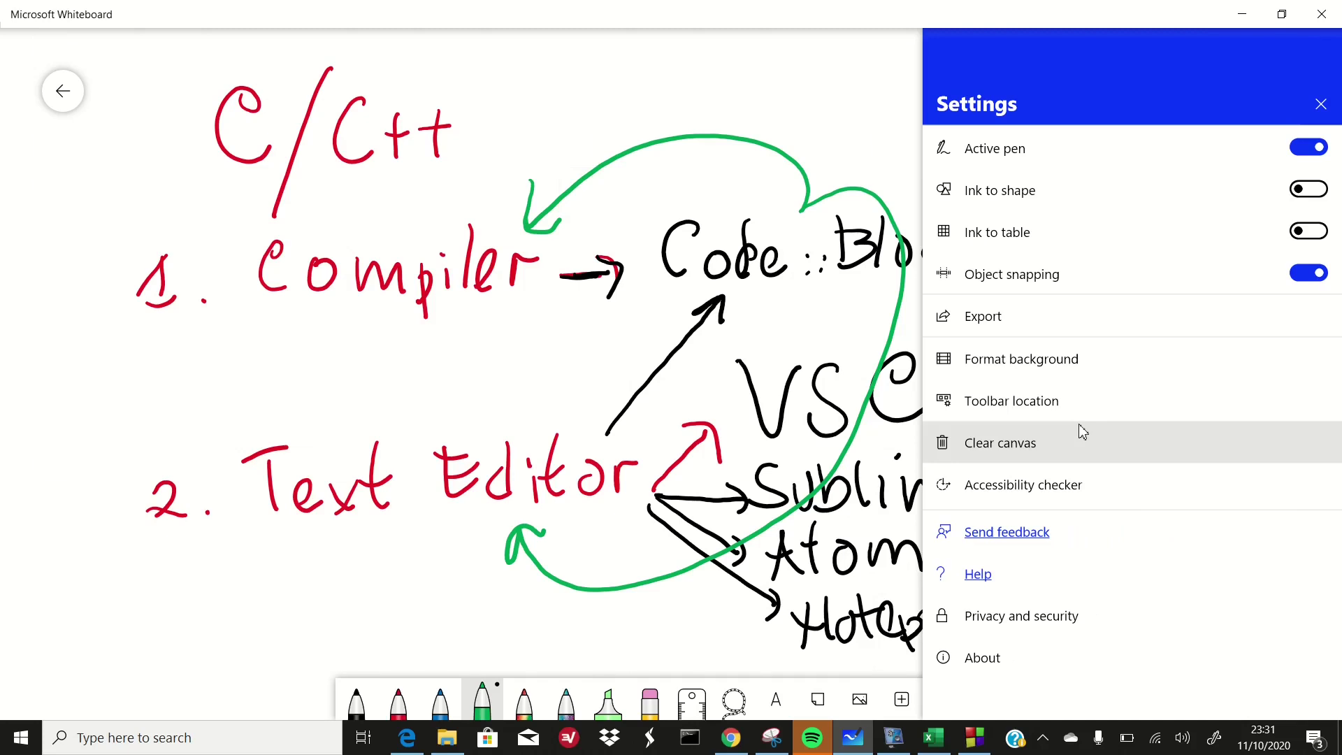
click(1033, 444)
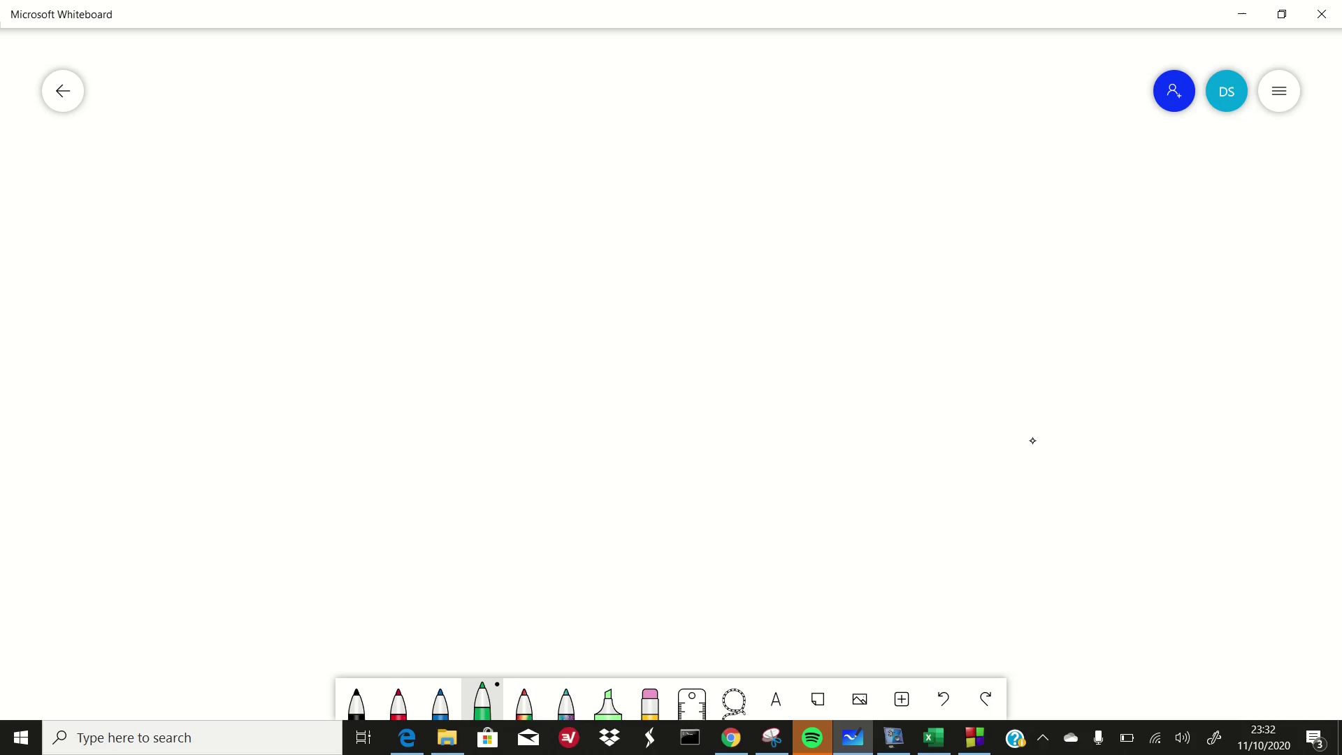
Handwrite "source code" in green near the top of the canvas, box it, and write "C++" beside the box.
drag(423, 117, 391, 165)
mouse_move(448, 127)
mouse_down()
mouse_move(482, 126)
mouse_move(496, 159)
mouse_move(518, 125)
mouse_move(537, 160)
mouse_move(621, 159)
mouse_move(640, 136)
mouse_move(671, 166)
mouse_up()
mouse_move(663, 140)
mouse_down()
mouse_move(676, 137)
mouse_move(666, 161)
mouse_up()
drag(692, 132, 710, 158)
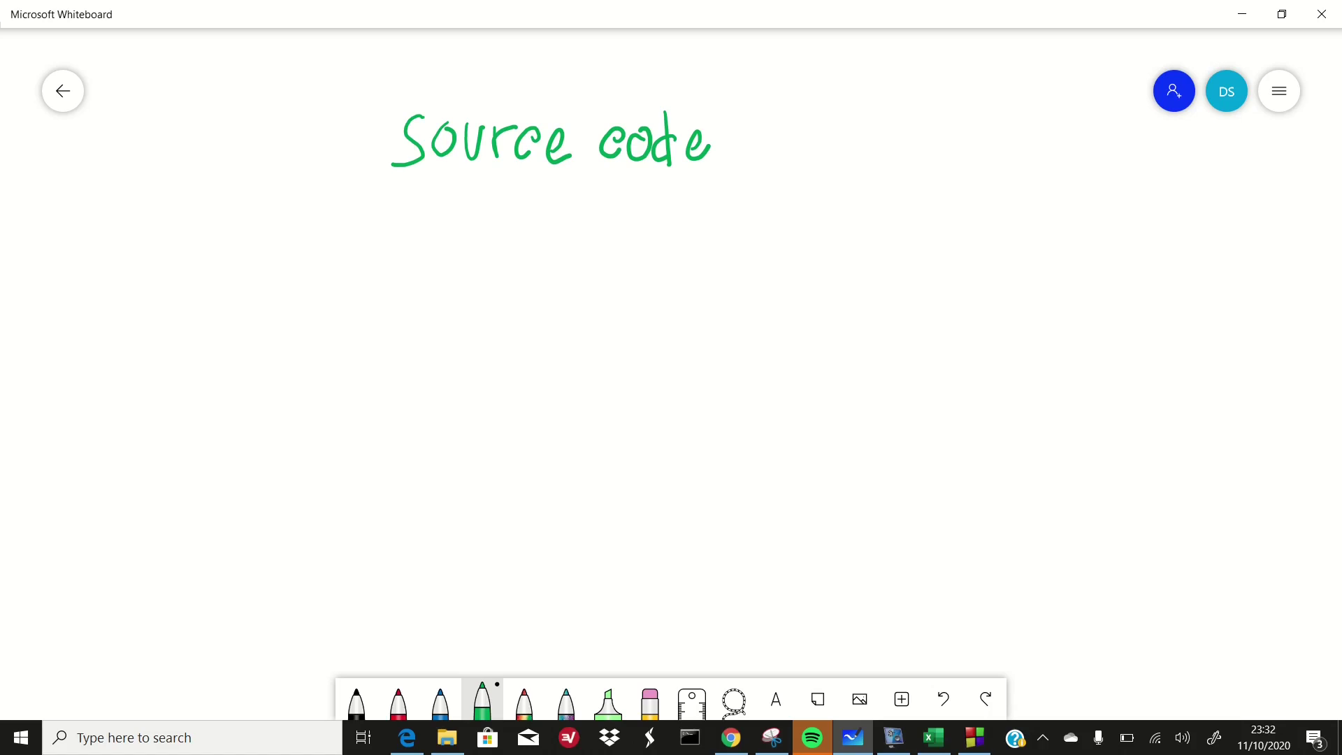
mouse_move(377, 98)
mouse_down()
mouse_move(734, 88)
mouse_move(742, 197)
mouse_move(525, 228)
mouse_move(383, 230)
mouse_move(373, 99)
mouse_up()
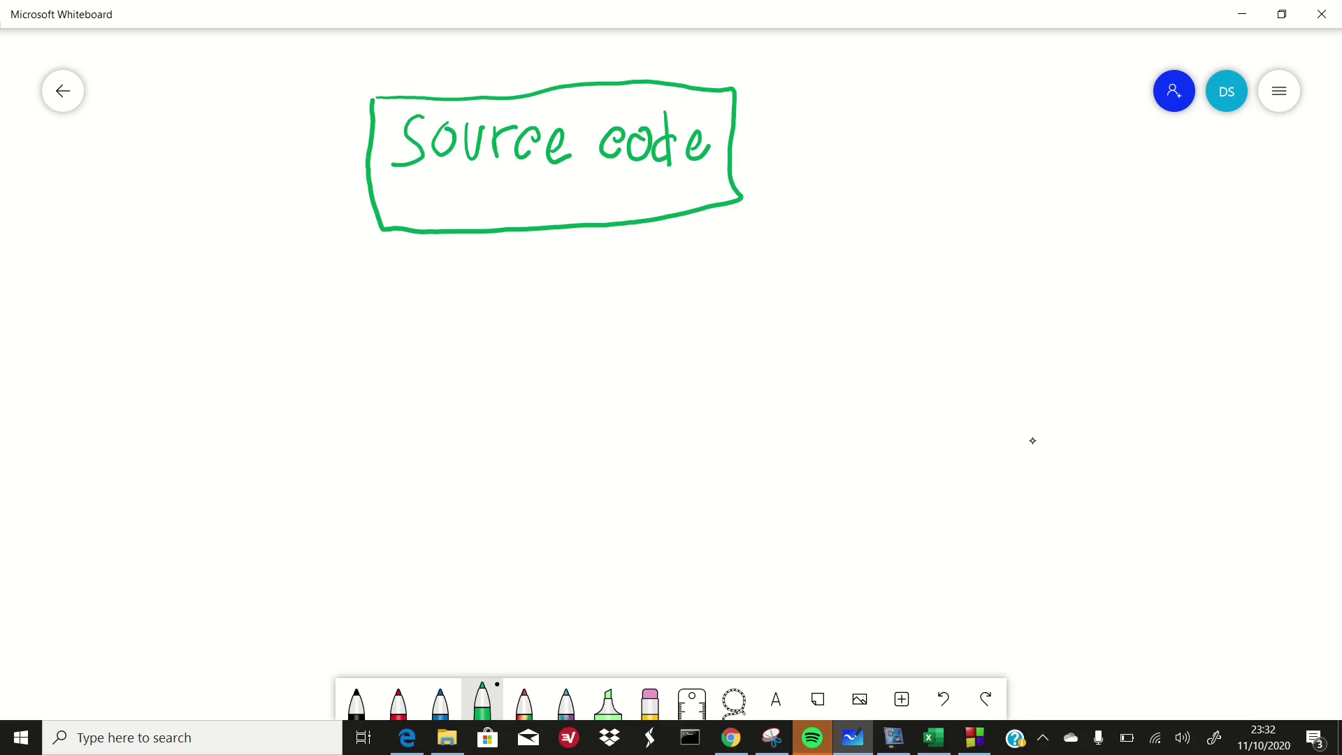
mouse_move(797, 130)
mouse_down()
mouse_move(791, 162)
mouse_move(815, 163)
mouse_move(815, 142)
mouse_up()
mouse_move(841, 126)
mouse_down()
mouse_move(838, 163)
mouse_move(864, 139)
mouse_up()
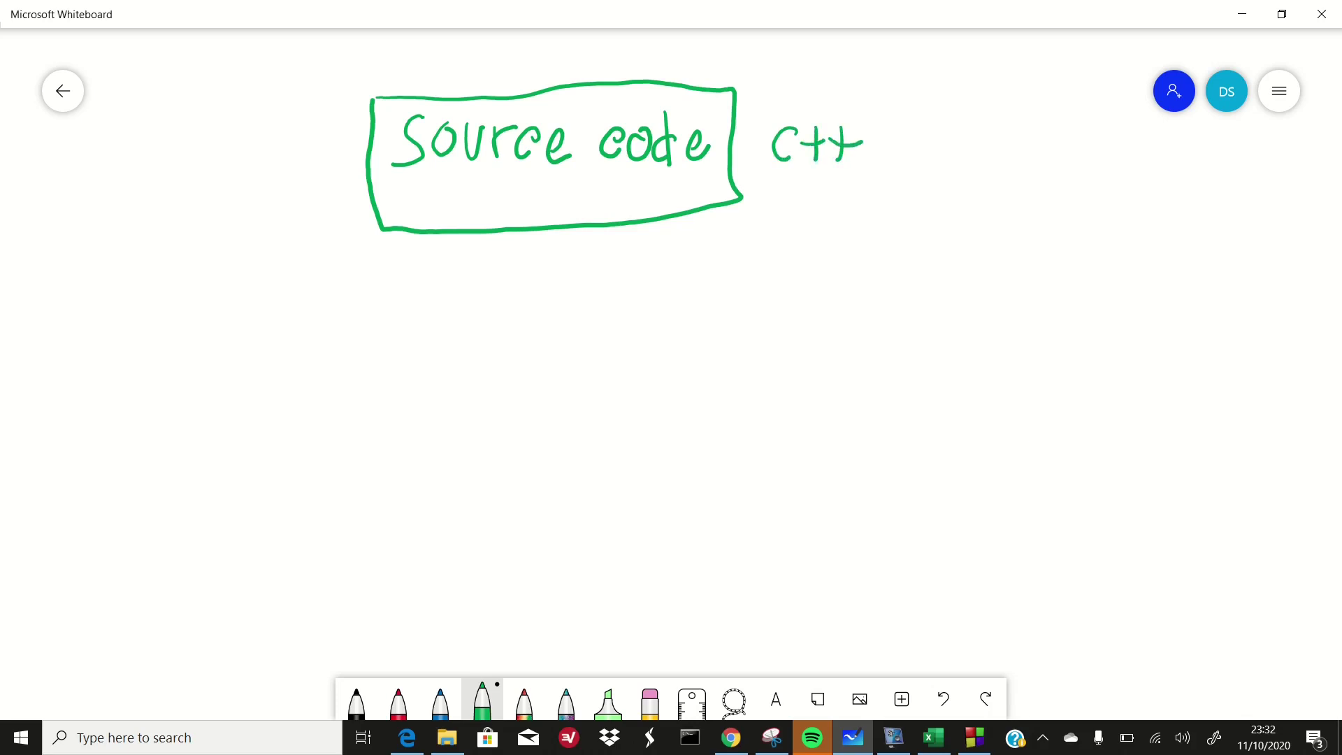
With the red pen, draw a line down from the source code box to the word "compiling" and box that word.
click(398, 701)
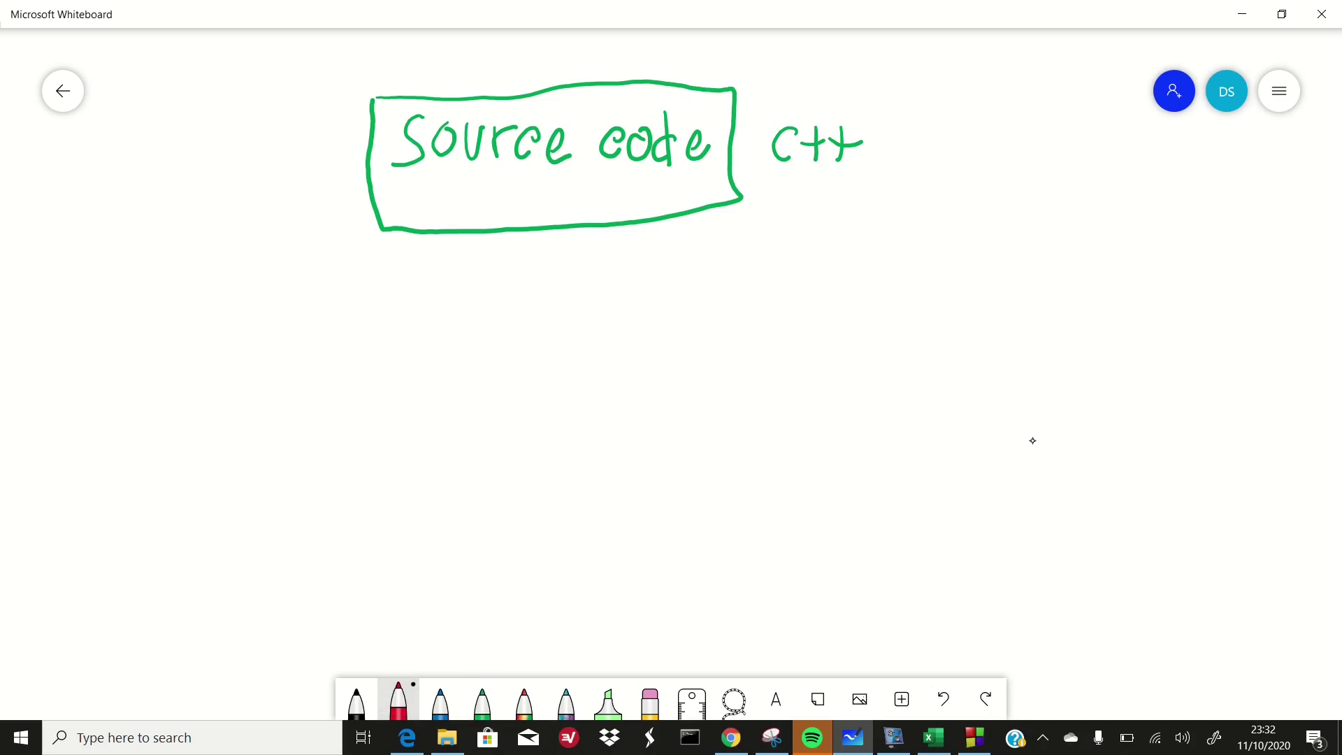
drag(551, 229, 554, 283)
mouse_move(440, 321)
mouse_down()
mouse_move(418, 346)
mouse_move(445, 360)
mouse_move(455, 323)
mouse_up()
mouse_move(478, 323)
mouse_down()
mouse_move(490, 355)
mouse_move(506, 327)
mouse_move(519, 353)
mouse_up()
mouse_move(525, 328)
mouse_down()
mouse_move(534, 377)
mouse_move(532, 356)
mouse_move(554, 354)
mouse_up()
drag(563, 302, 567, 355)
mouse_move(577, 327)
mouse_down()
mouse_move(578, 351)
mouse_move(618, 349)
mouse_move(636, 383)
mouse_up()
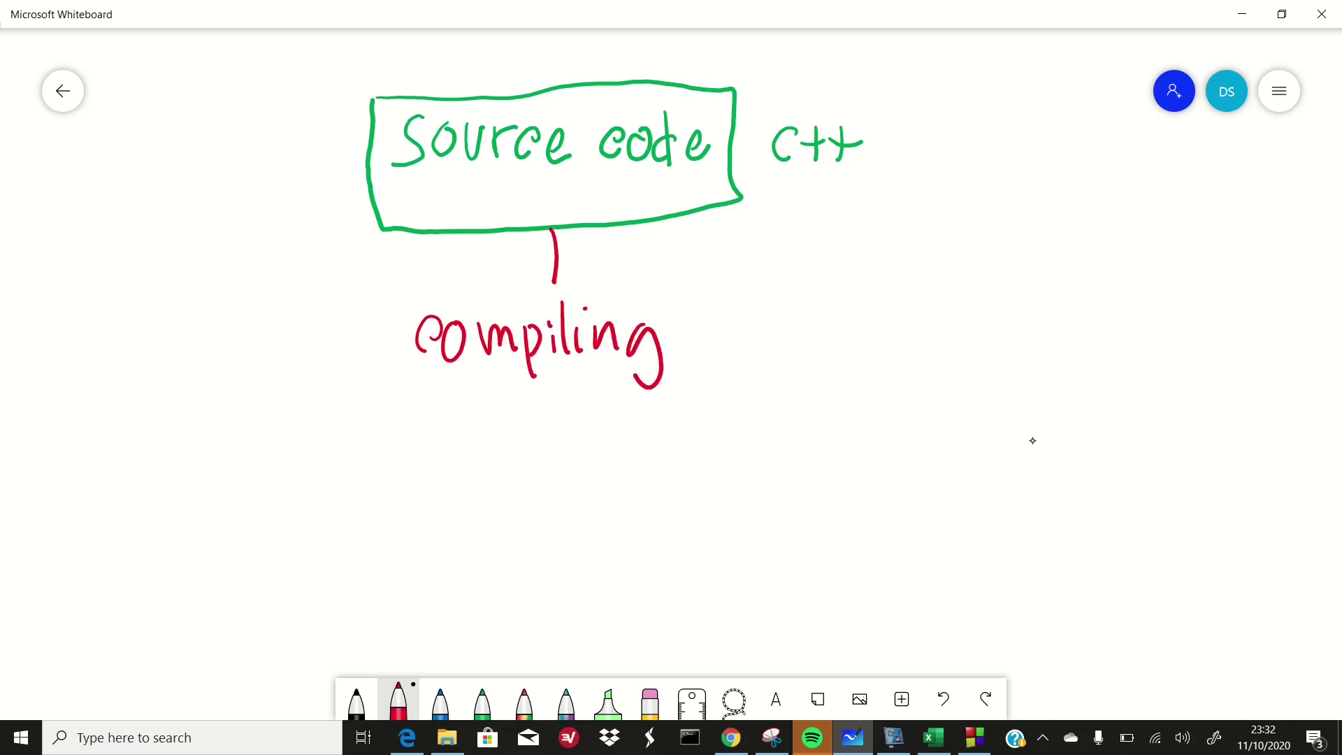
mouse_move(395, 292)
mouse_down()
mouse_move(722, 297)
mouse_move(733, 388)
mouse_move(492, 410)
mouse_move(386, 371)
mouse_move(383, 294)
mouse_move(418, 287)
mouse_up()
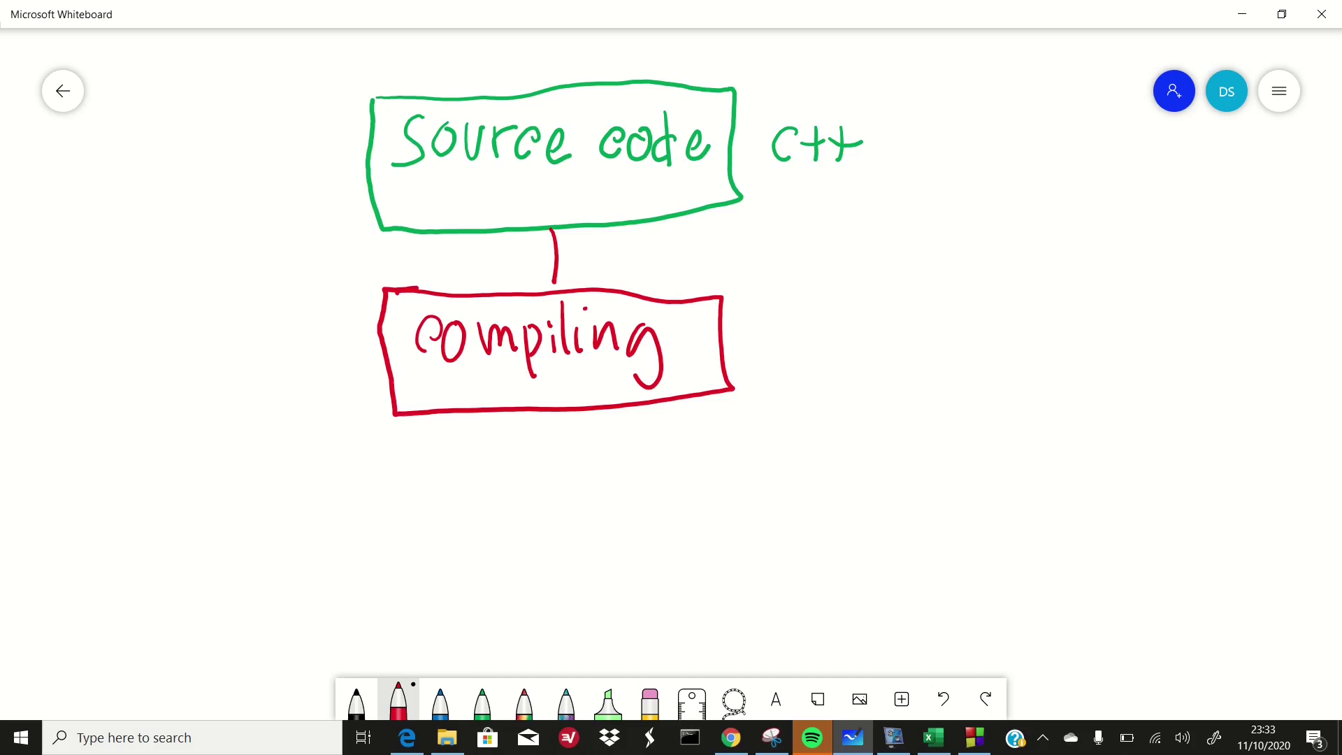
Draw a red arrow from the compiling box to the handwritten word "compiler", with "code blocks" written beneath it.
mouse_move(731, 347)
mouse_down()
mouse_move(795, 360)
mouse_move(806, 336)
mouse_move(846, 346)
mouse_move(868, 379)
mouse_up()
mouse_move(866, 334)
mouse_down()
mouse_move(875, 360)
mouse_move(888, 353)
mouse_up()
drag(902, 297, 906, 352)
mouse_move(910, 339)
mouse_down()
mouse_move(923, 329)
mouse_move(929, 349)
mouse_up()
drag(936, 349, 954, 320)
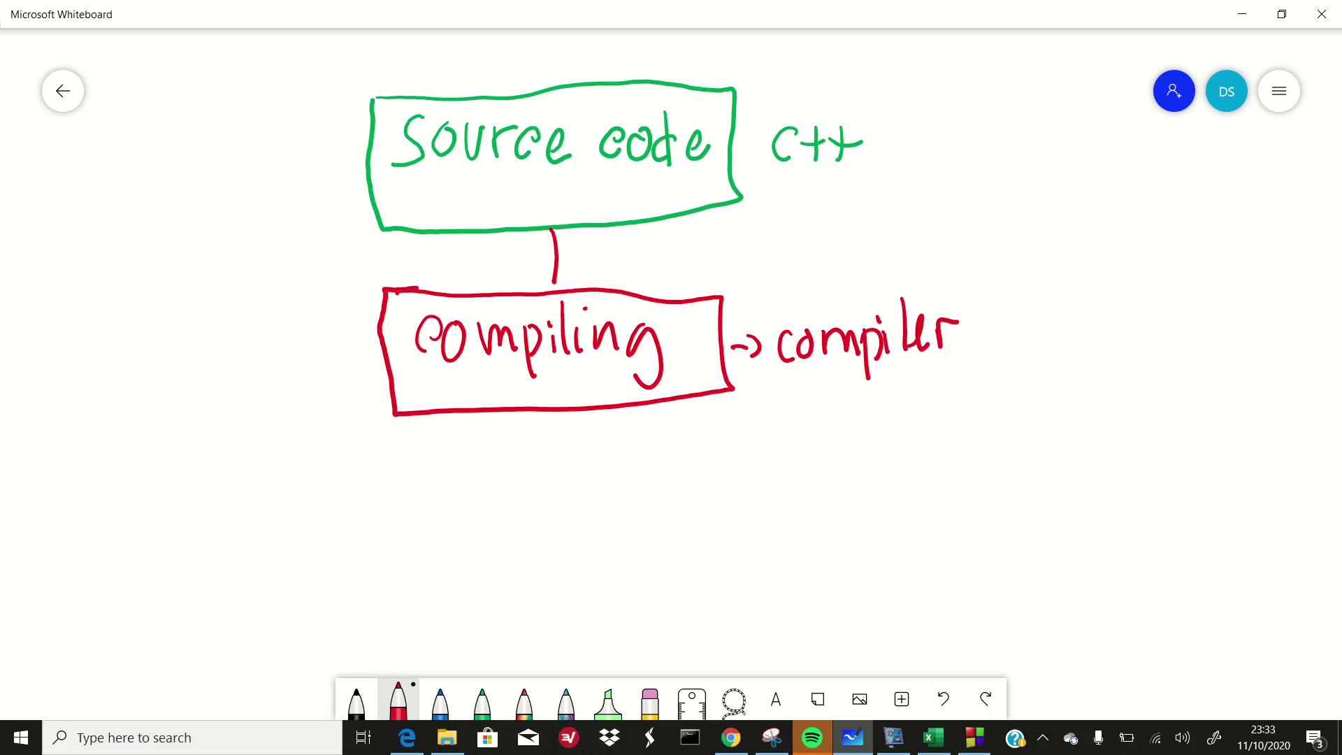
mouse_move(863, 389)
mouse_down()
mouse_move(840, 401)
mouse_move(857, 423)
mouse_up()
mouse_move(877, 377)
mouse_down()
mouse_move(879, 422)
mouse_move(898, 398)
mouse_move(930, 428)
mouse_move(963, 427)
mouse_up()
mouse_move(984, 379)
mouse_down()
mouse_move(999, 427)
mouse_move(1045, 402)
mouse_move(1054, 434)
mouse_up()
drag(1072, 393, 1106, 454)
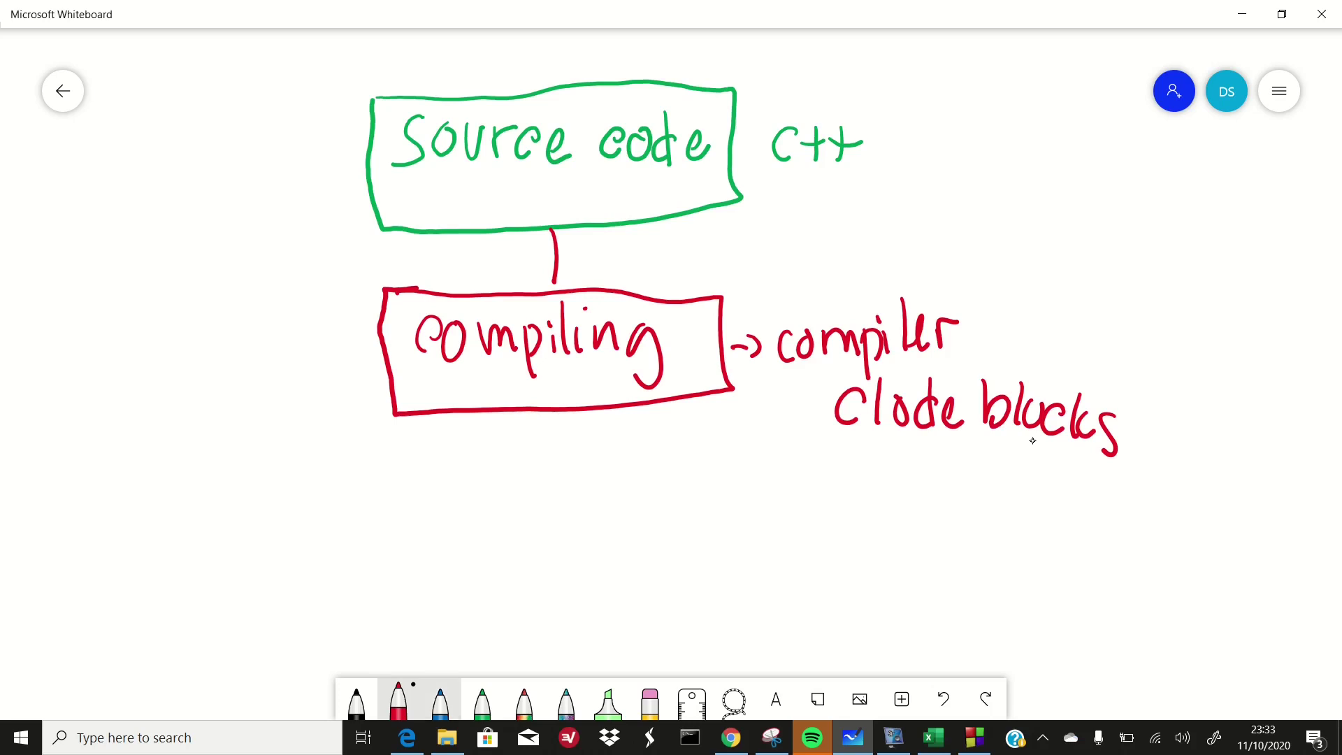
With the blue pen, draw a connector down from the compiling box to a decision diamond containing the word "error".
click(440, 703)
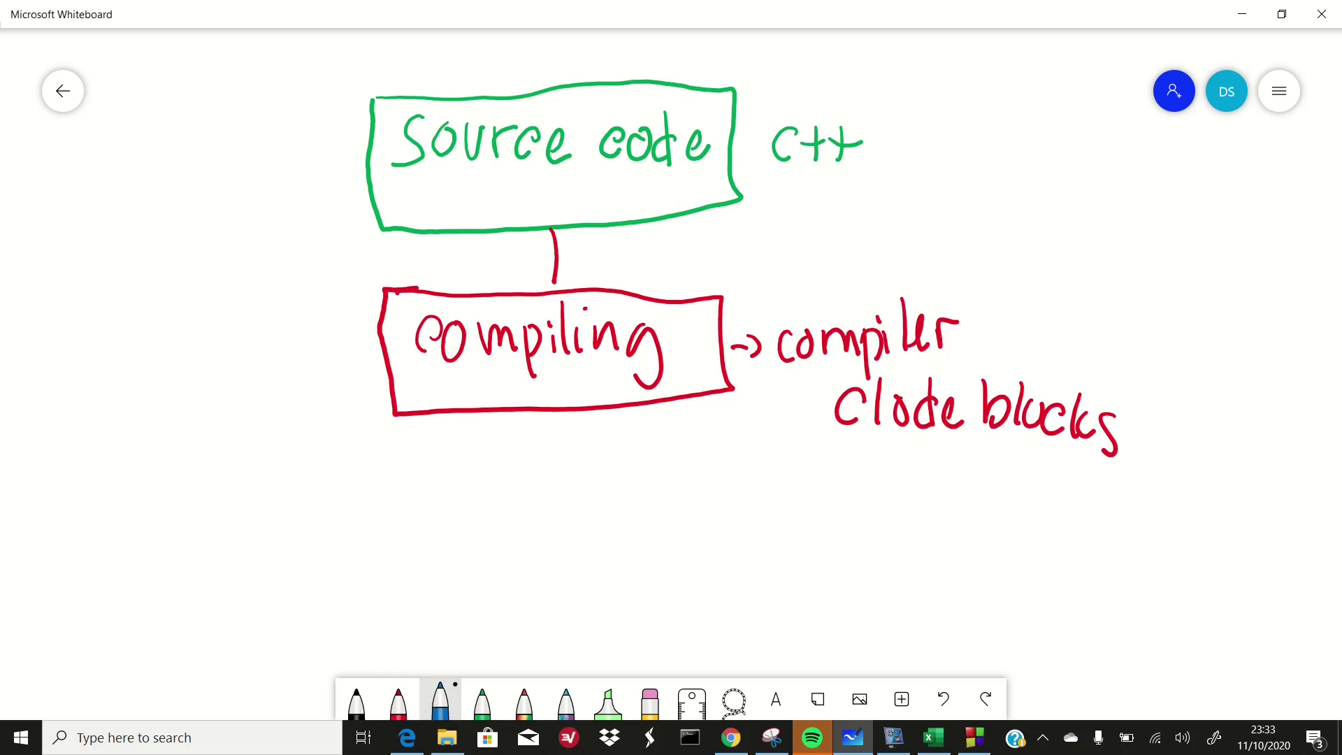
mouse_move(552, 407)
mouse_down()
mouse_move(557, 449)
mouse_move(451, 519)
mouse_move(574, 596)
mouse_move(657, 517)
mouse_up()
drag(555, 447, 644, 515)
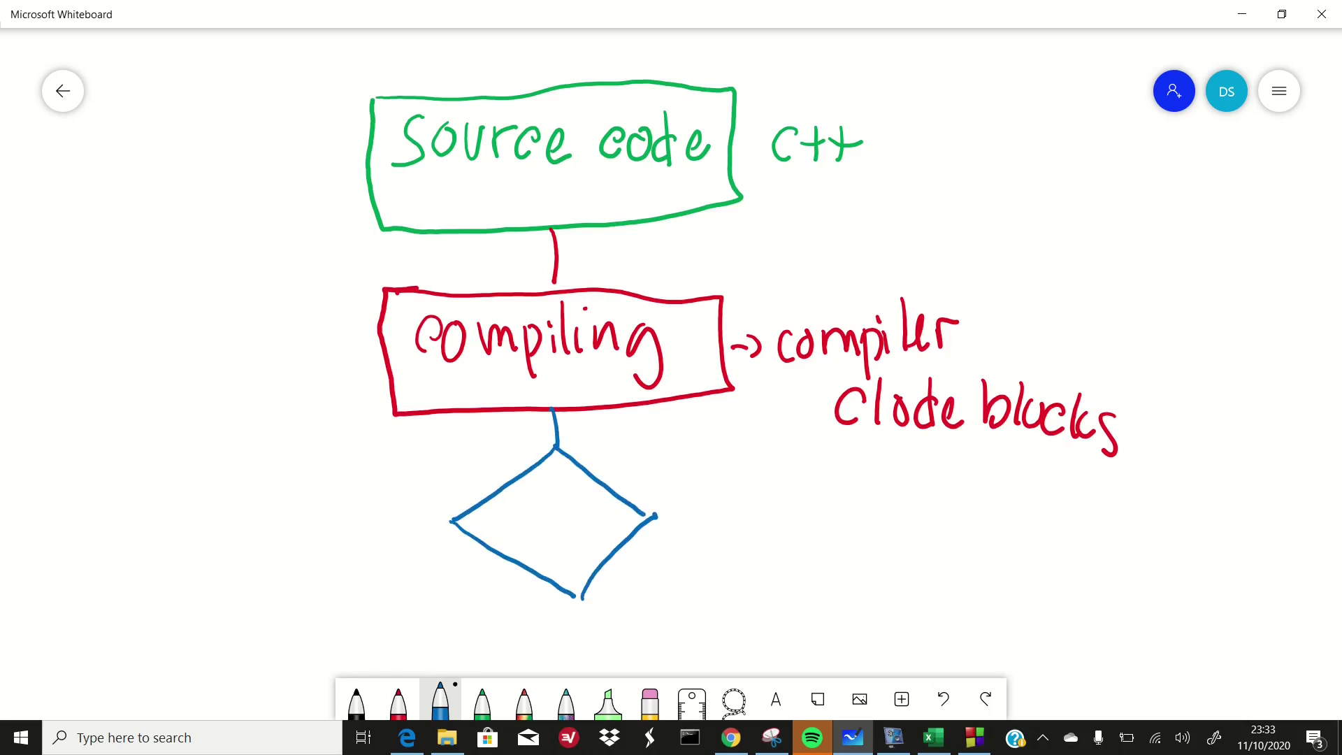
mouse_move(488, 522)
mouse_down()
mouse_move(505, 533)
mouse_move(526, 508)
mouse_move(559, 506)
mouse_move(567, 517)
mouse_up()
drag(584, 512, 596, 510)
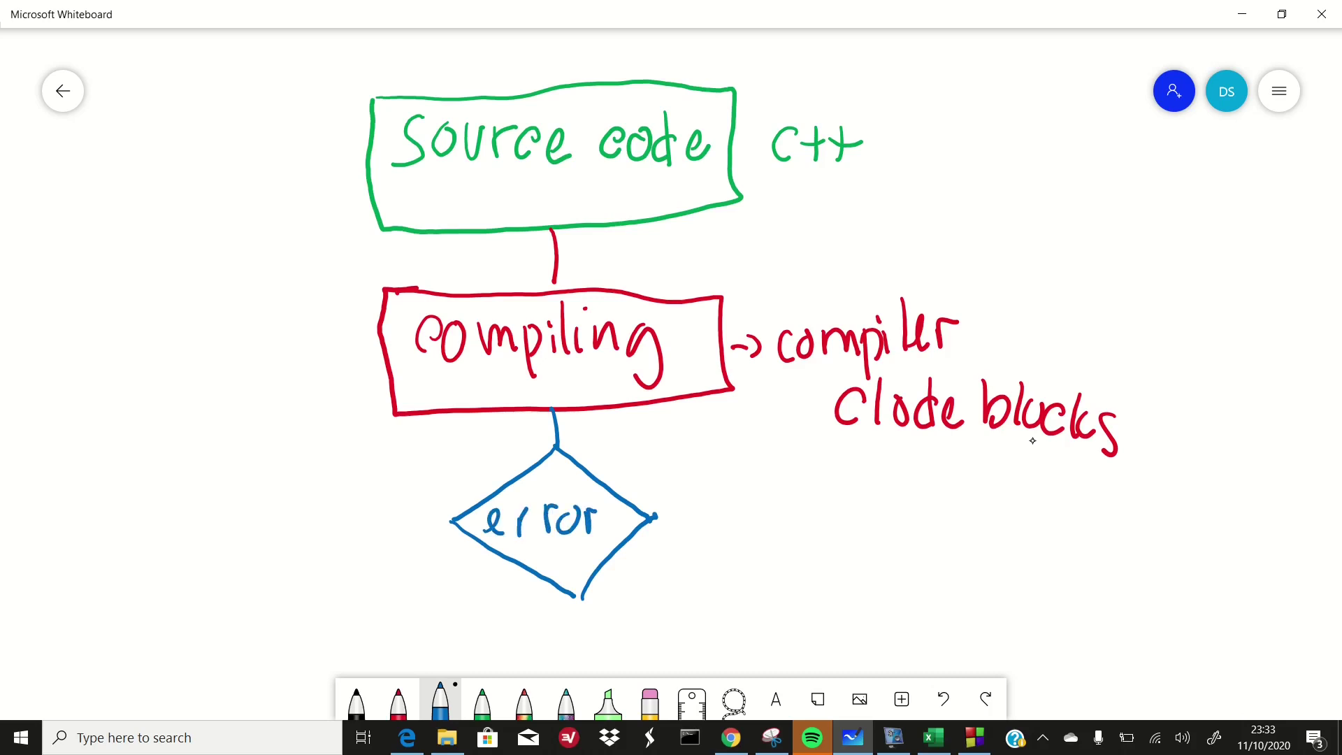
drag(518, 515, 532, 511)
Draw a "ya" arrow from the error diamond back to the source code box and a "tidak" branch leading down on the opposite side.
mouse_move(450, 521)
mouse_down()
mouse_move(309, 548)
mouse_move(278, 506)
mouse_move(235, 192)
mouse_move(314, 142)
mouse_move(343, 142)
mouse_move(326, 173)
mouse_up()
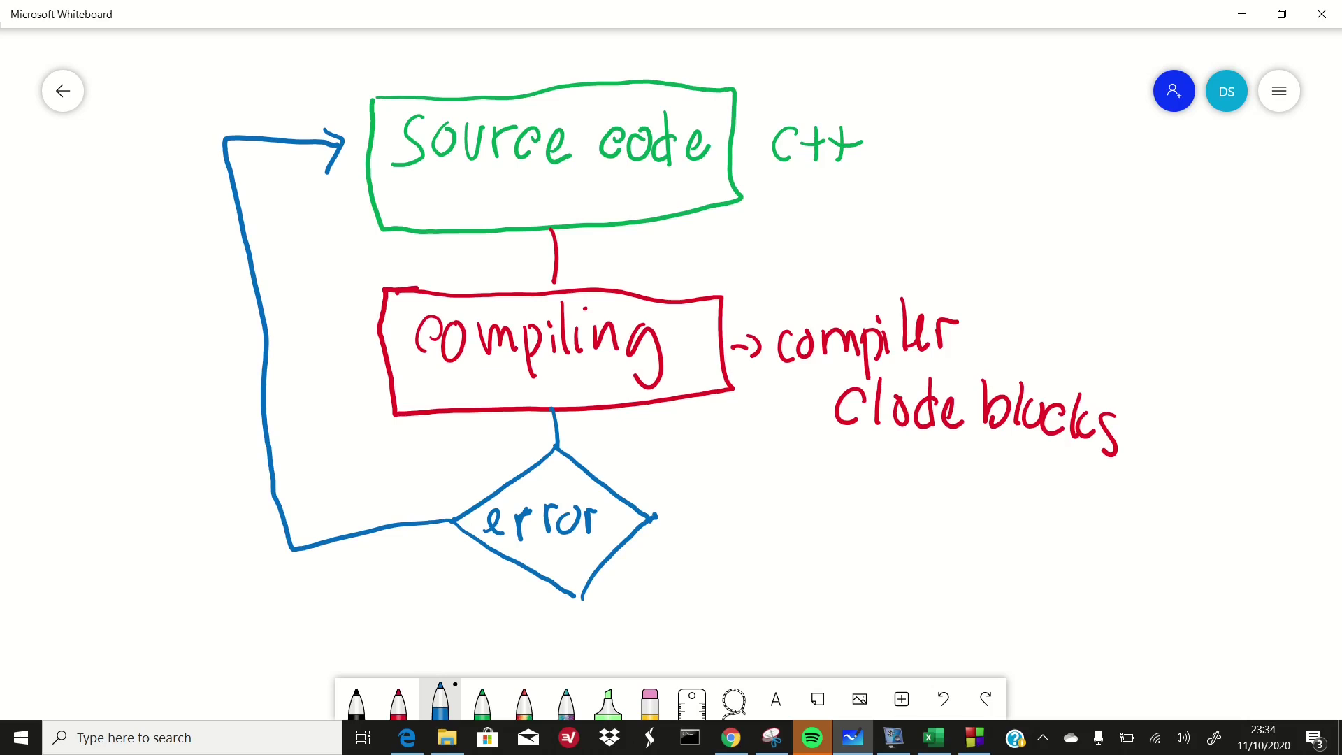
mouse_move(341, 557)
mouse_down()
mouse_move(365, 578)
mouse_move(418, 556)
mouse_up()
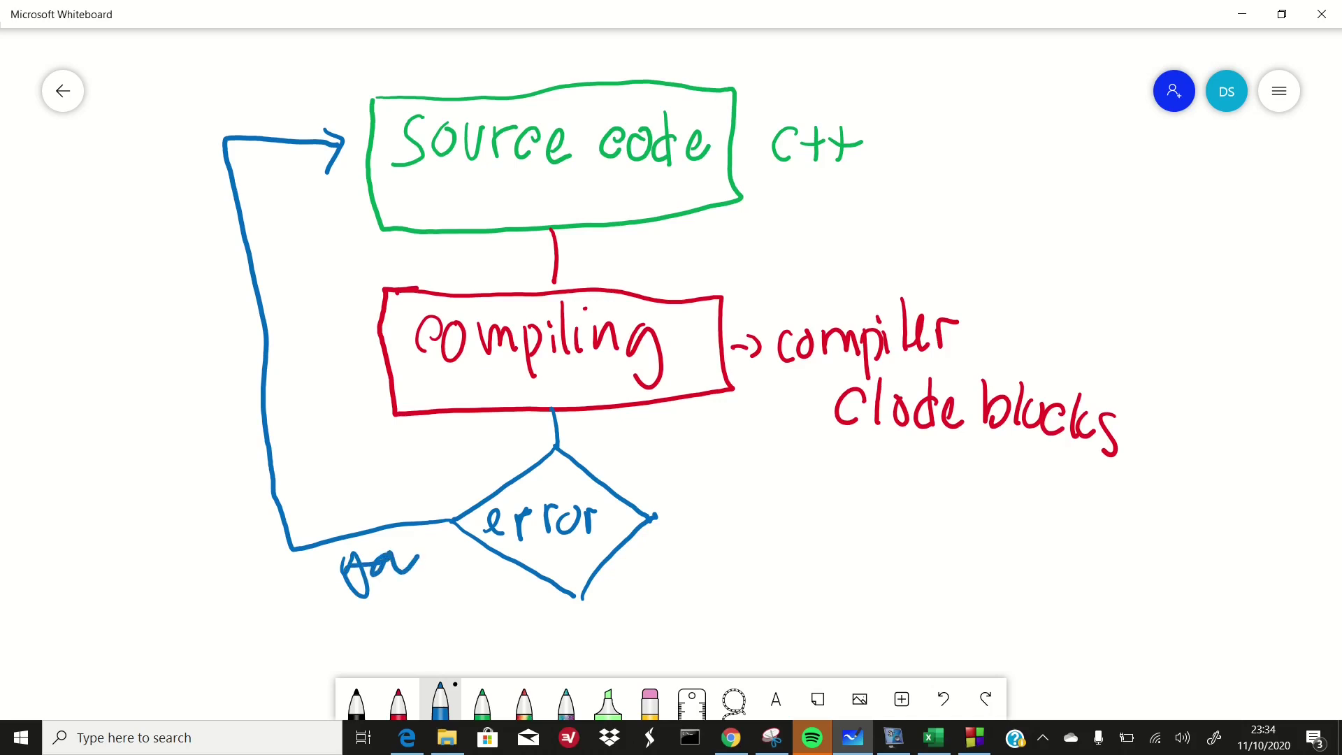
mouse_move(655, 517)
mouse_down()
mouse_move(762, 517)
mouse_move(766, 596)
mouse_up()
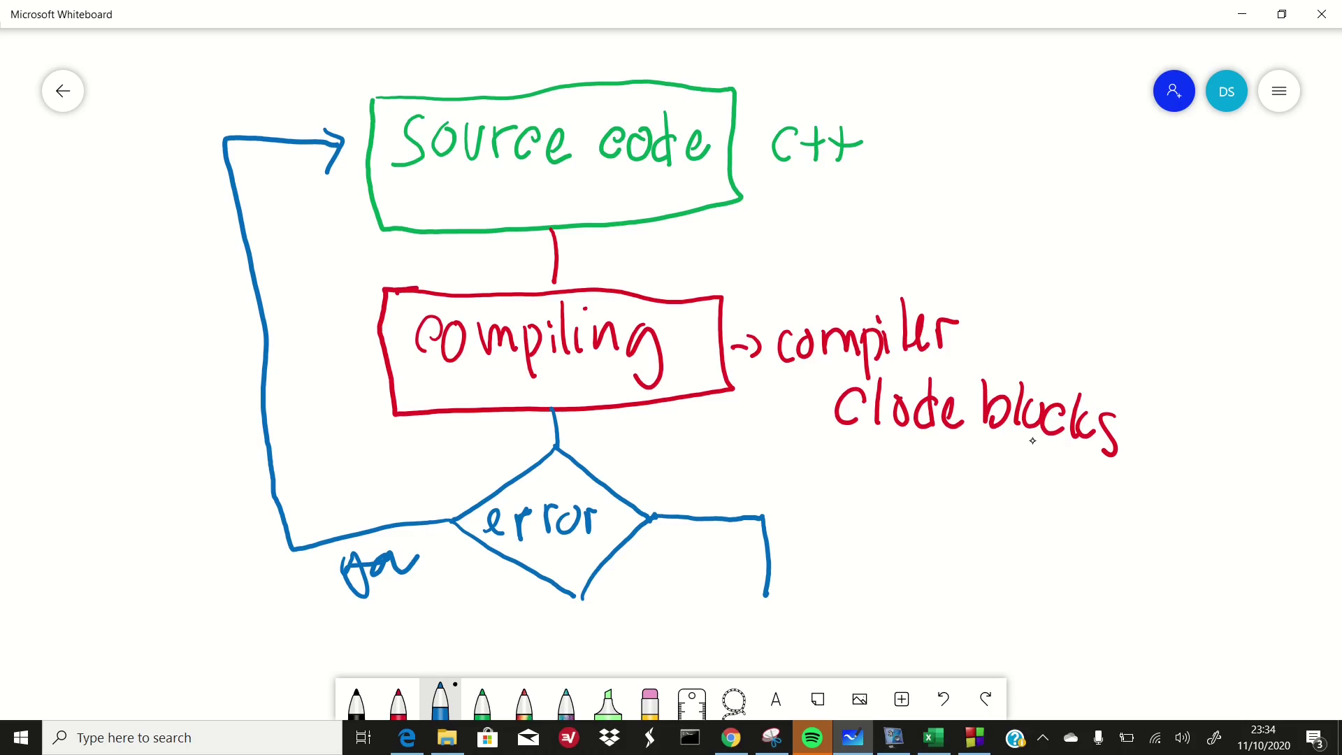
mouse_move(647, 570)
mouse_down()
mouse_move(654, 550)
mouse_move(713, 562)
mouse_move(731, 538)
mouse_move(735, 571)
mouse_up()
drag(726, 559, 745, 569)
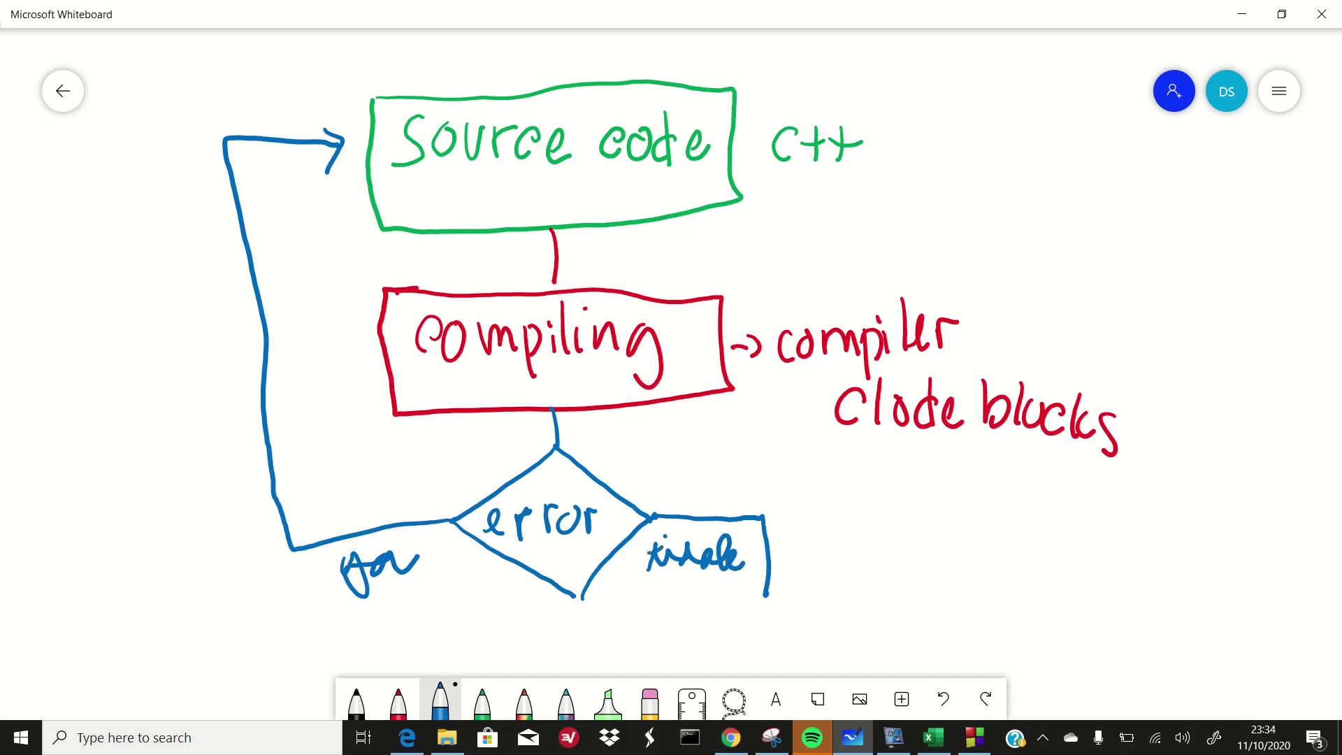
Draw a blue parallelogram at the end of the "tidak" branch and write "exe" inside it.
scroll(671, 350, down, 5)
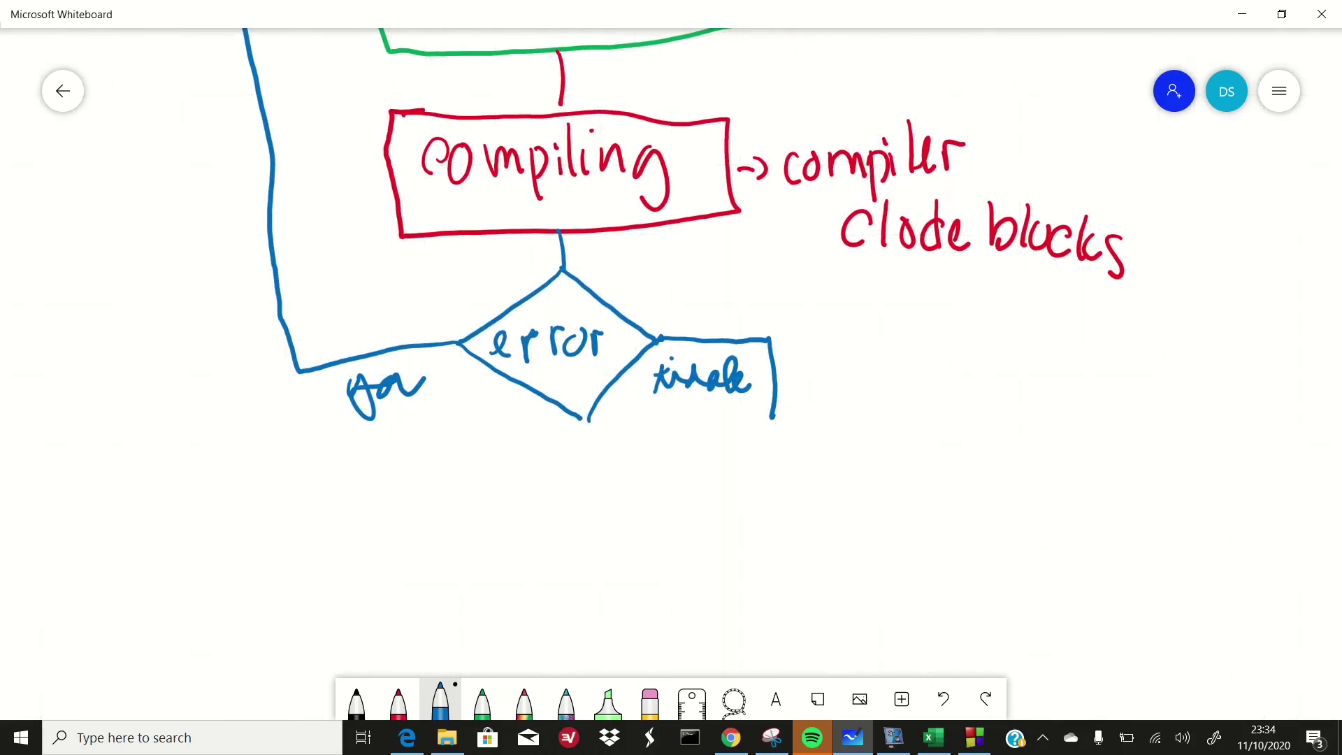
mouse_move(675, 424)
mouse_down()
mouse_move(949, 430)
mouse_move(914, 530)
mouse_up()
mouse_move(667, 428)
mouse_down()
mouse_move(605, 536)
mouse_move(926, 532)
mouse_up()
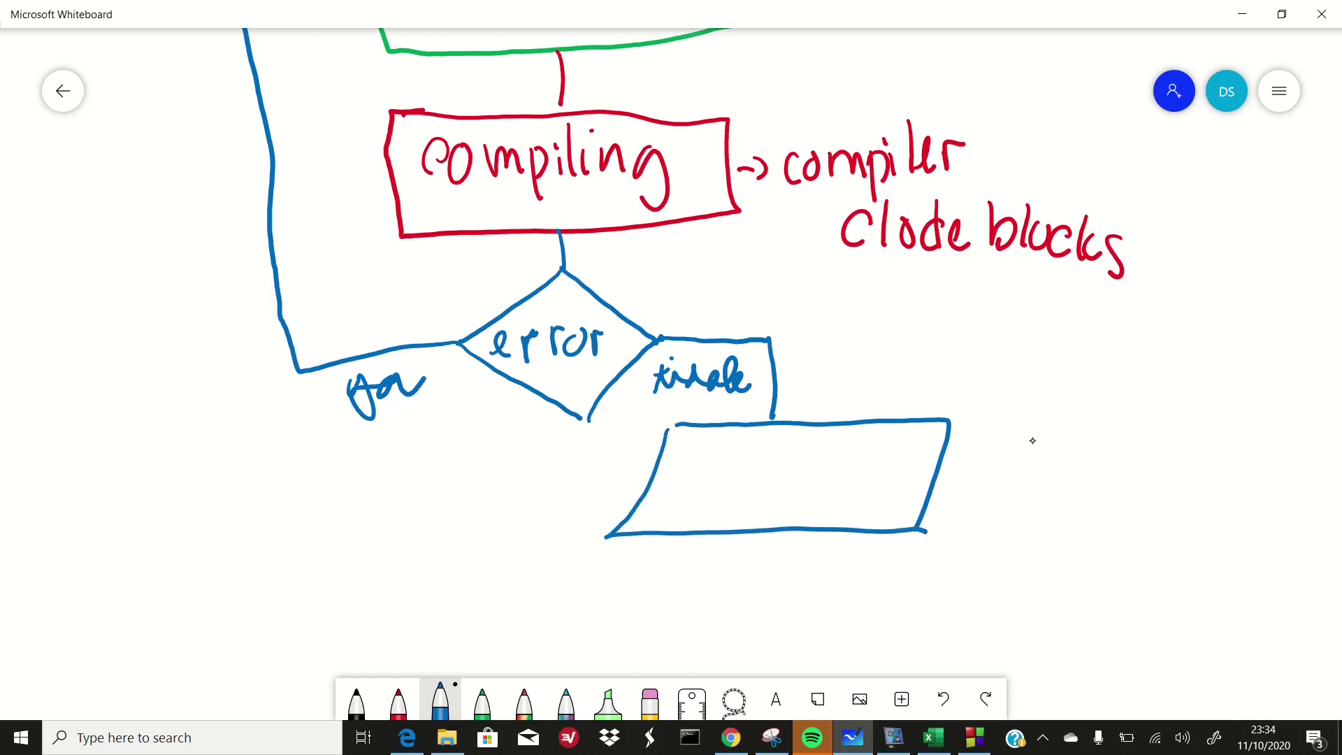
drag(694, 495, 766, 492)
mouse_move(766, 460)
mouse_down()
mouse_move(741, 492)
mouse_move(804, 470)
mouse_move(854, 473)
mouse_up()
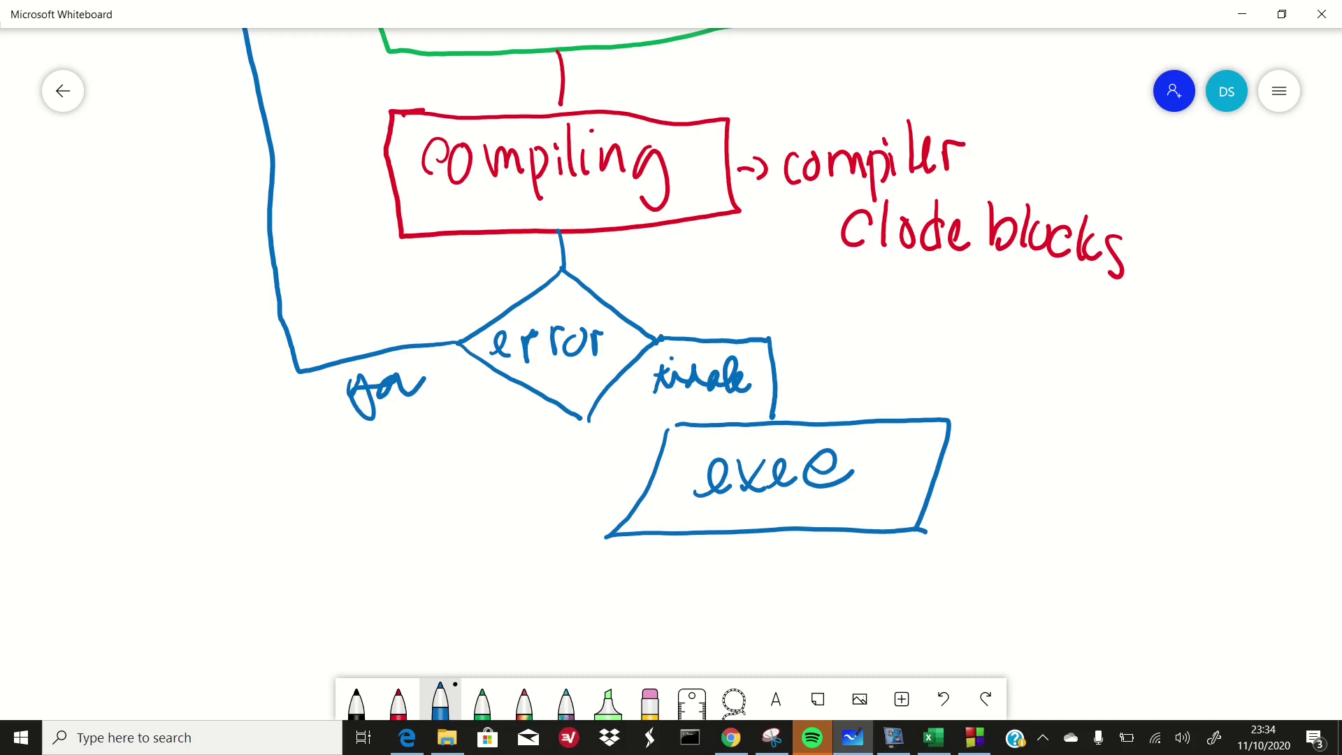
Write "binary file" in red beneath the exe parallelogram.
click(398, 701)
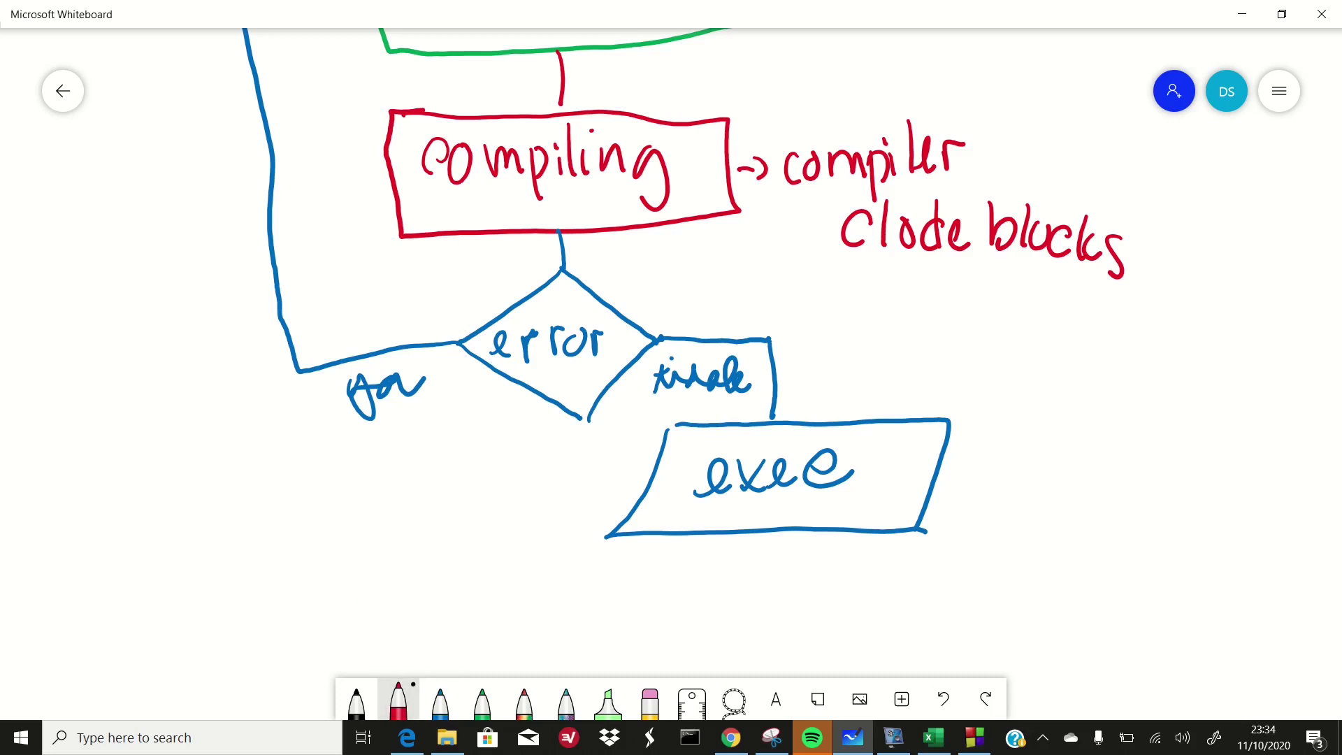
mouse_move(692, 542)
mouse_down()
mouse_move(729, 579)
mouse_move(790, 584)
mouse_move(809, 554)
mouse_move(825, 594)
mouse_up()
drag(896, 547, 884, 589)
mouse_move(872, 567)
mouse_down()
mouse_move(909, 563)
mouse_move(927, 538)
mouse_move(916, 572)
mouse_up()
drag(917, 572, 954, 589)
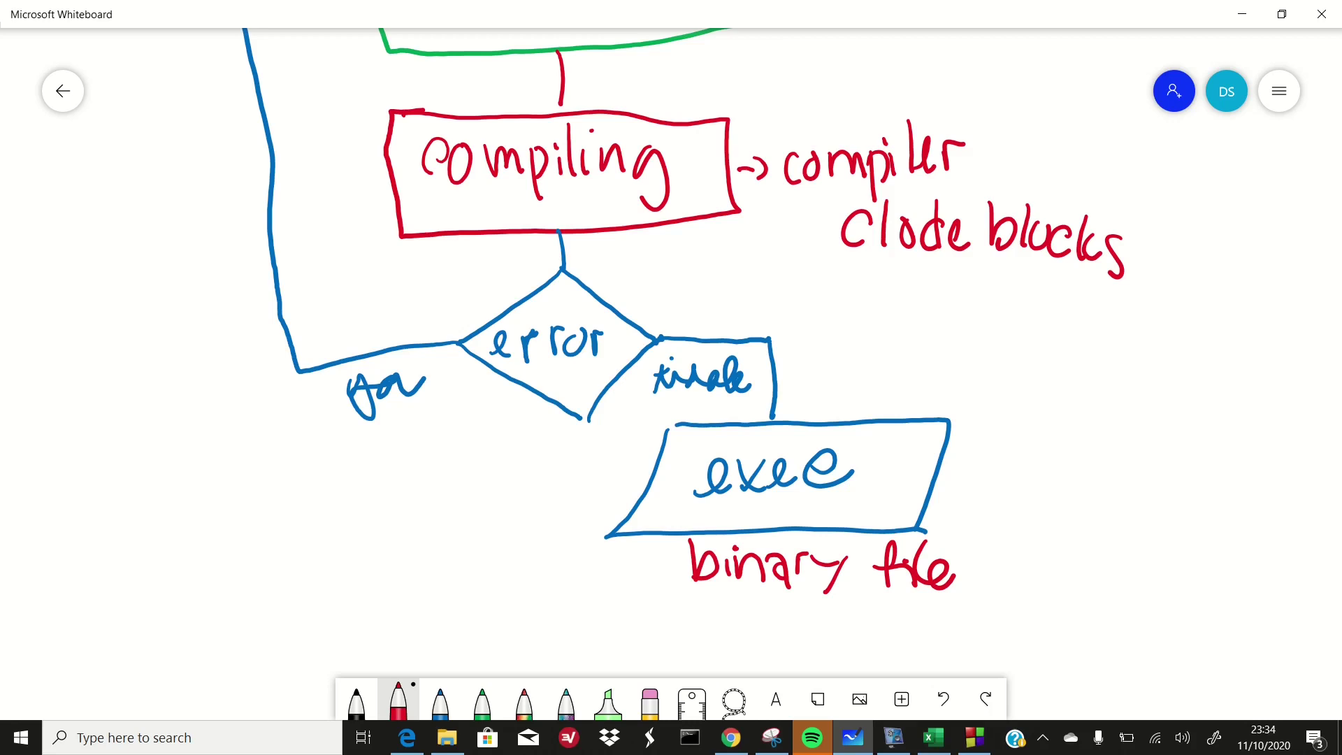
Circle the word "error" in red and write "sintaks" beneath the "ya" label.
scroll(671, 373, up, 2)
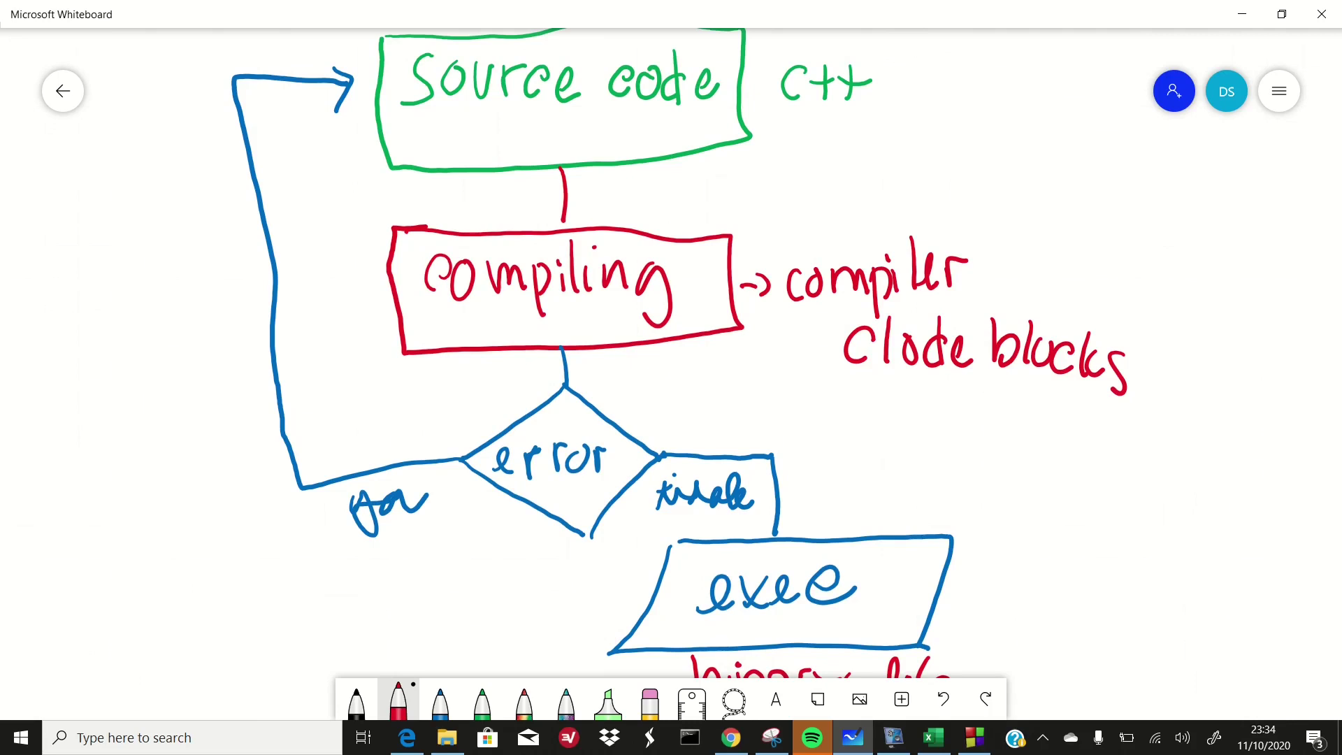
mouse_move(602, 402)
mouse_down()
mouse_move(493, 434)
mouse_move(580, 535)
mouse_move(615, 412)
mouse_move(590, 396)
mouse_up()
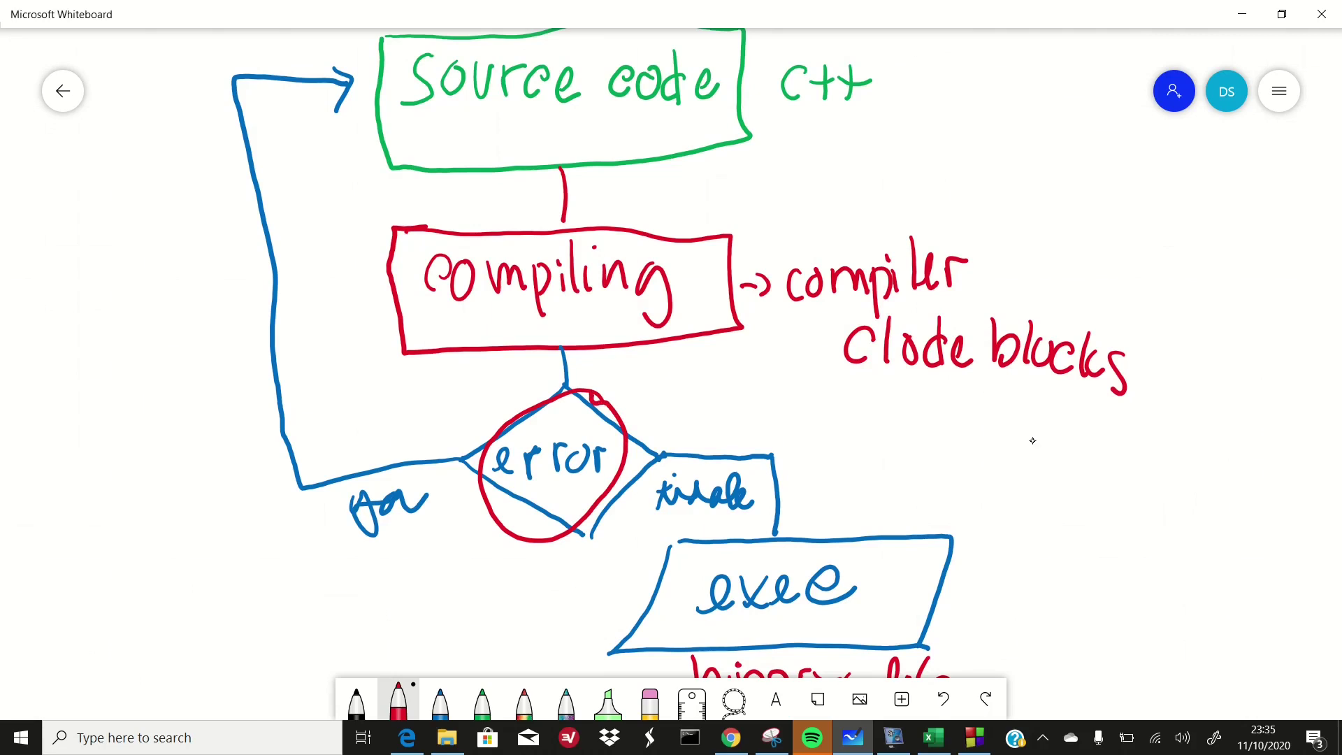
drag(305, 558, 291, 588)
mouse_move(320, 561)
mouse_down()
mouse_move(320, 584)
mouse_move(349, 577)
mouse_move(330, 550)
mouse_up()
mouse_move(363, 533)
mouse_down()
mouse_move(366, 572)
mouse_move(363, 550)
mouse_move(404, 578)
mouse_up()
drag(416, 552, 425, 573)
mouse_move(428, 574)
mouse_down()
mouse_move(446, 571)
mouse_move(429, 580)
mouse_up()
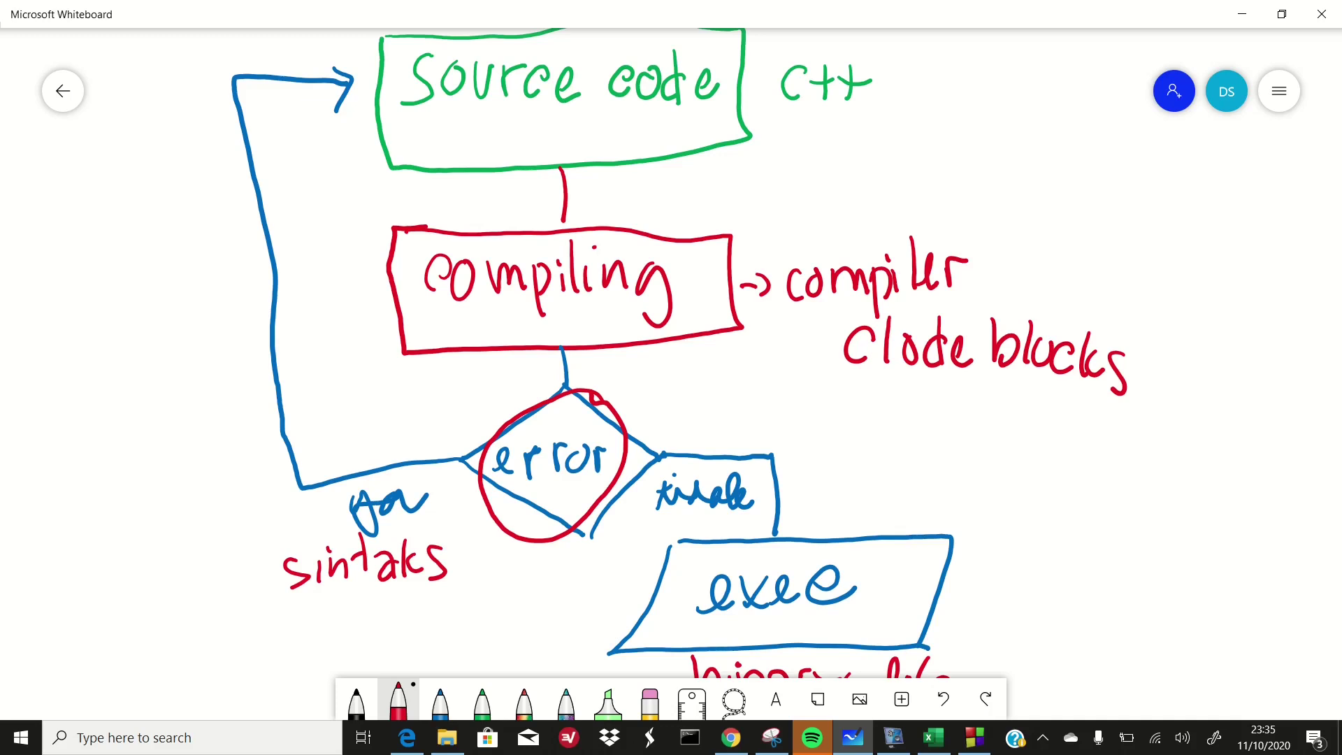
Trace red arrows along both error branches, one back to the source code box and one to the exe parallelogram.
mouse_move(463, 450)
mouse_down()
mouse_move(285, 480)
mouse_move(250, 120)
mouse_move(268, 49)
mouse_move(348, 57)
mouse_move(344, 72)
mouse_up()
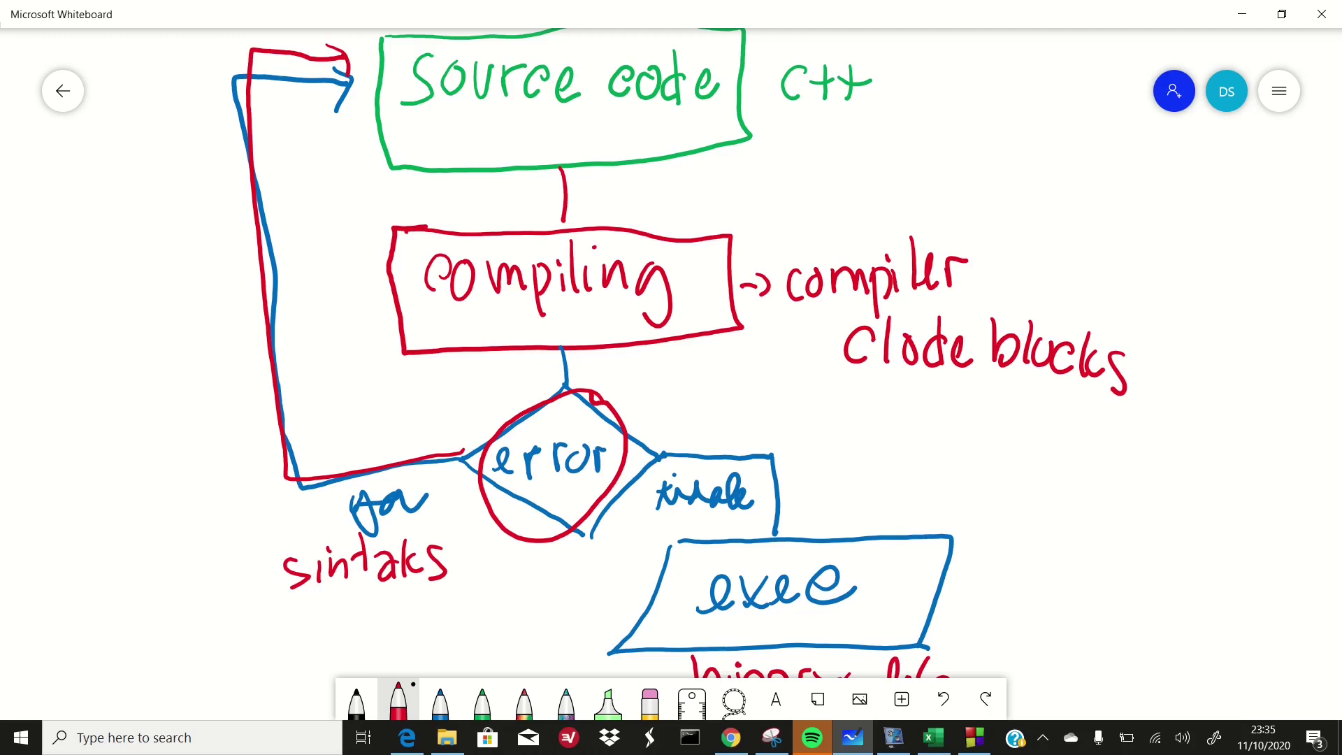
mouse_move(624, 424)
mouse_down()
mouse_move(808, 426)
mouse_move(827, 538)
mouse_move(849, 515)
mouse_up()
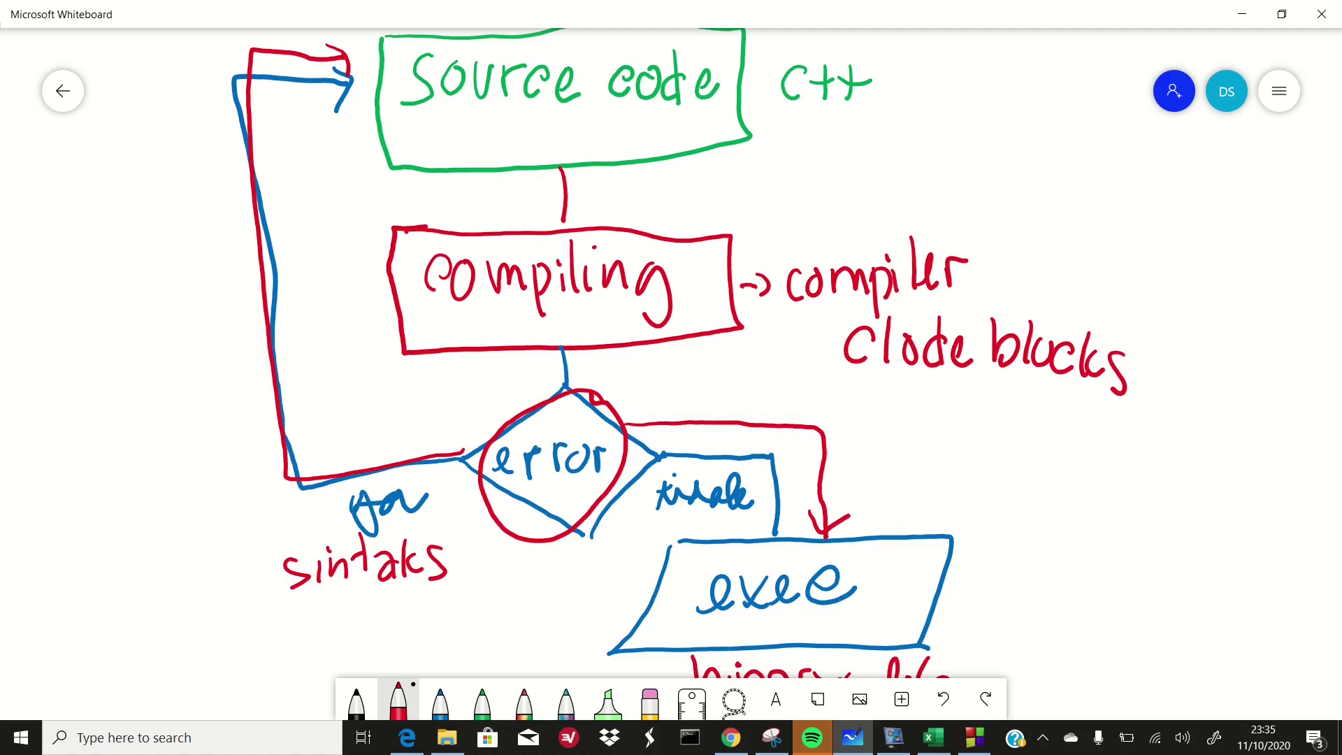
scroll(671, 371, down, 3)
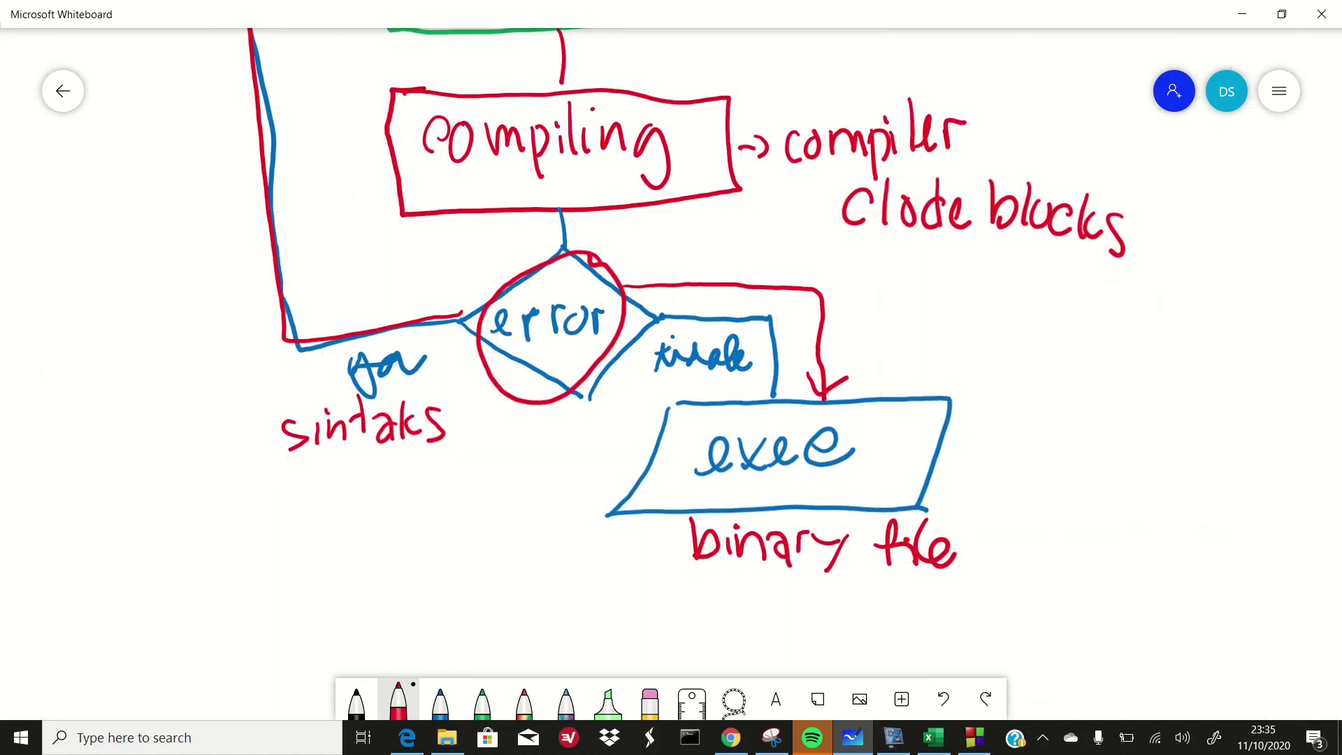
scroll(671, 370, up, 3)
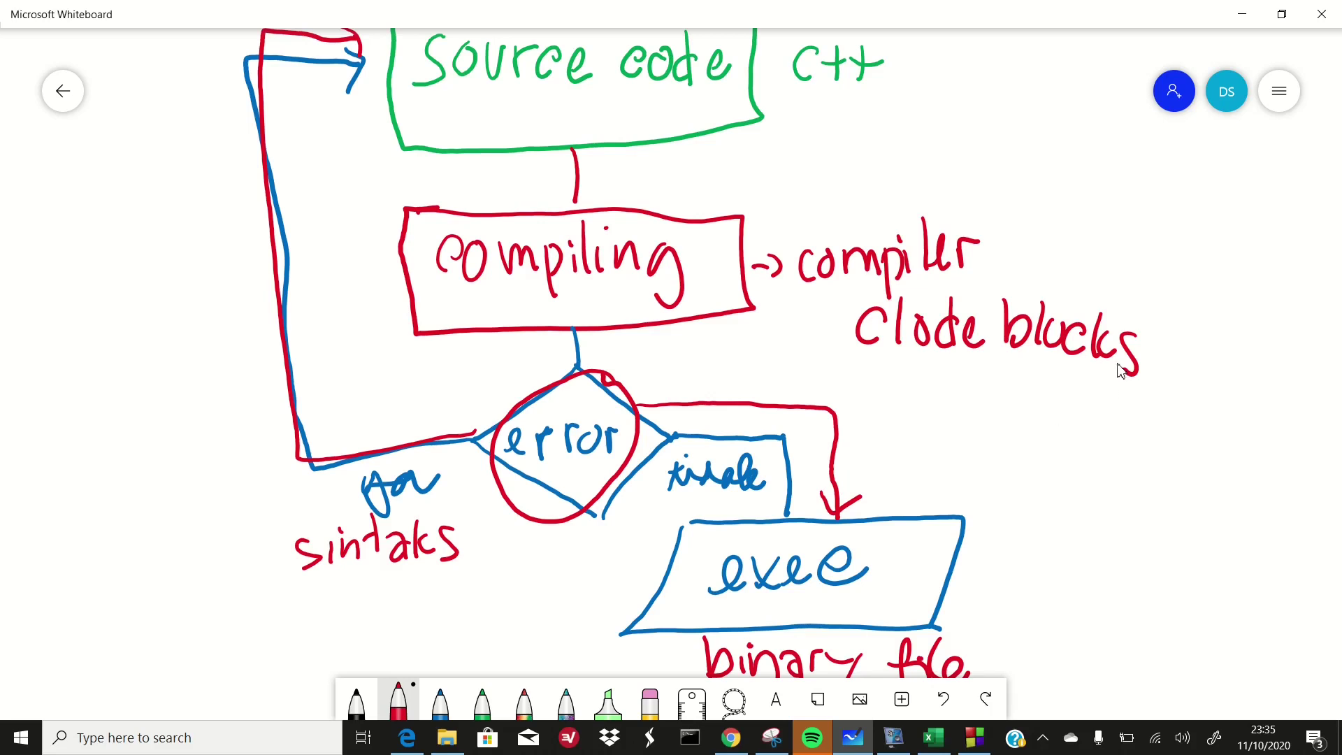
Open a Command Prompt window on the desktop, with the whiteboard and Code::Blocks windows minimized.
click(1250, 19)
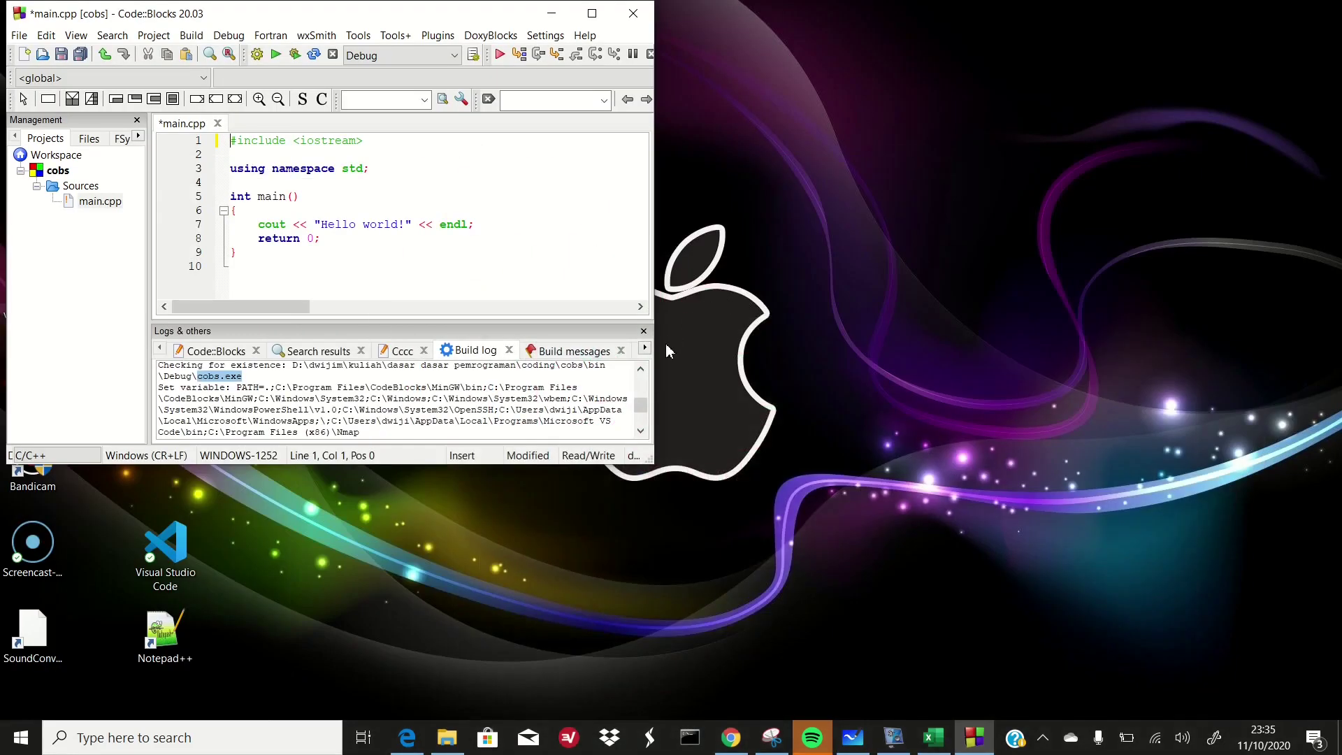
drag(655, 464, 489, 515)
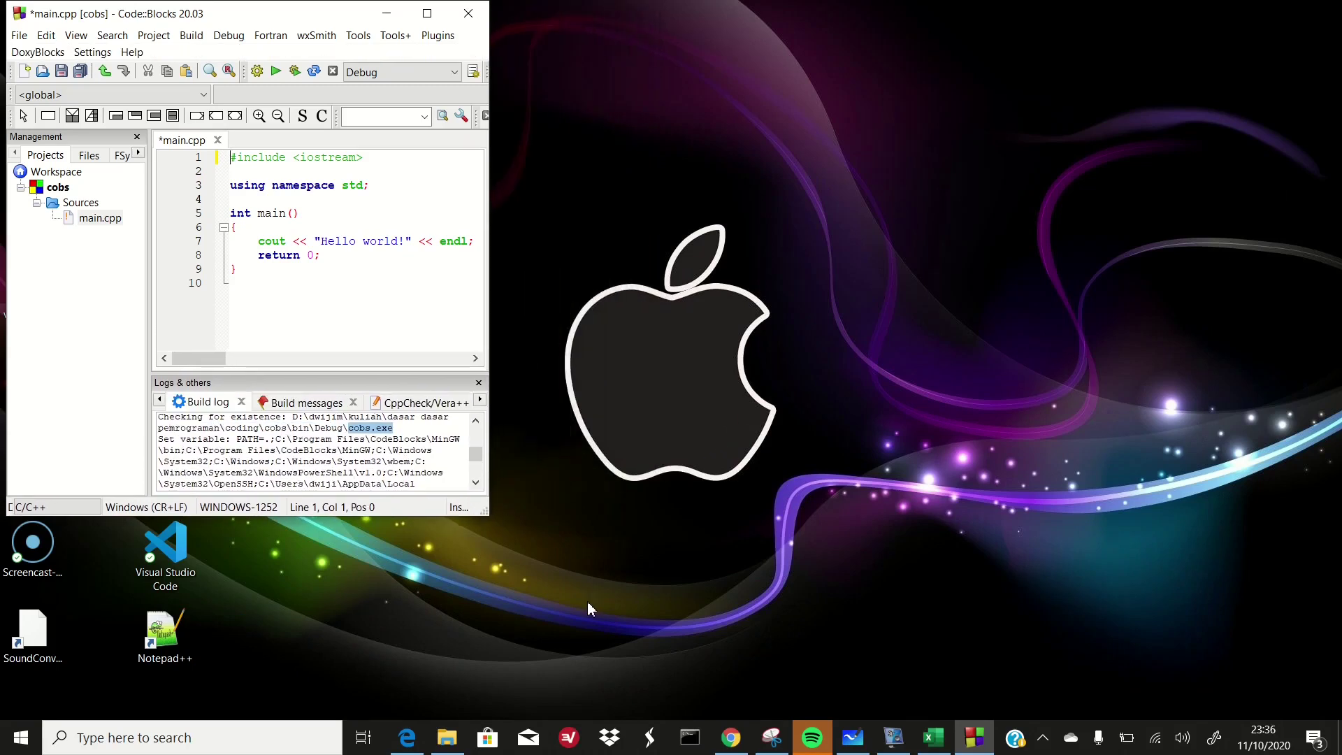
click(688, 739)
drag(594, 84, 642, 265)
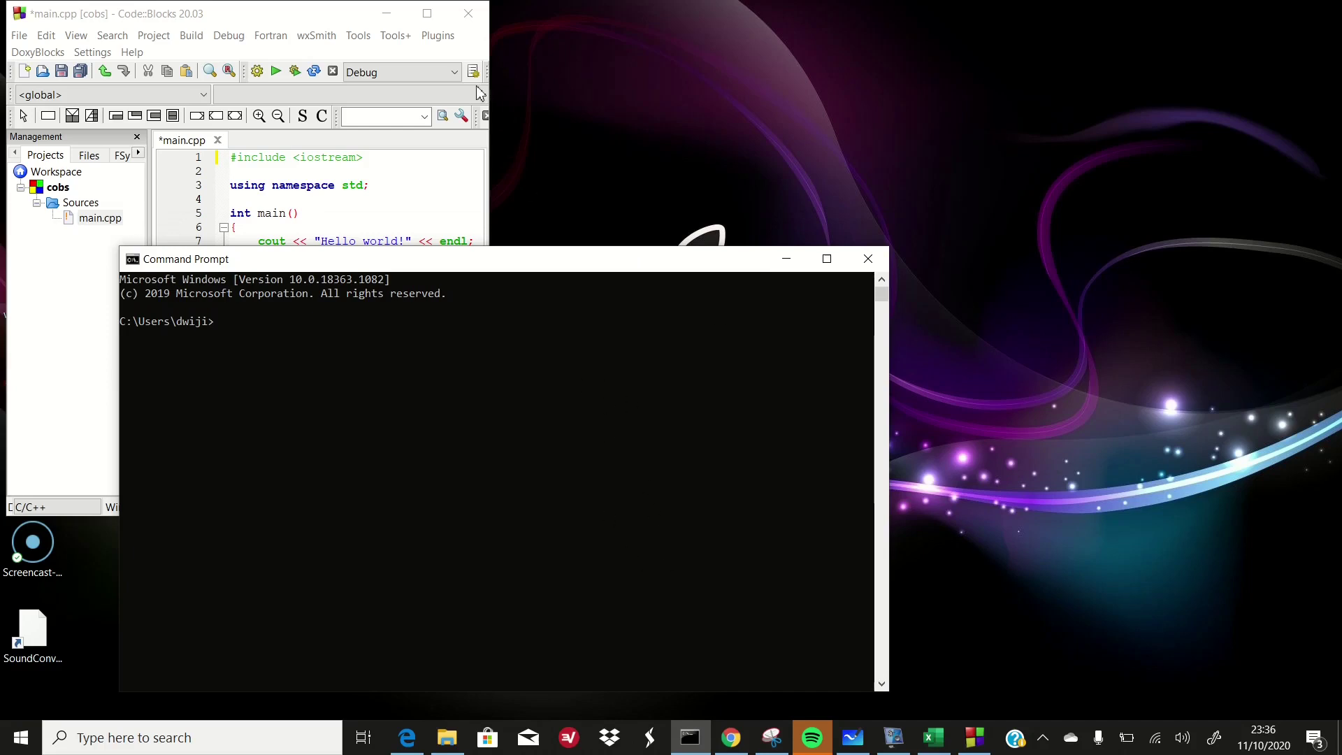
click(394, 21)
drag(580, 273, 487, 66)
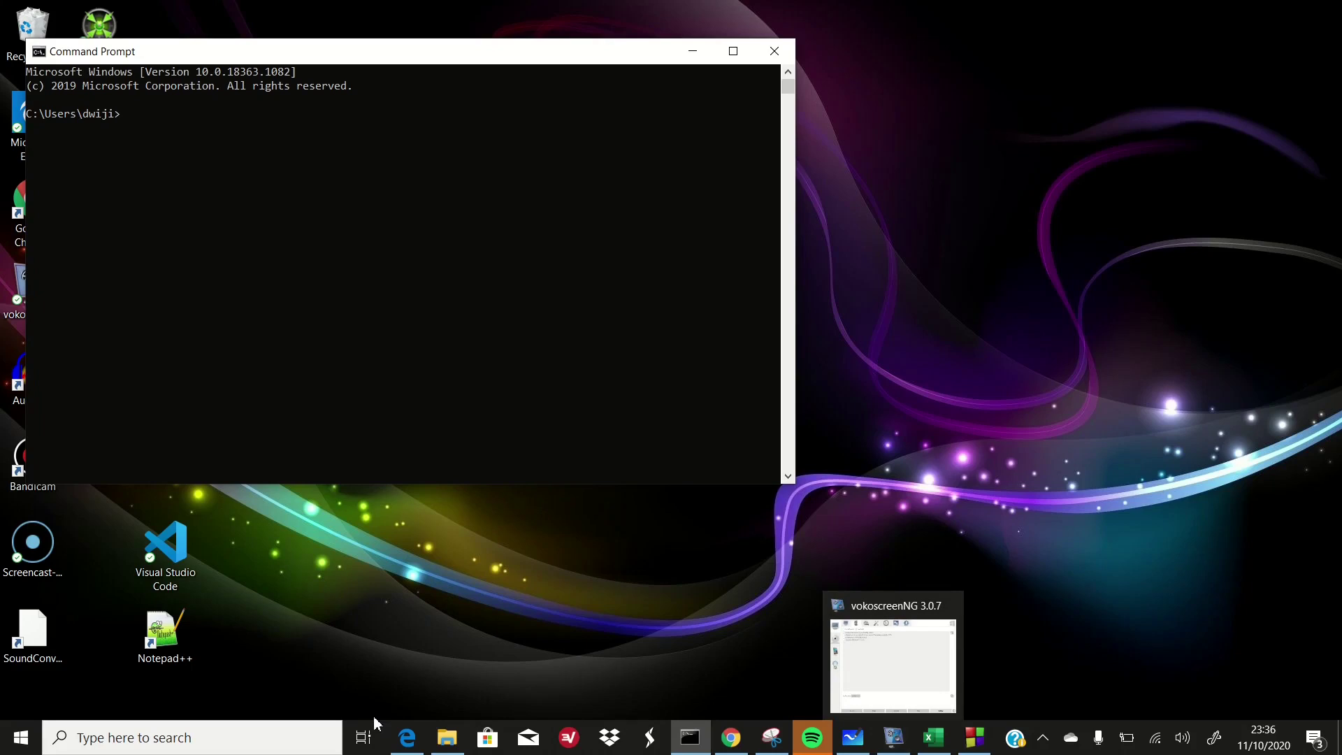
Launch Notepad++ beside the Command Prompt and open ganjil-asli.c from D:\dwijim\kuliah\dasar dasar pemrograman\coding.
double_click(185, 638)
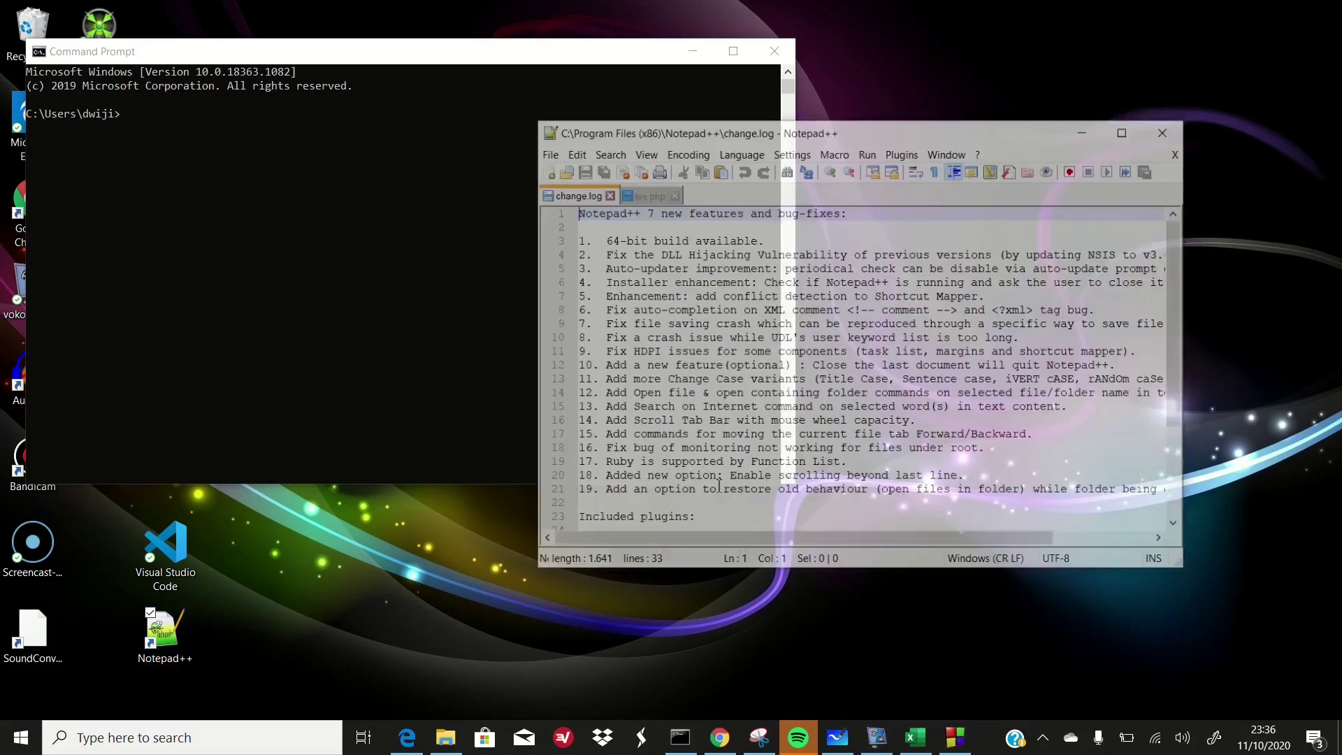
drag(1057, 138, 1185, 167)
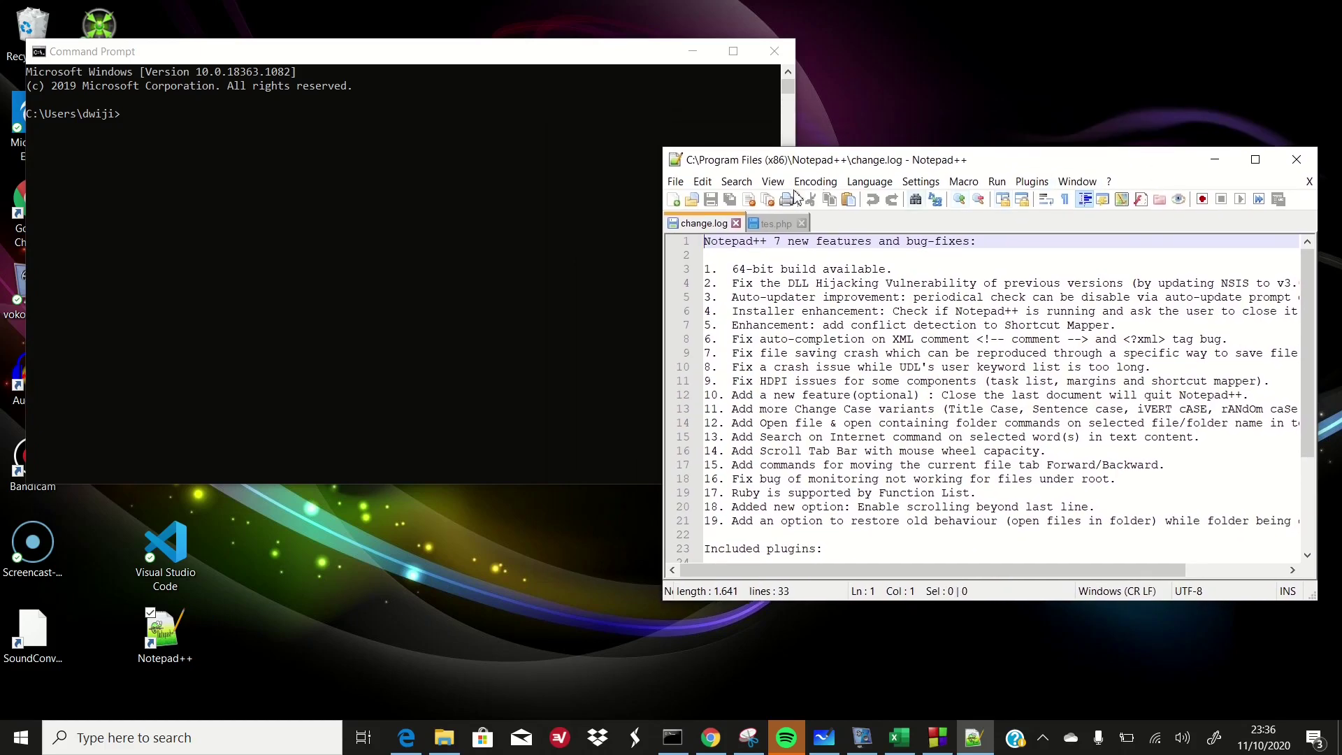
click(675, 182)
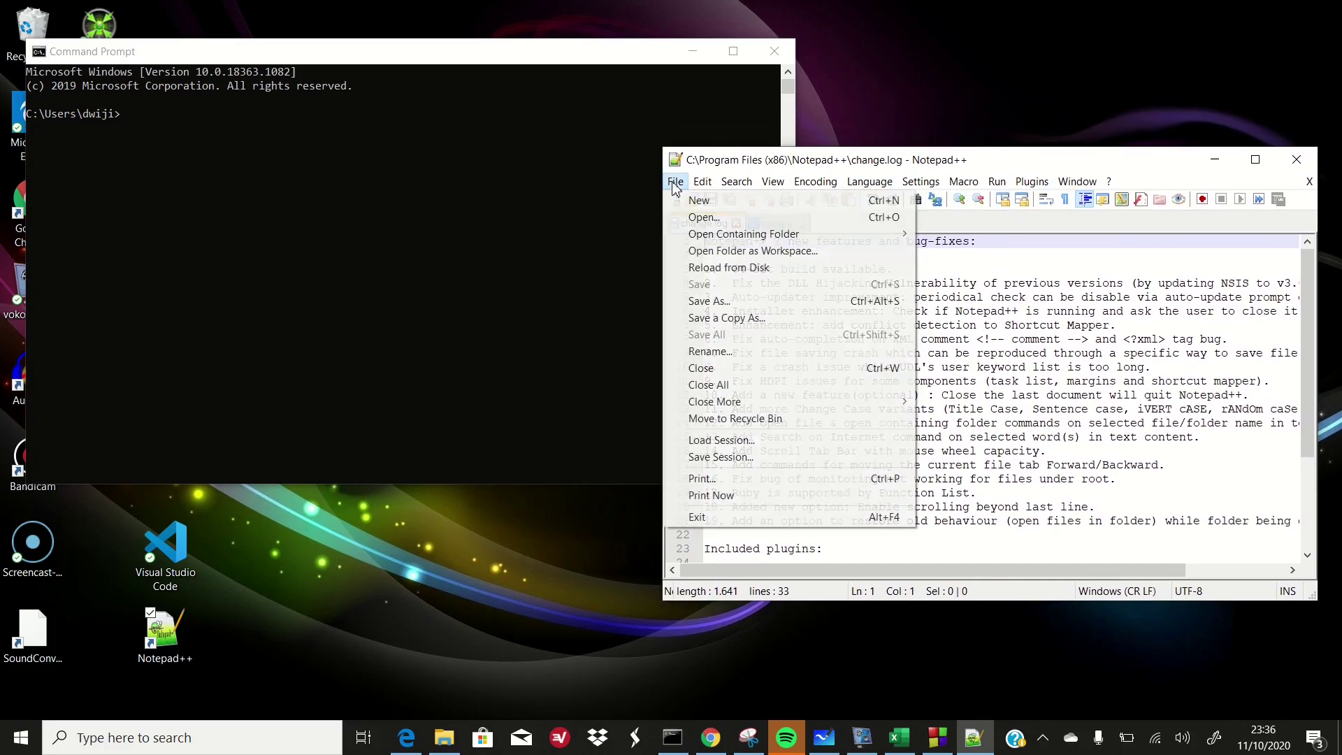
click(713, 218)
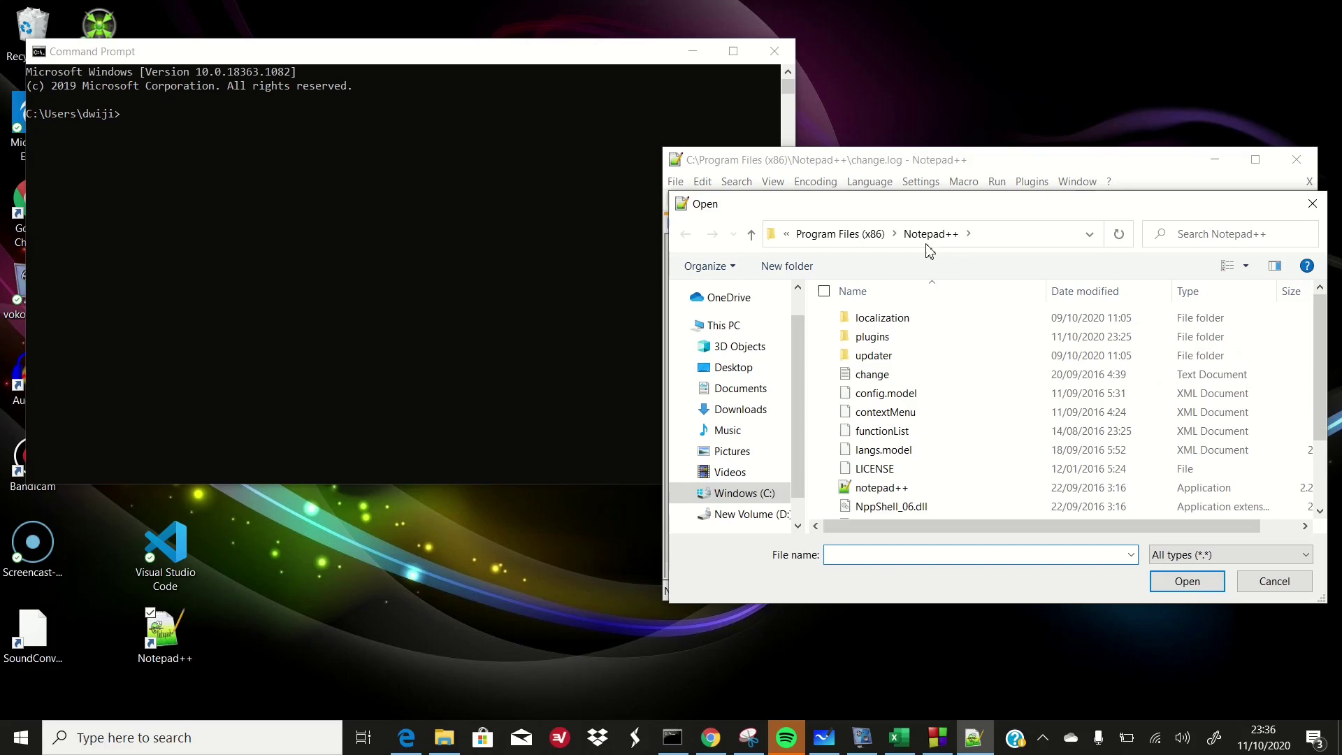
click(769, 514)
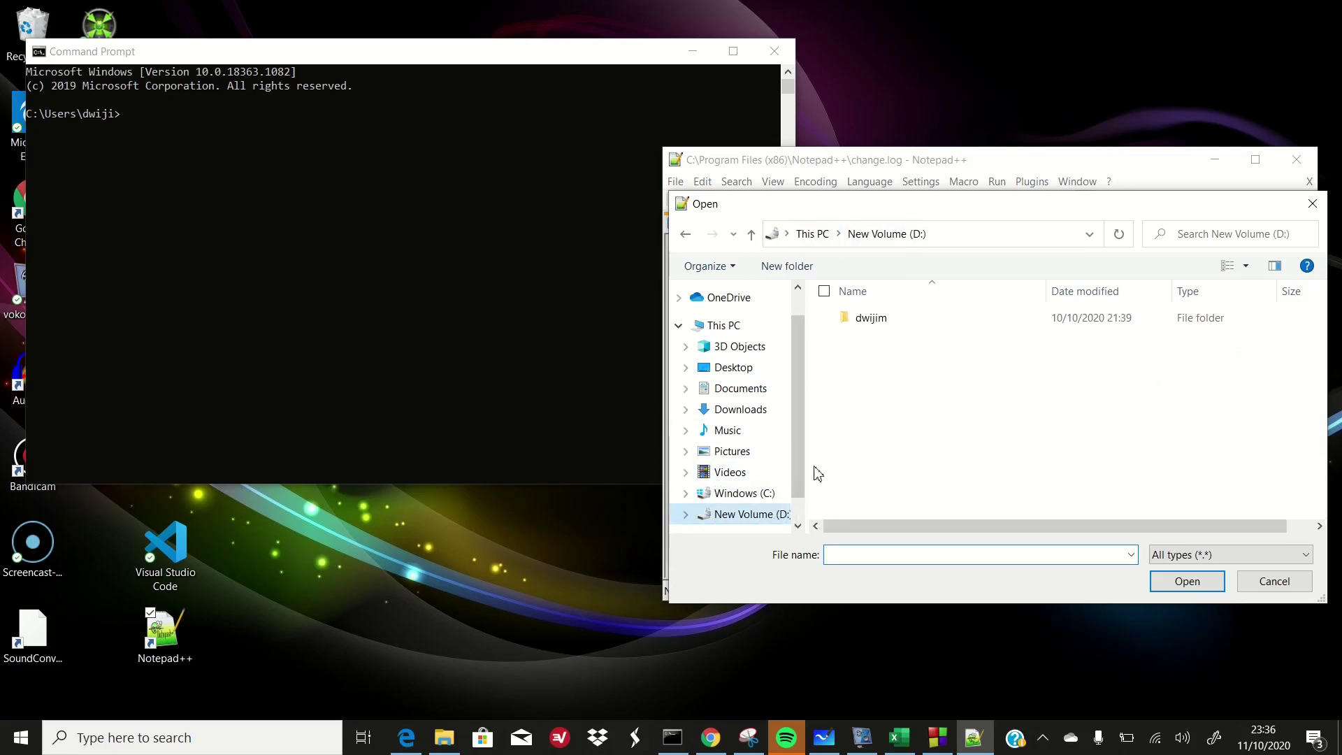
double_click(878, 323)
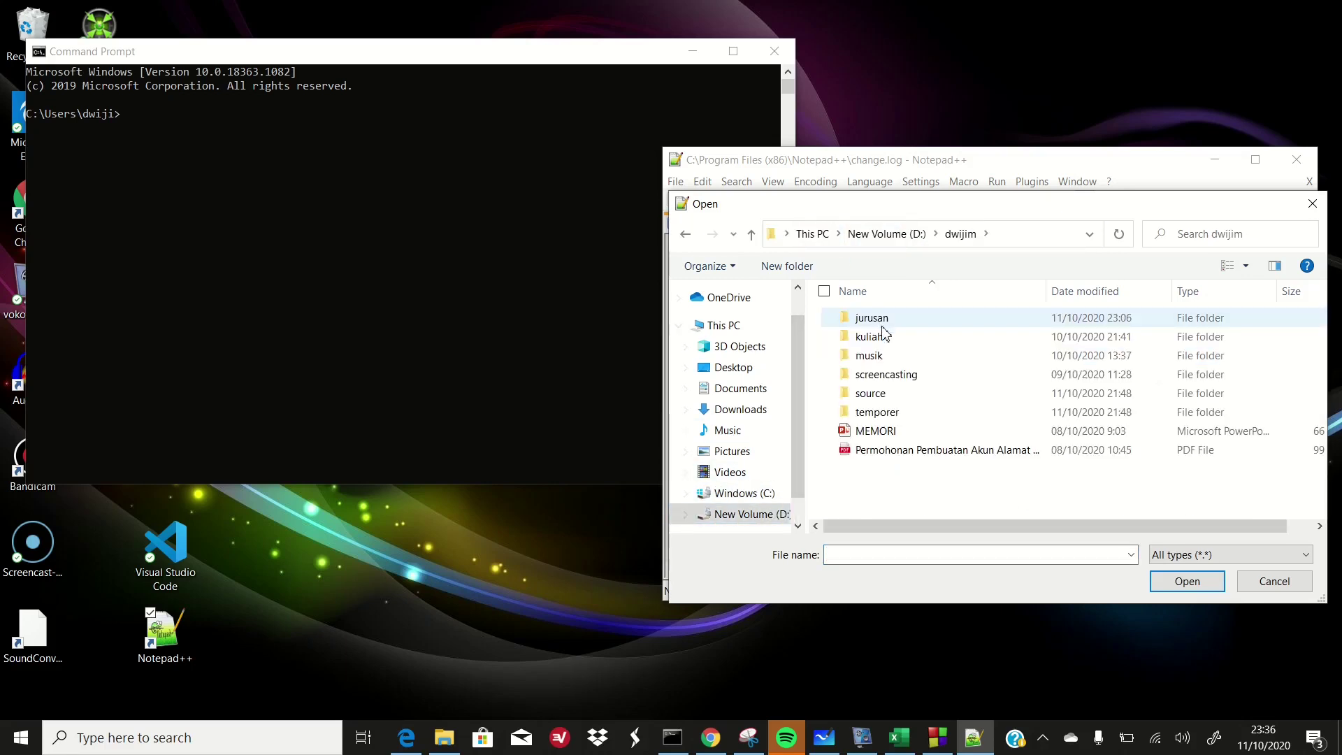
double_click(885, 335)
double_click(892, 323)
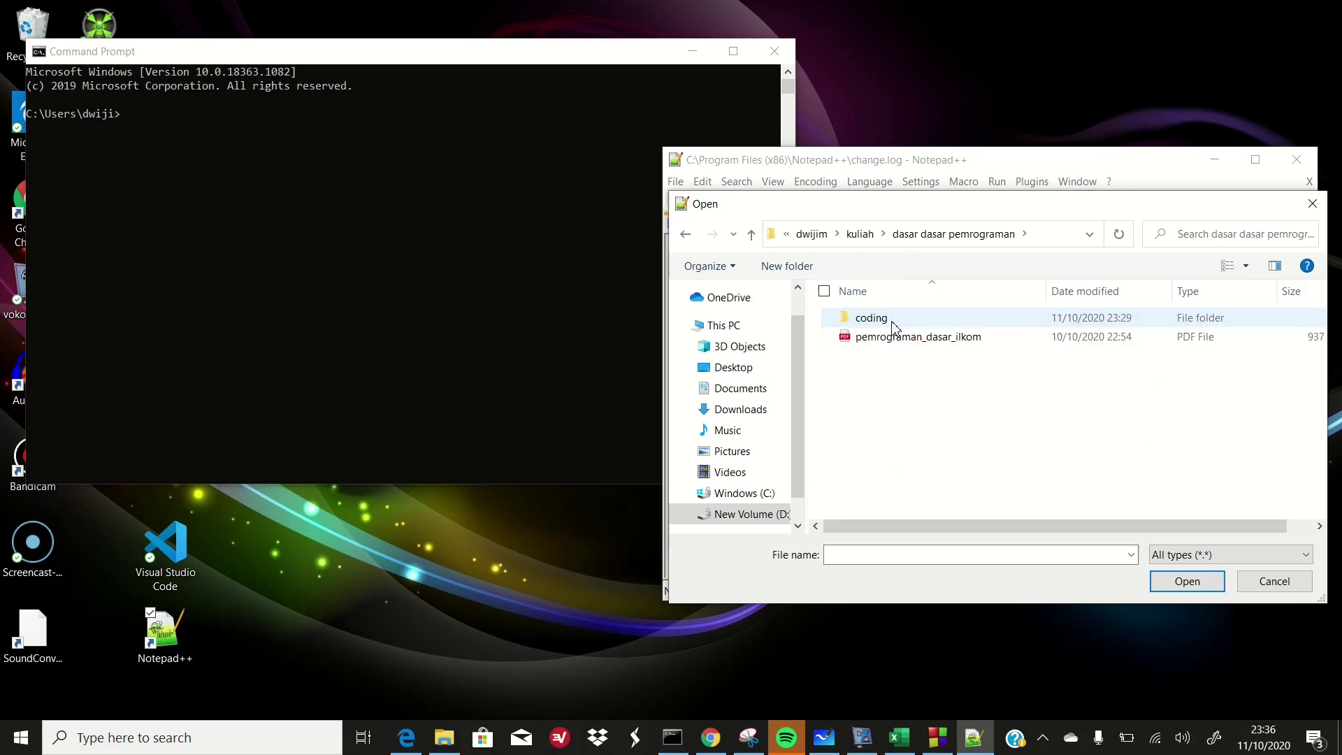
double_click(889, 322)
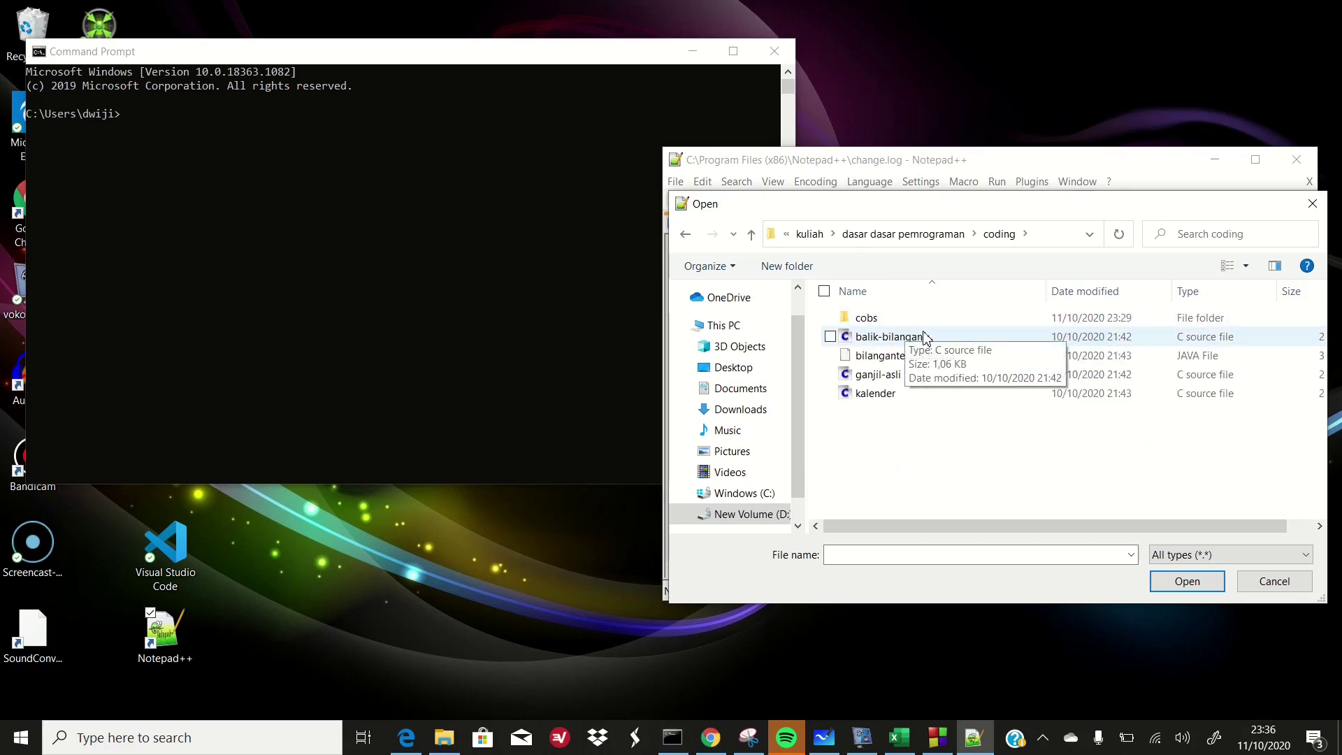
double_click(894, 376)
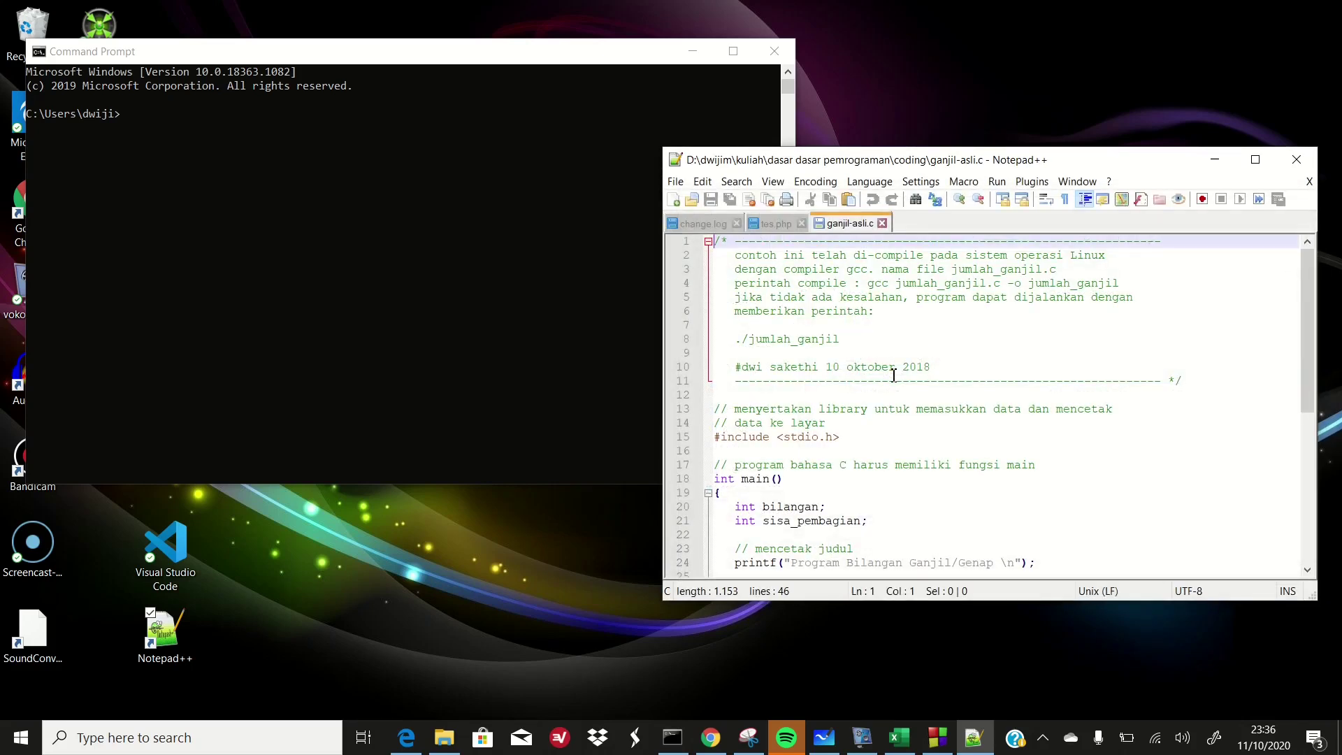
Review the code of ganjil-asli.c, from its header comment with the gcc compile command to the main function.
scroll(894, 376, down, 5)
scroll(893, 376, up, 2)
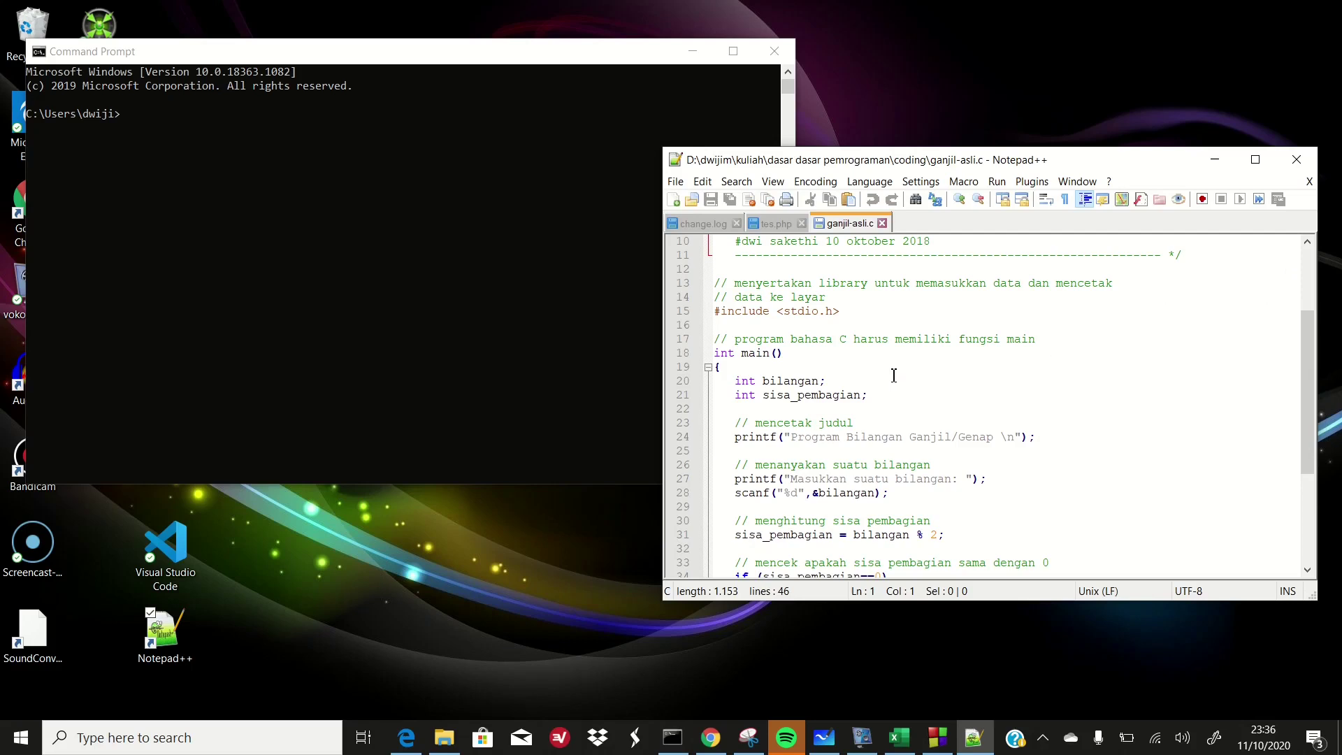
scroll(894, 376, up, 3)
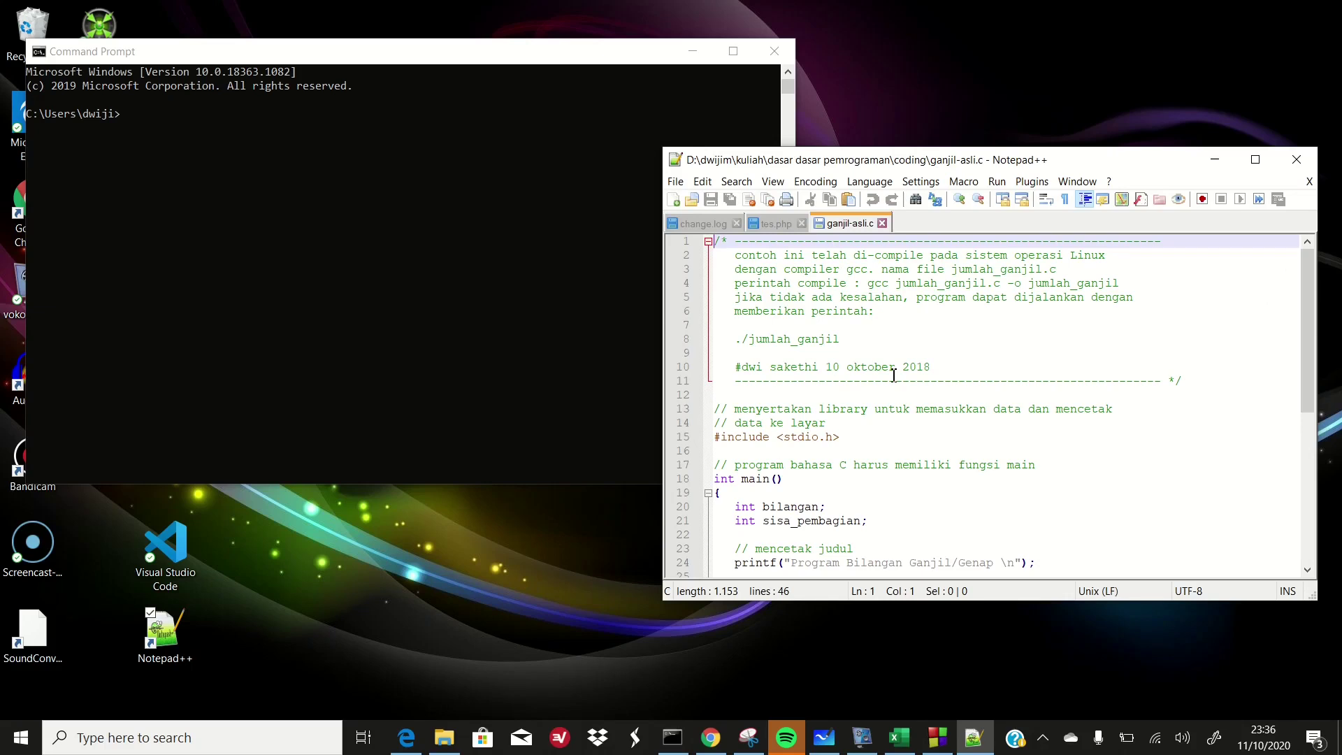
scroll(894, 376, down, 3)
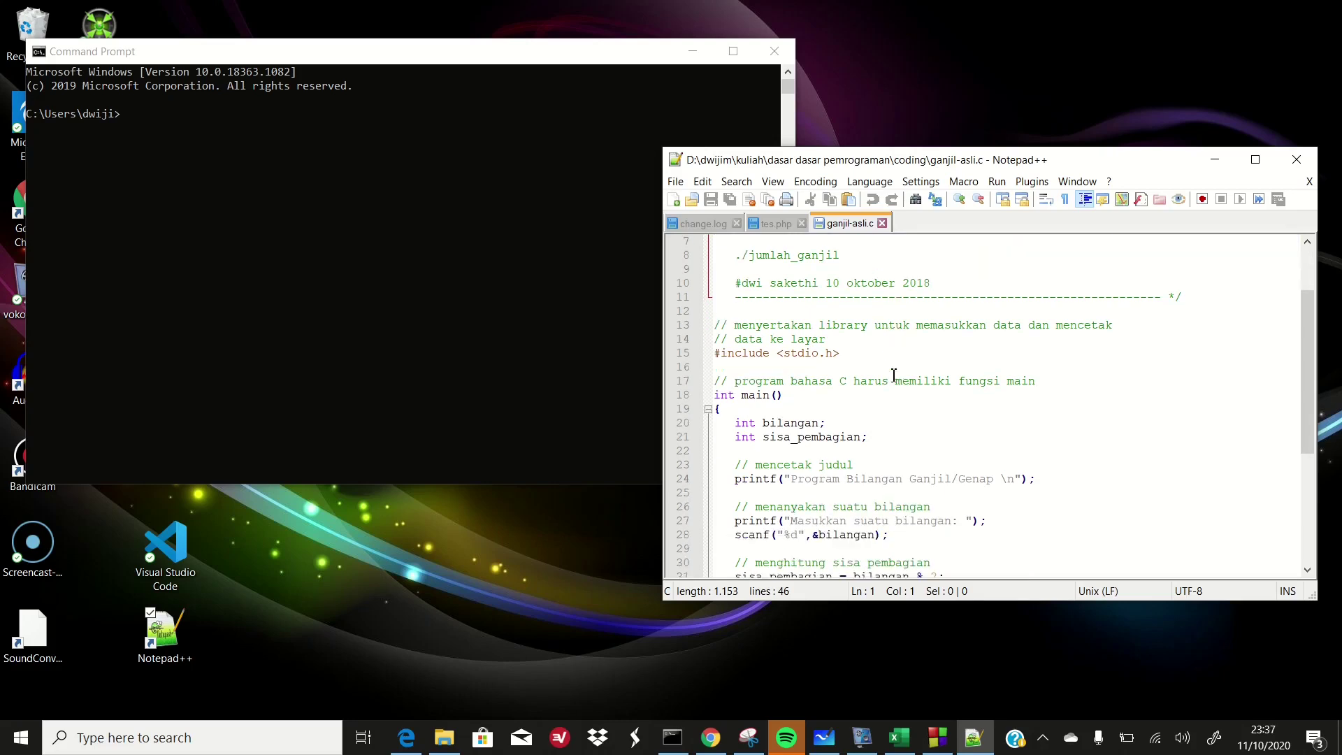
scroll(896, 364, up, 1)
scroll(896, 363, up, 1)
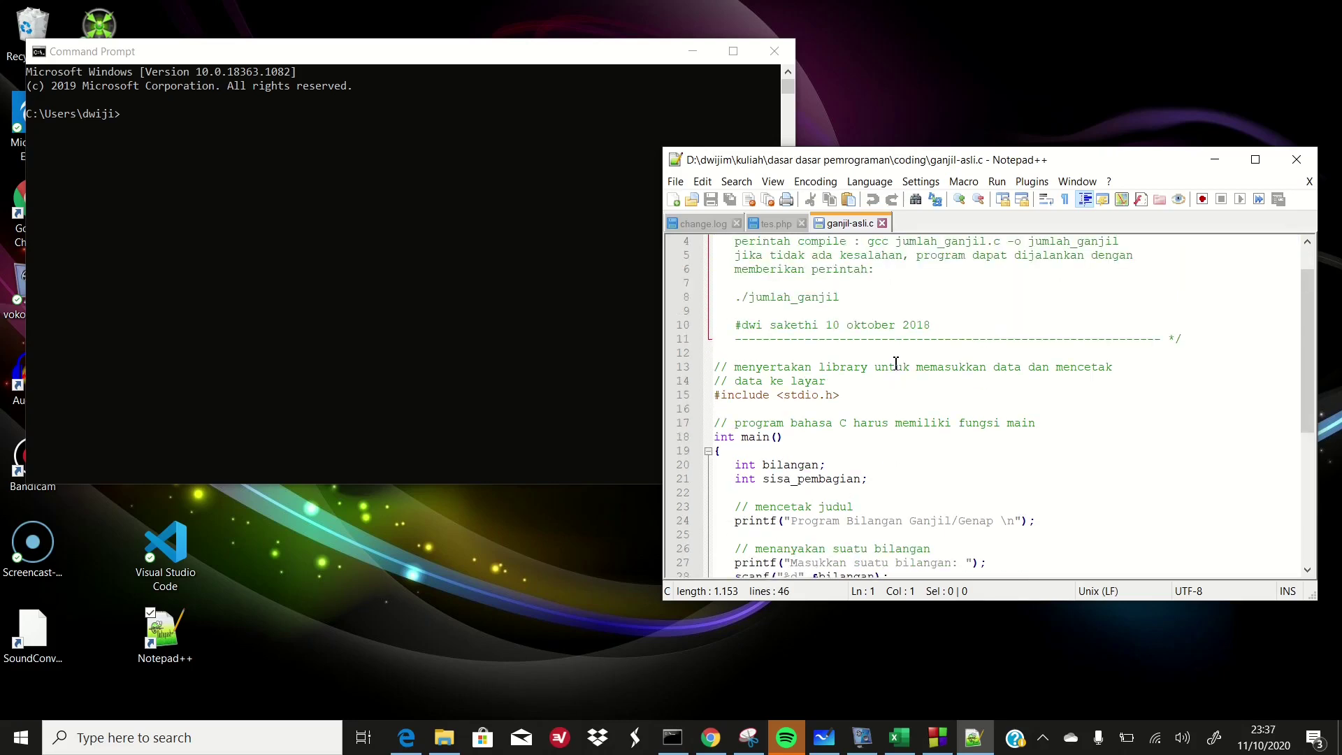
In Command Prompt, change to drive D:, enter the dwijim folder and list its contents.
click(407, 364)
text(cd)
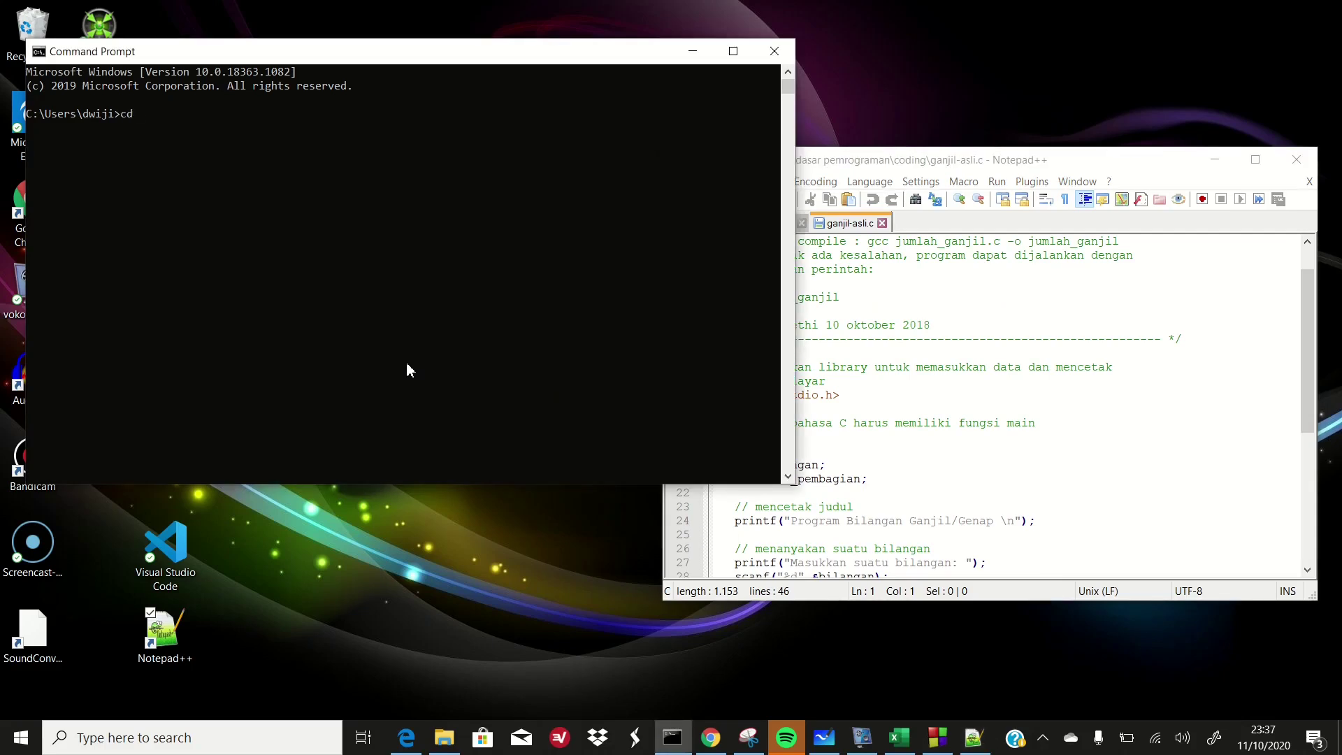
key(BackSpace)
key(BackSpace)
key(BackSpace)
text(d:)
key(Return)
text(cd dwijim)
key(Return)
text(dir)
key(Return)
Change into the kuliah folder and list its contents.
text(cd kuliah)
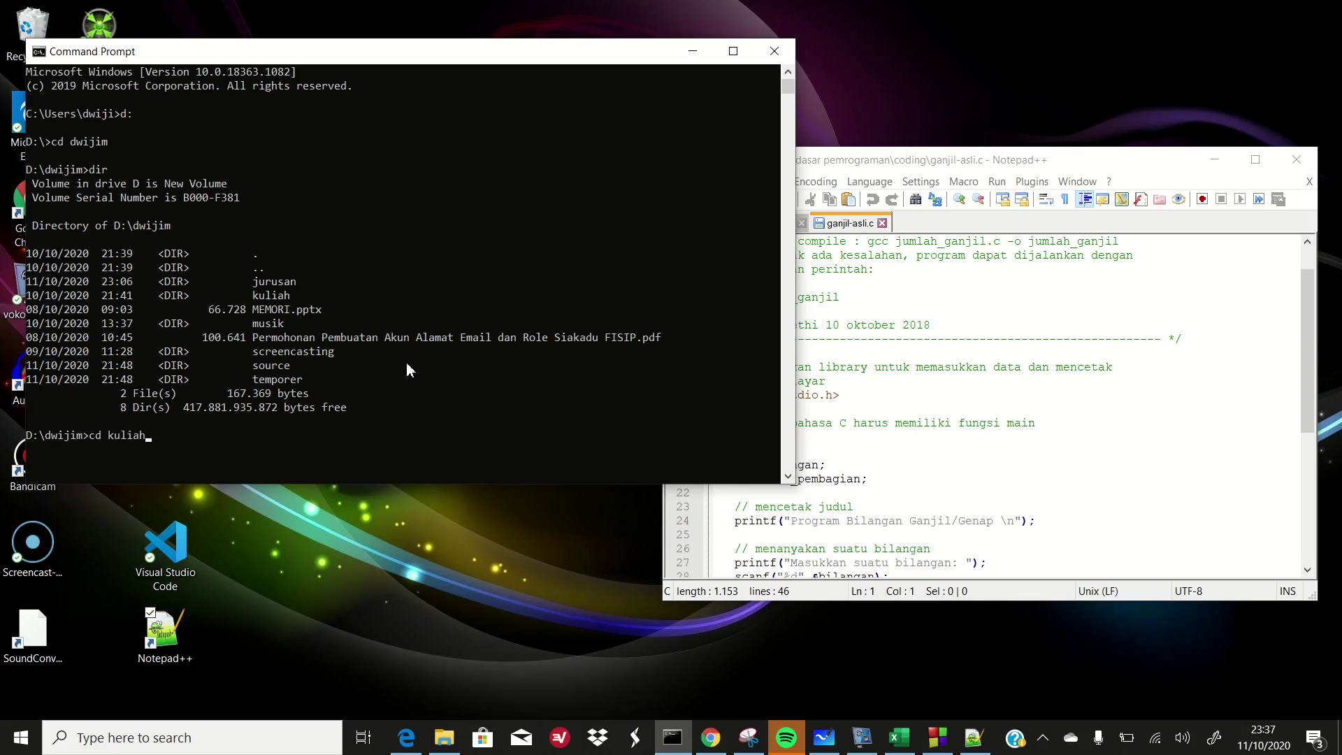
key(Return)
text(cd)
key(BackSpace)
key(BackSpace)
key(BackSpace)
text(dir)
key(Return)
Change into the "dasar dasar pemrograman" folder and list its contents.
text(cd da)
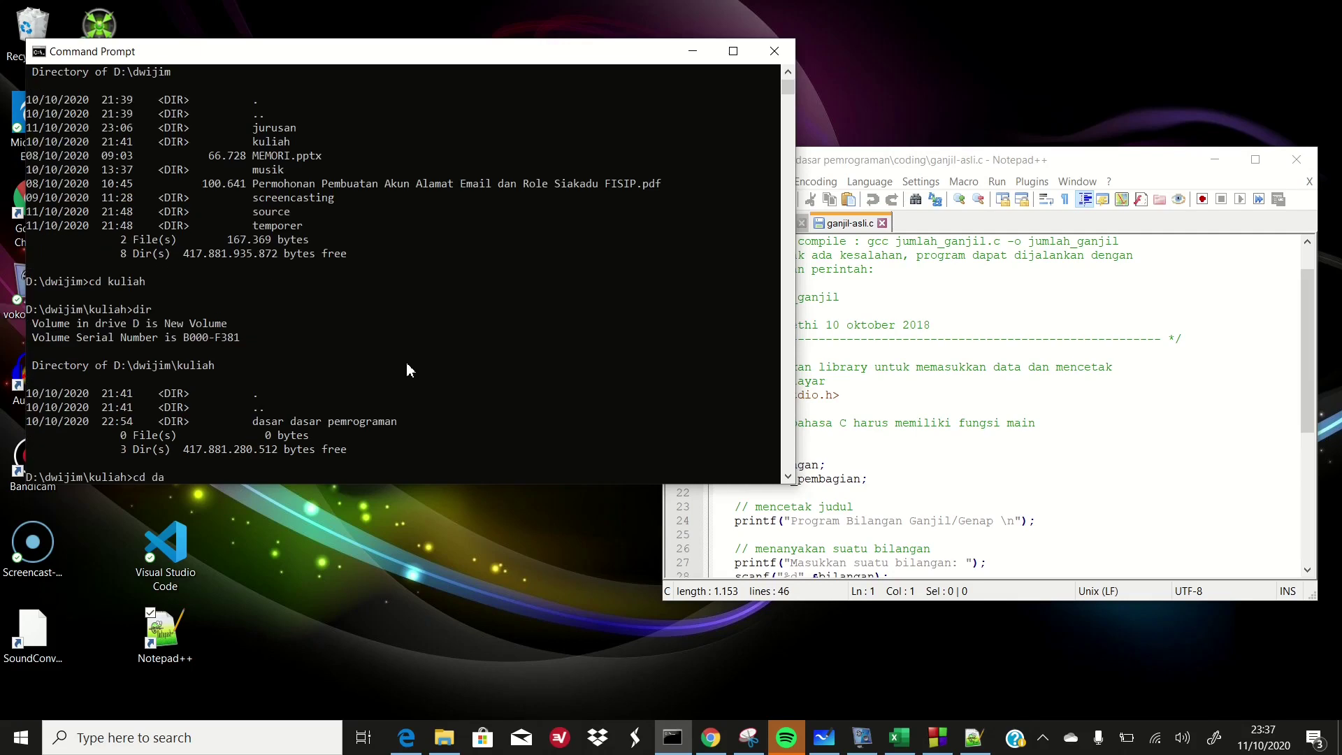
key(Tab)
key(Return)
text(dir)
key(Return)
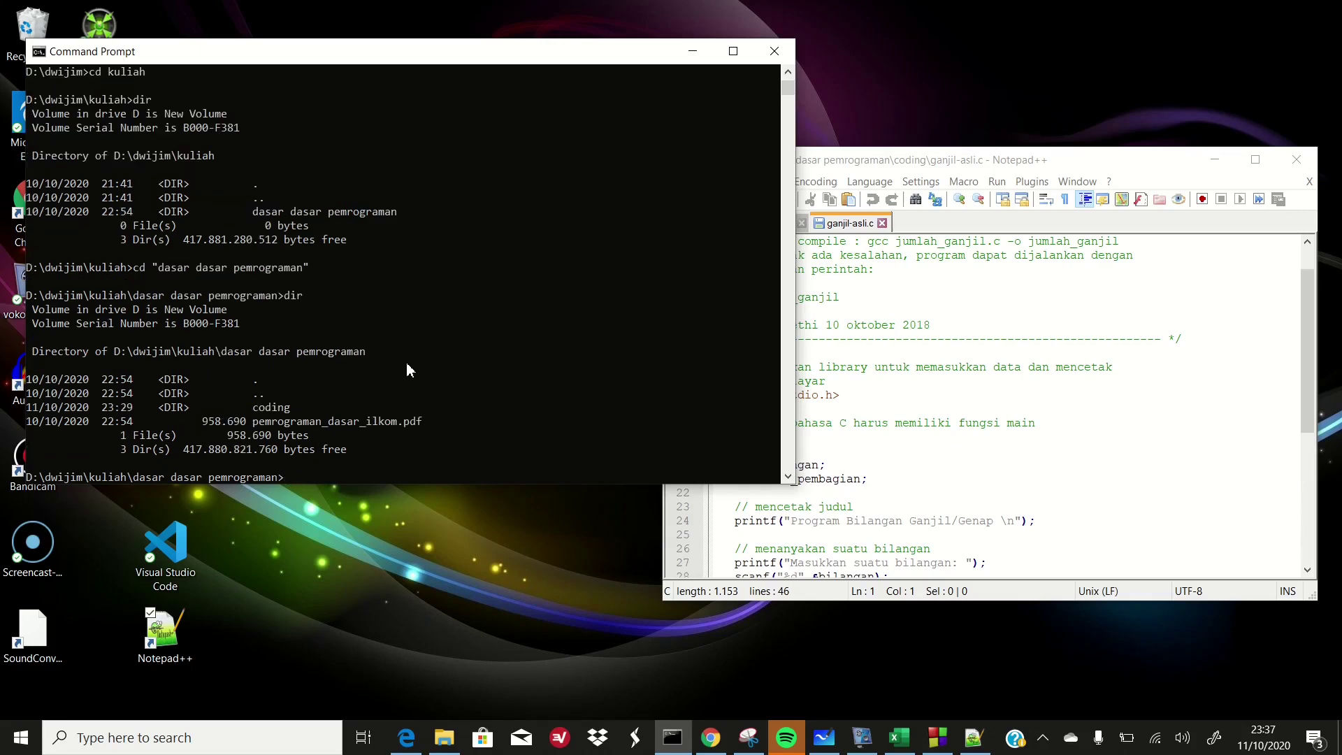
Change into the coding folder and list its files.
text(cd coding)
key(Return)
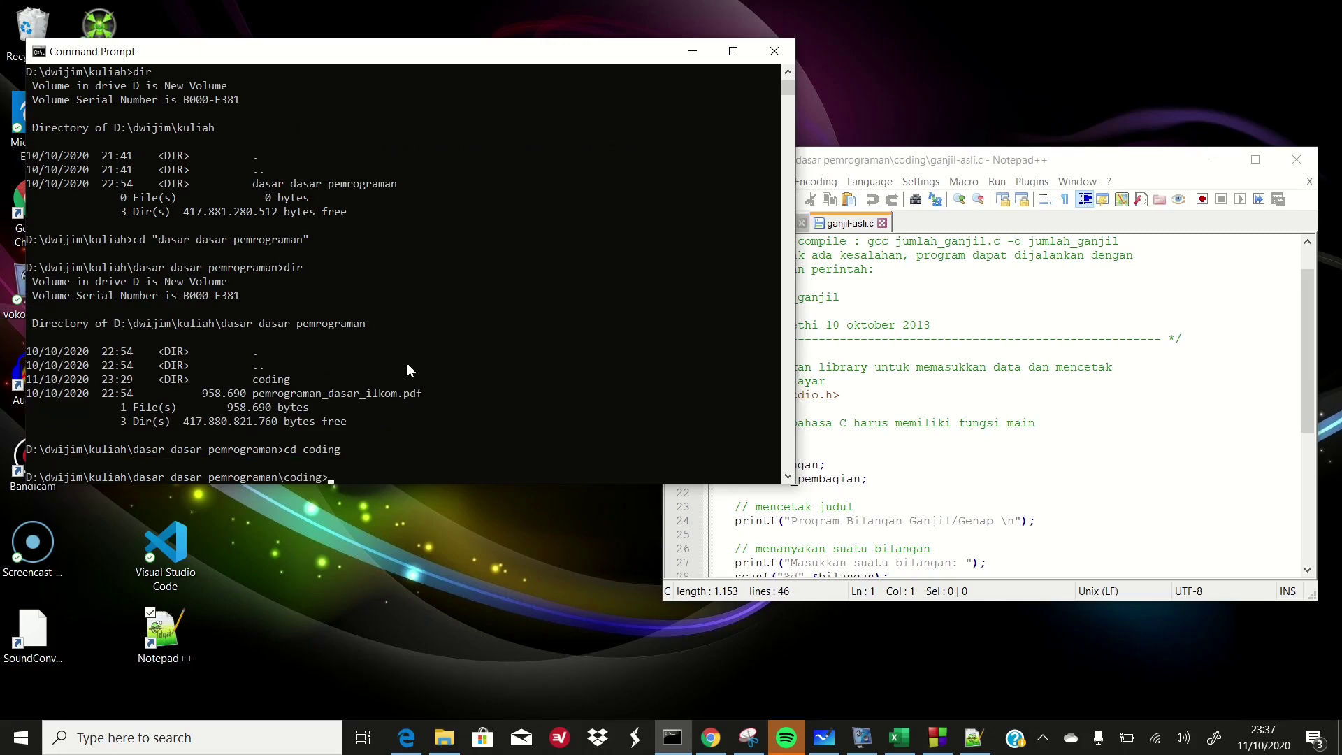
text(dir)
key(Return)
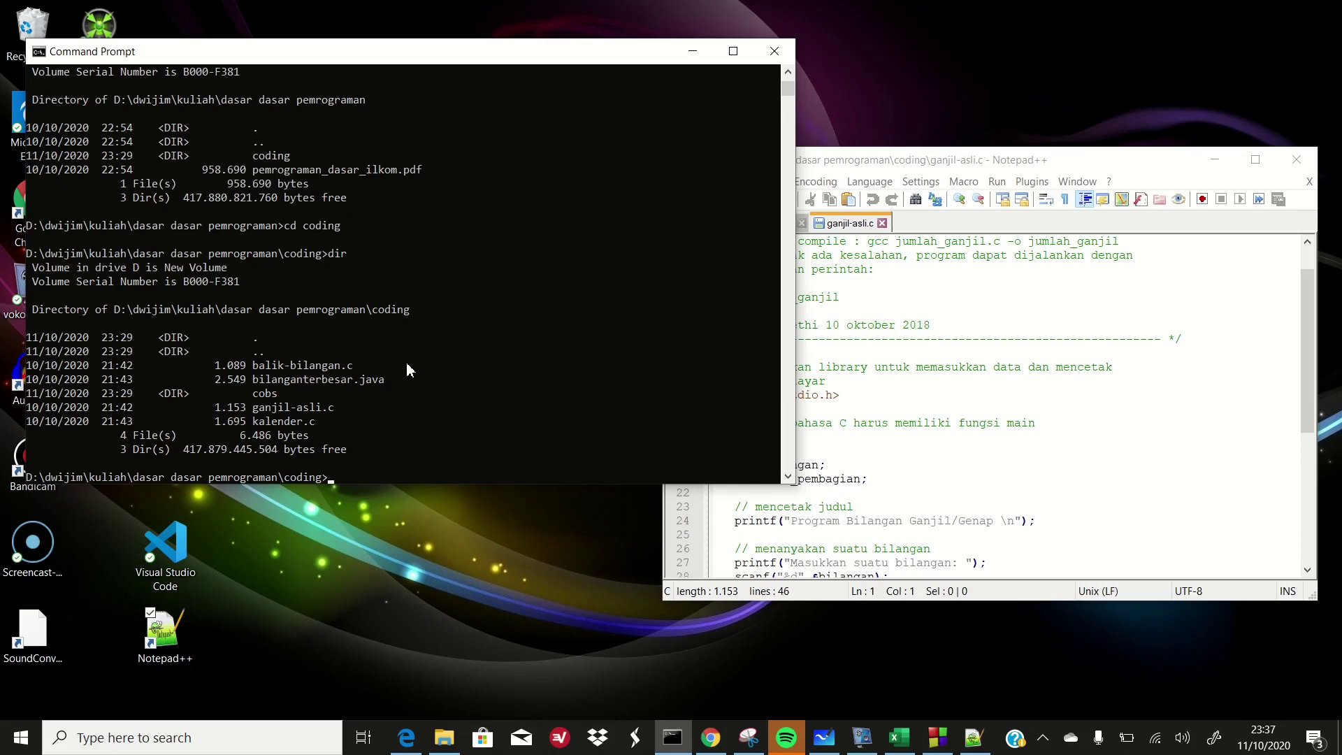
Clear the console and list the folder's C source files, filtering with *.c+ and then with *.c*.
text(ce)
key(BackSpace)
text(ls)
key(Return)
text(dir)
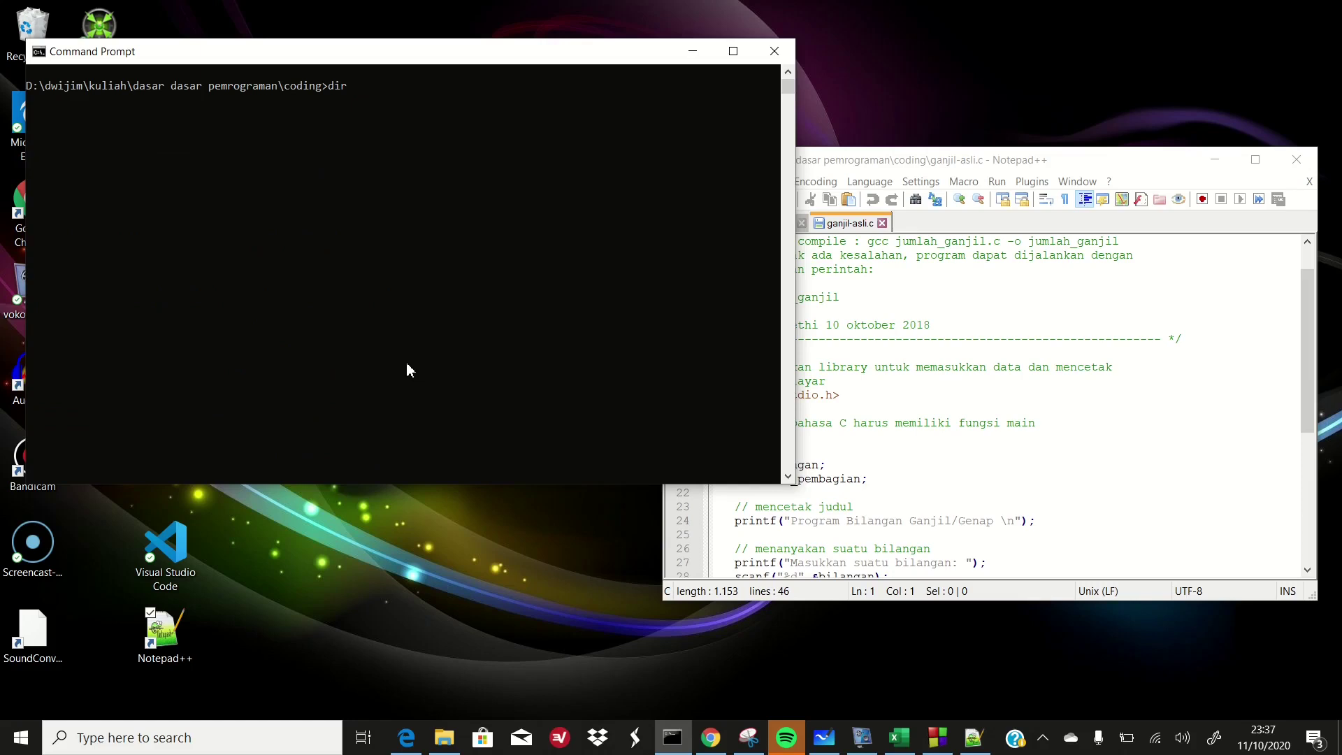
text( *.c+)
key(Return)
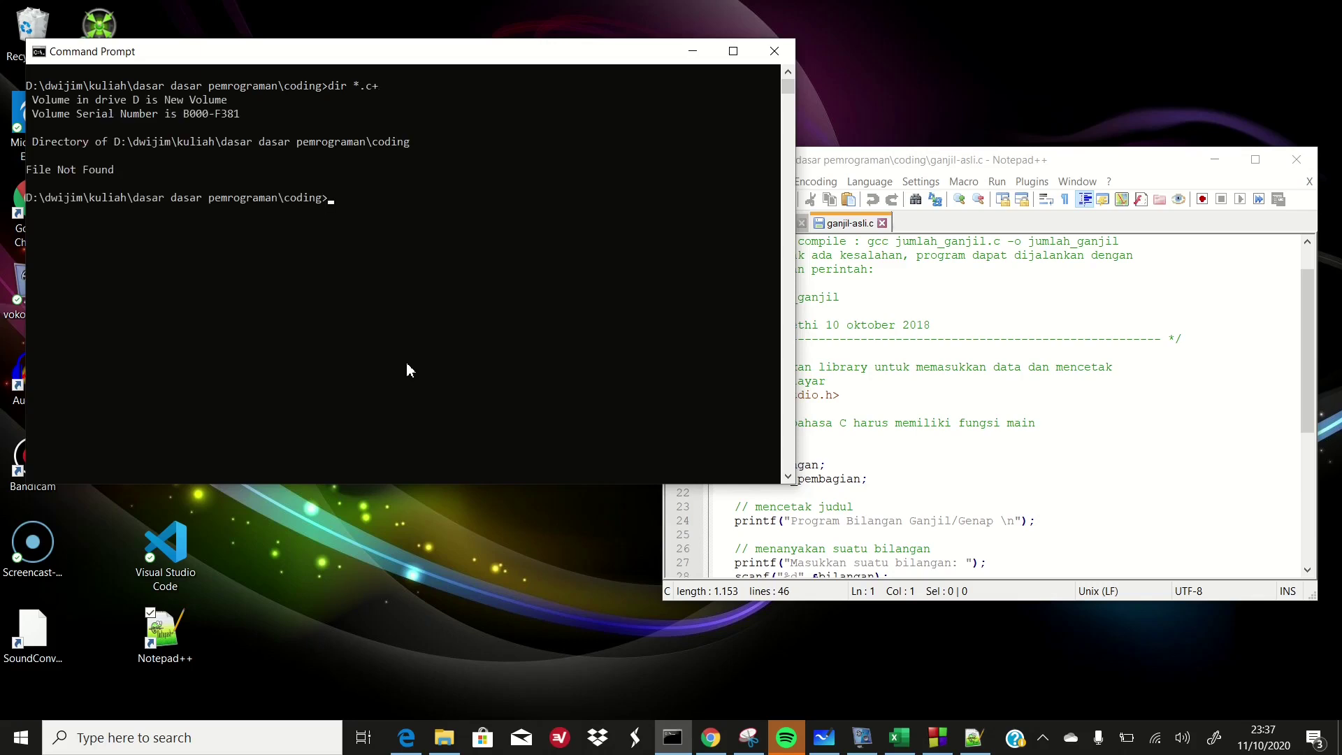
text(dir *.c*)
key(Return)
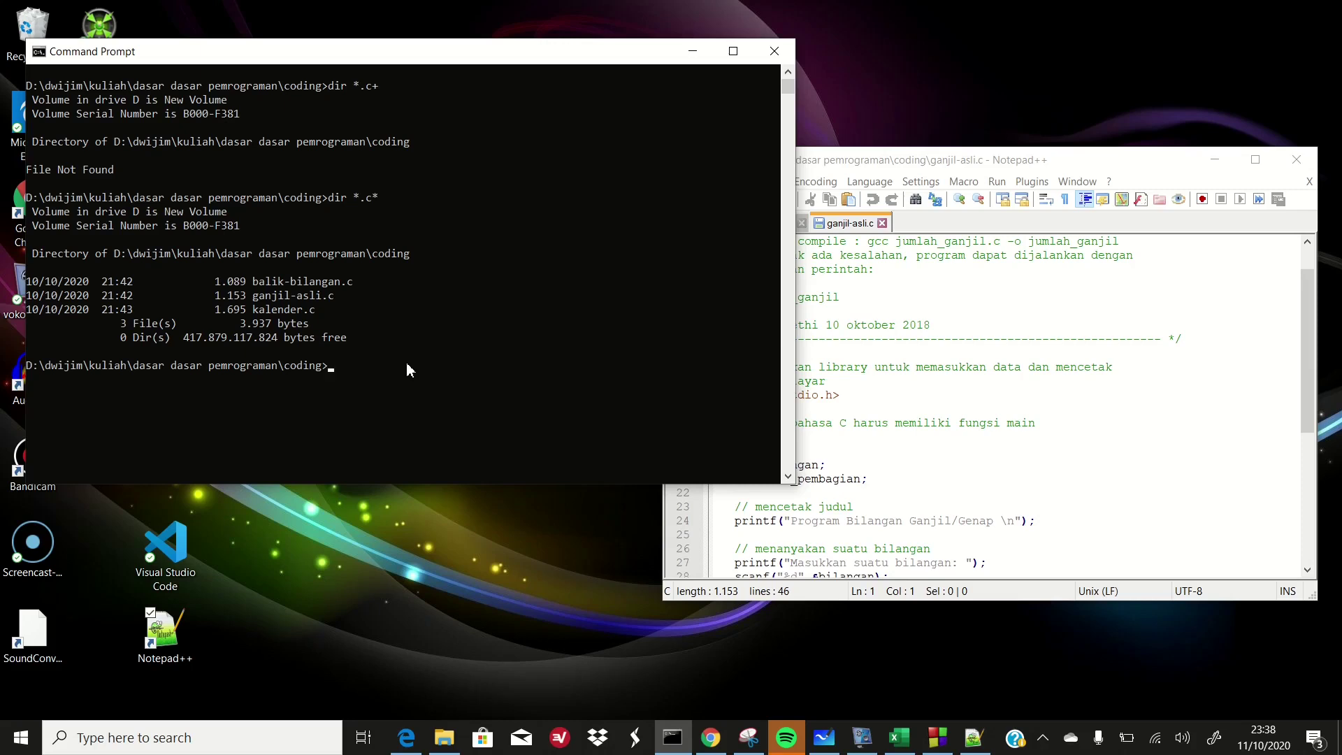
Resize the Notepad++ and Command Prompt windows to be taller and narrower so both can be read side by side.
click(972, 442)
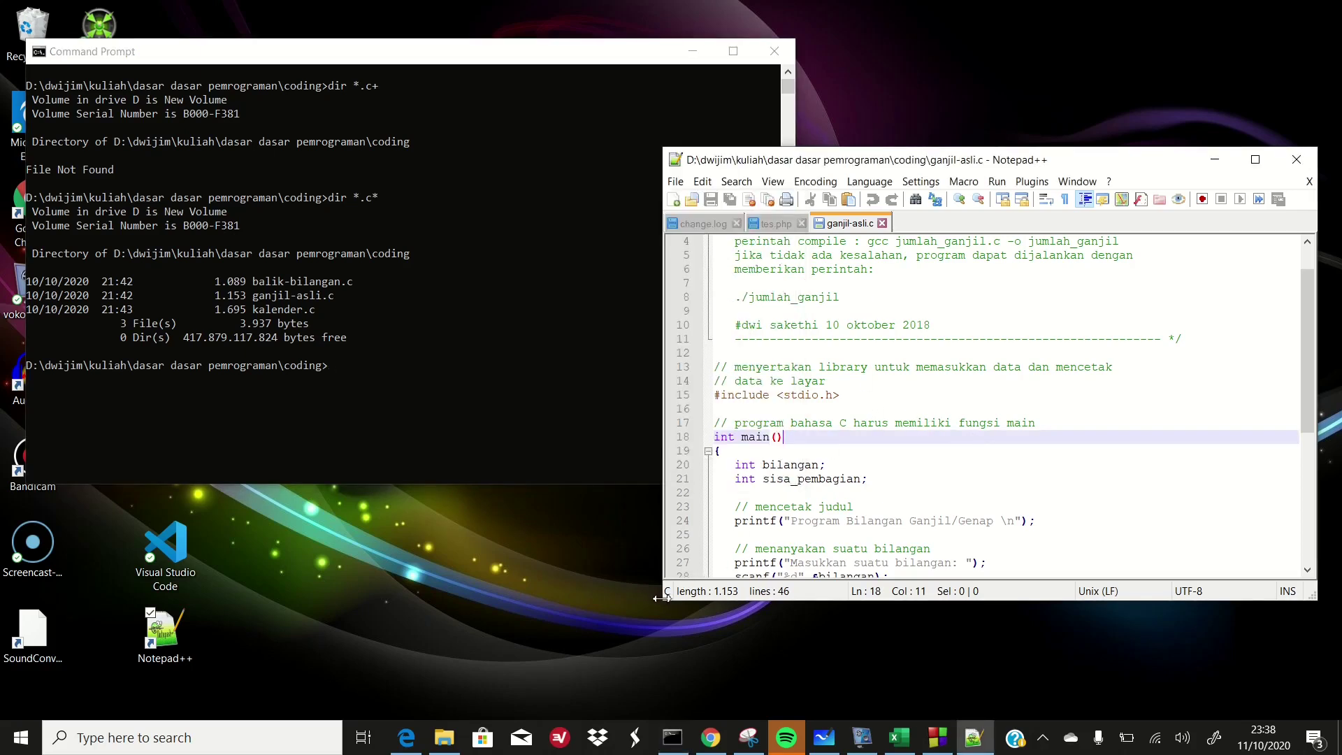
drag(663, 593, 690, 675)
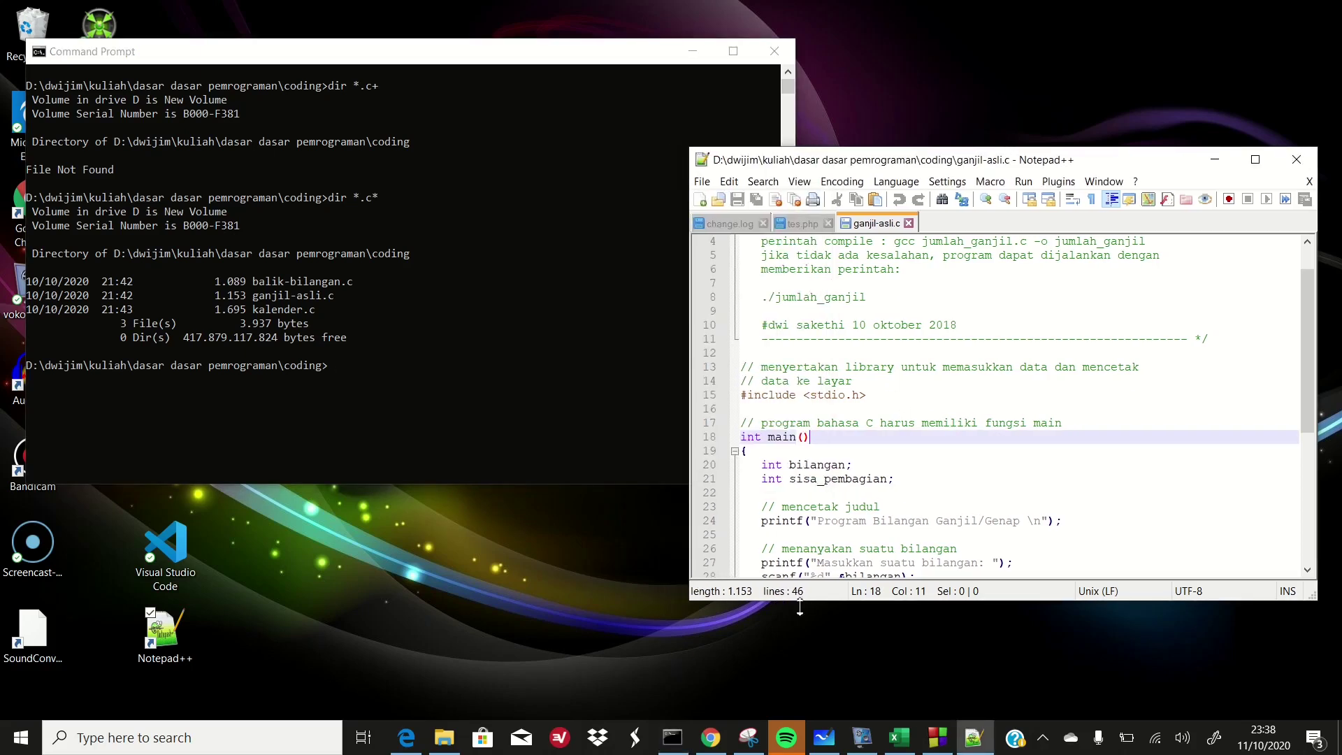
drag(833, 599, 845, 711)
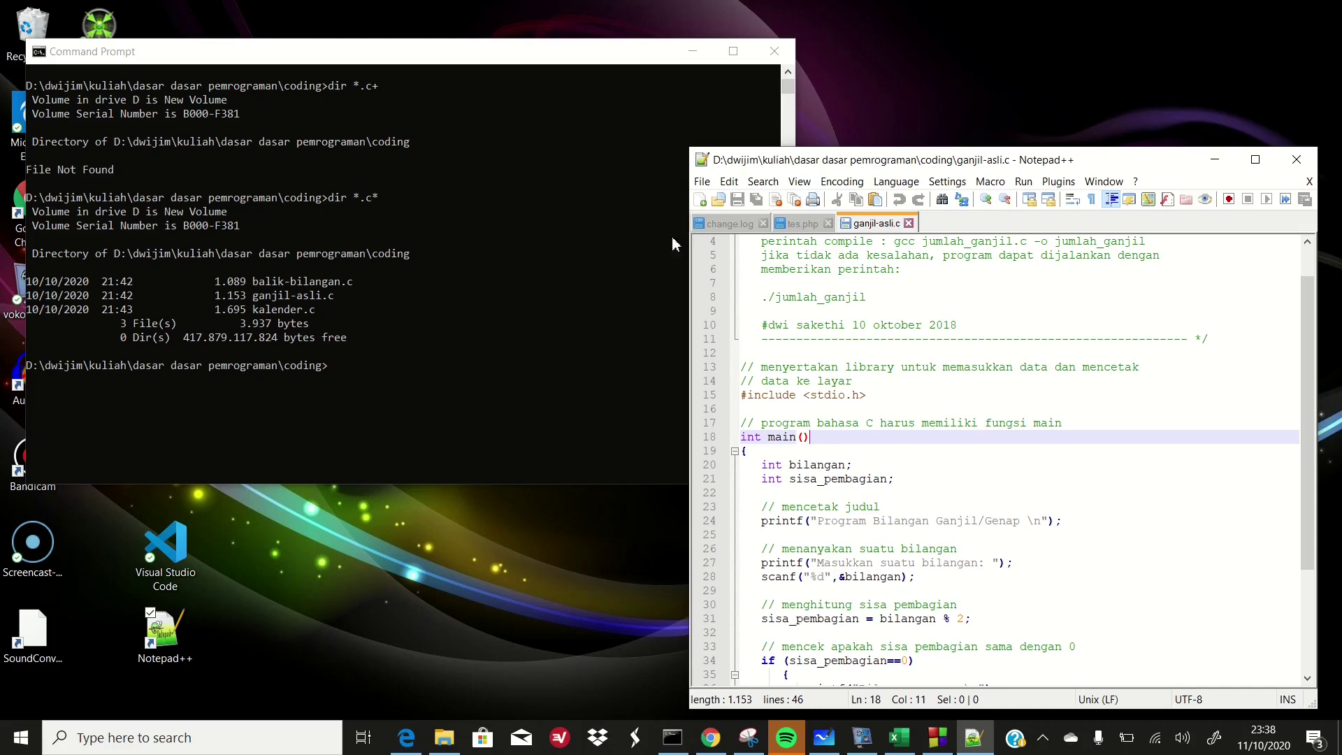
click(493, 324)
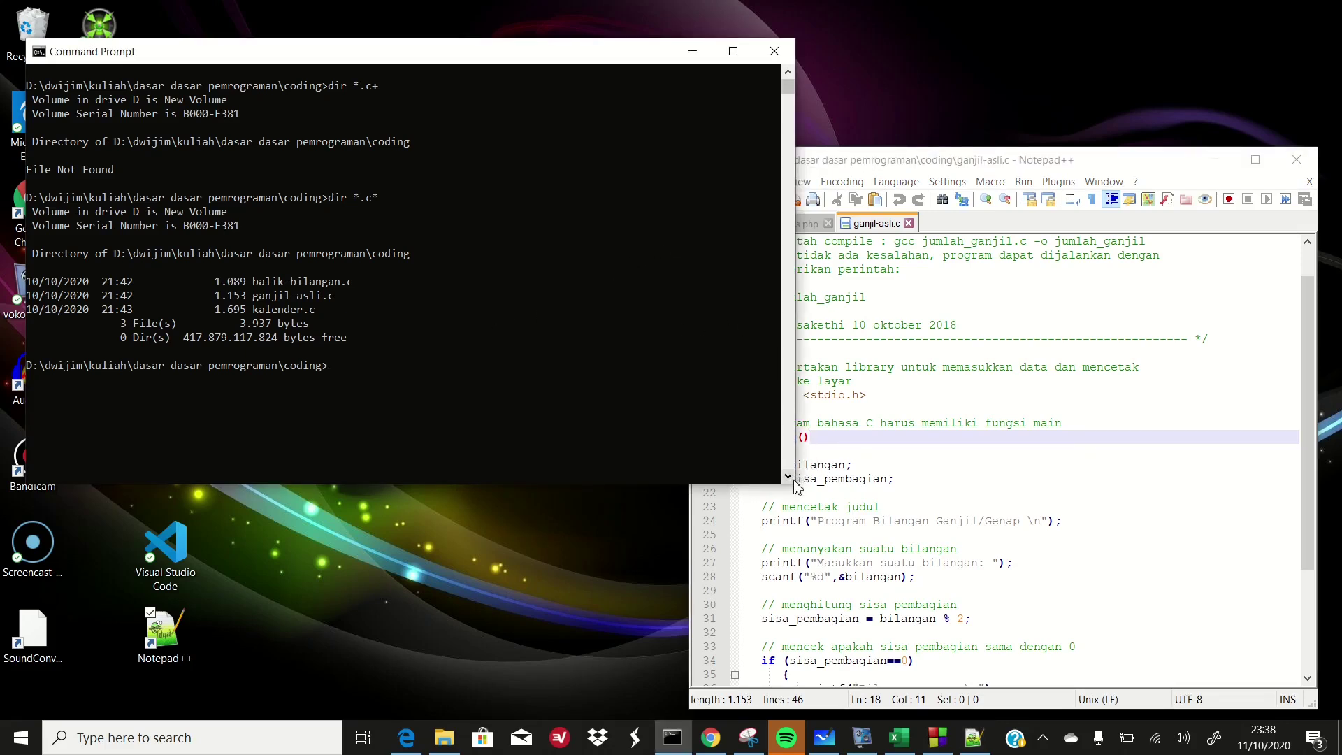
drag(797, 482, 724, 582)
click(572, 410)
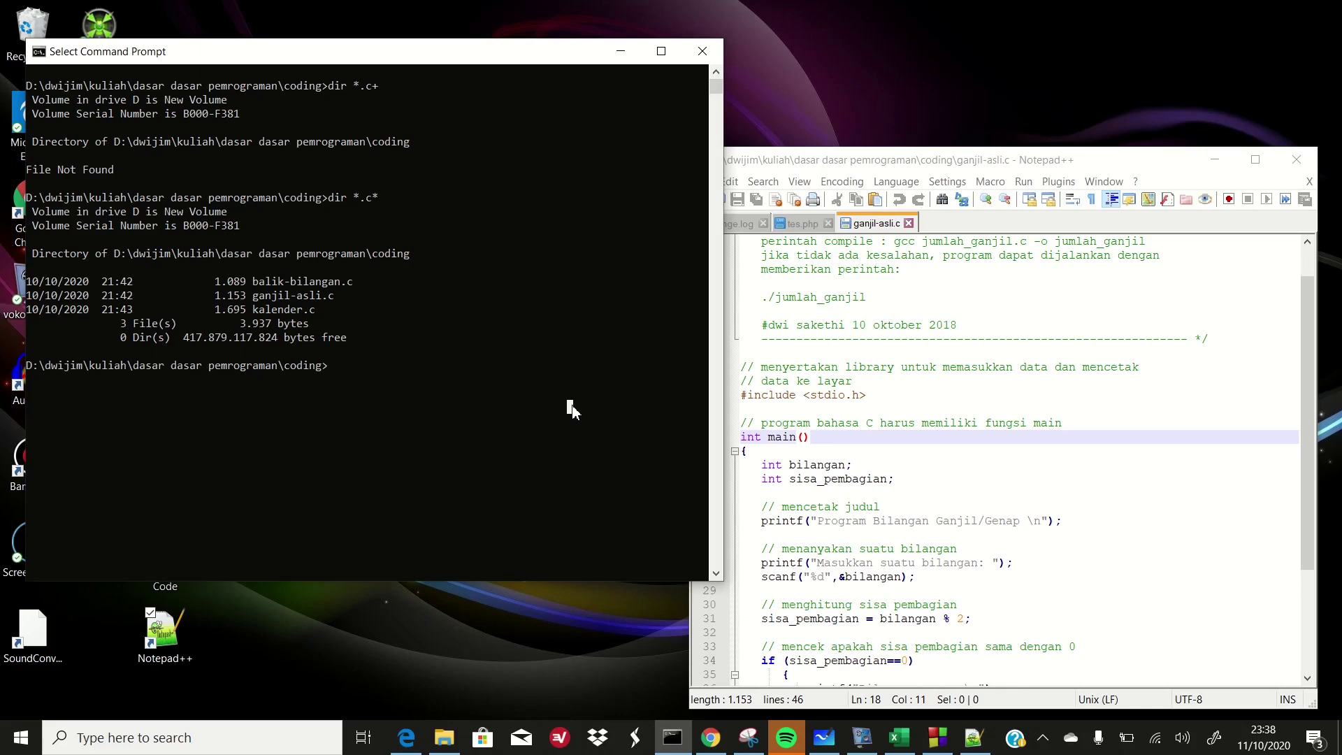
Switch to Chrome and look up the figure on compiler directory settings in pemrograman_dasar_ilkom.pdf.
mouse_move(984, 736)
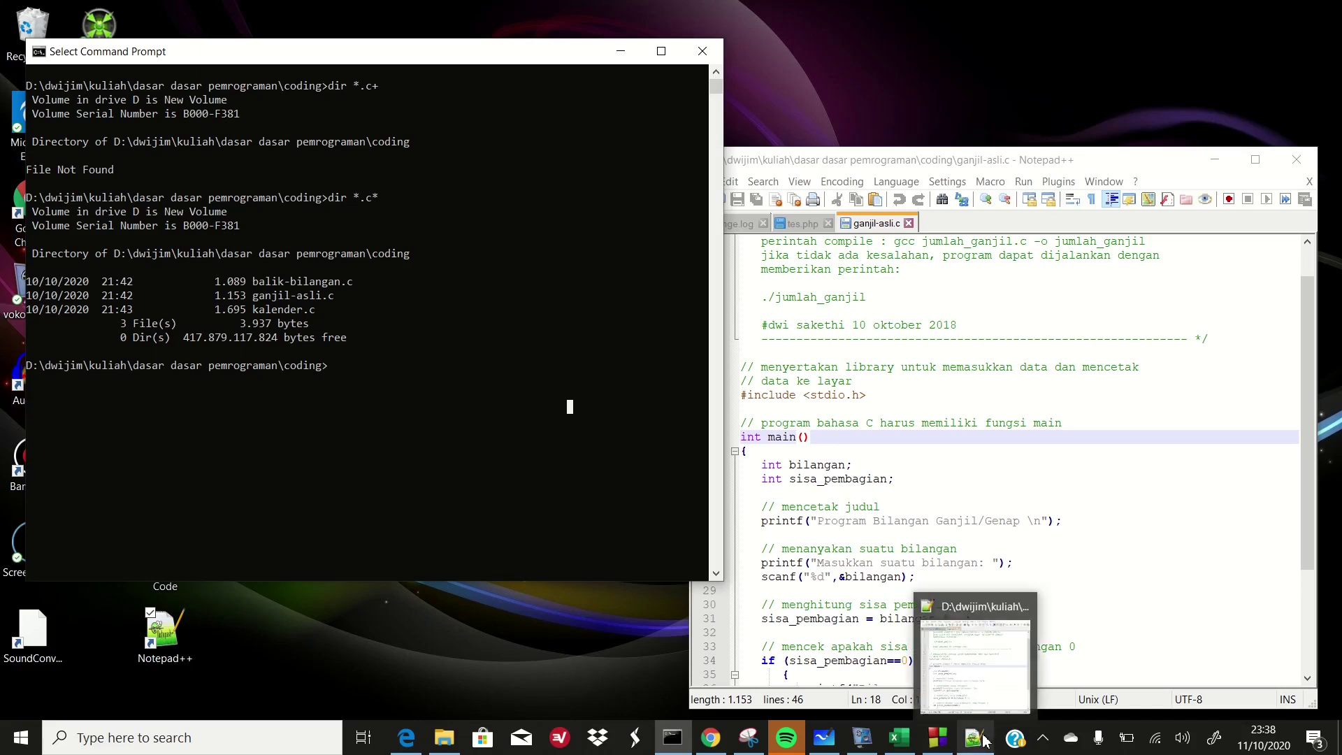
click(826, 742)
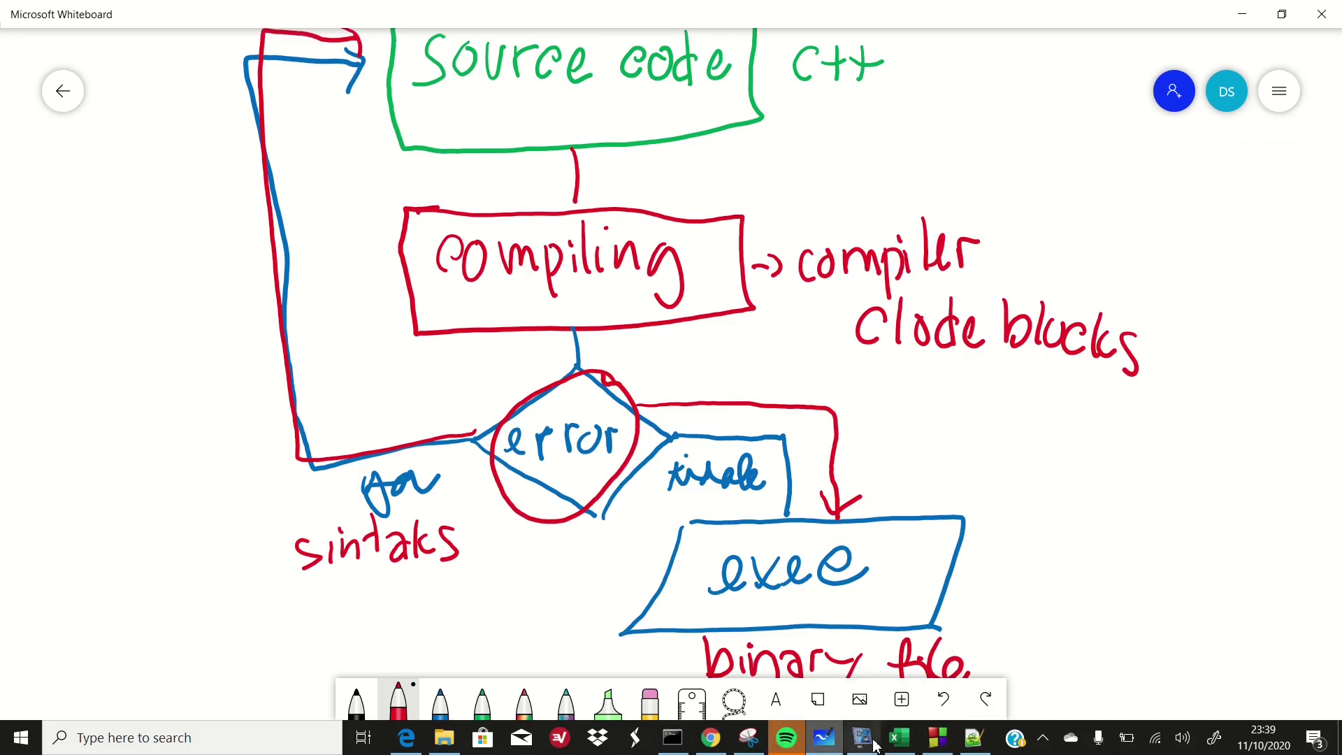
click(710, 739)
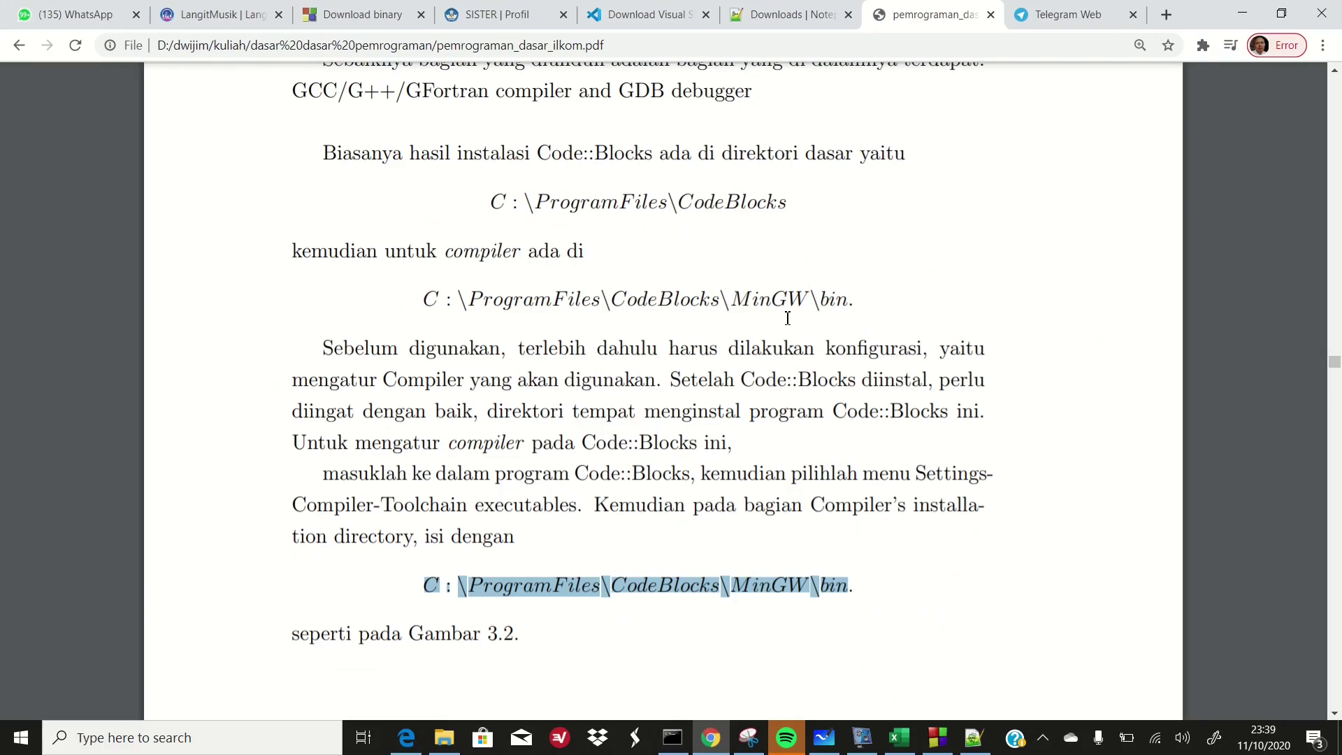
scroll(822, 404, down, 12)
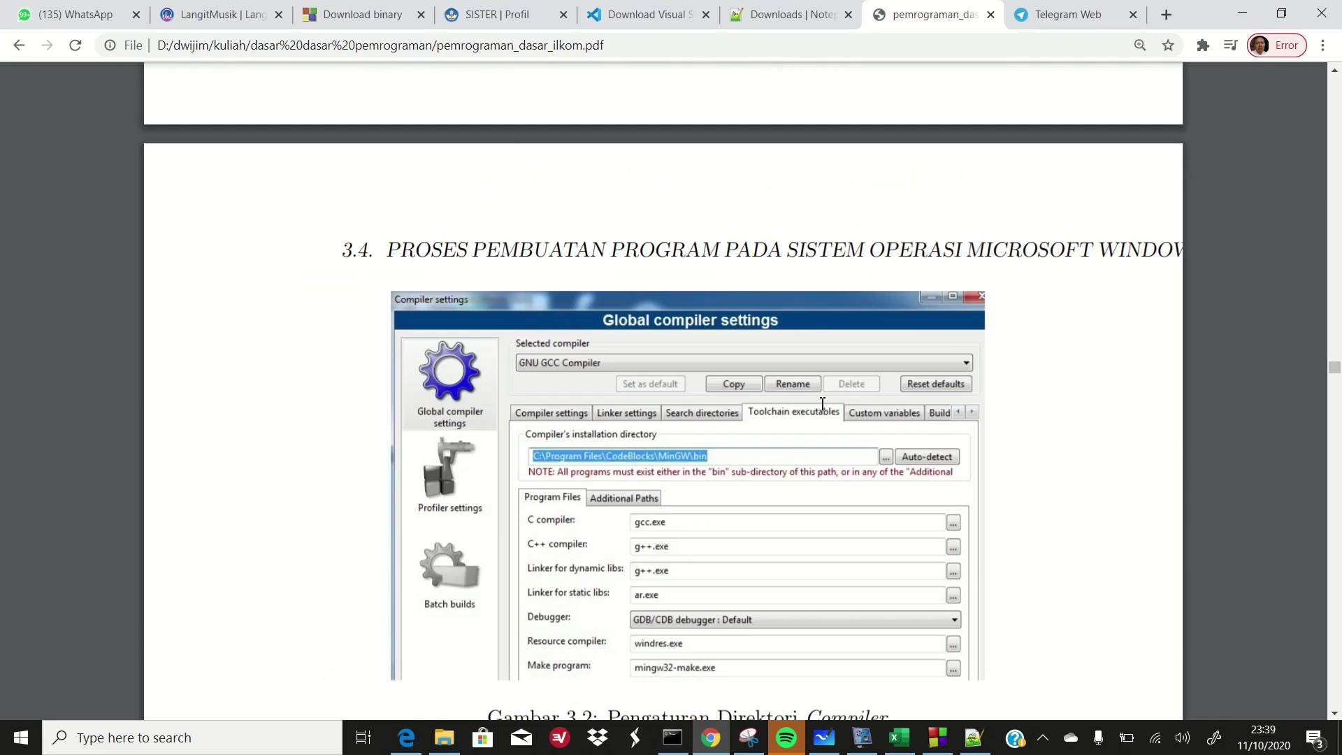
Switch to Command Prompt and test whether g++ and gcc can be run by name from the coding folder.
scroll(823, 404, down, 4)
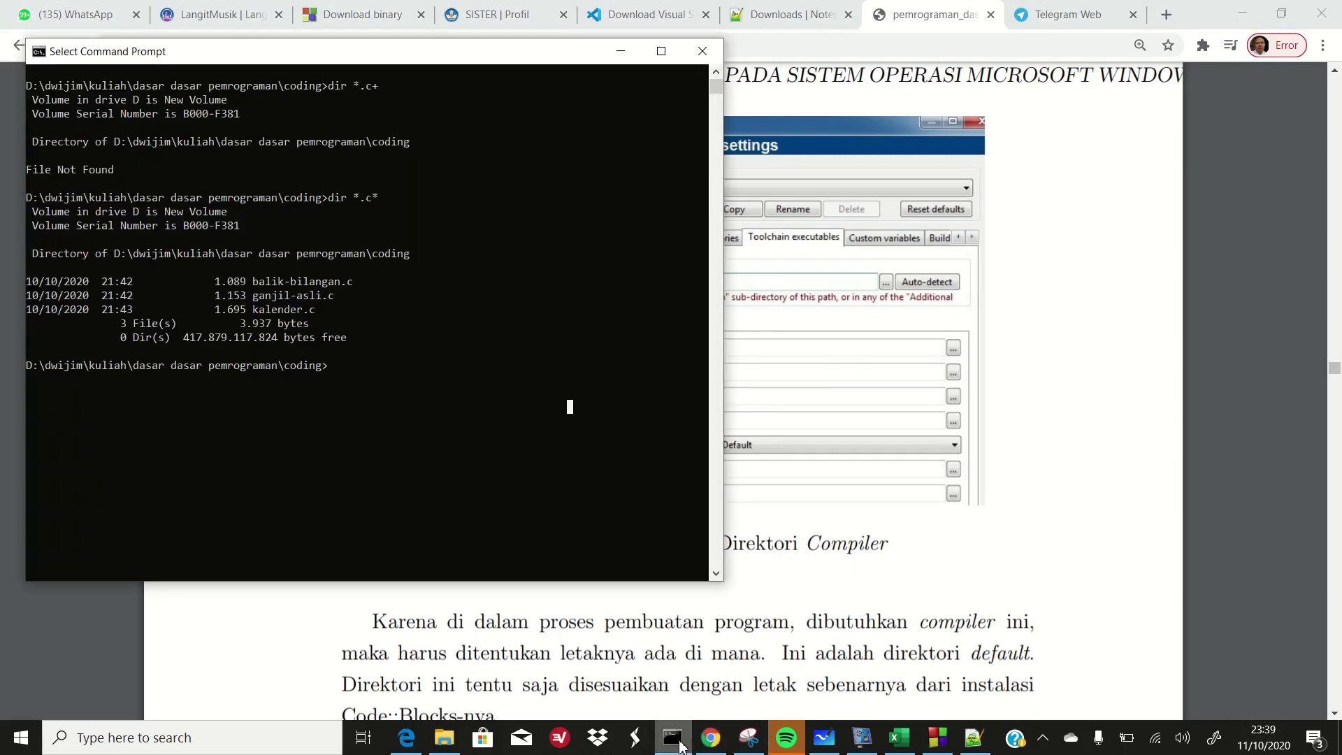
click(679, 742)
key(Escape)
text(g++)
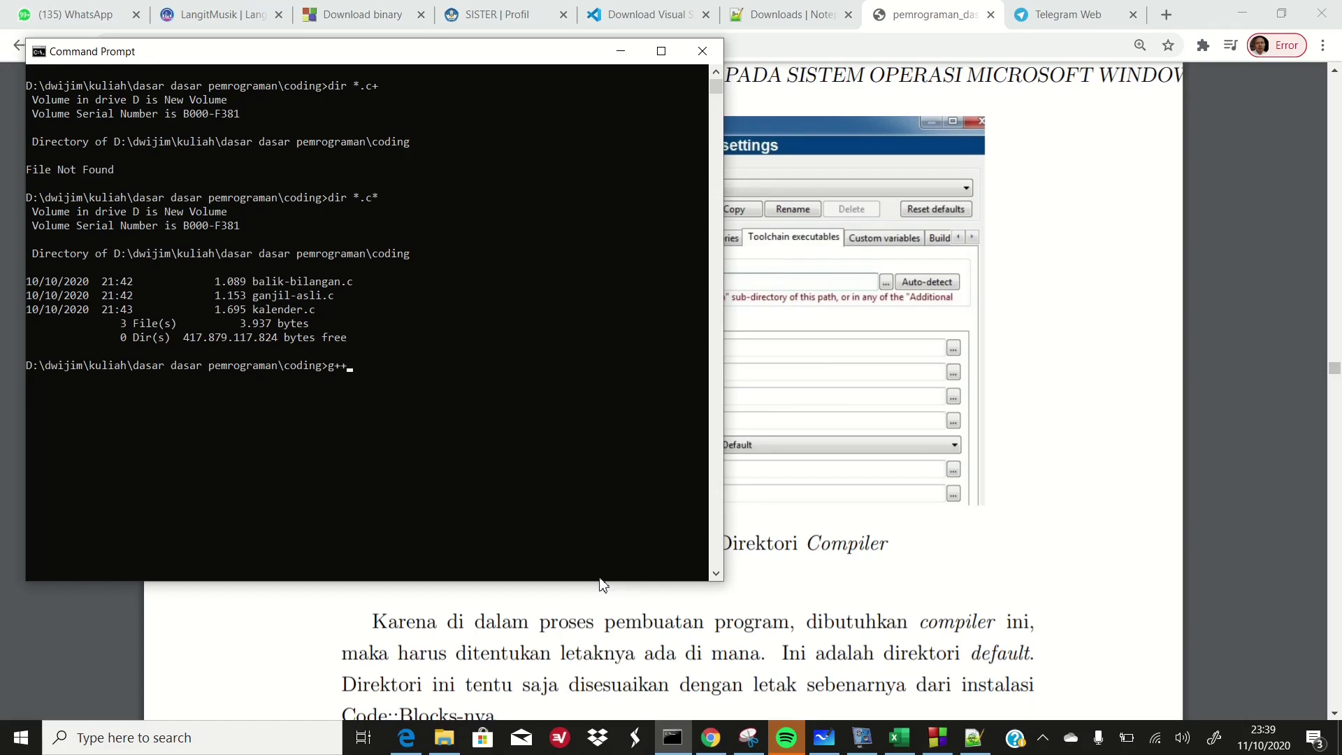
key(Return)
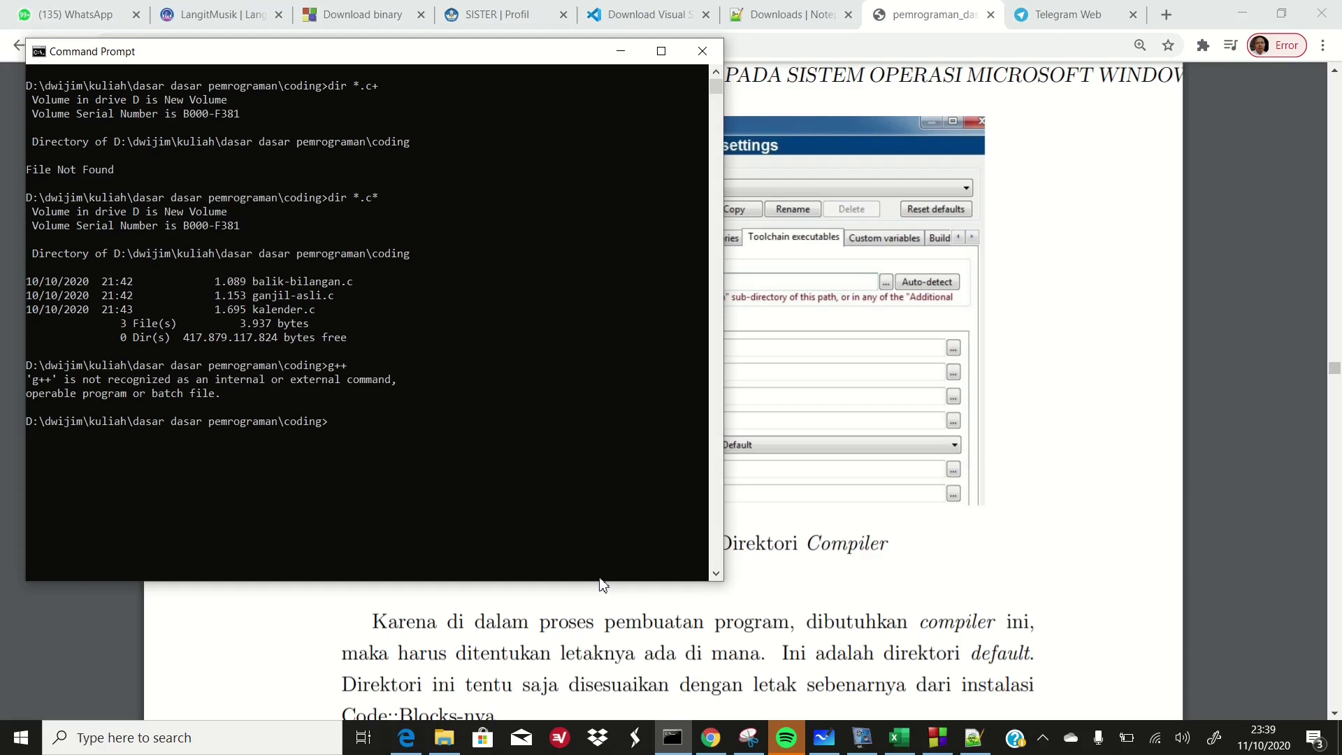
text(gcc)
key(Return)
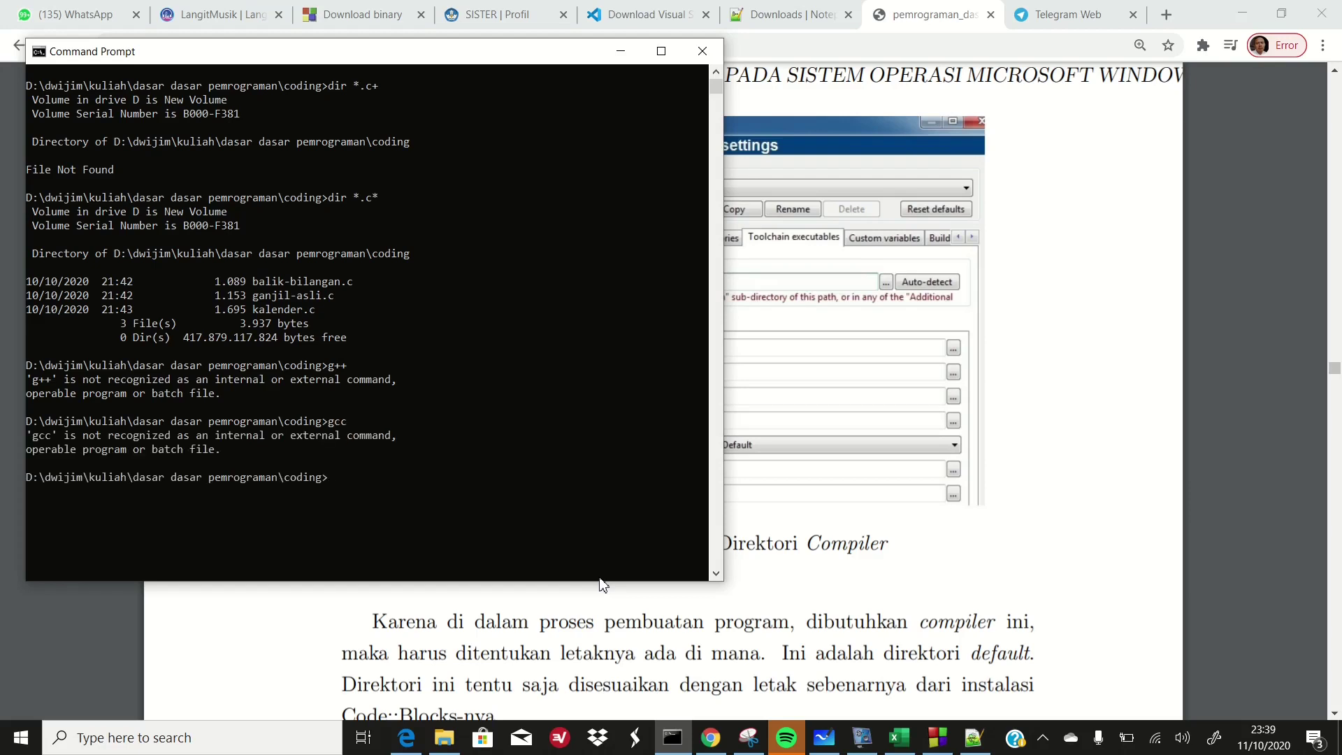
Try to run gcc by its full path without quotes, c:\Program Files\CodeBlocks\MinGW\bin\gcc.
text(c:\prog)
key(Tab)
key(BackSpace)
text(\cod)
key(Tab)
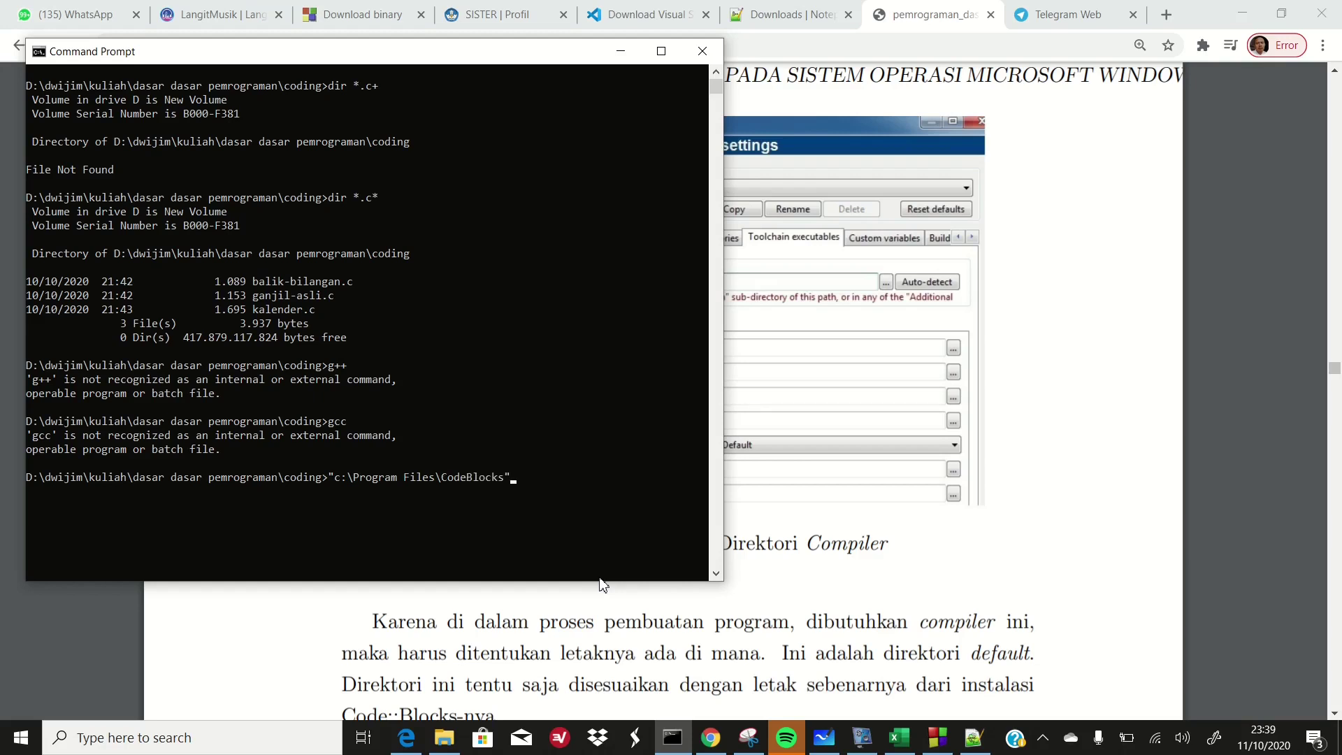
key(BackSpace)
text(\)
text(MinGW"\bin\gcc)
key(Left)
key(Left)
key(Left)
key(Left)
key(Left)
key(Left)
key(Left)
key(Left)
key(Left)
key(BackSpace)
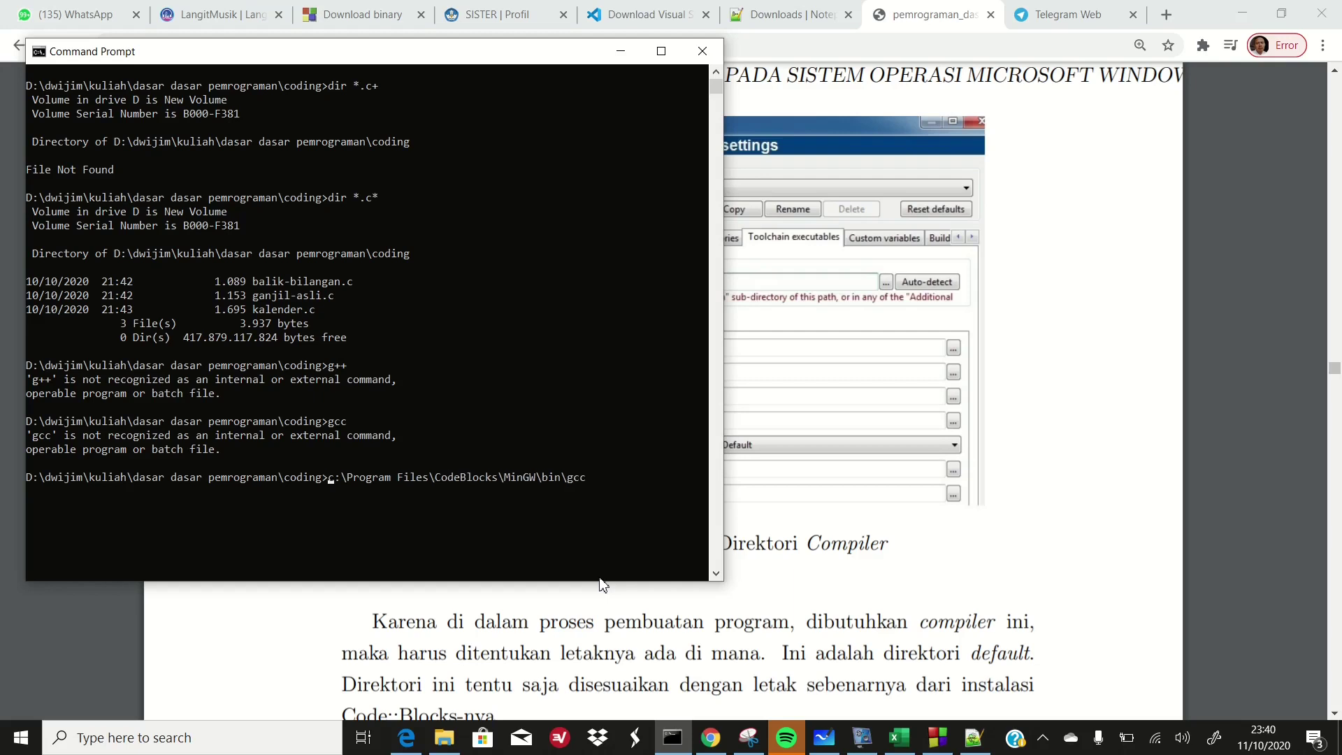
key(Return)
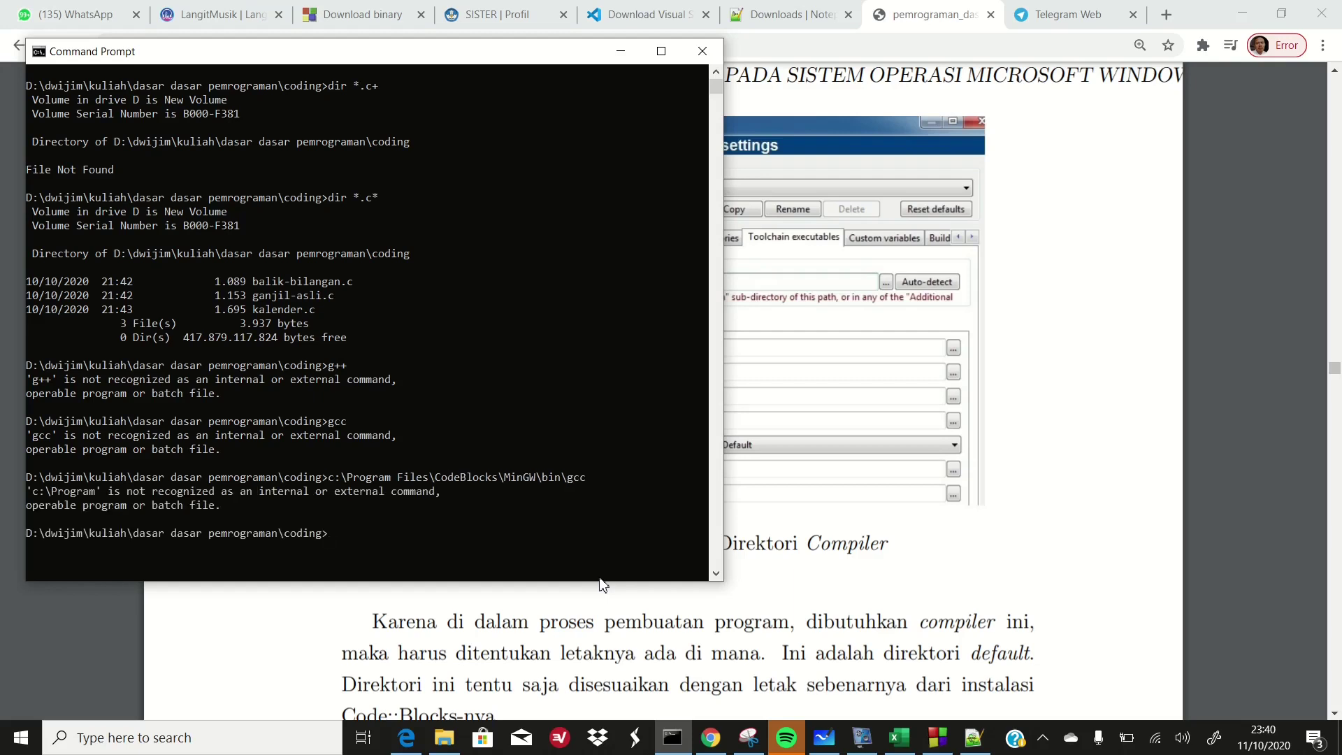
Recall the gcc path command and run it enclosed in double quotes as "c:\Program Files\CodeBlocks\MinGW\bin\gcc".
key(Up)
key(Left)
key(Left)
key(Left)
key(Left)
key(Left)
key(Left)
key(Left)
key(Left)
key(Left)
key(Left)
key(Left)
key(Left)
key(Left)
key(Left)
key(Left)
key(Left)
key(Left)
key(Left)
key(Left)
key(Left)
key(Left)
key(Left)
key(Left)
key(Left)
key(Left)
key(Left)
key(Left)
key(Left)
key(Left)
key(Left)
key(Left)
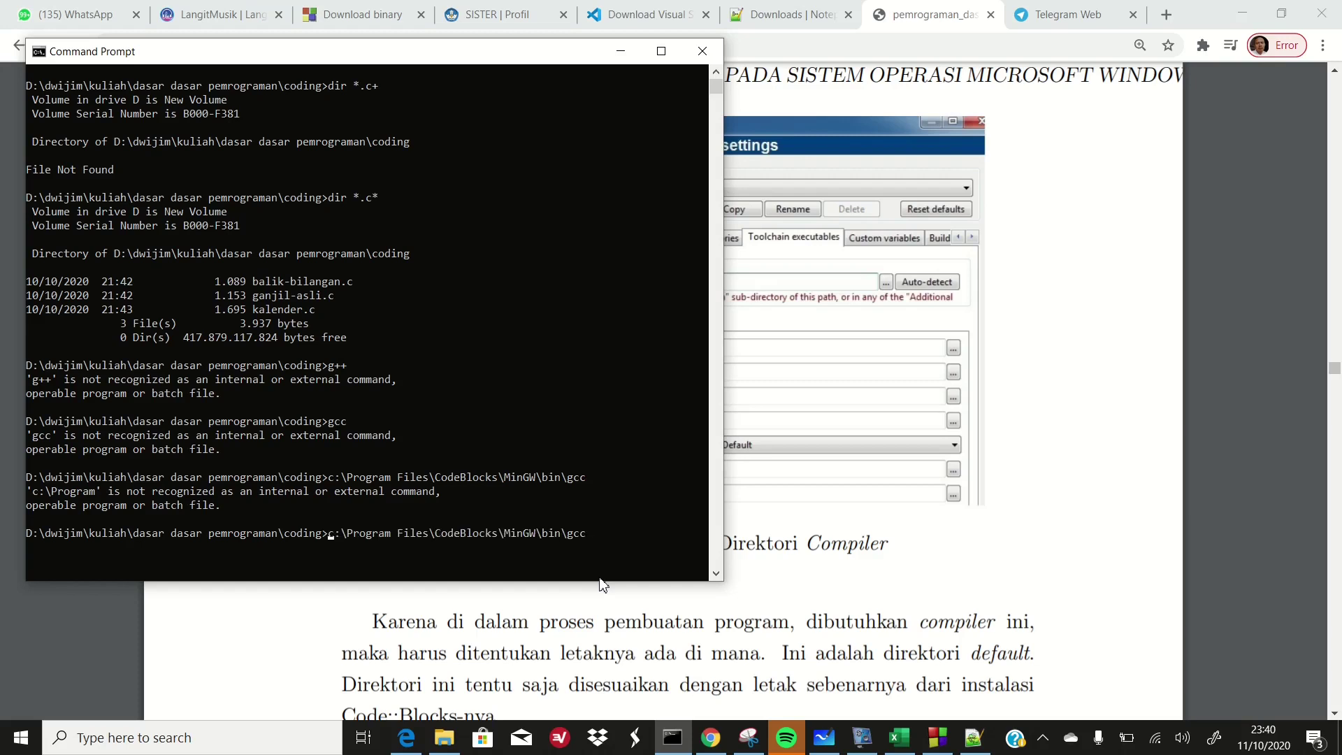
text(")
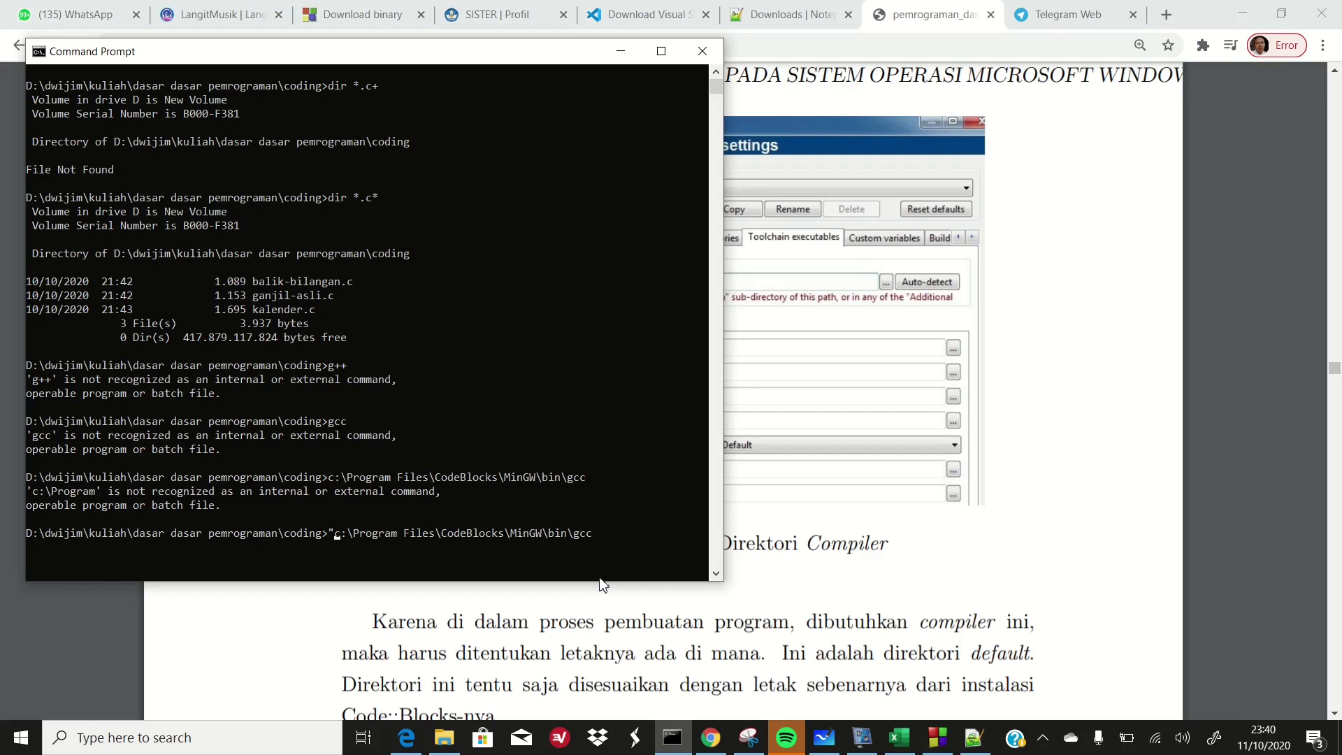
key(Right)
key(Right)
key(Right)
key(Right)
key(Right)
key(Right)
key(Right)
key(Right)
key(Right)
key(Right)
key(Right)
key(Right)
key(Right)
key(Right)
key(Right)
key(Right)
key(Right)
text(")
key(Return)
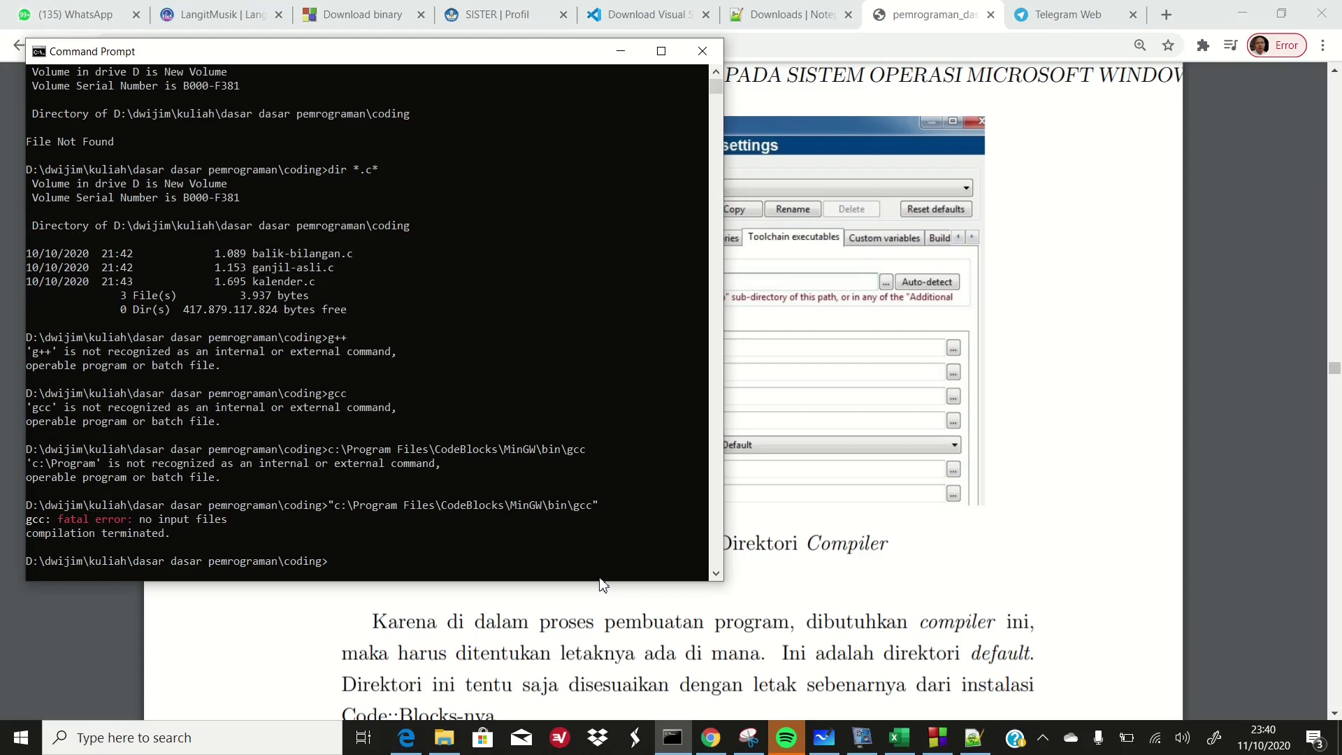
Try to compile ganjil-asli.c with the file name inside the same quotes as the gcc path.
key(Up)
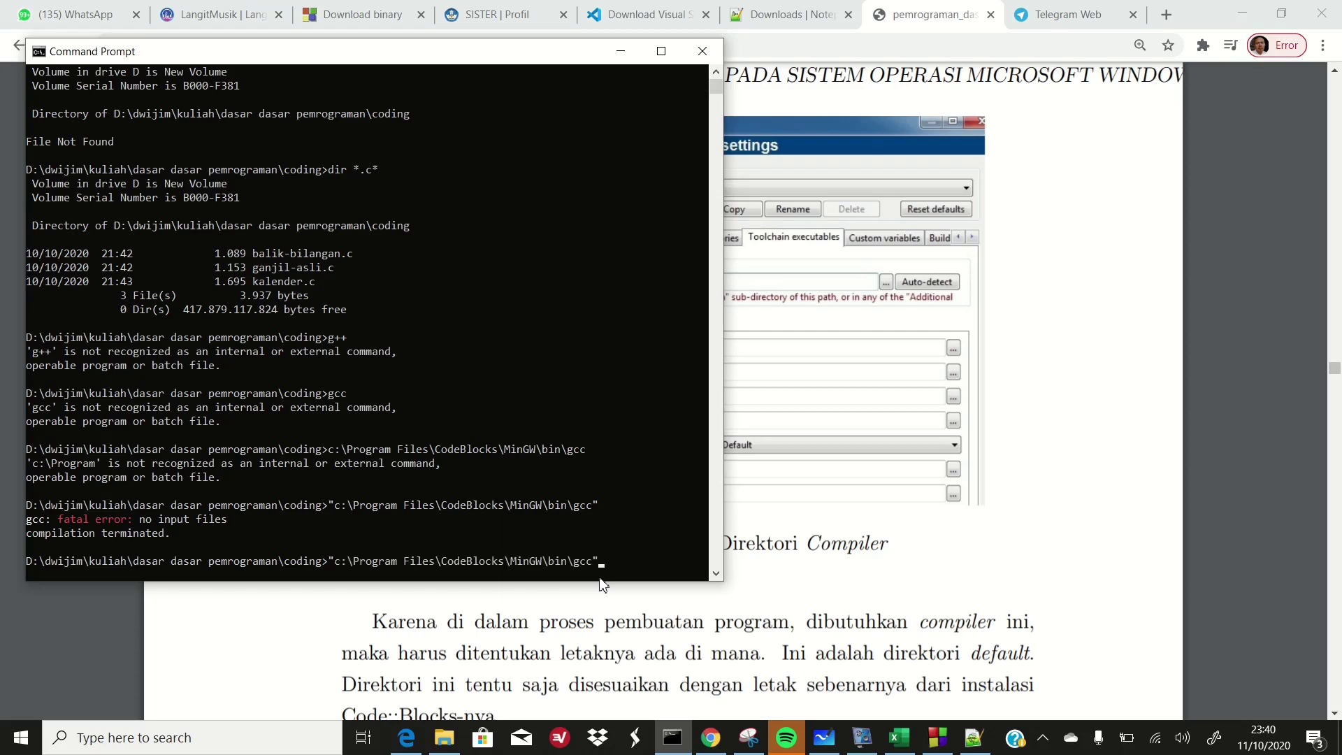
key(BackSpace)
text(ganjil-asli.c")
key(Return)
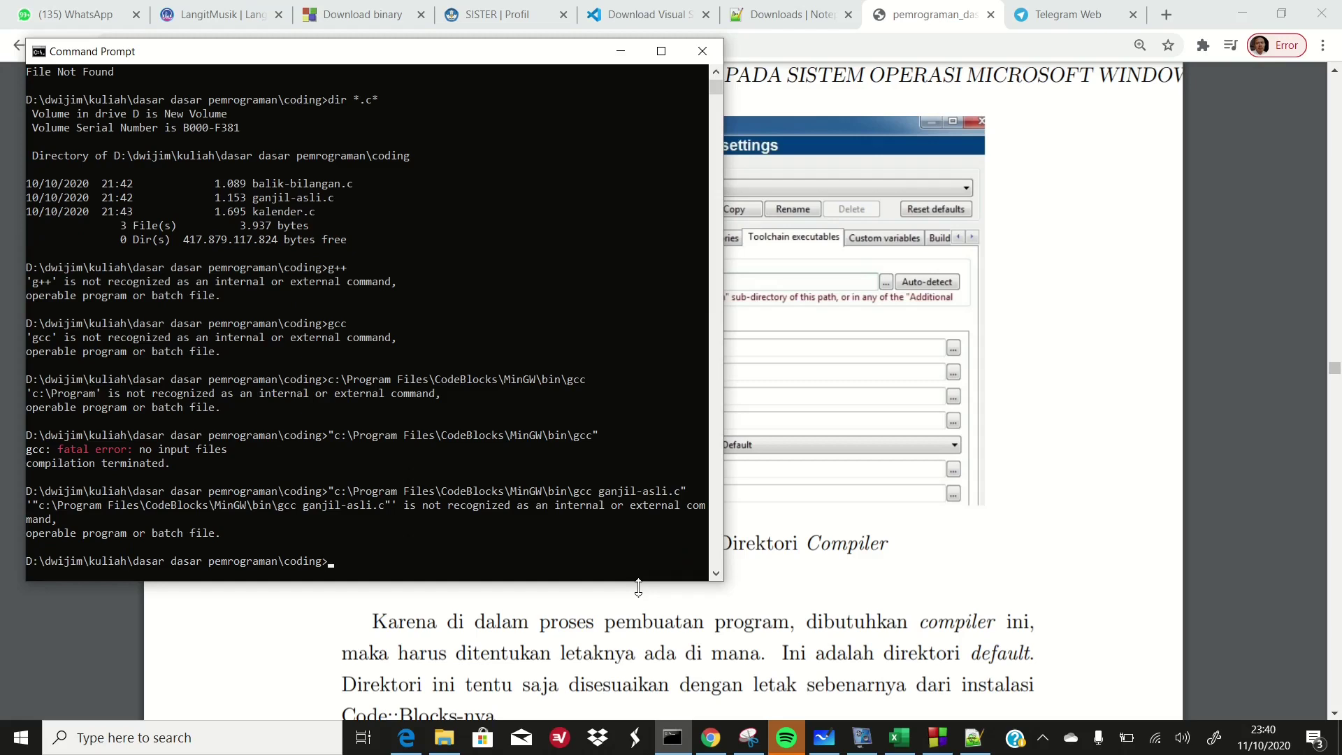
Run the compile command on ganjil-asli.c with only the gcc path in quotes, and list the folder's files.
key(Up)
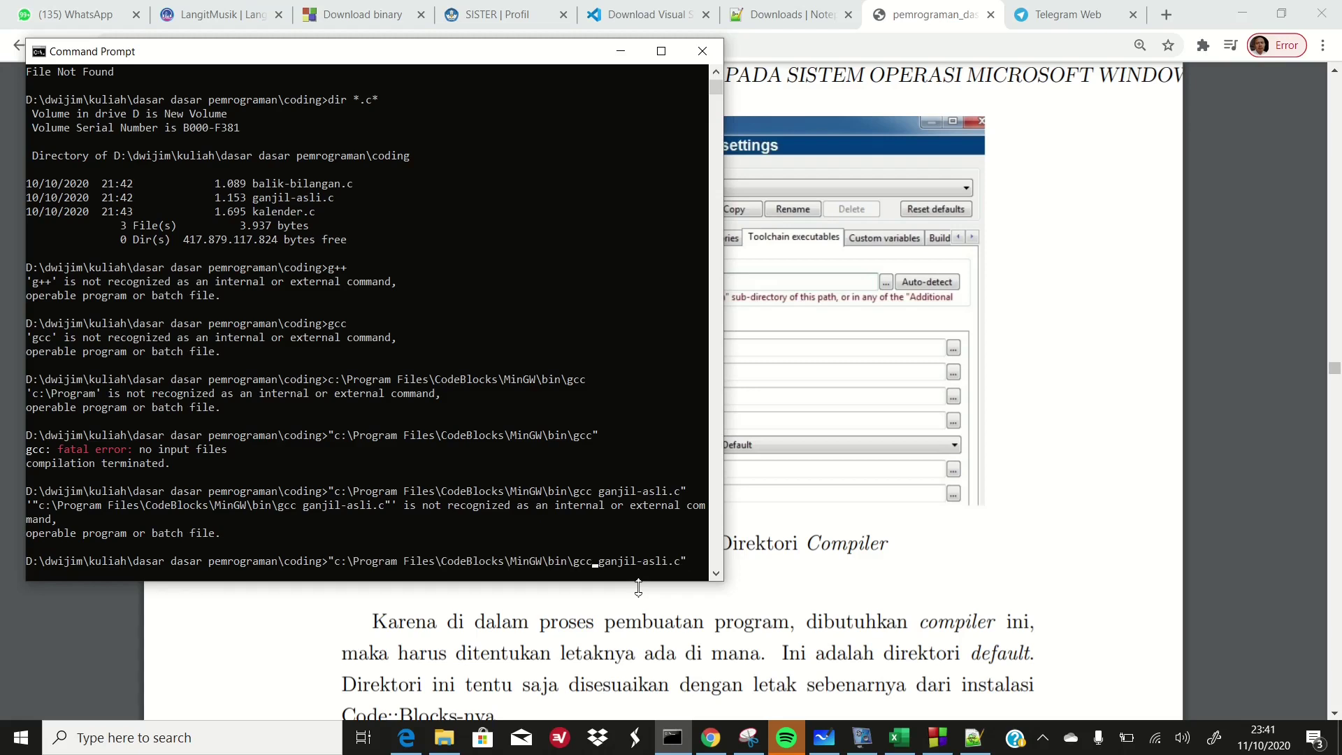
text(")
key(Return)
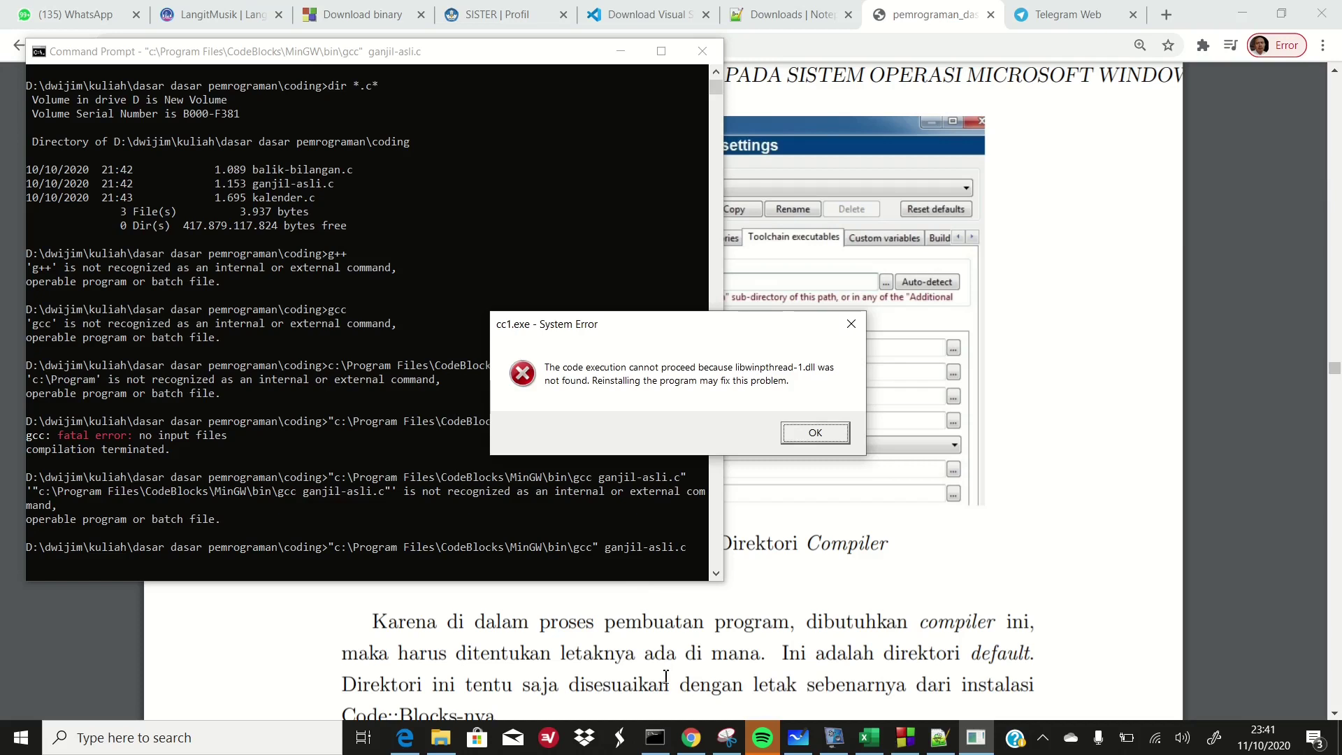
click(816, 435)
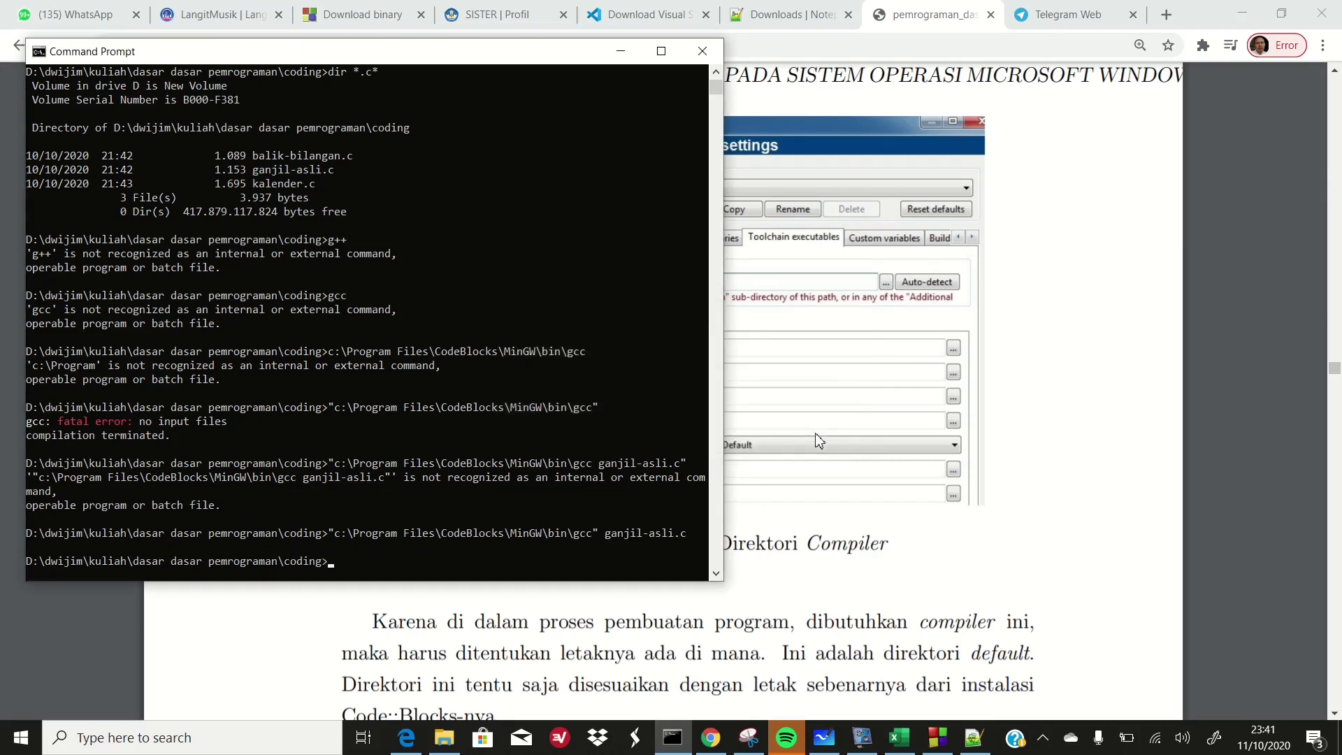
text(dir)
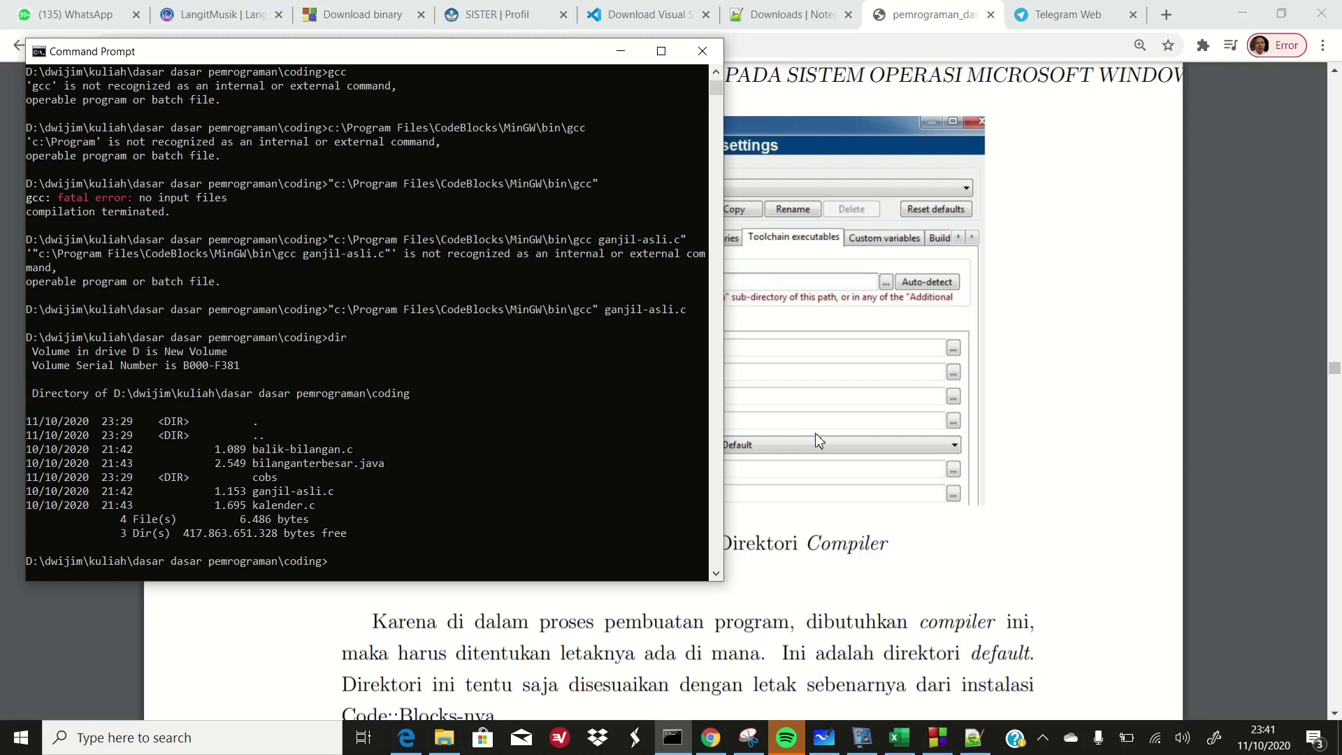
Switch to Code::Blocks, check its user-defined tools list and maximize the window.
click(1059, 371)
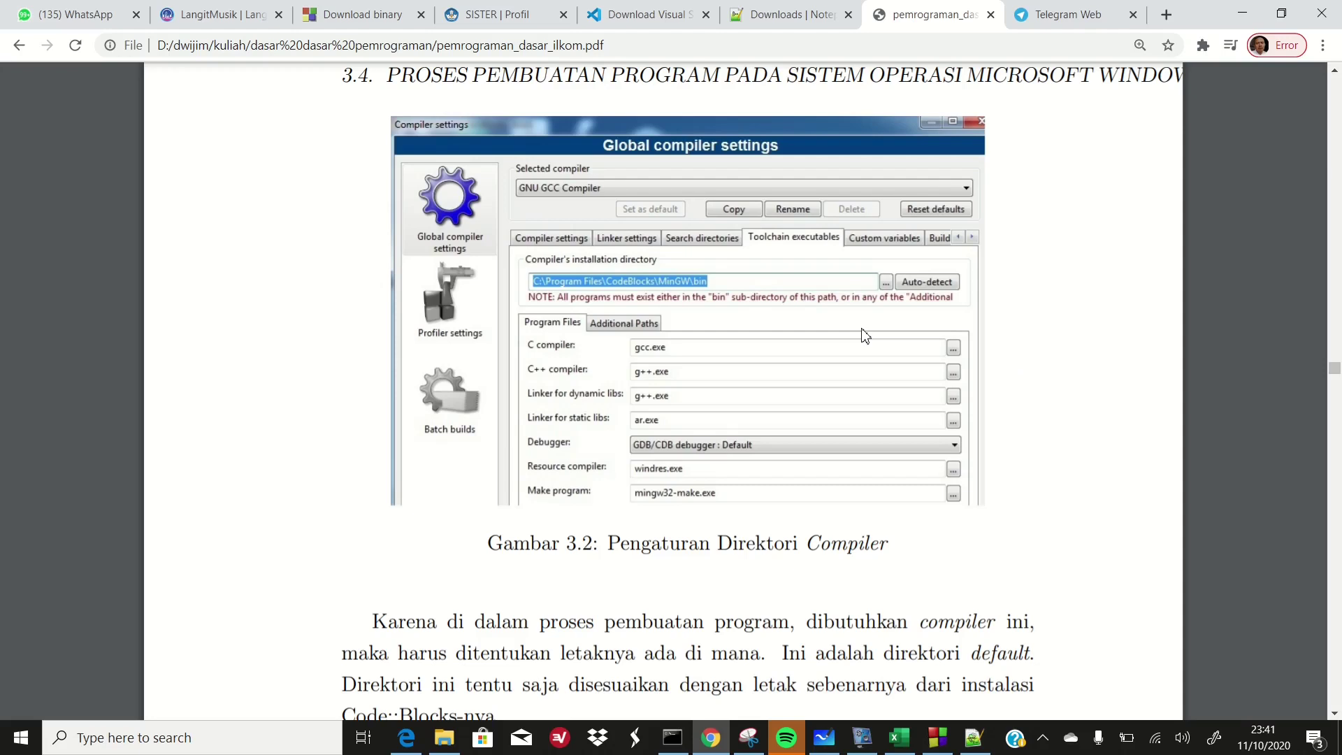
click(921, 733)
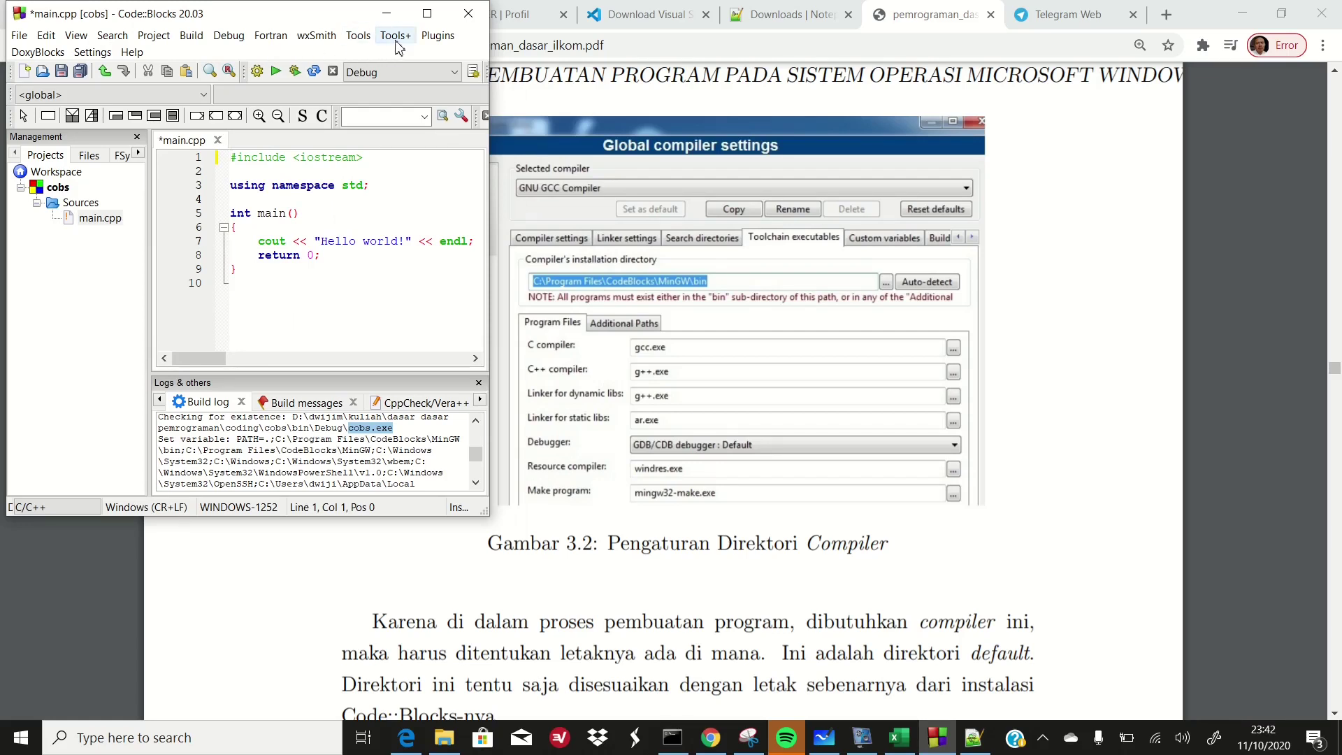
click(359, 37)
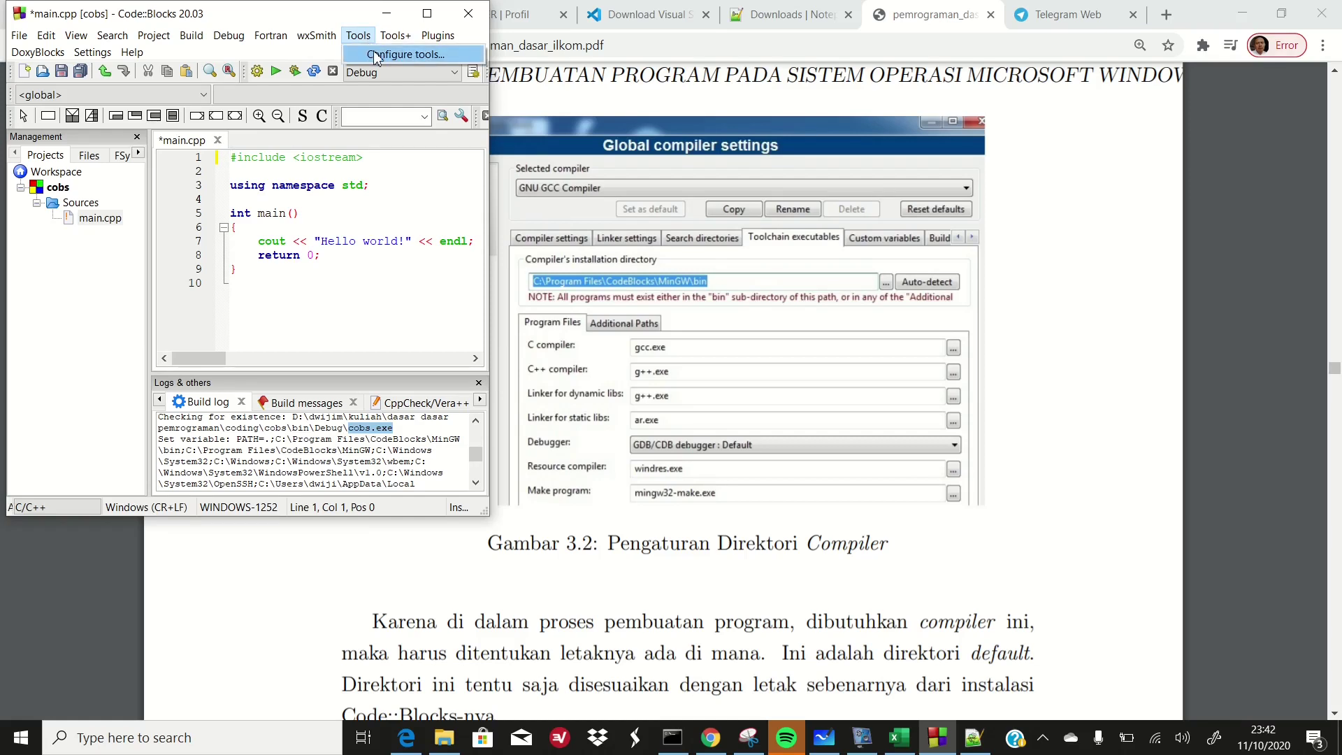
click(375, 56)
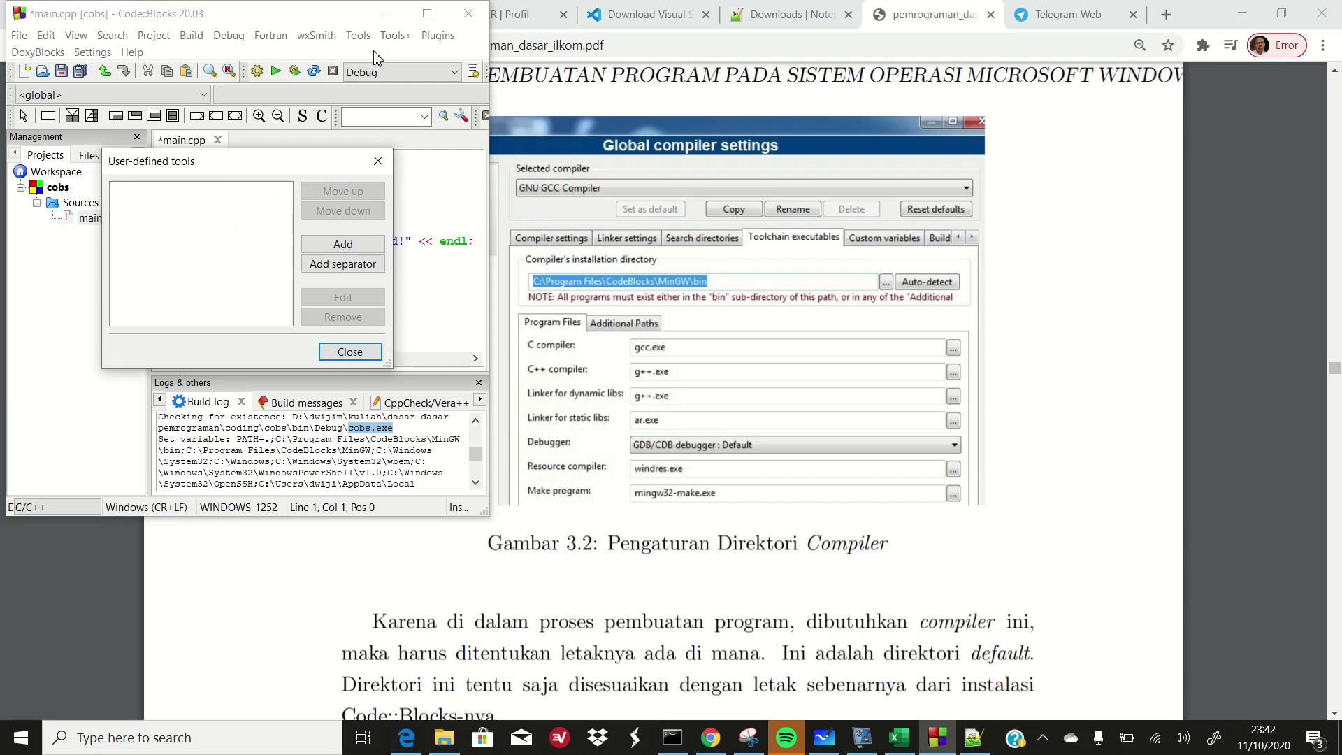
click(349, 352)
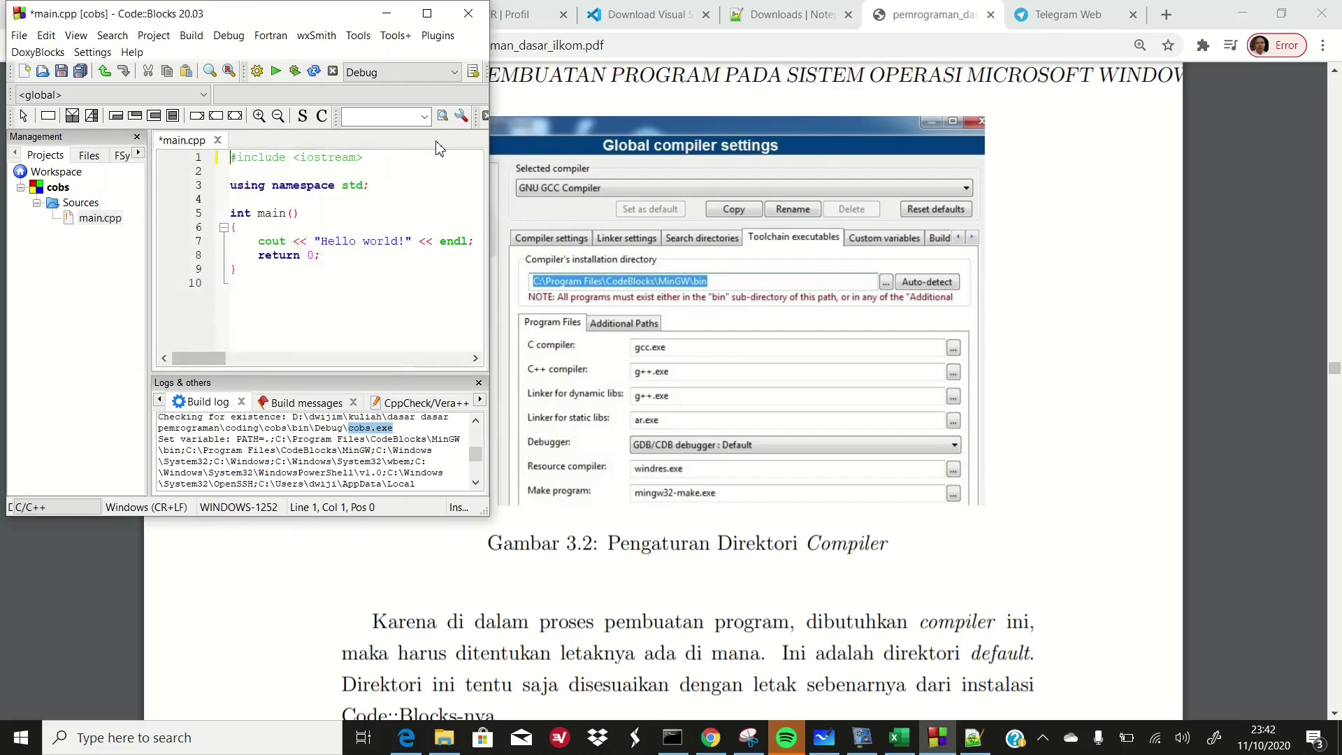
click(428, 16)
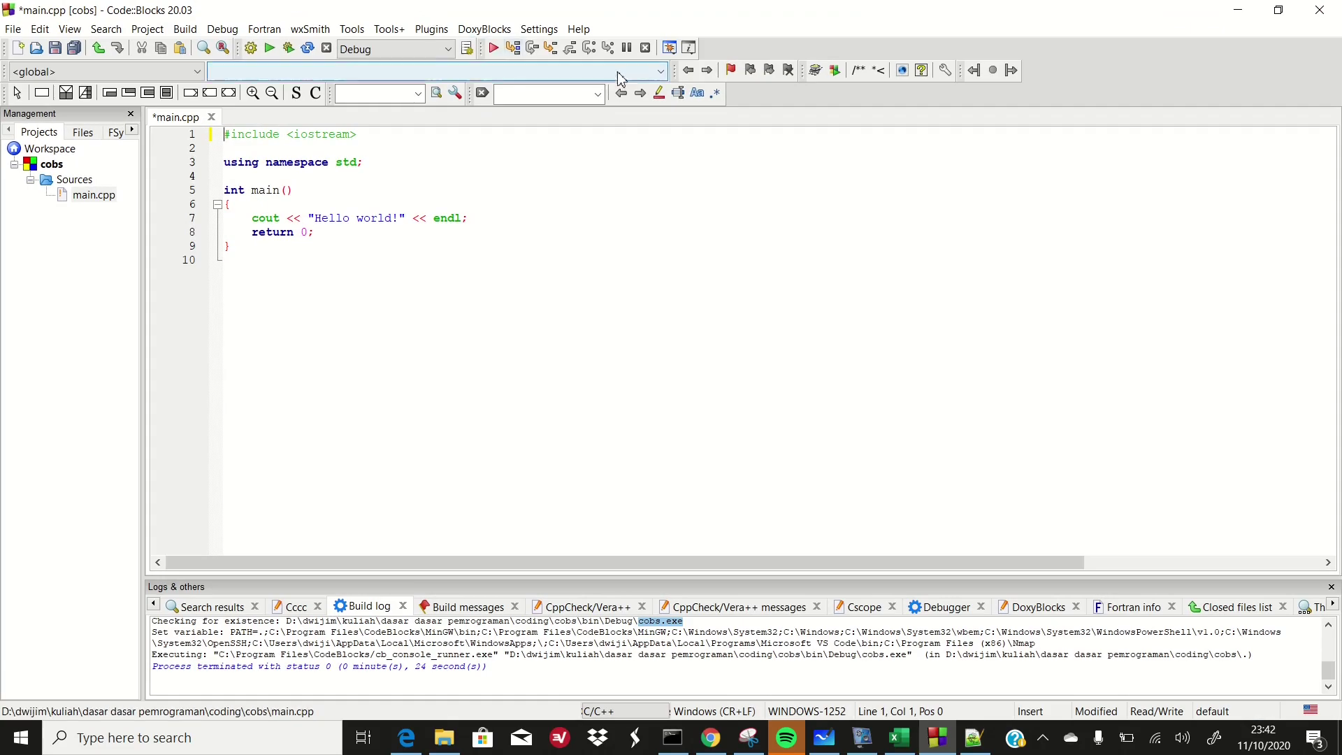
Switch to Chrome and look up the PDF's instructions for setting the compiler's installation directory in Code::Blocks.
click(547, 32)
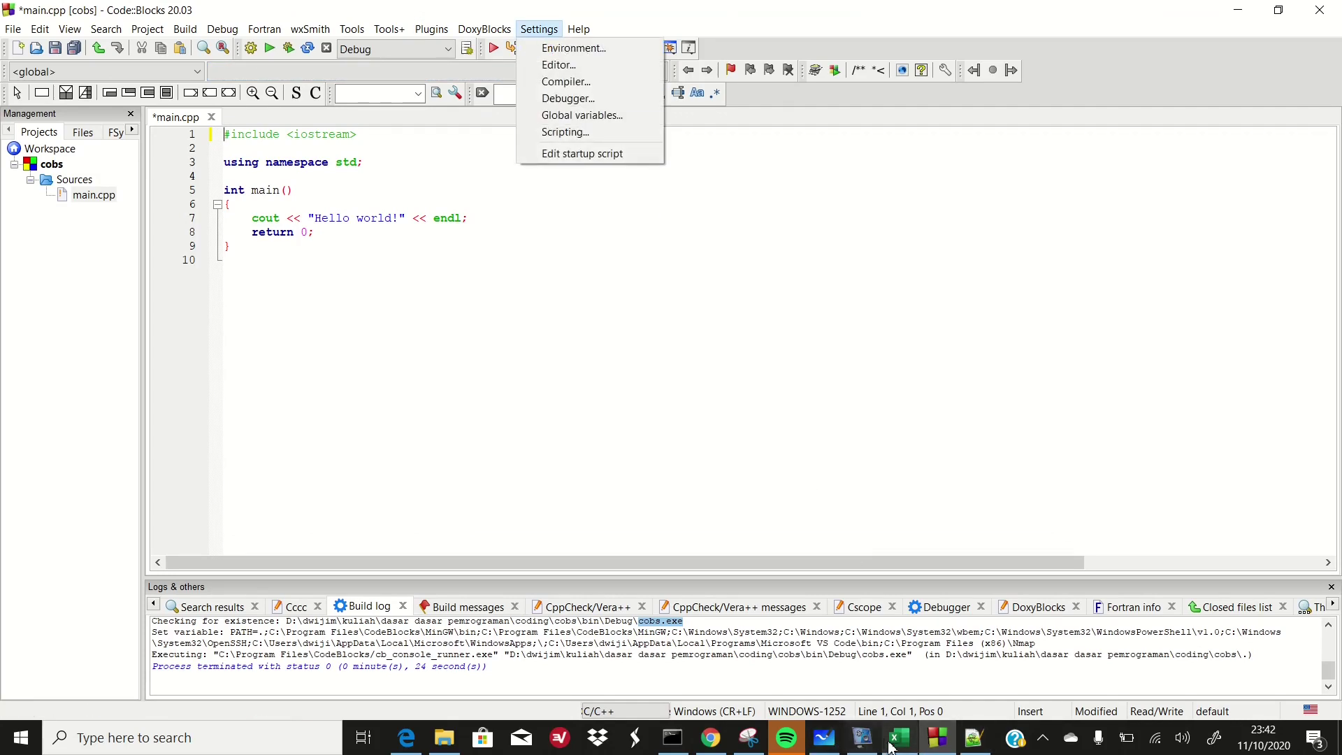
click(719, 747)
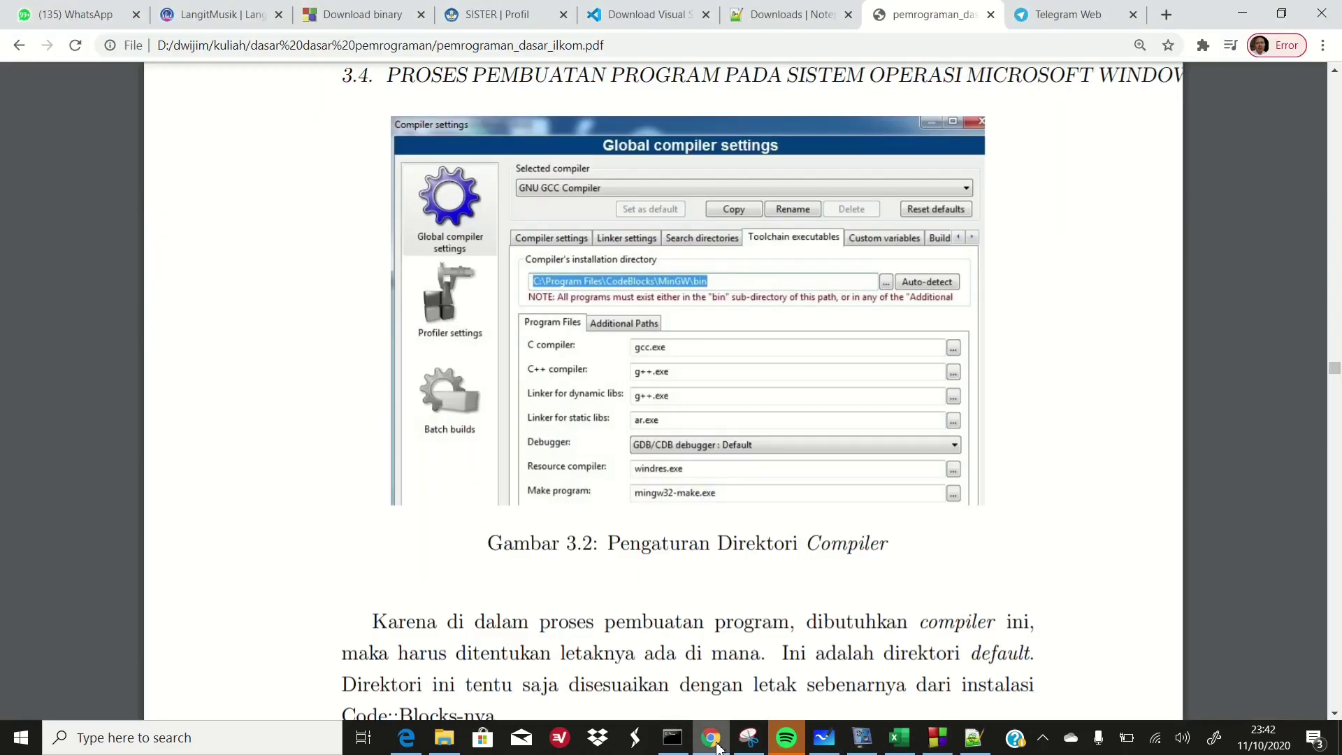
scroll(794, 506, up, 10)
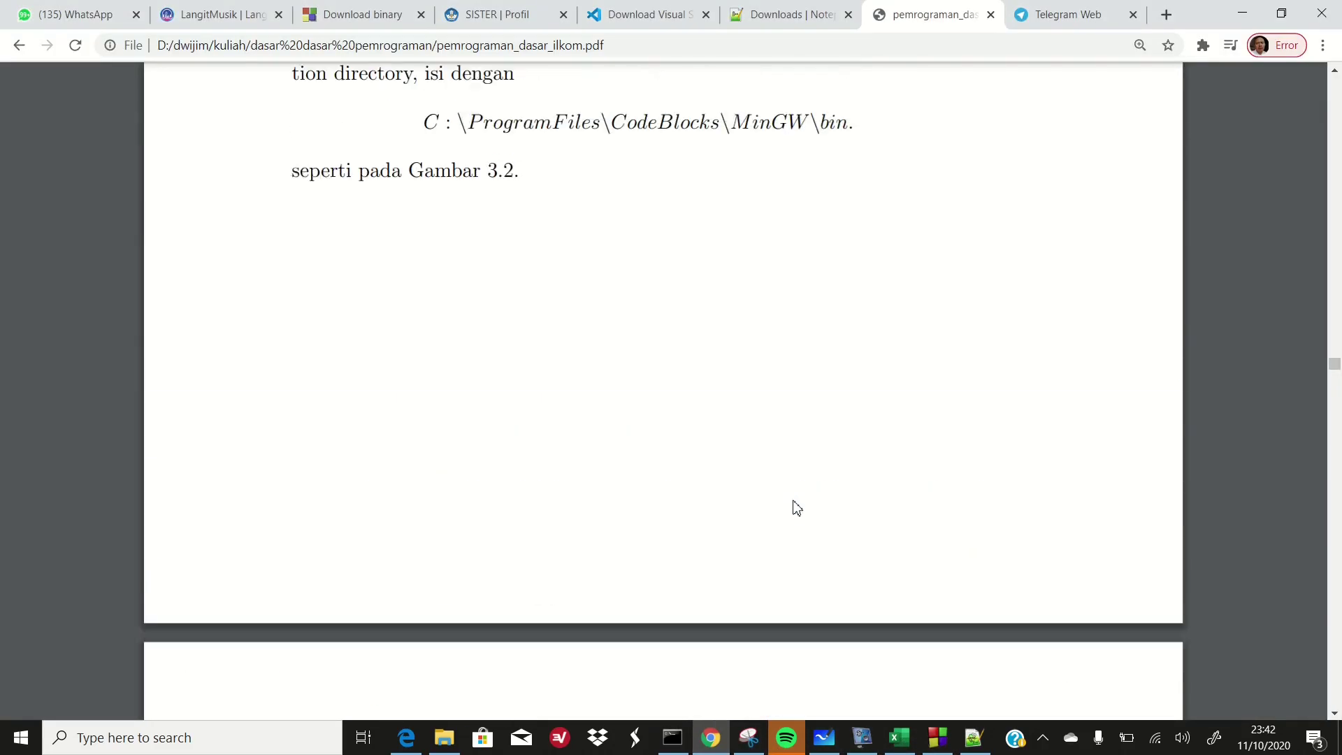
scroll(797, 508, up, 4)
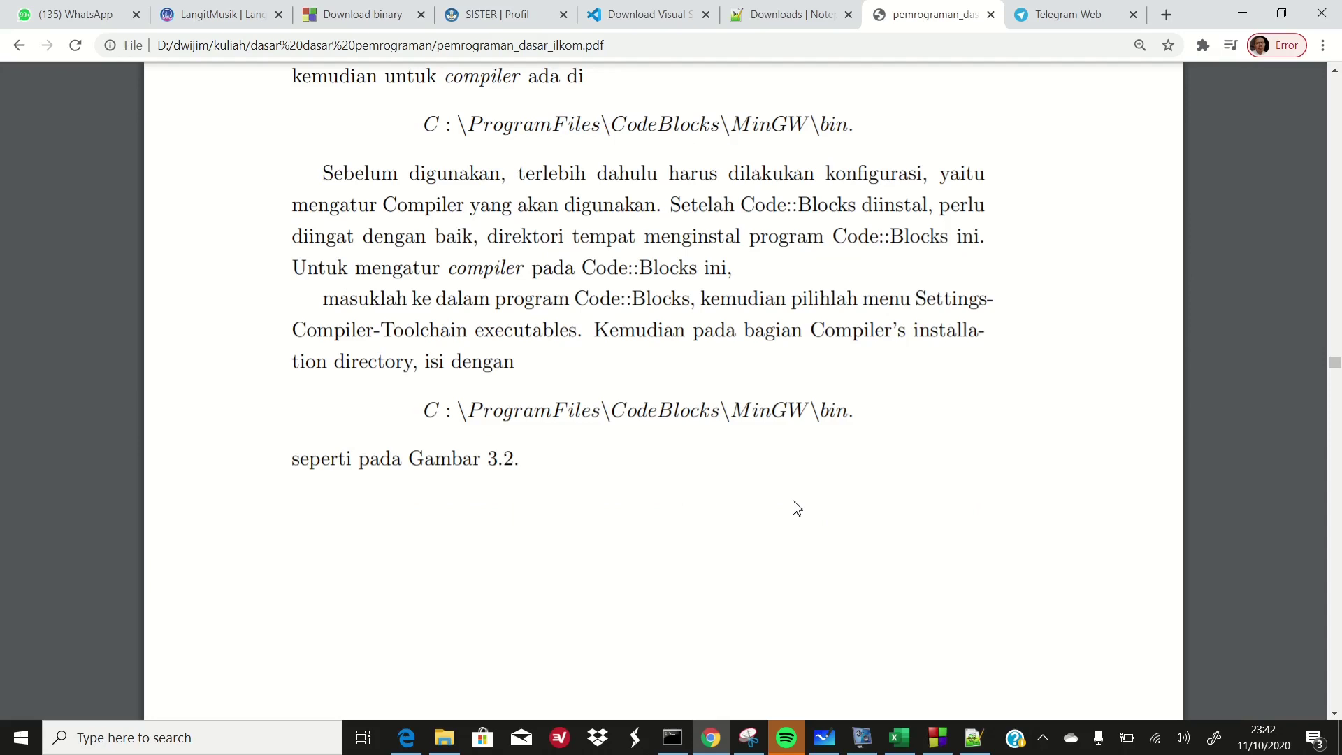
Switch to Code::Blocks and set the GNU GCC toolchain's compiler installation directory to C:\Program Files\CodeBlocks\MinGW\bin.
click(937, 737)
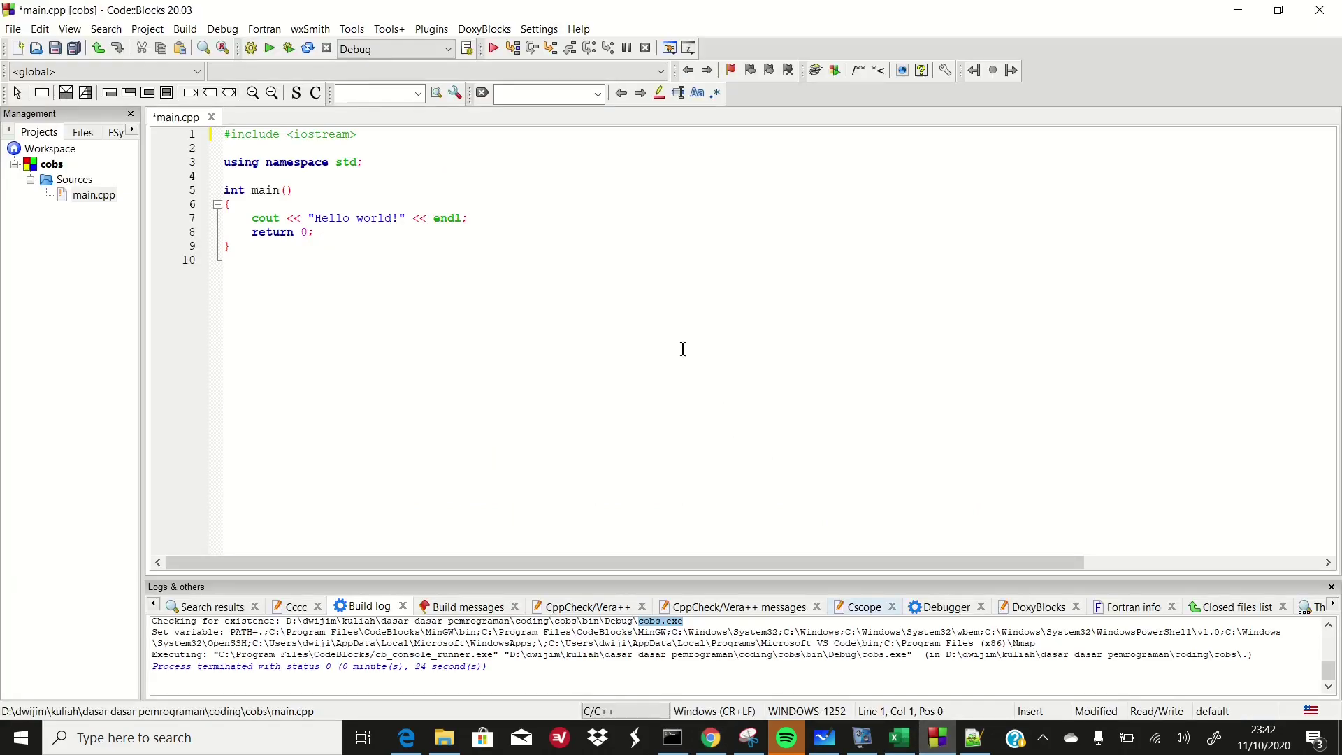
click(536, 29)
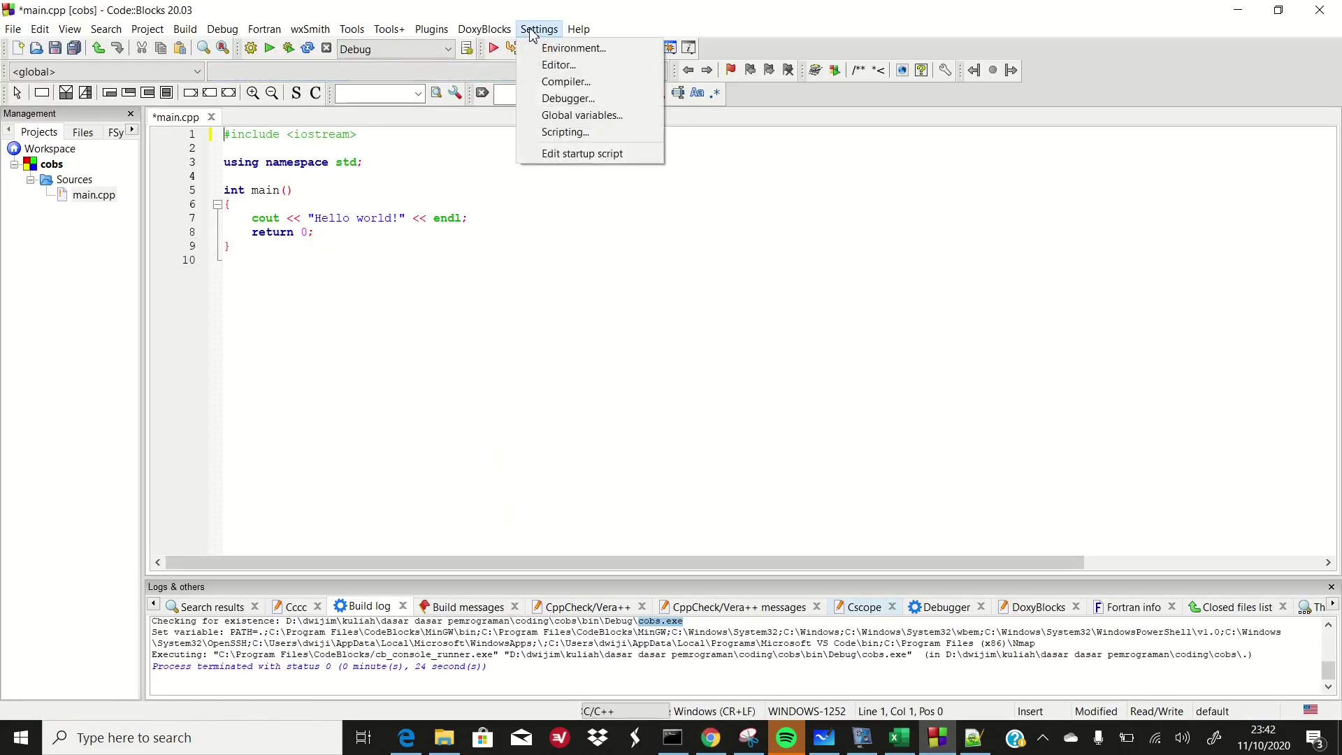
click(579, 84)
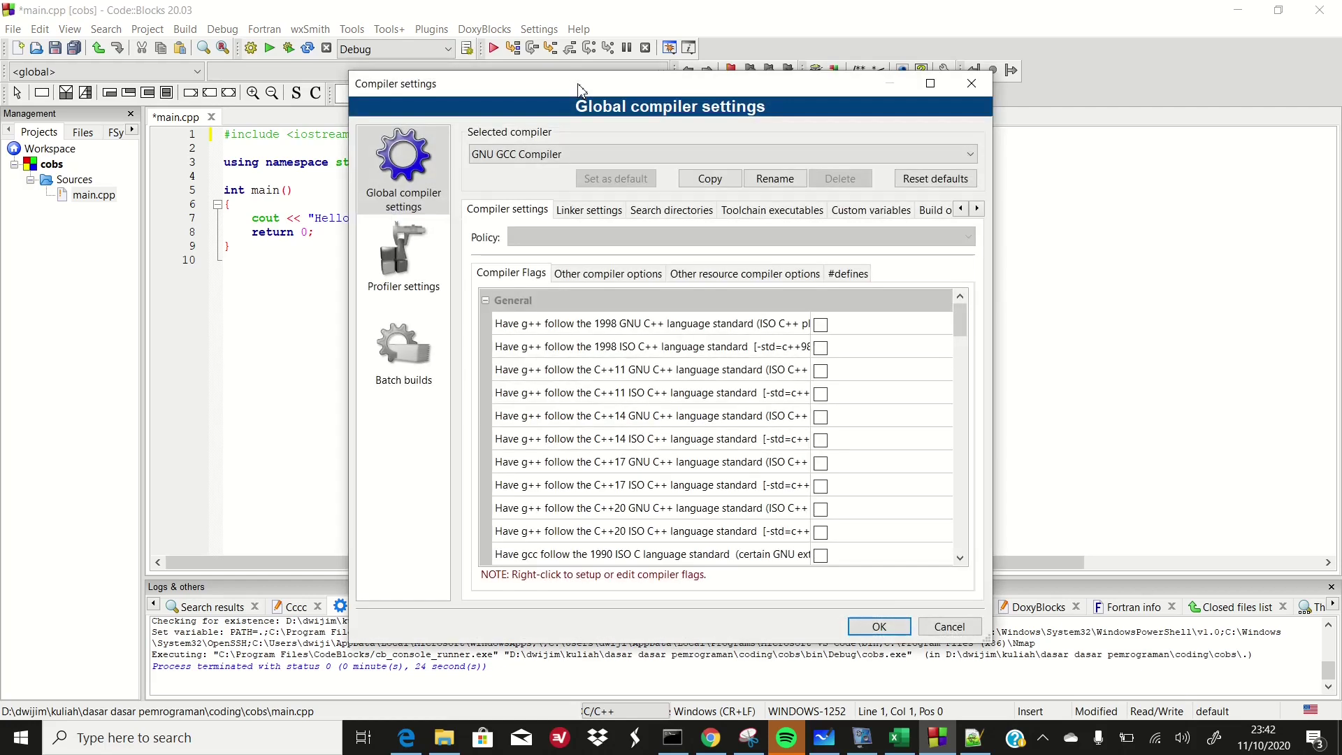
click(757, 211)
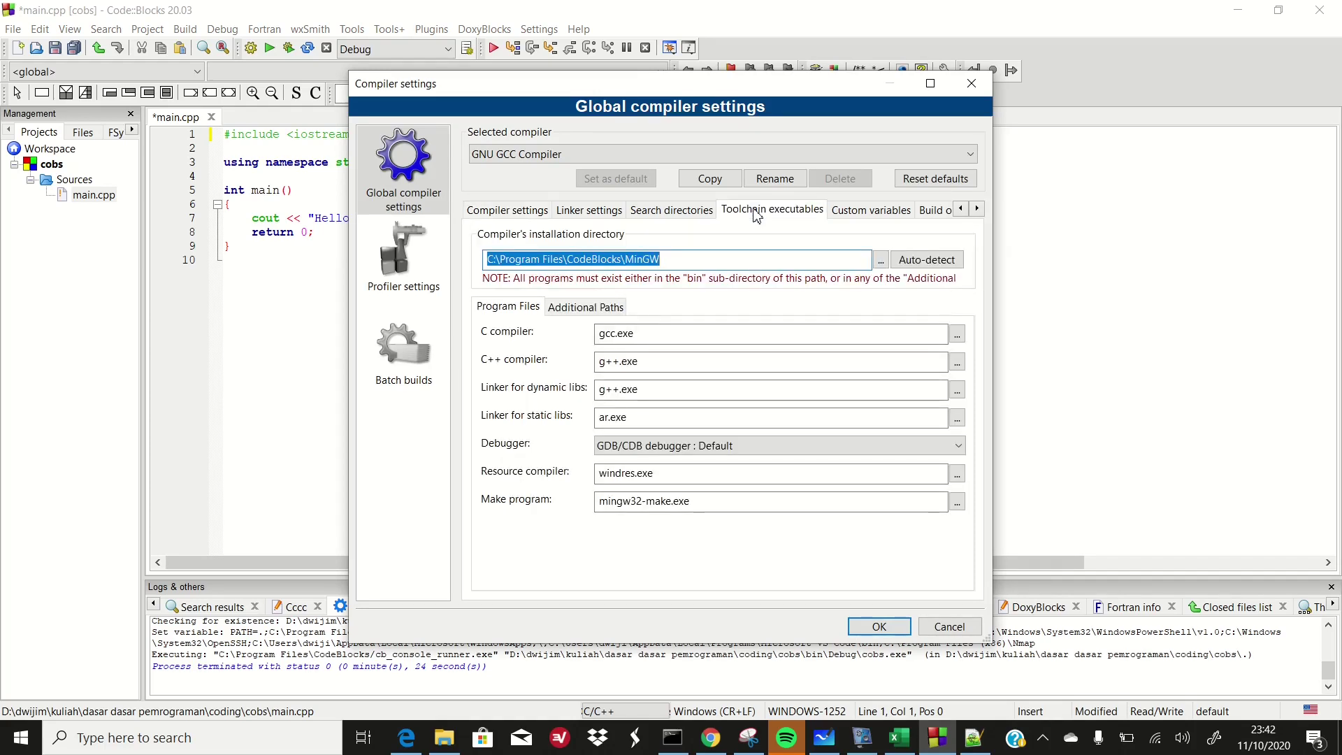
click(738, 257)
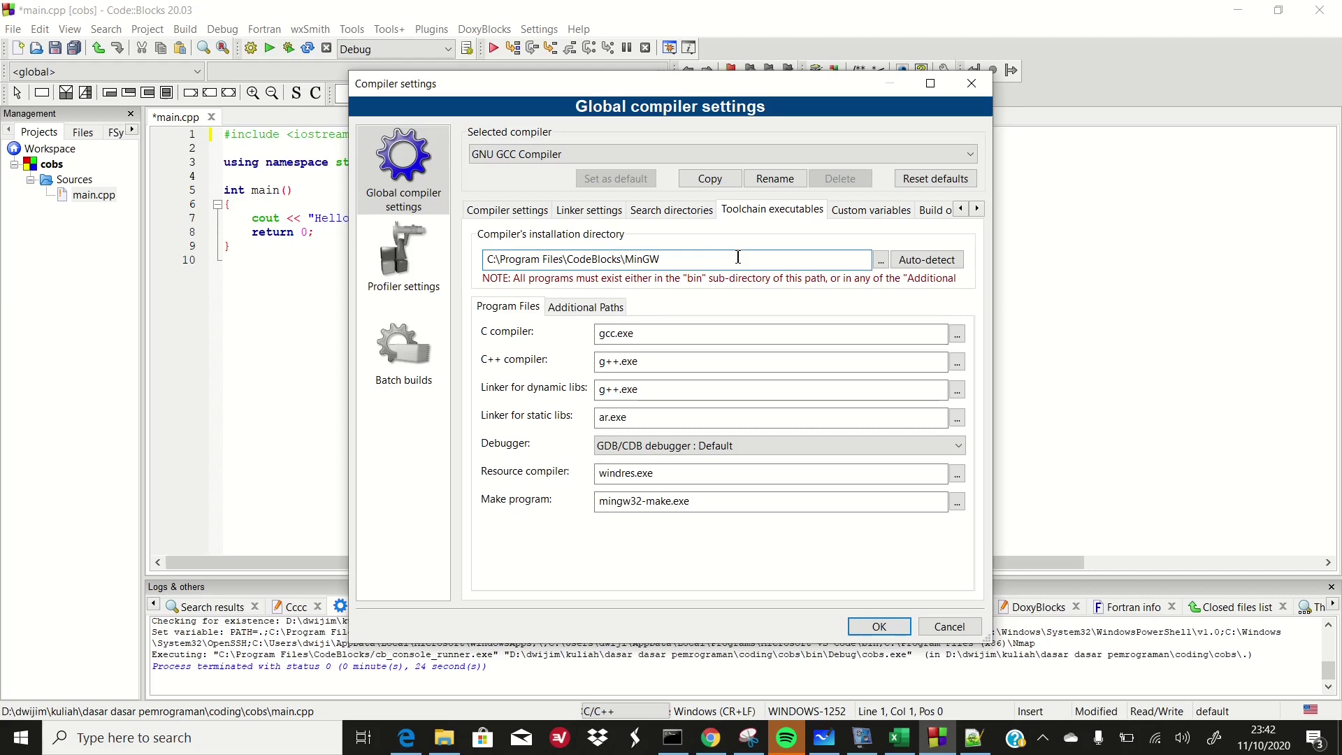
text(\bin)
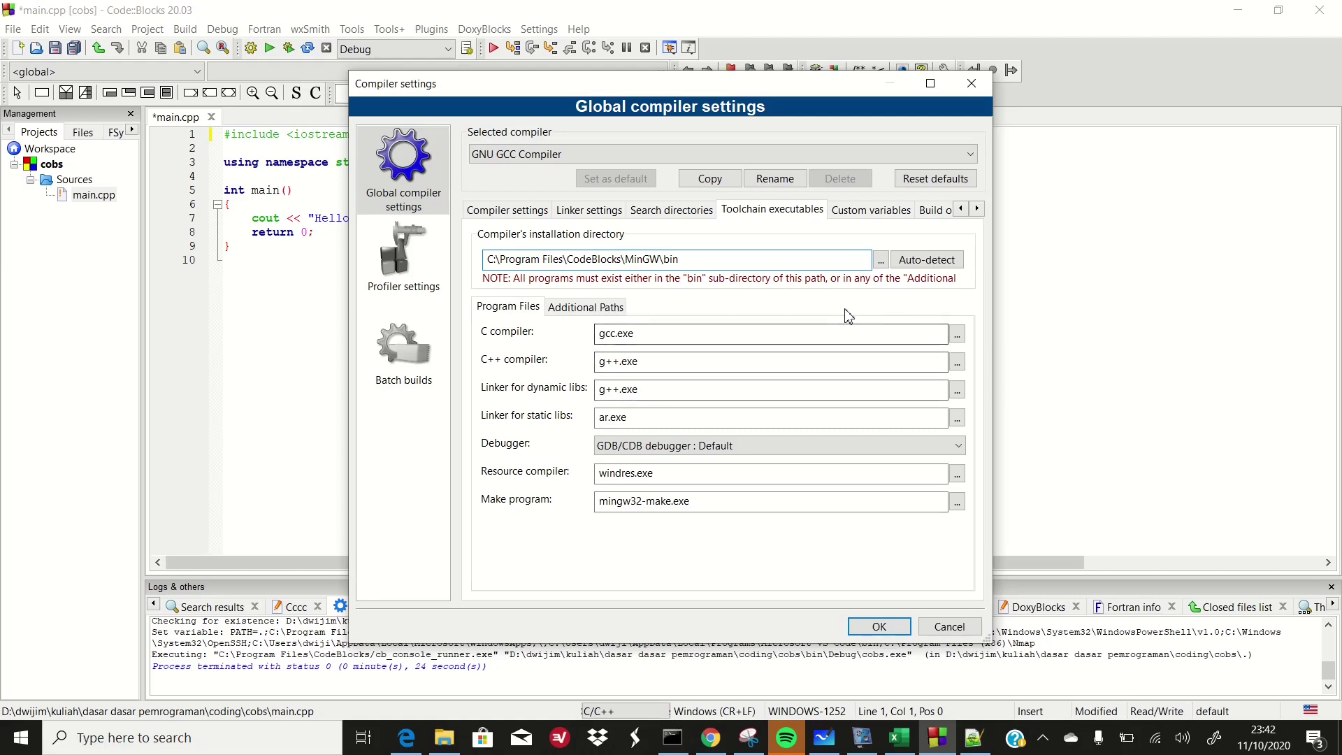
click(881, 626)
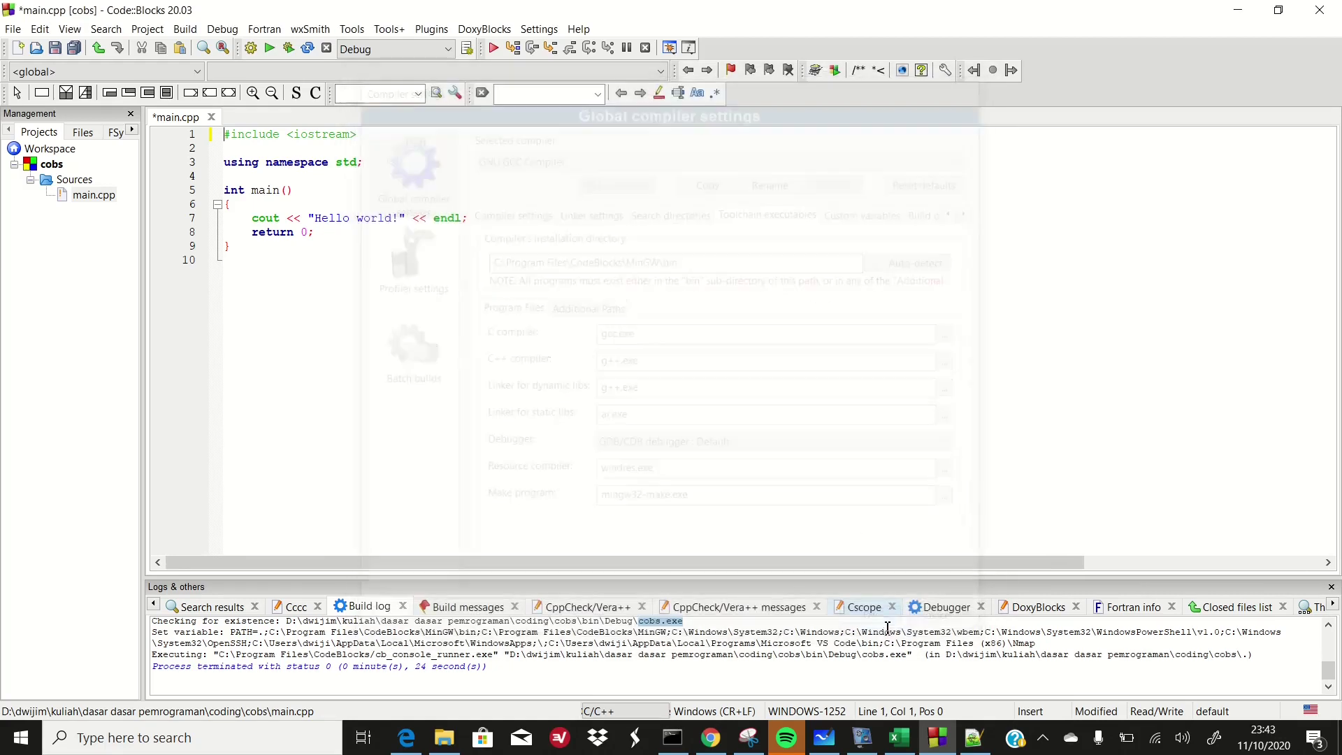
Open the global compiler settings for GNU GCC and enable the flag making g++ follow the C++11 GNU C++ language standard.
click(539, 30)
click(591, 81)
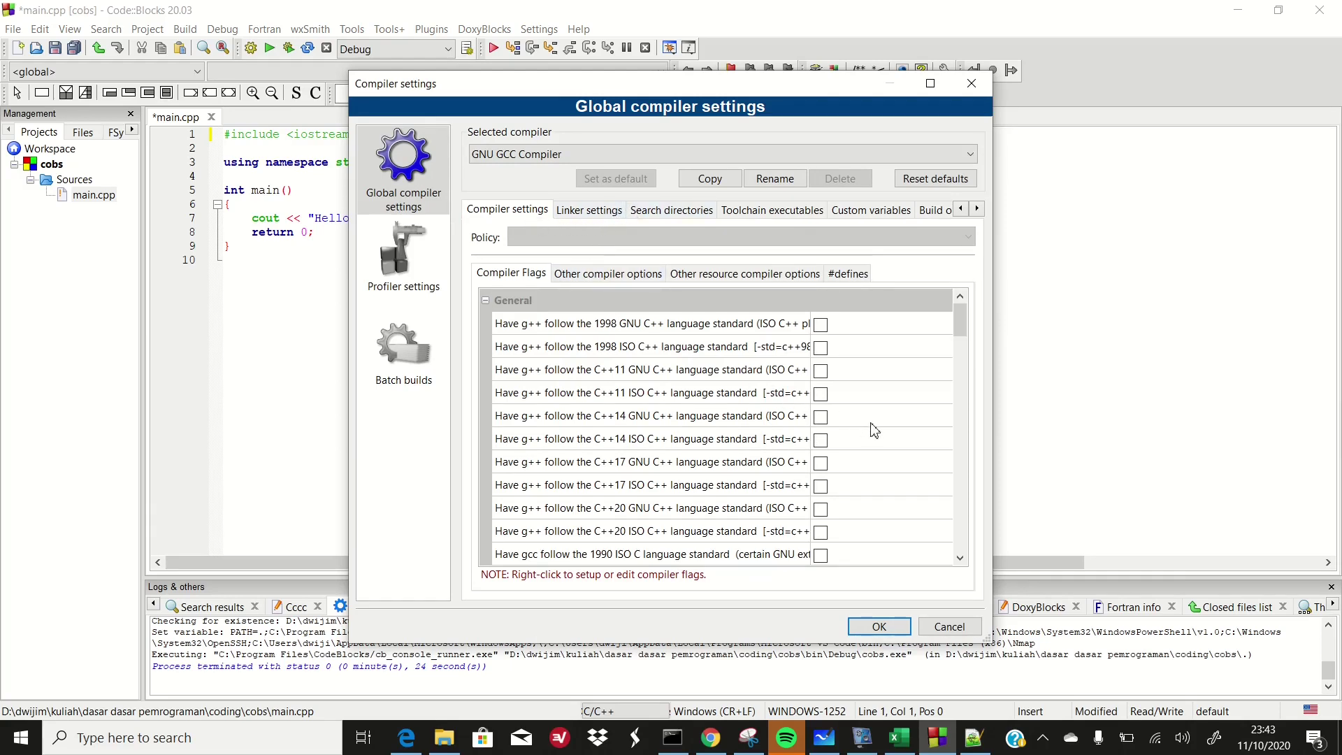
scroll(675, 427, down, 2)
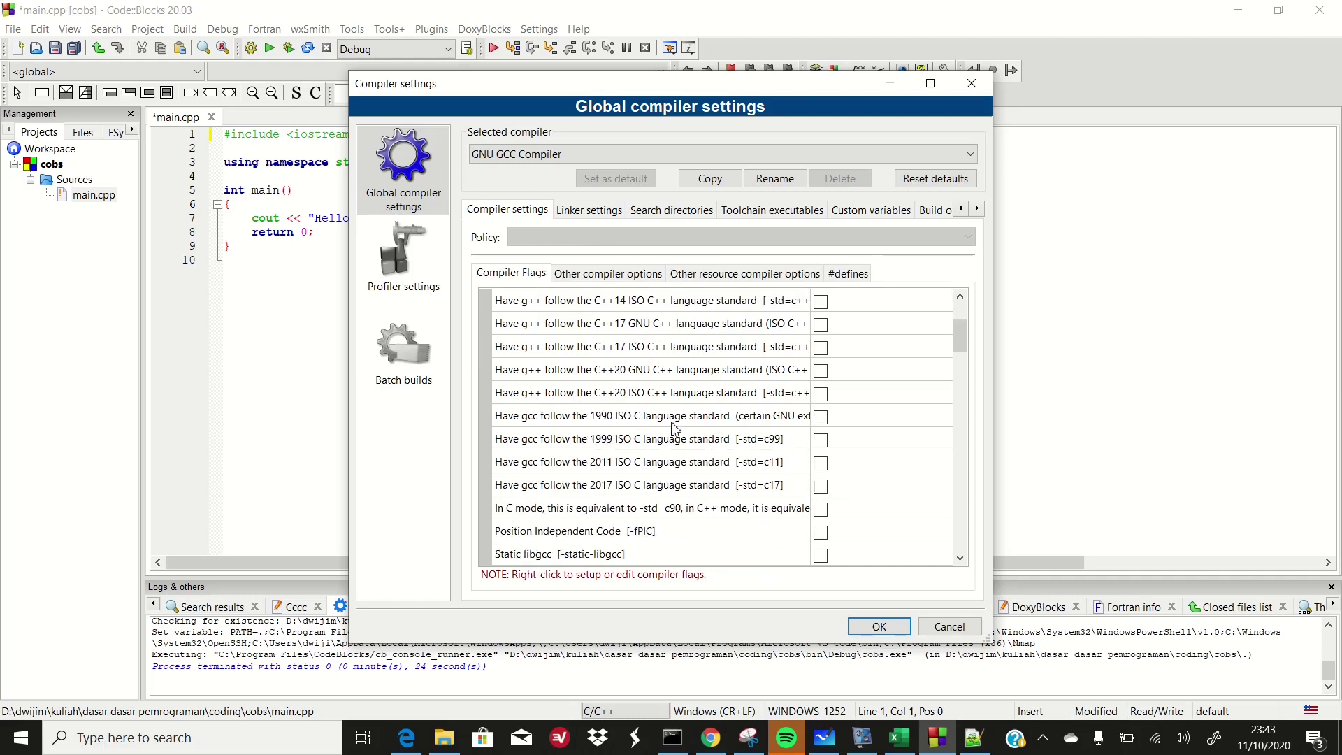
scroll(674, 427, down, 2)
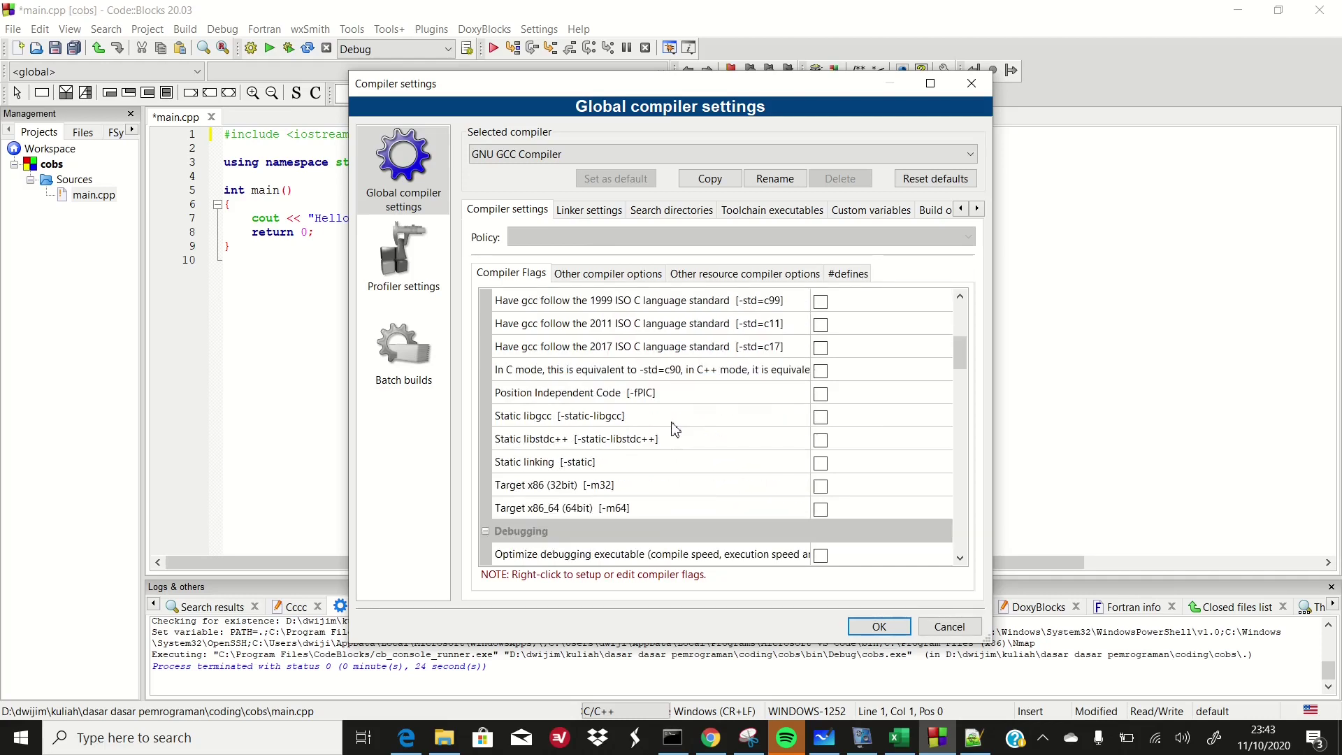
scroll(674, 427, down, 1)
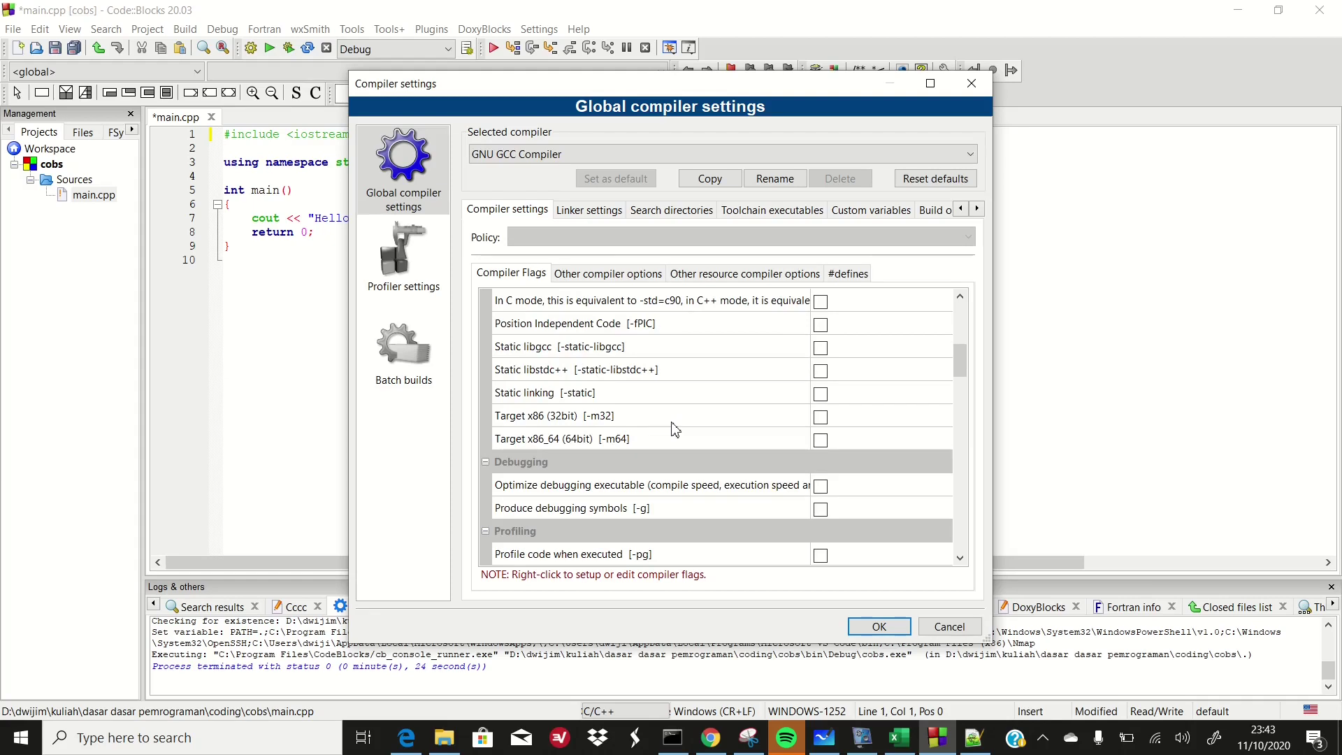
scroll(674, 428, down, 3)
scroll(674, 428, up, 8)
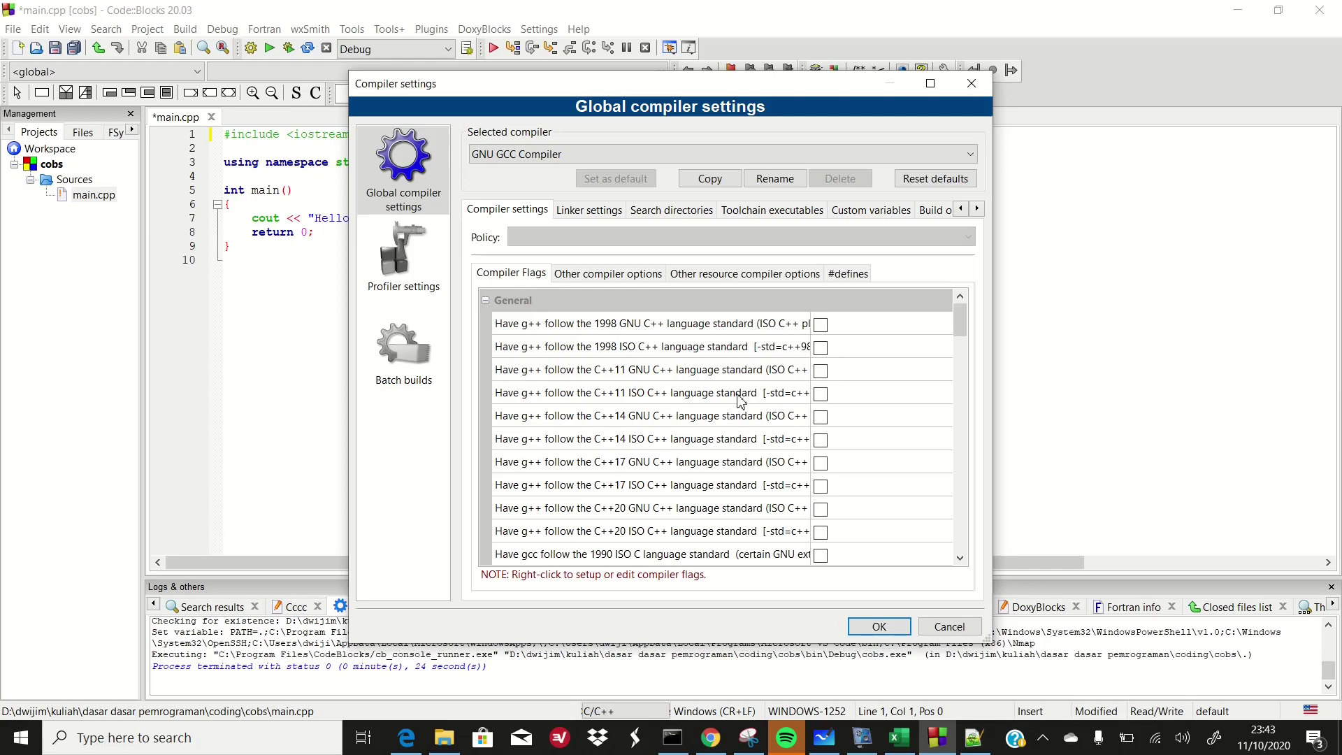
scroll(740, 401, down, 1)
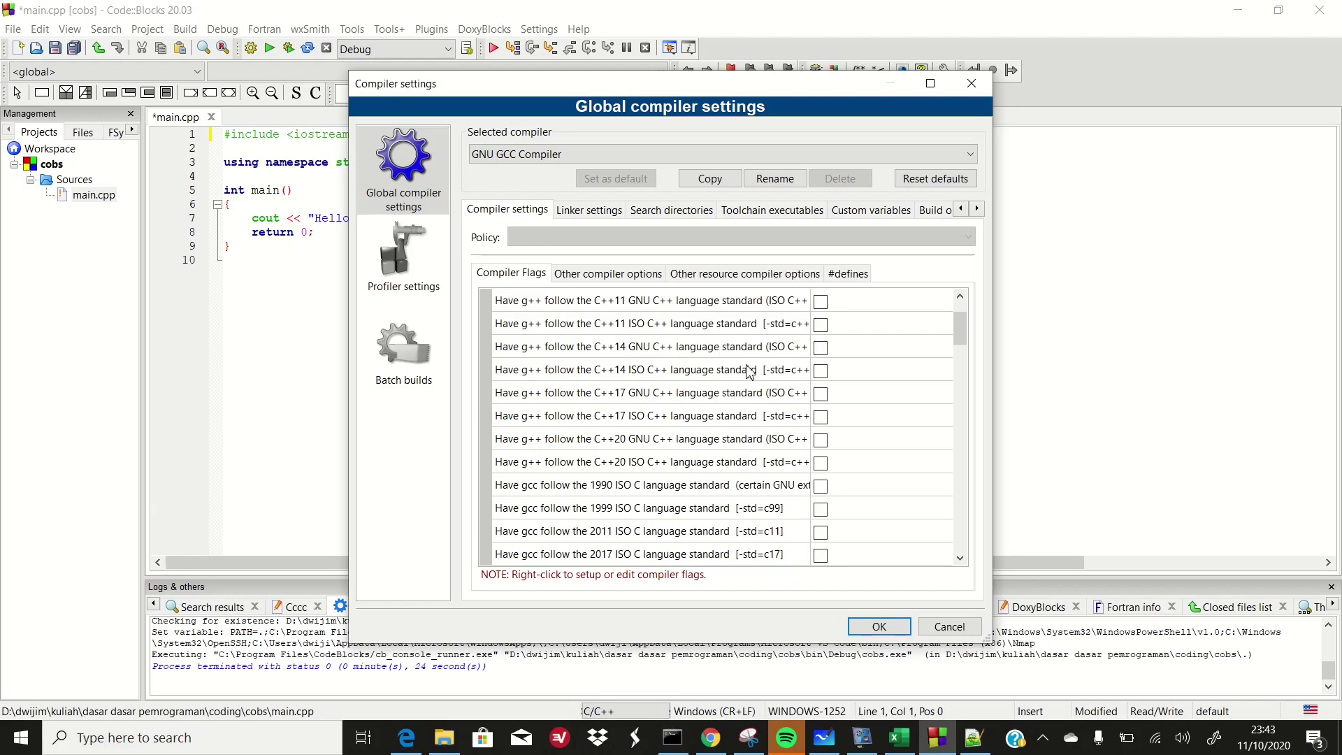
scroll(757, 370, up, 1)
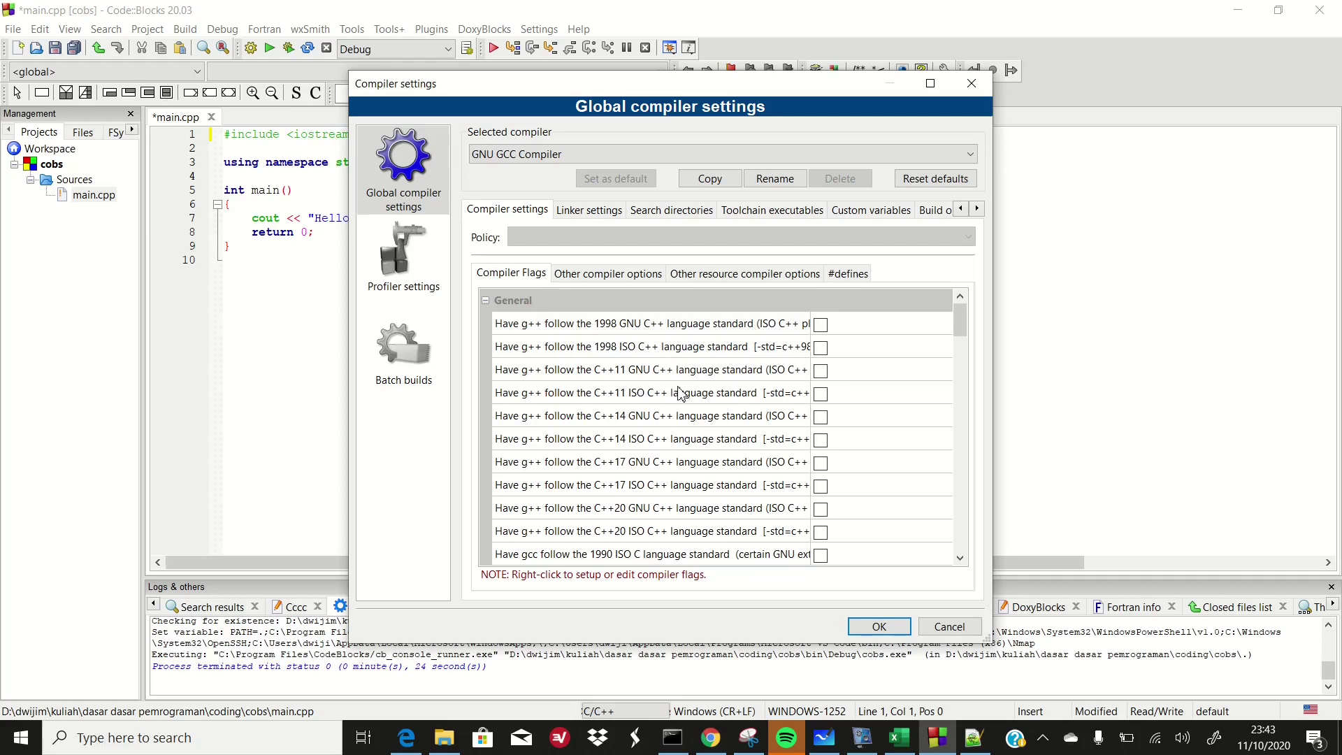
click(822, 371)
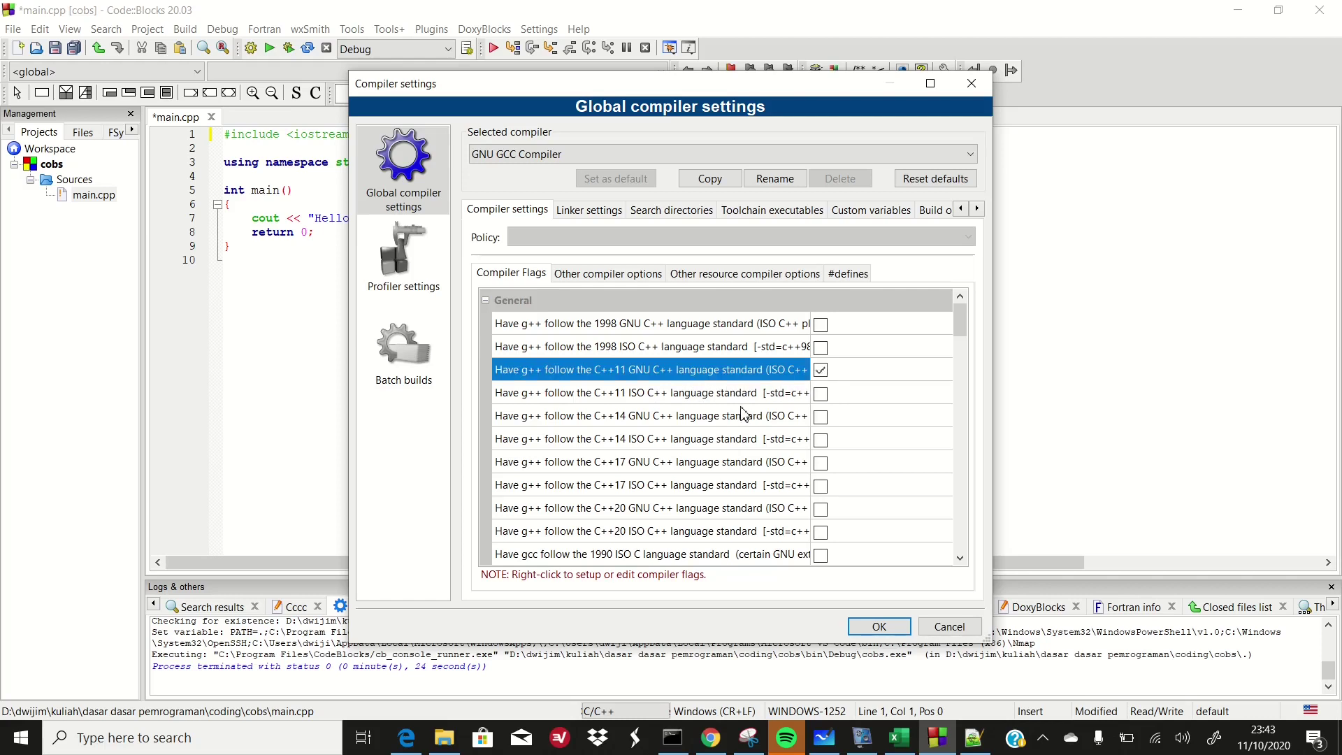
Enable the gcc 2017 ISO C language standard flag [-std=c17], check the toolchain executables and save the compiler settings.
scroll(743, 413, down, 1)
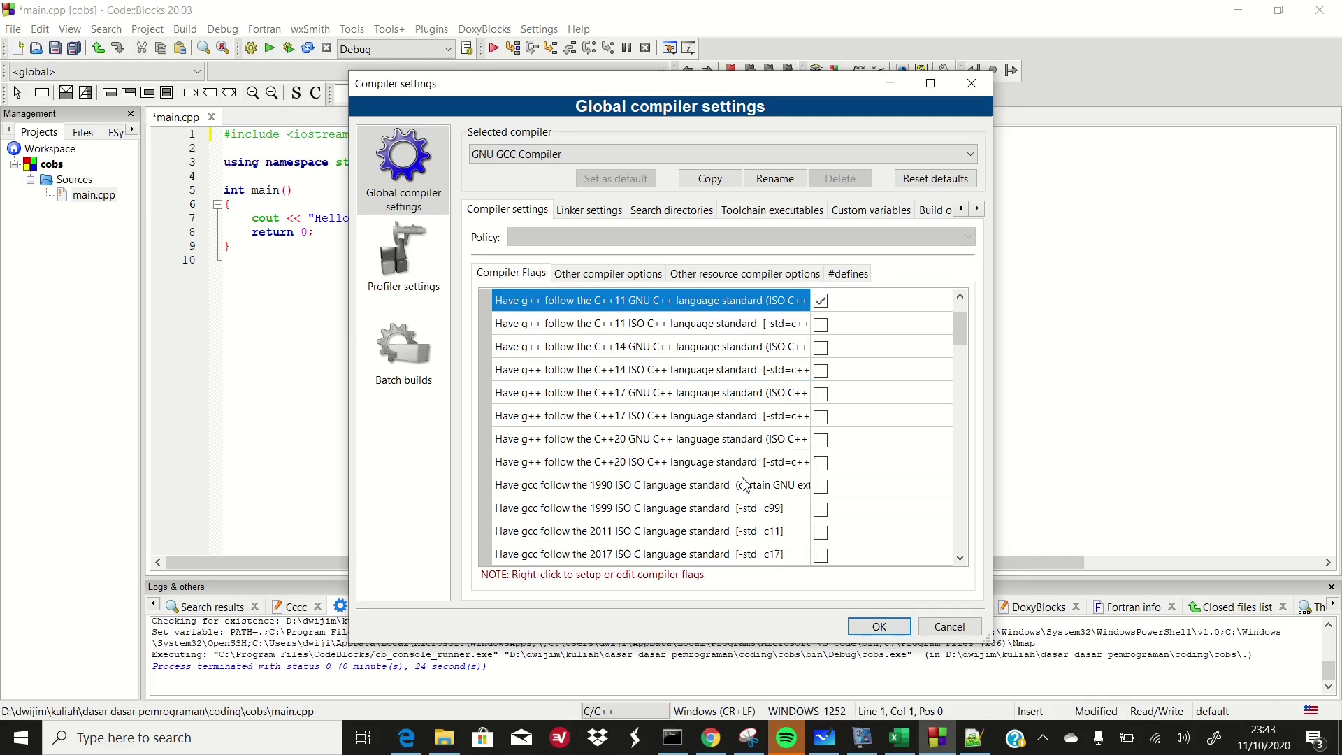
scroll(745, 484, down, 1)
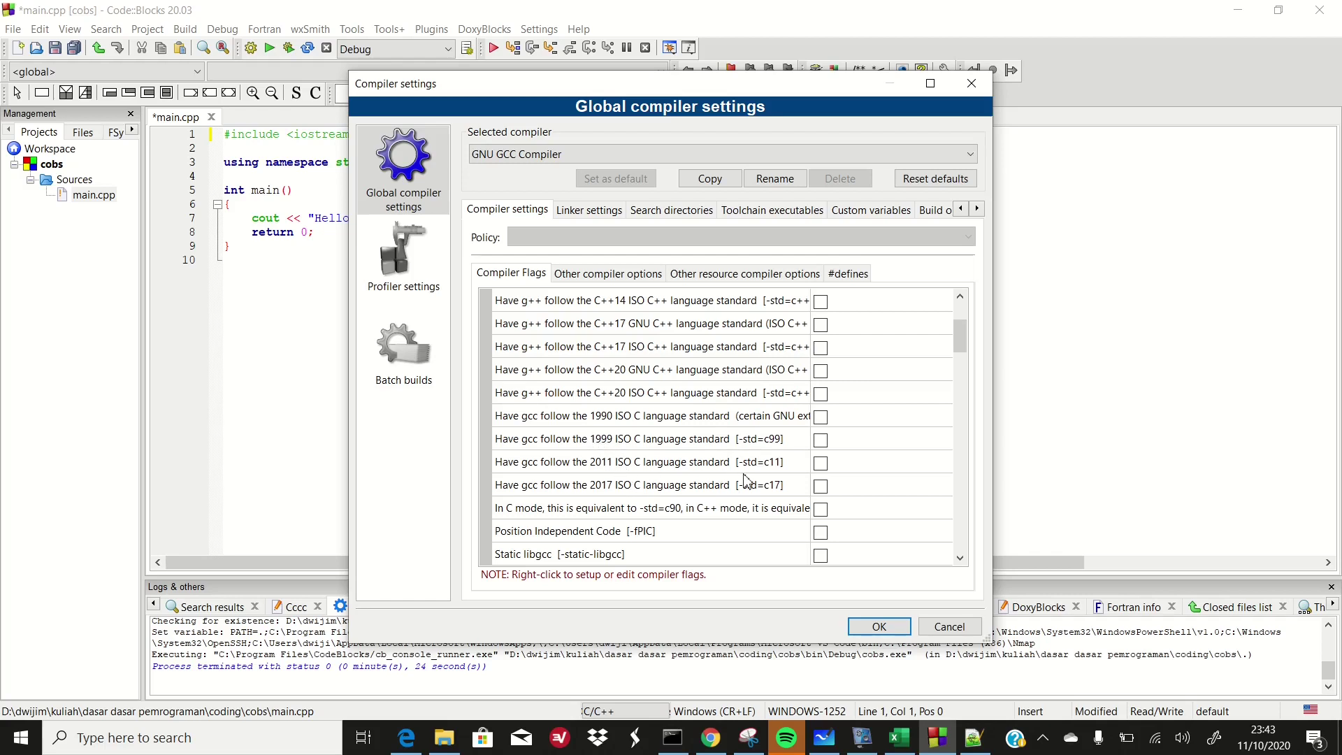
click(820, 487)
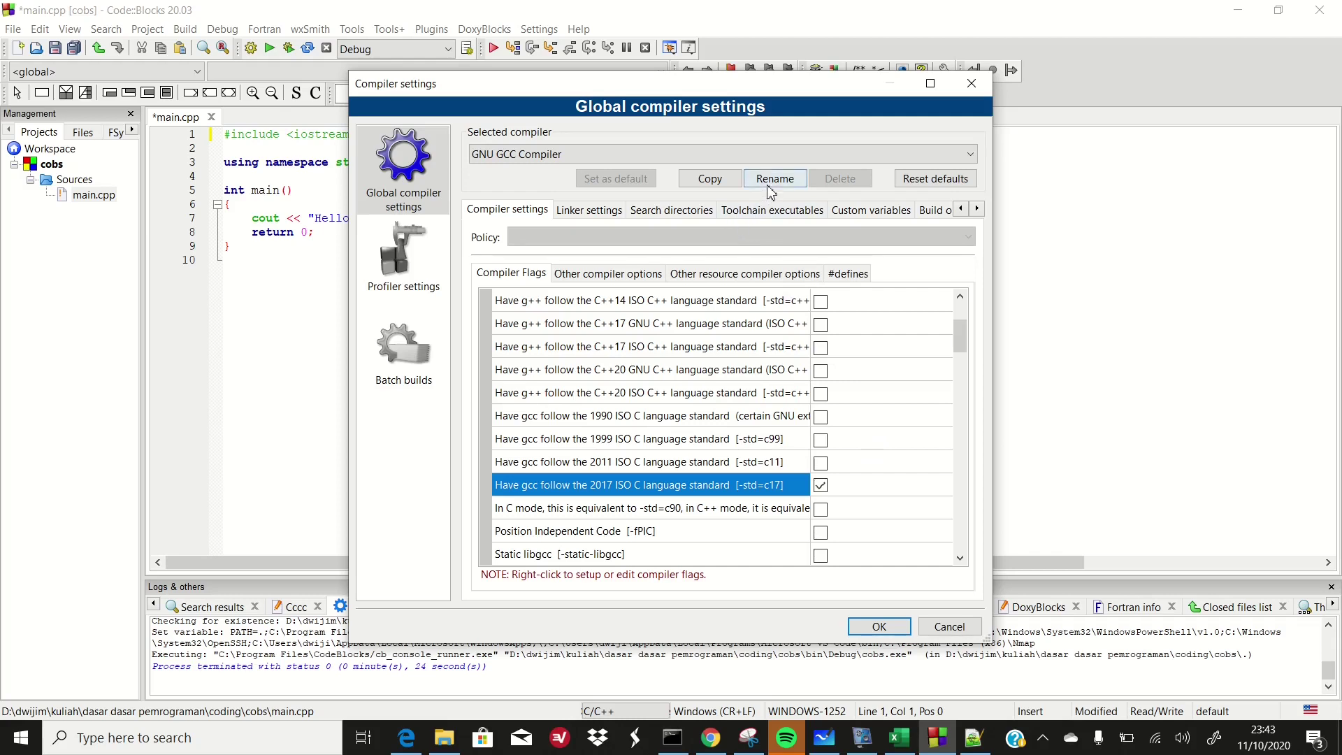
click(779, 212)
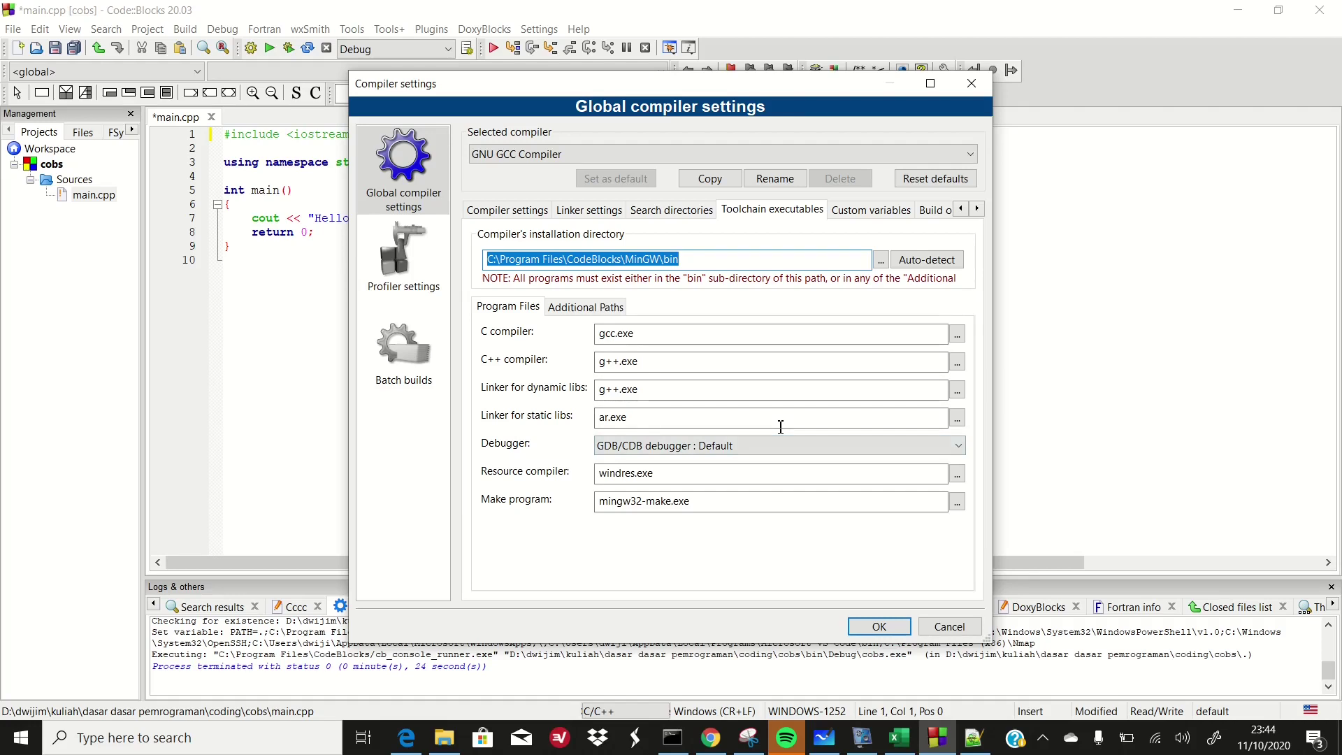
click(879, 626)
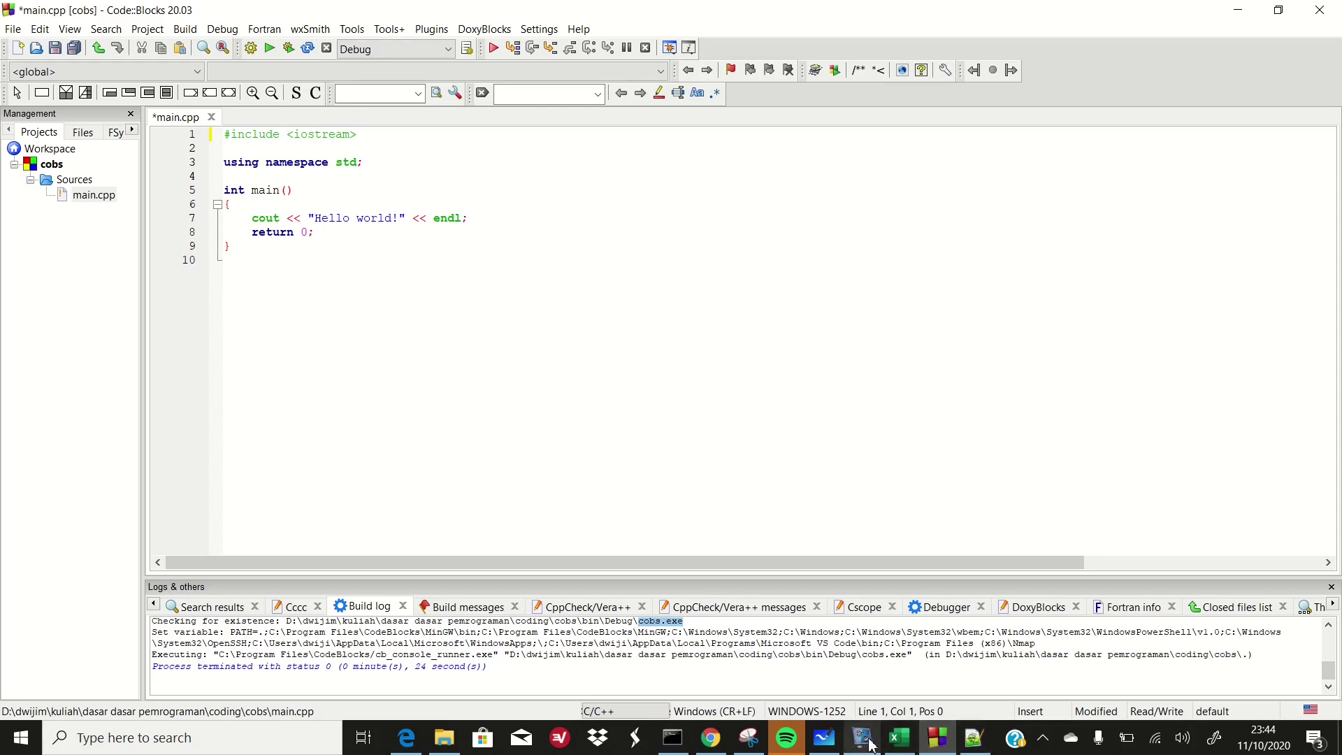
Switch to Command Prompt and rerun the quoted gcc compile command on ganjil-asli.c.
click(672, 737)
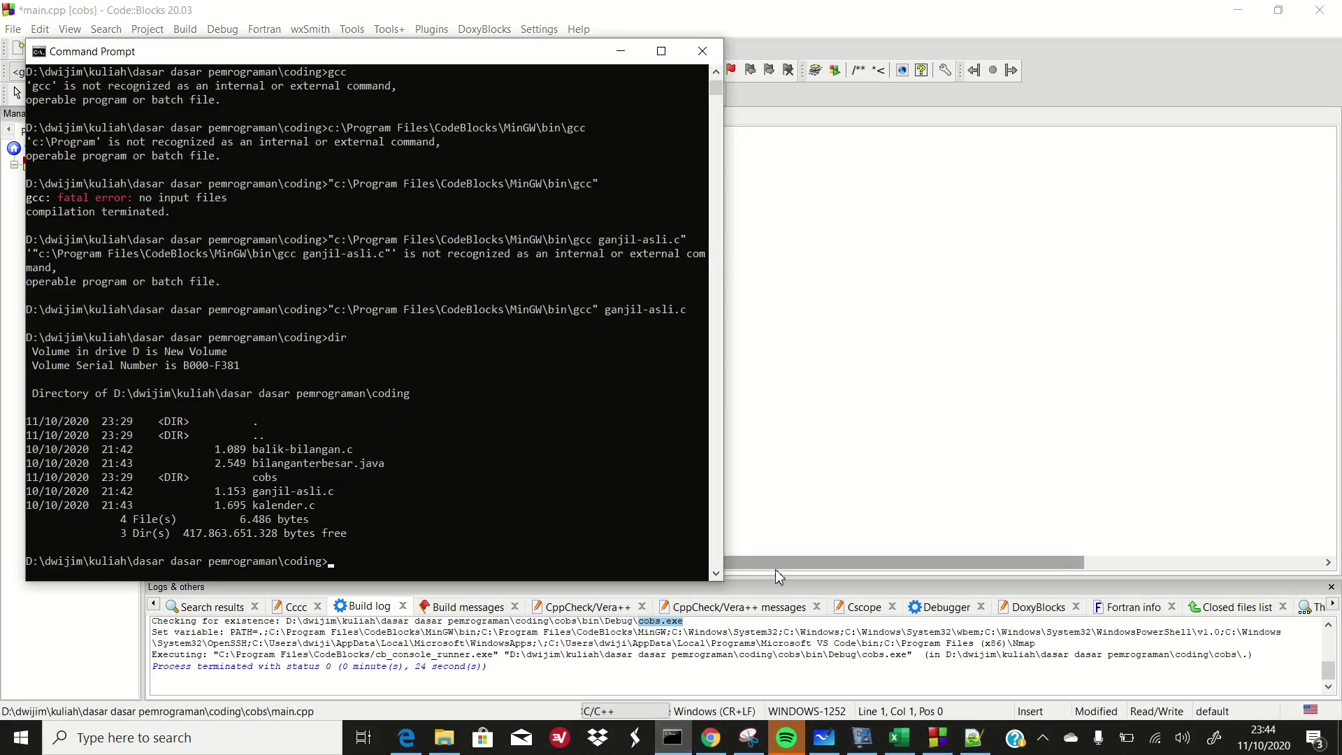
text(dir)
key(Up)
key(Up)
key(Return)
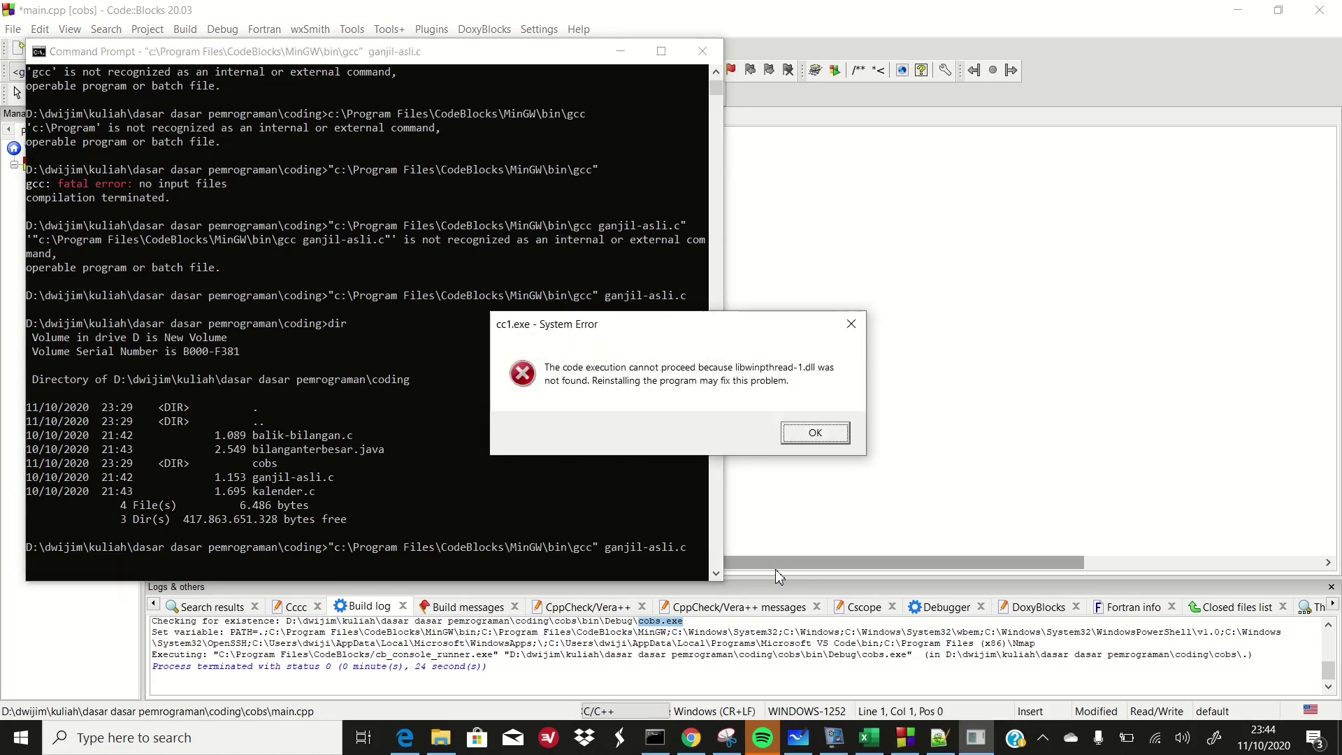
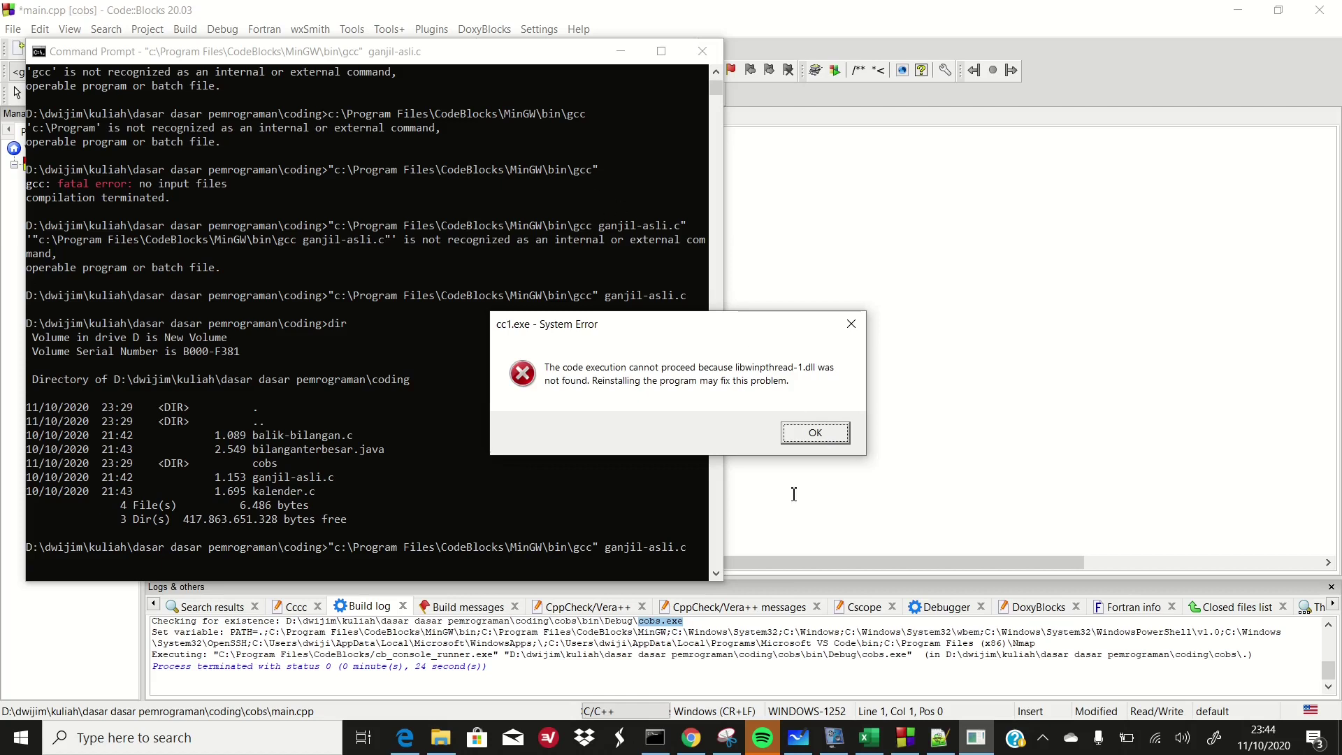
Switch to Chrome, search Google in a new tab for "download libwinpthread-1.dll", and dismiss the cc1.exe system error.
click(692, 739)
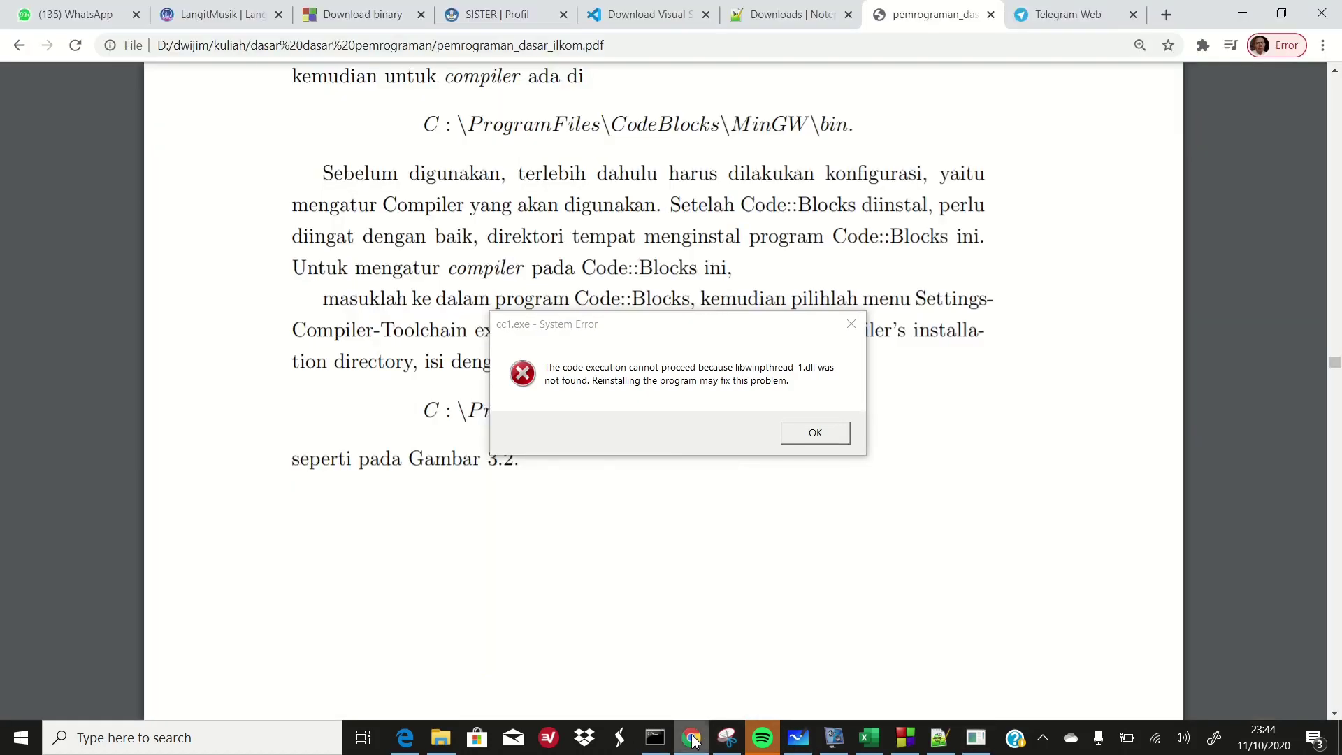
click(1166, 14)
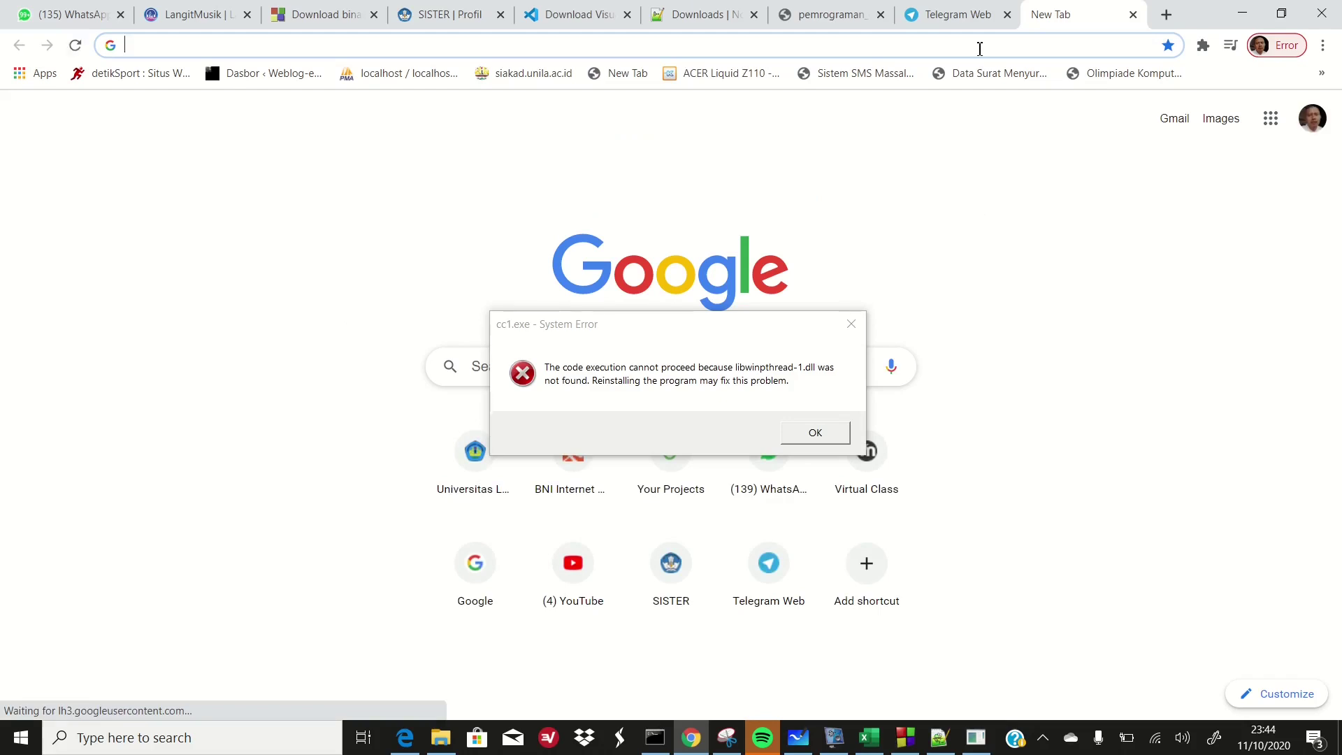
text(download)
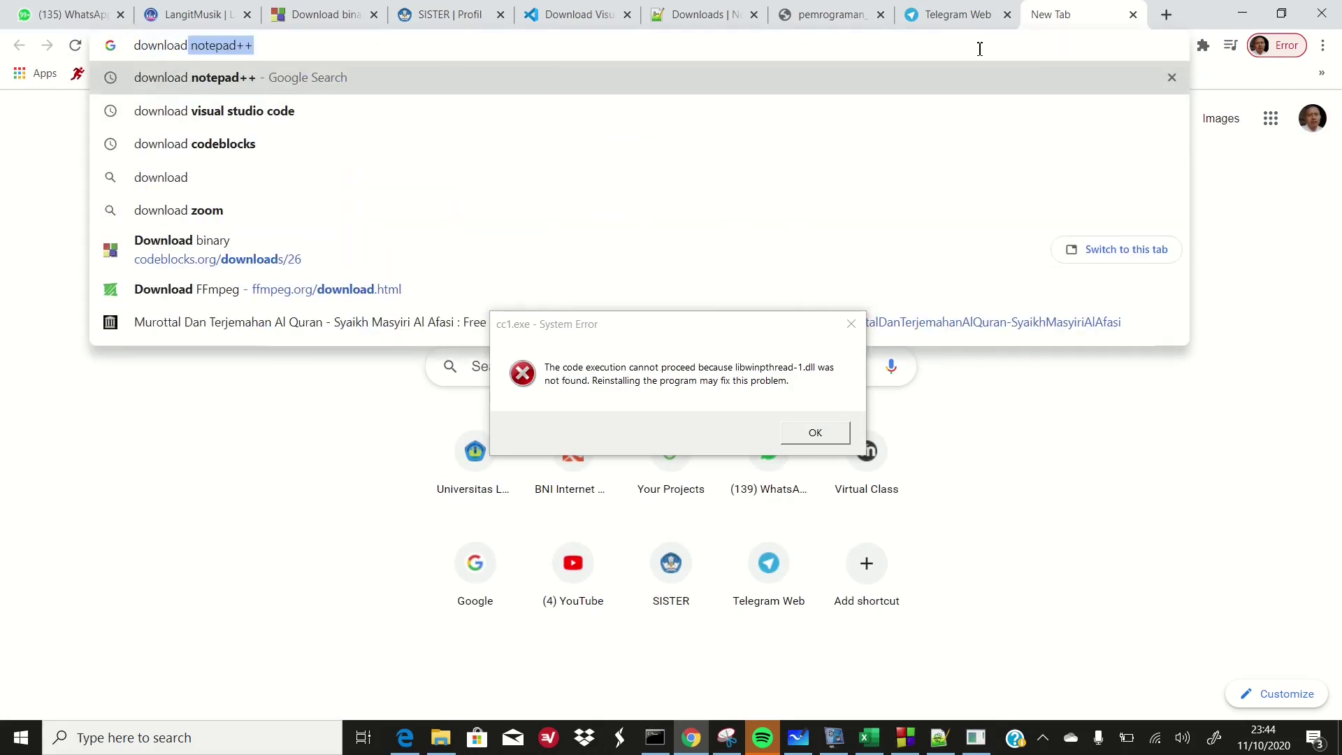
text( win)
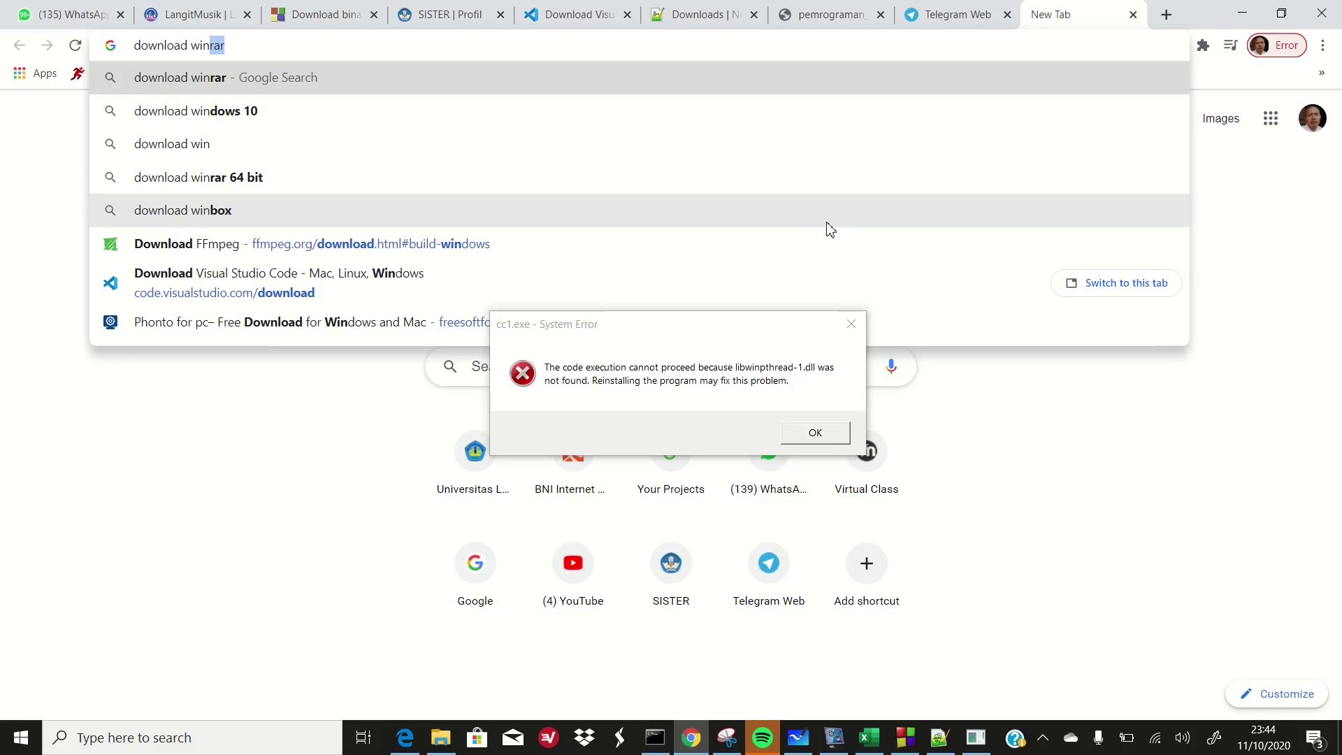
text(r)
key(BackSpace)
key(BackSpace)
key(BackSpace)
key(BackSpace)
key(BackSpace)
text(libwin)
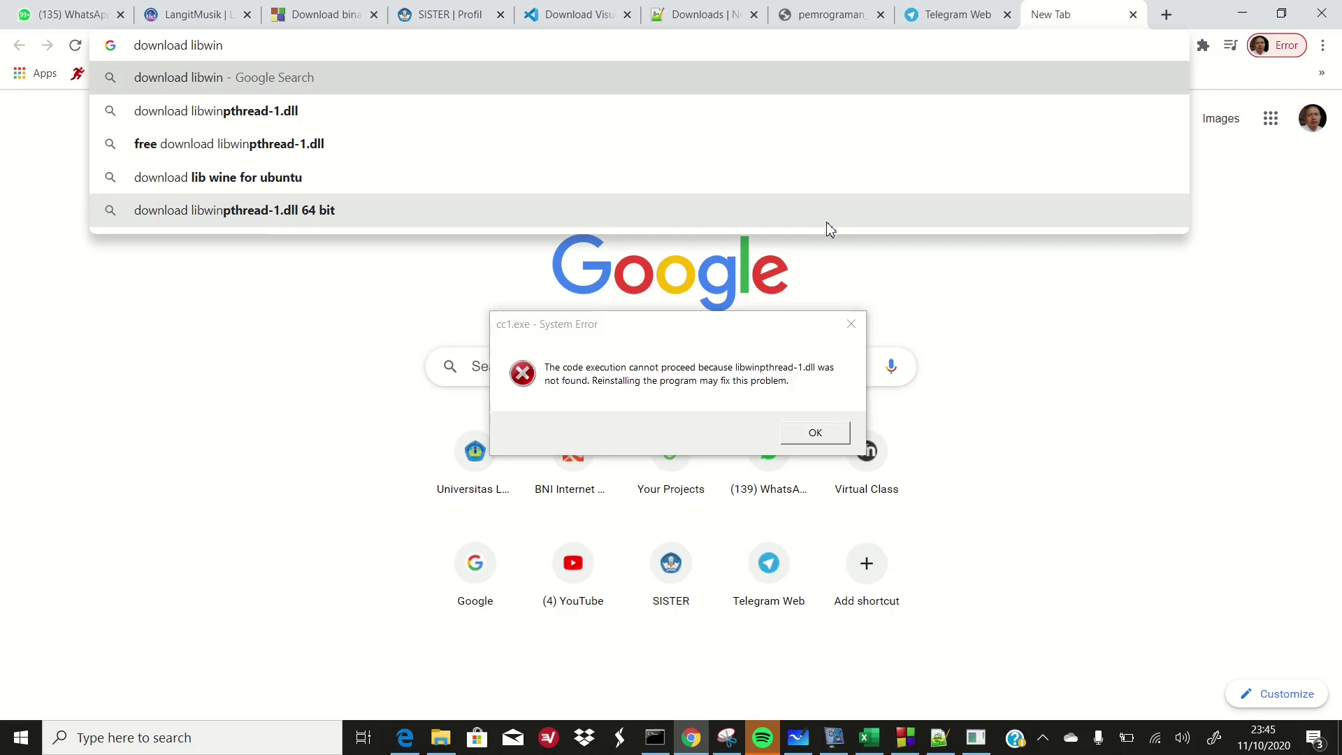
click(301, 114)
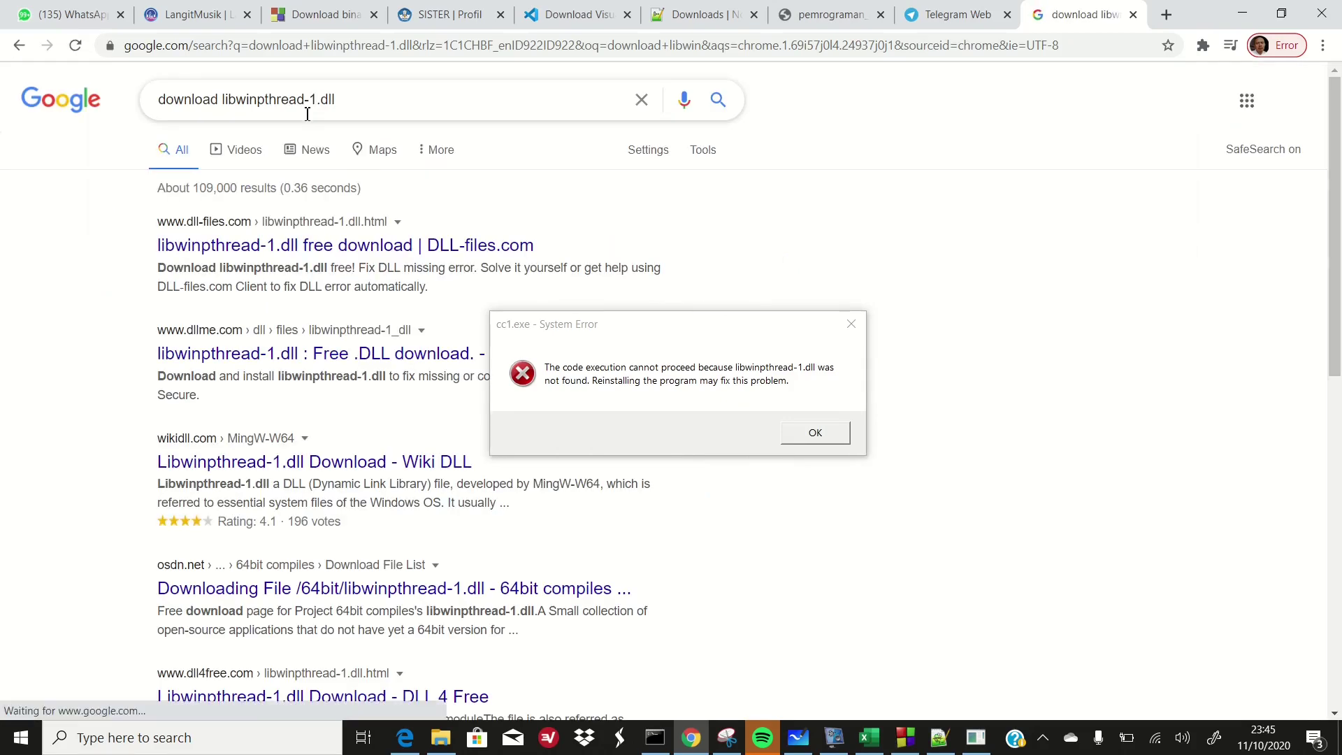
click(829, 437)
click(829, 436)
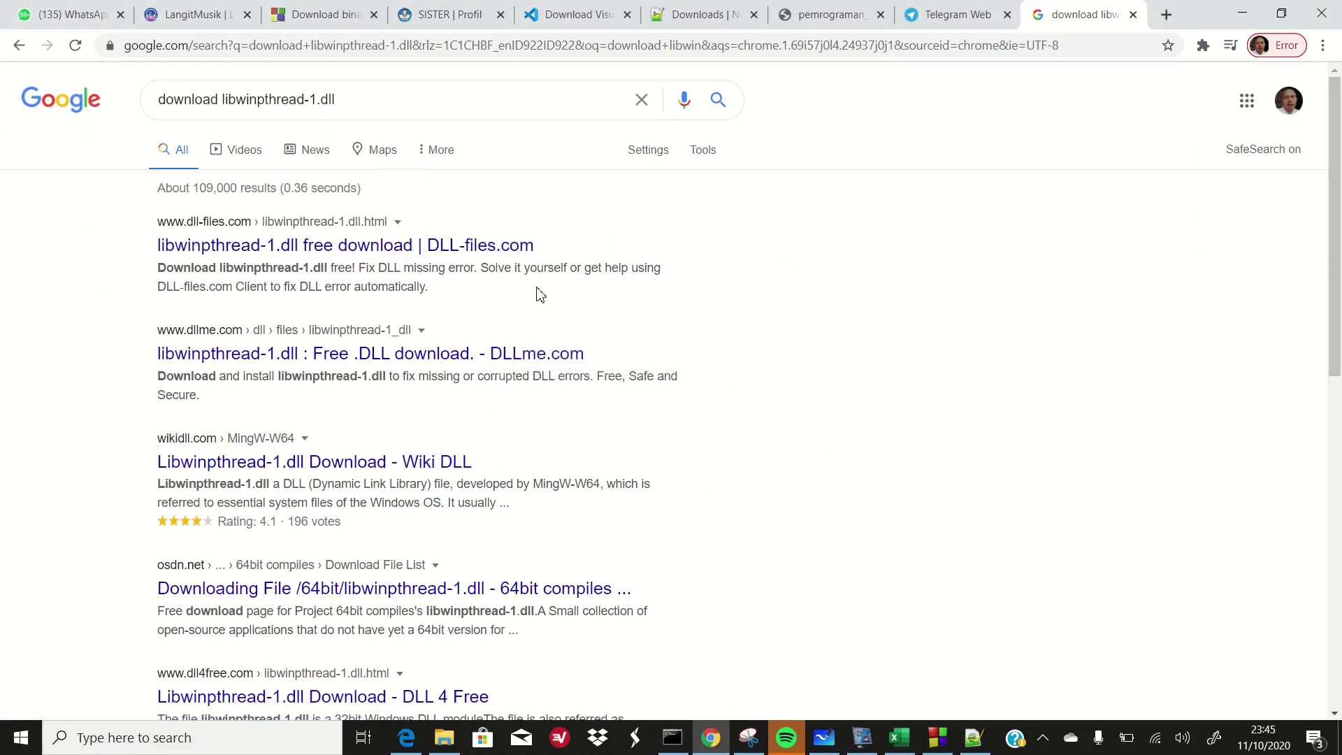
Open the DLL-files.com result for libwinpthread-1.dll and start downloading the 32-bit version 1.0.0.0 zip.
click(418, 246)
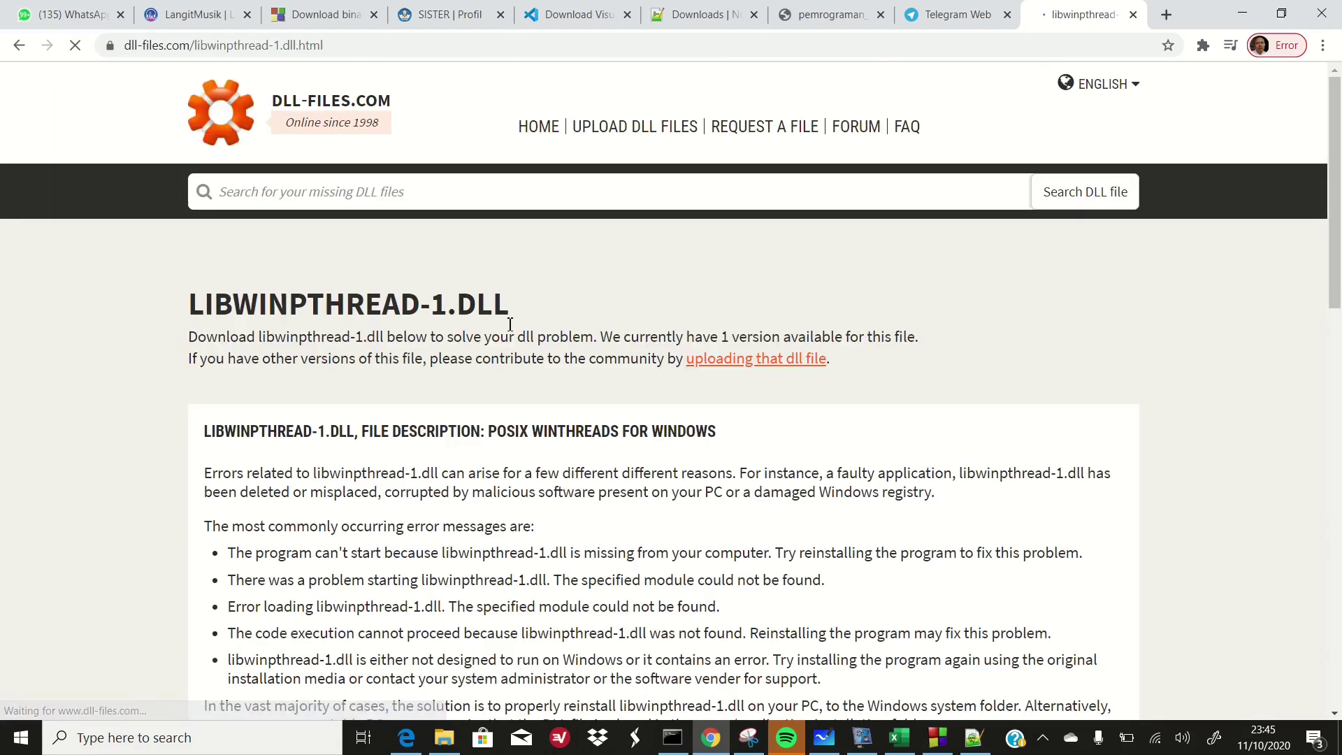
scroll(575, 325, down, 5)
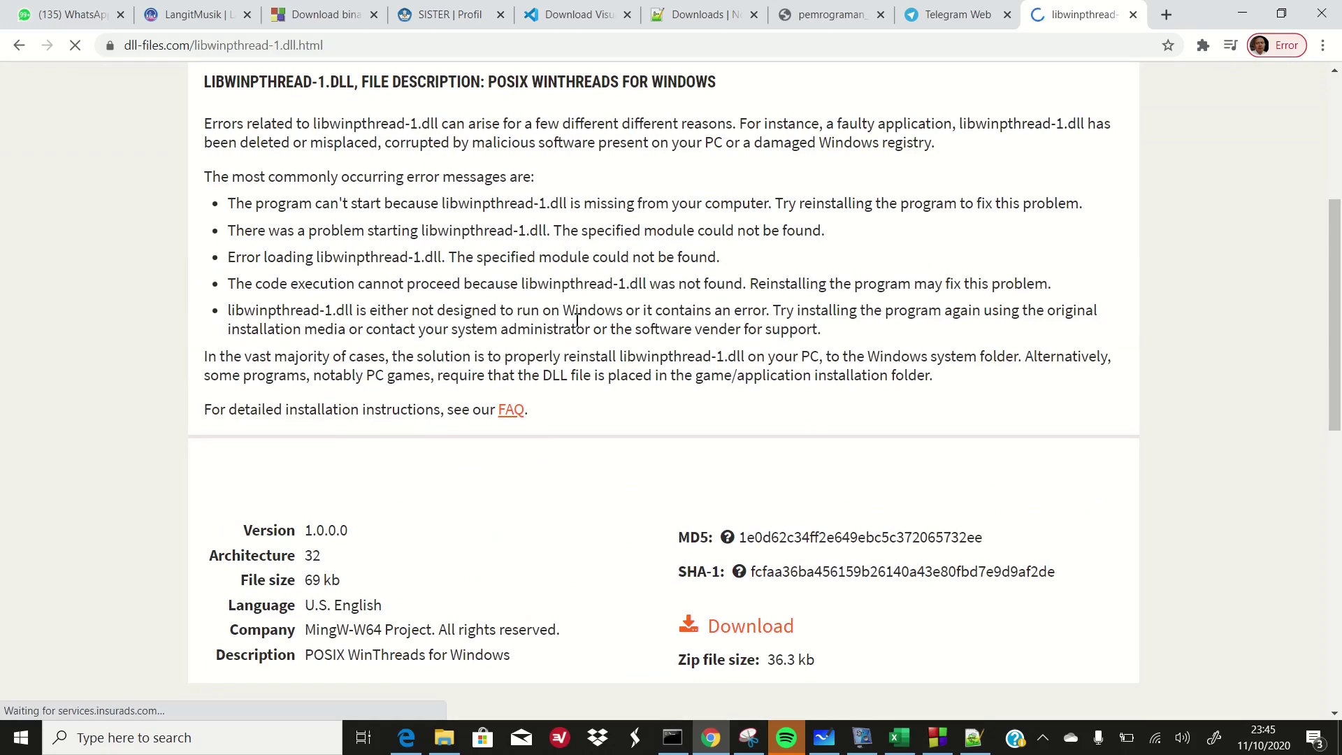
scroll(576, 320, down, 4)
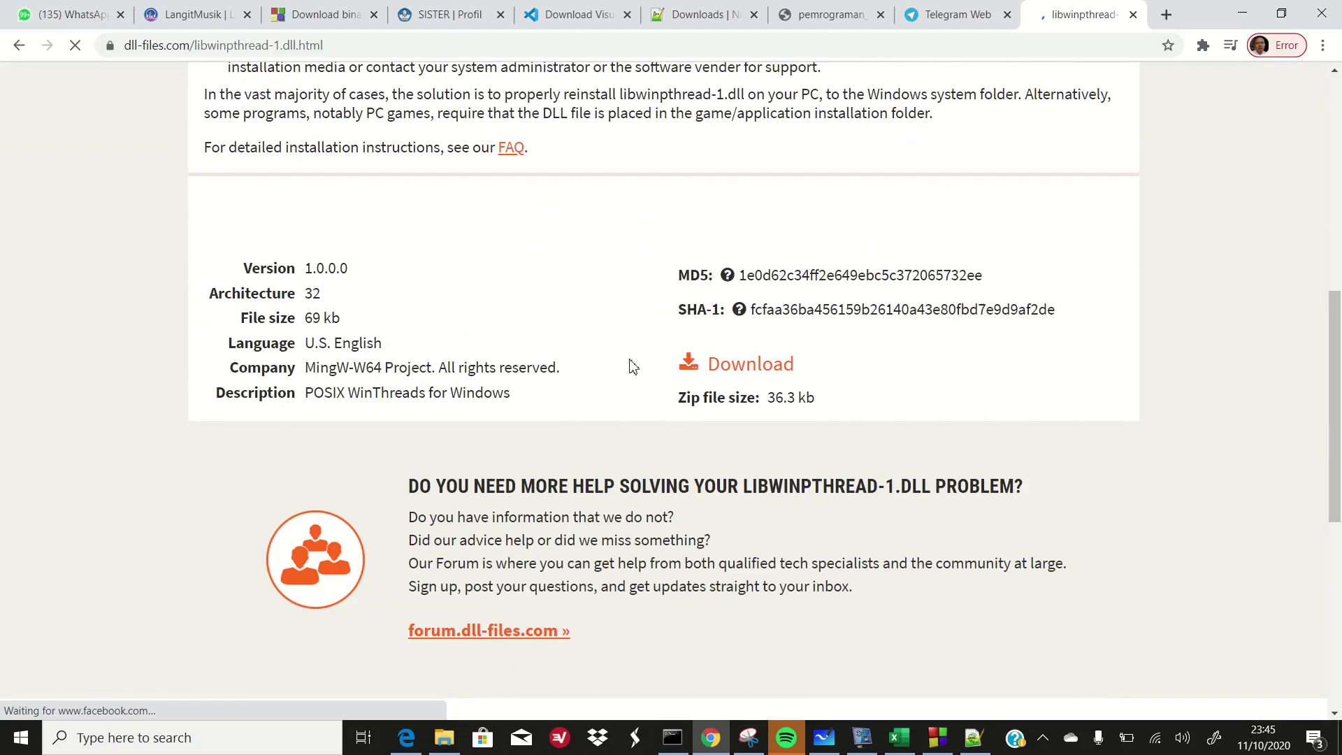
click(758, 375)
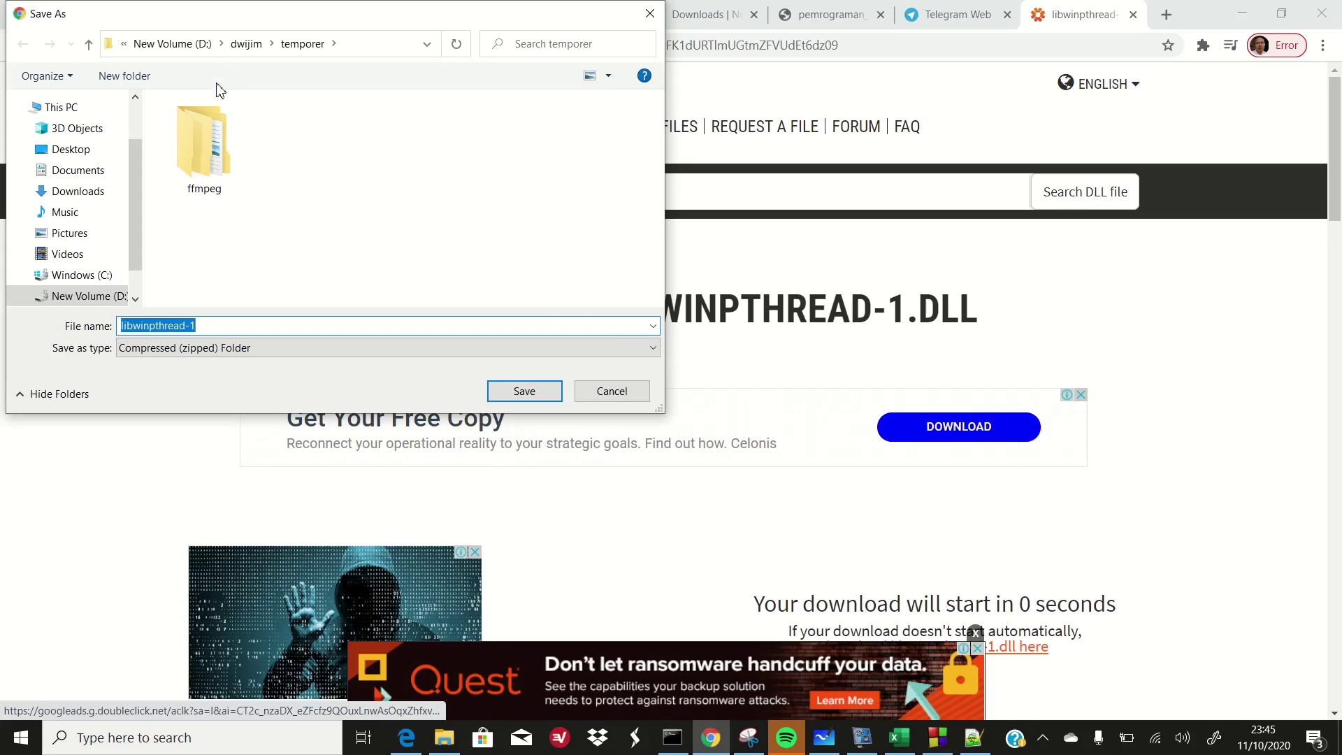
Try to save the libwinpthread-1 zip download into C:\Windows\System and decline the alternative folder offered.
click(106, 280)
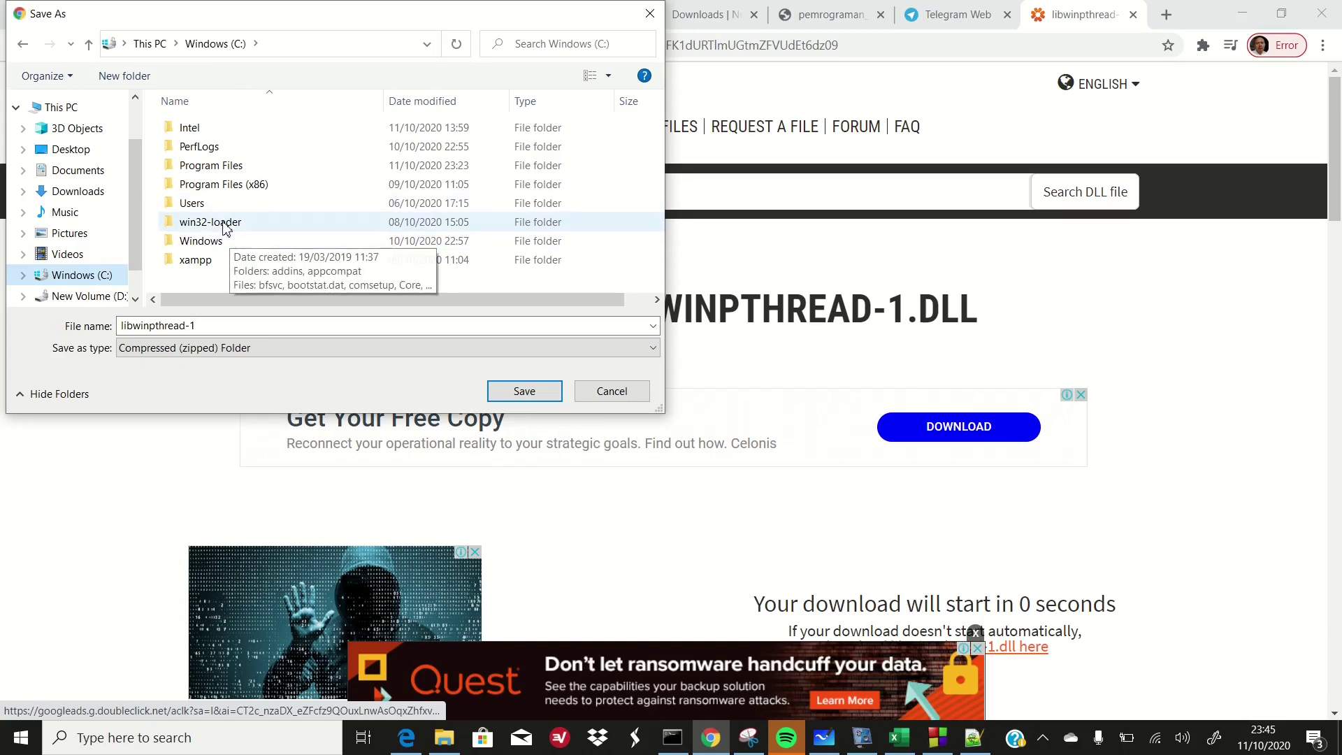
double_click(233, 242)
scroll(252, 230, down, 8)
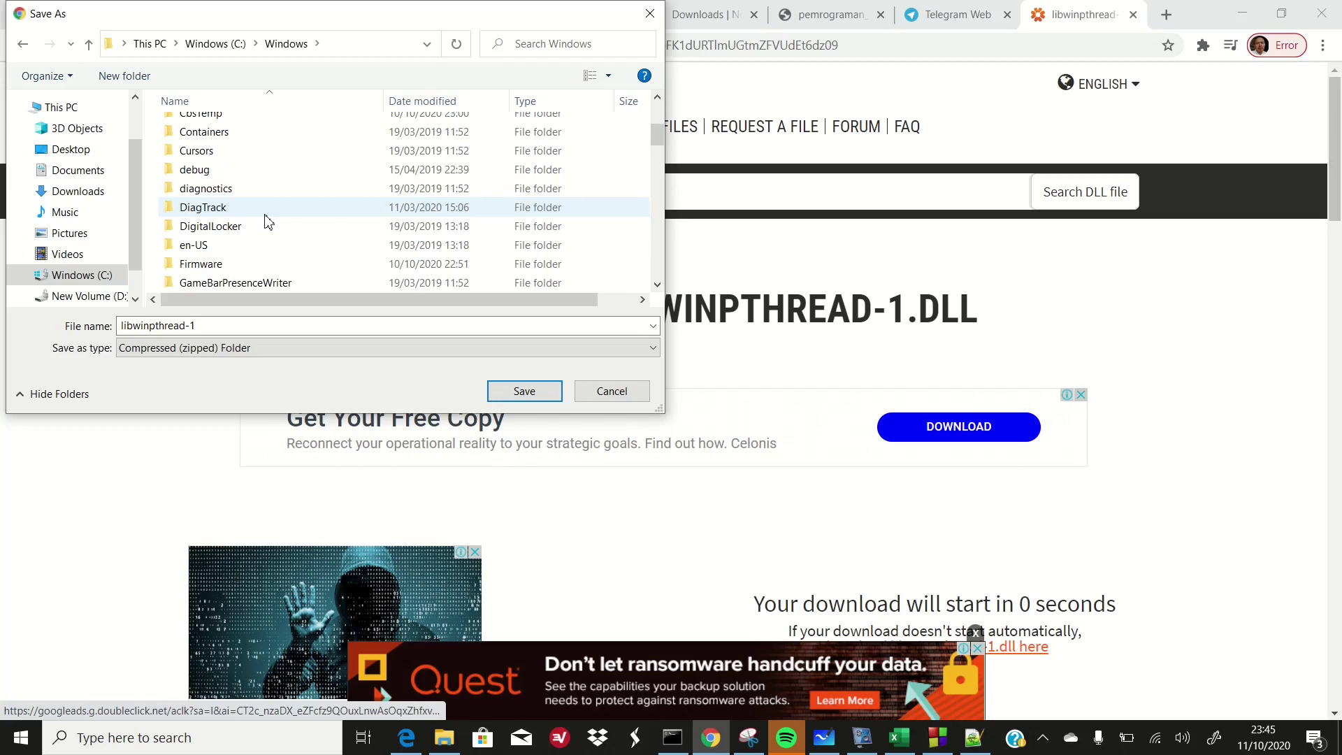
scroll(267, 222, down, 8)
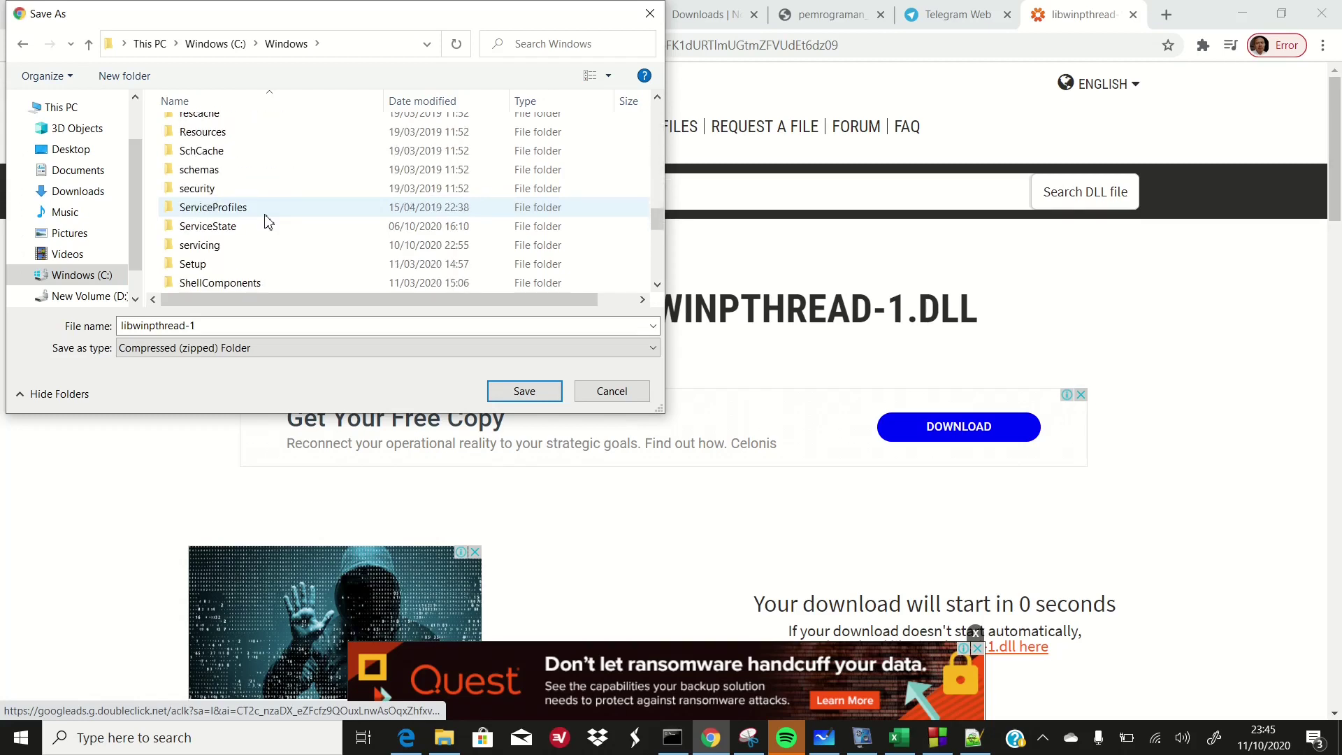
scroll(268, 222, down, 2)
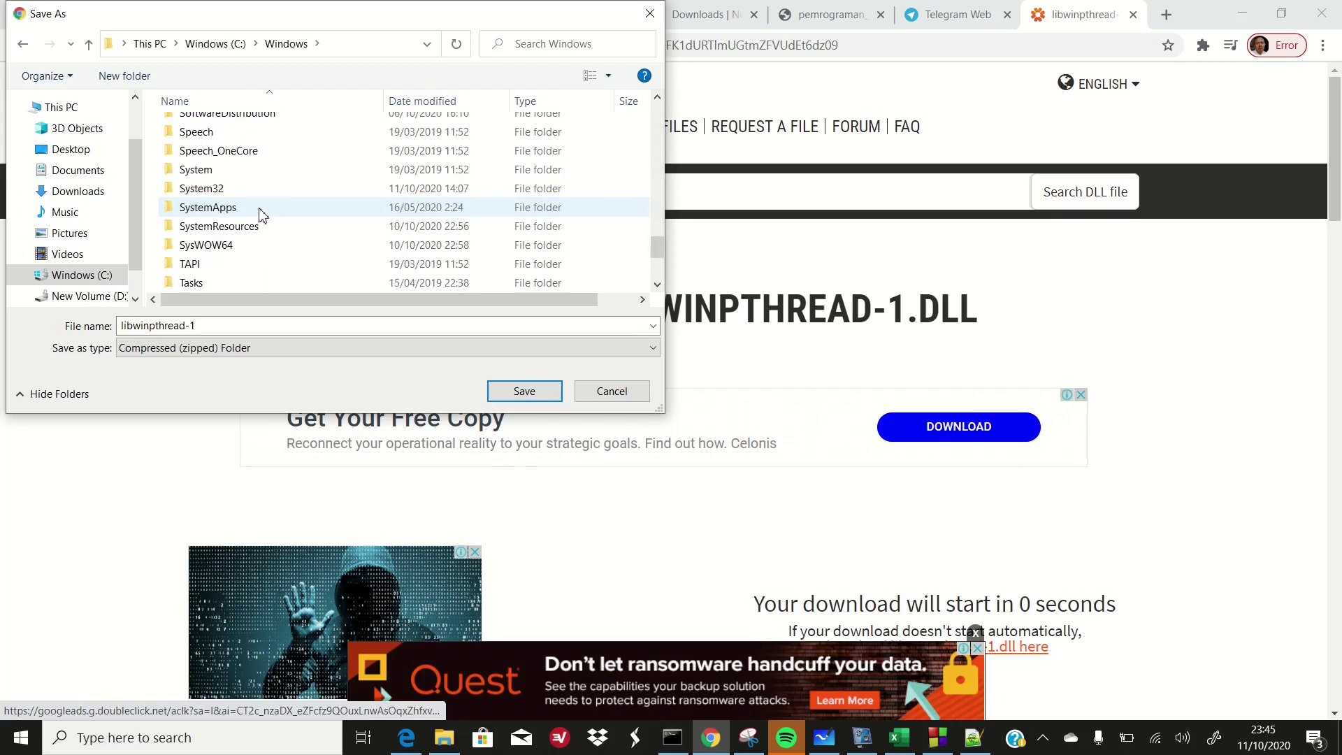
double_click(202, 171)
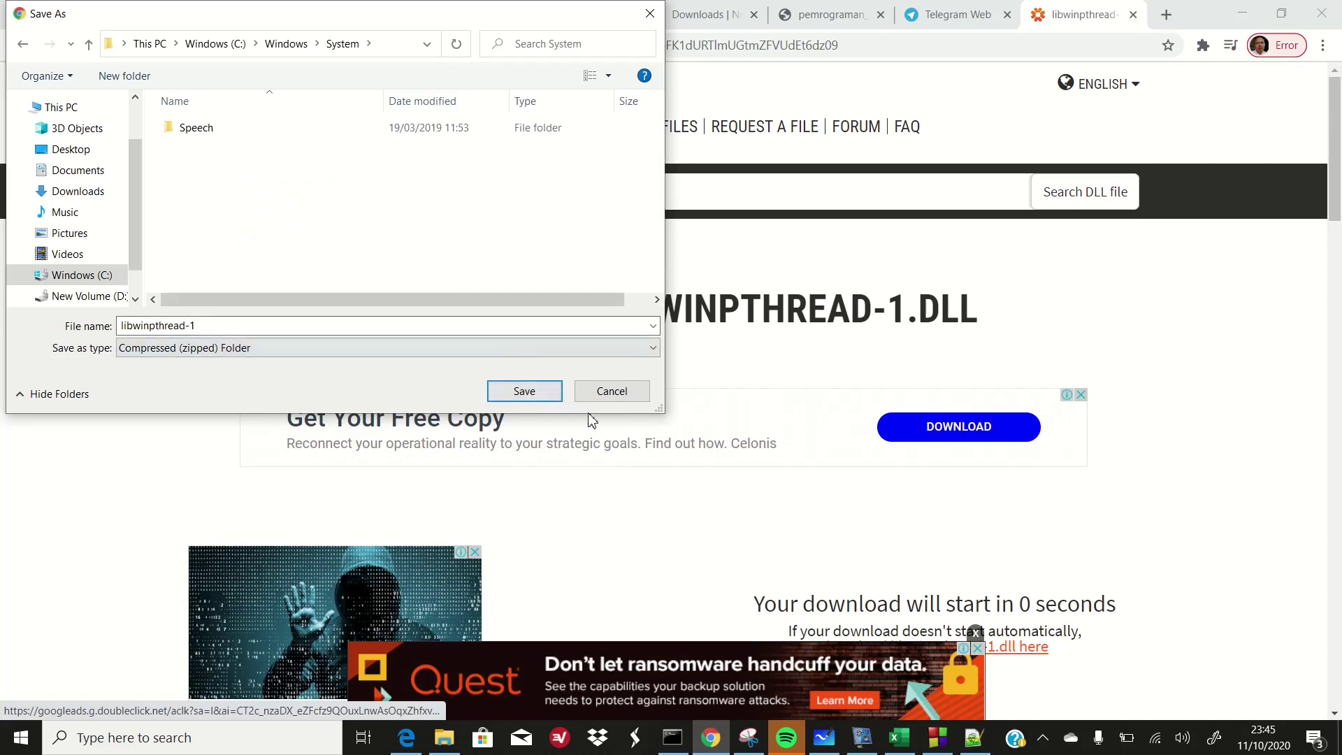
click(533, 390)
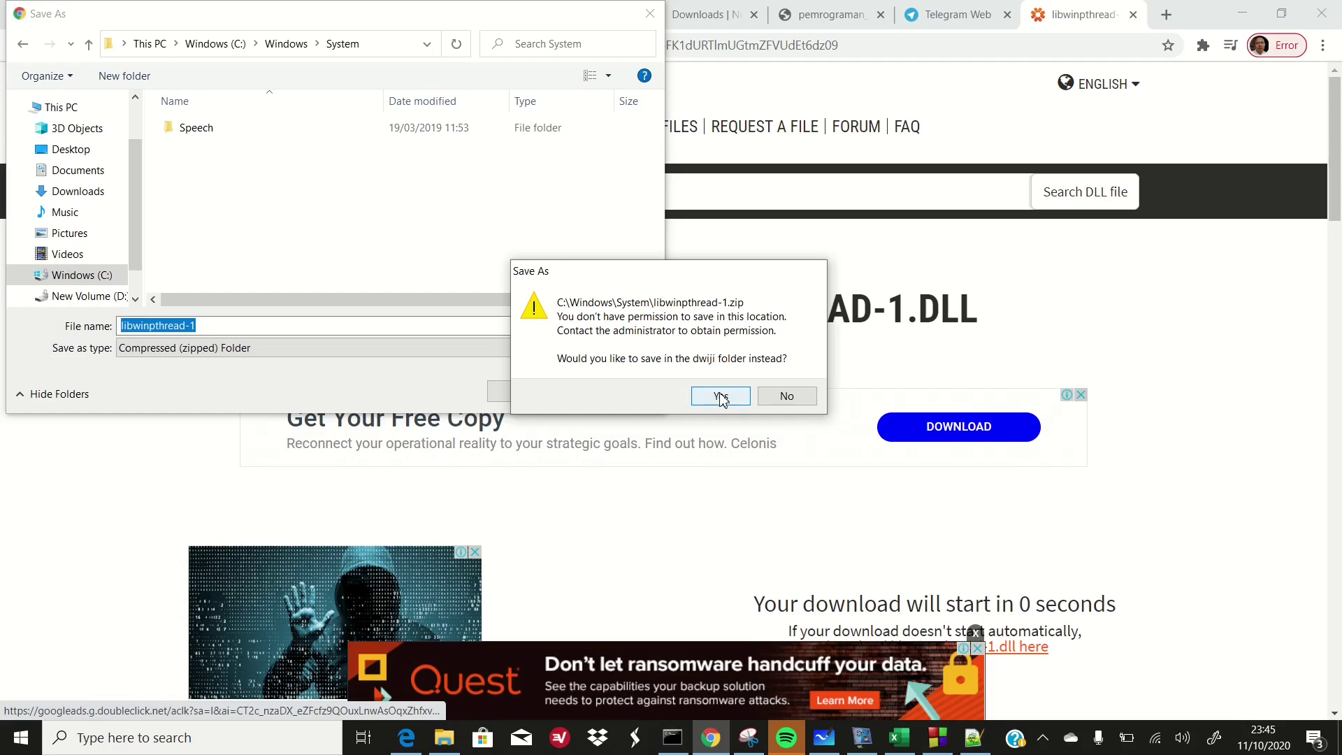
click(784, 396)
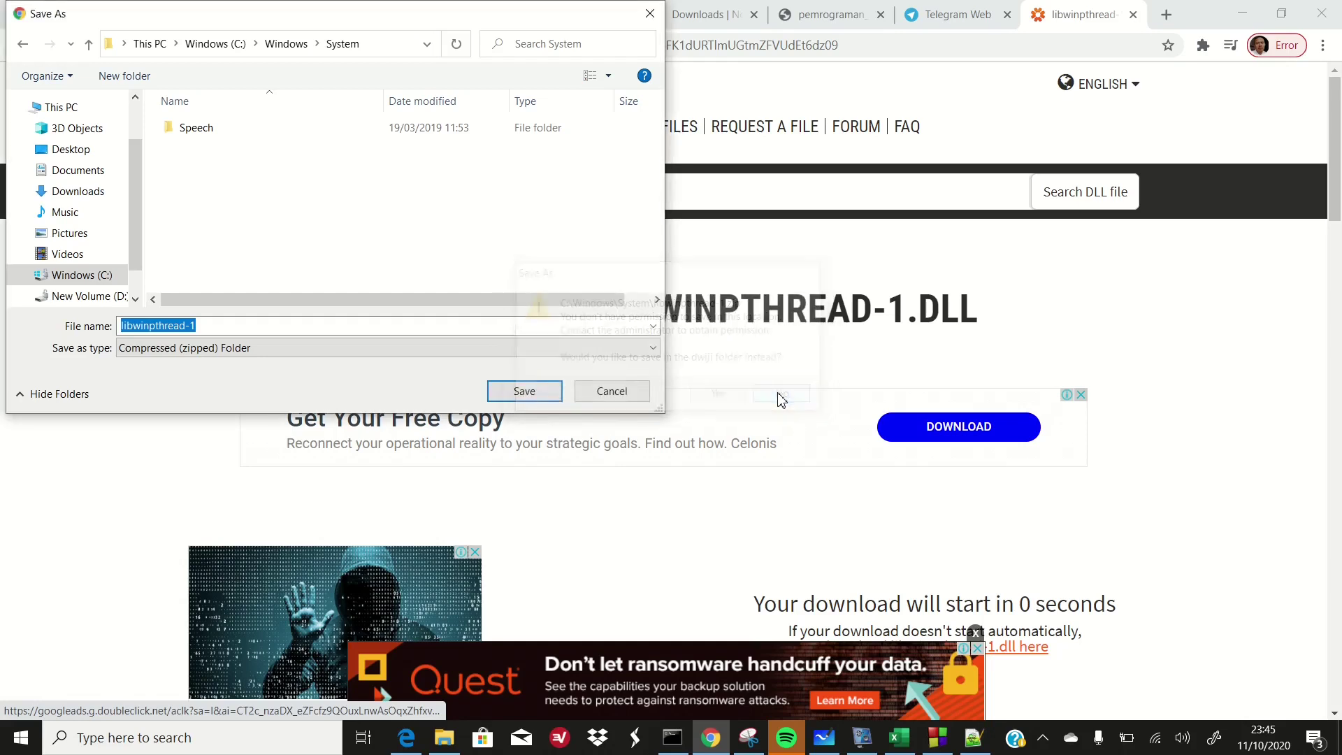
click(524, 389)
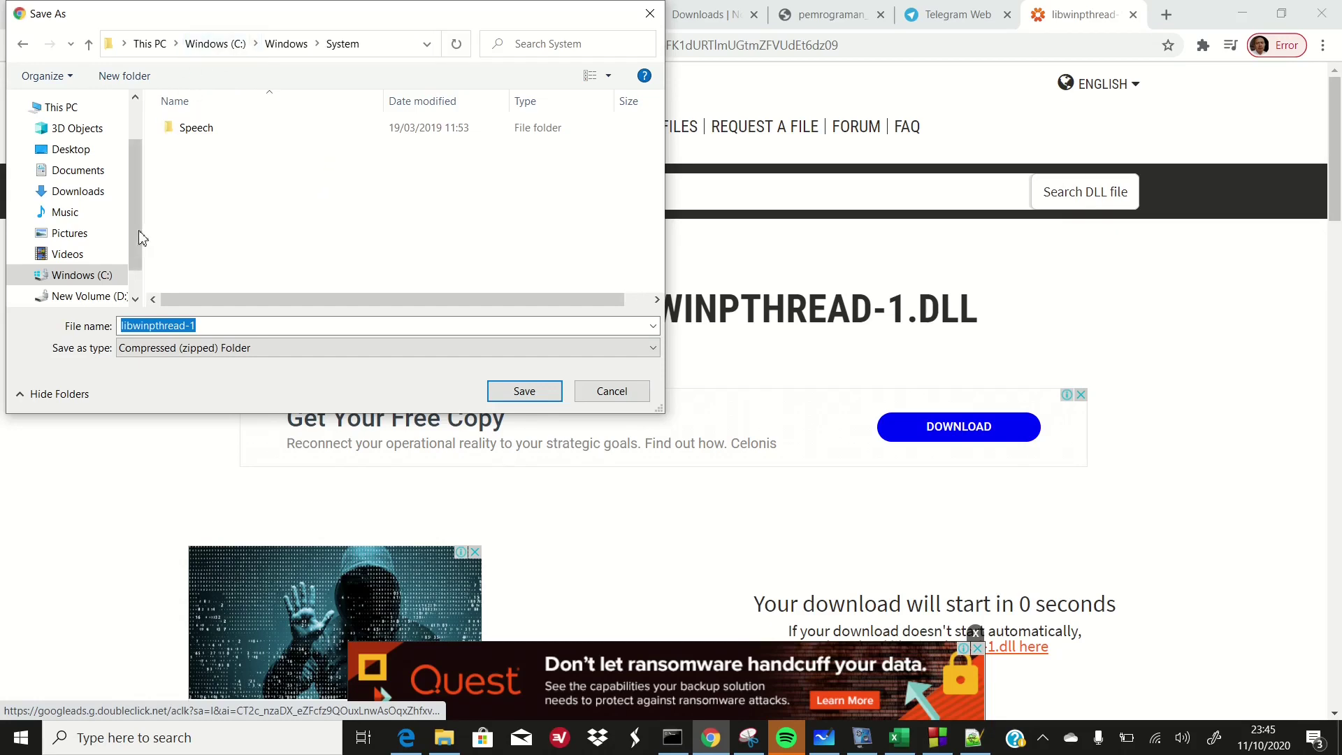
Save the libwinpthread-1 zip download into the temporer folder on drive D.
scroll(118, 252, down, 1)
click(116, 251)
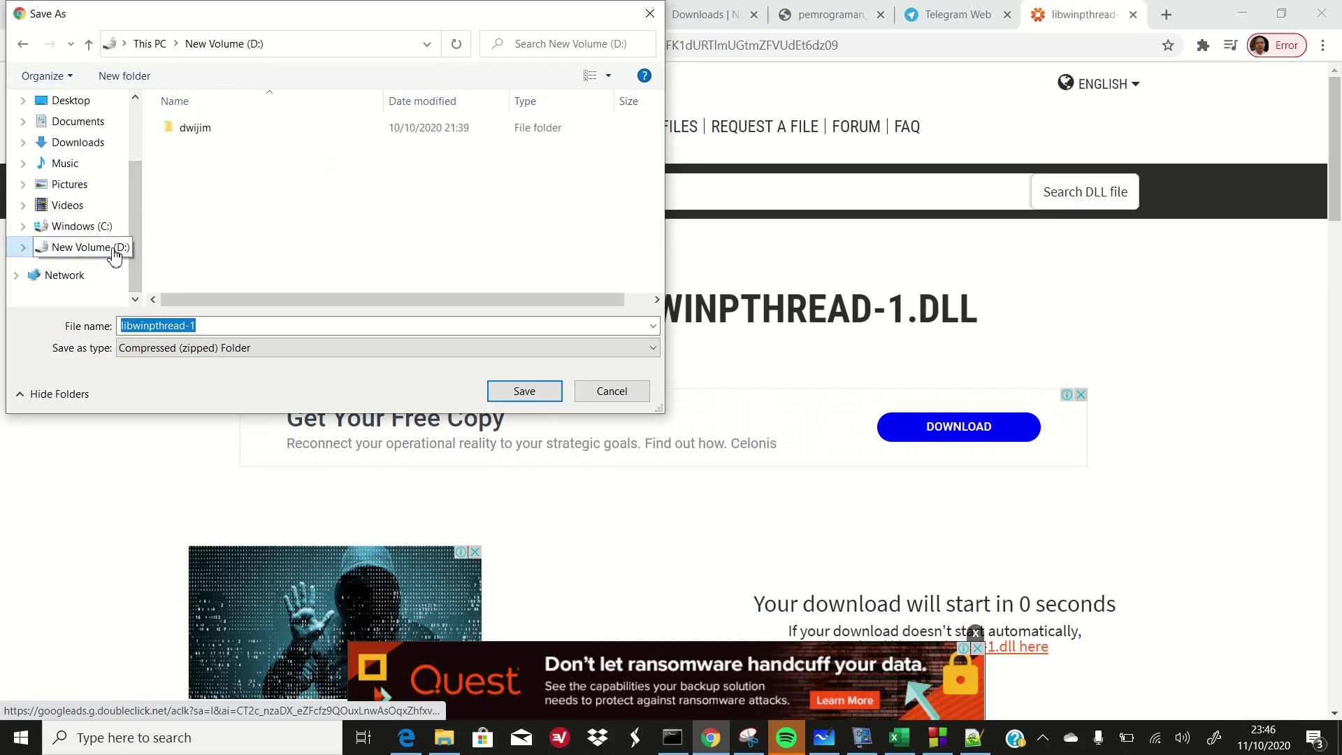
double_click(210, 130)
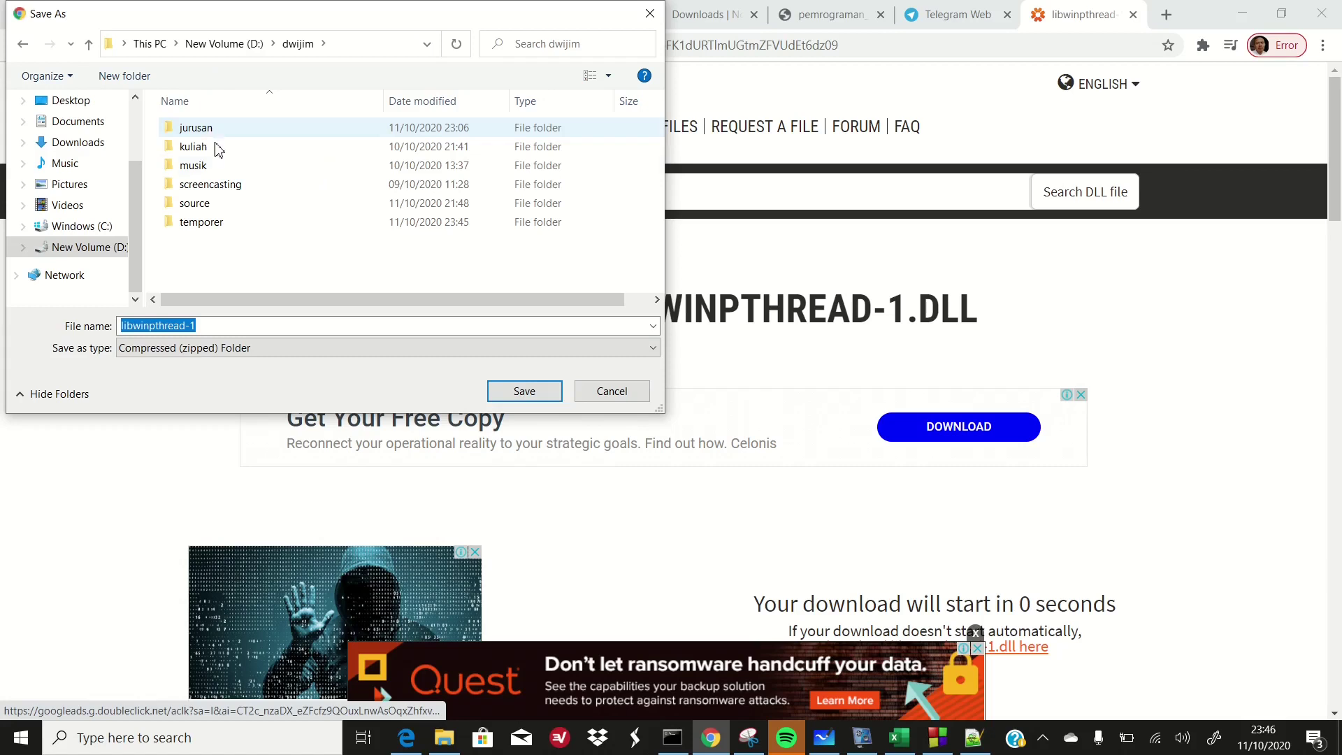
double_click(221, 223)
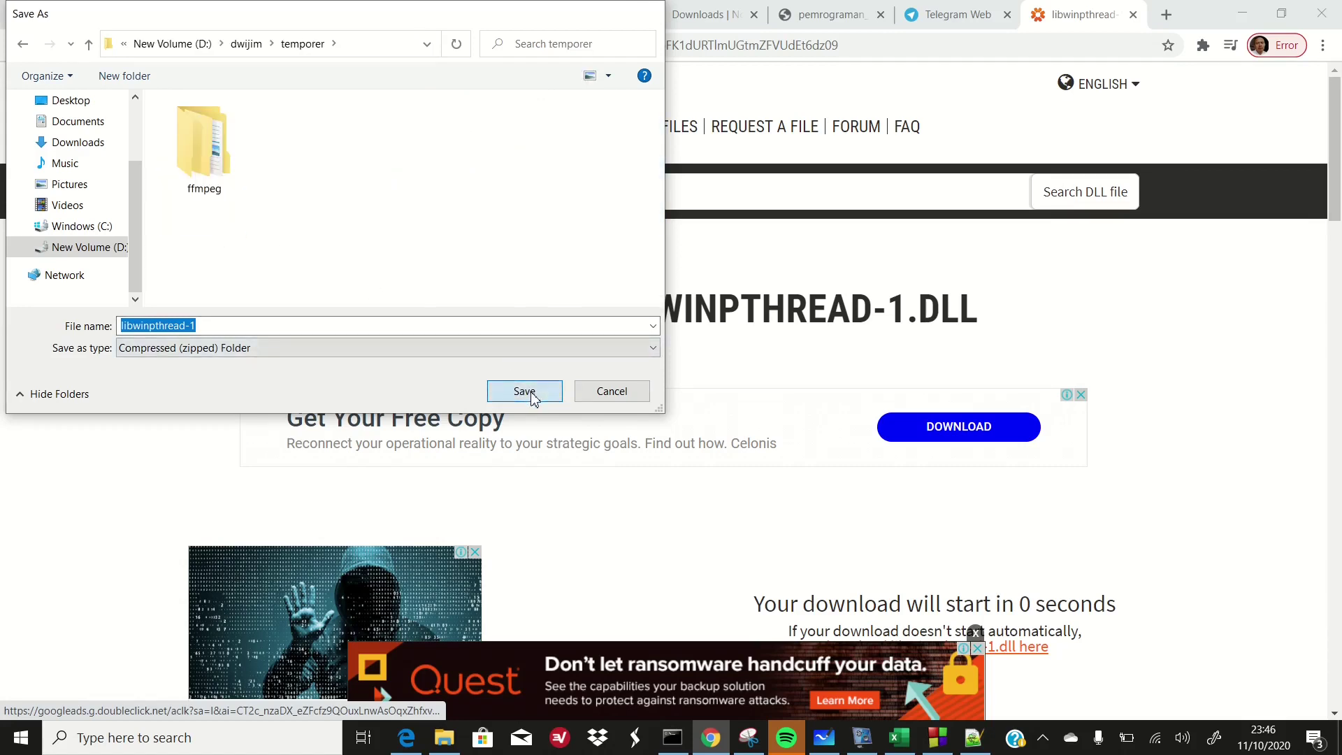
click(525, 391)
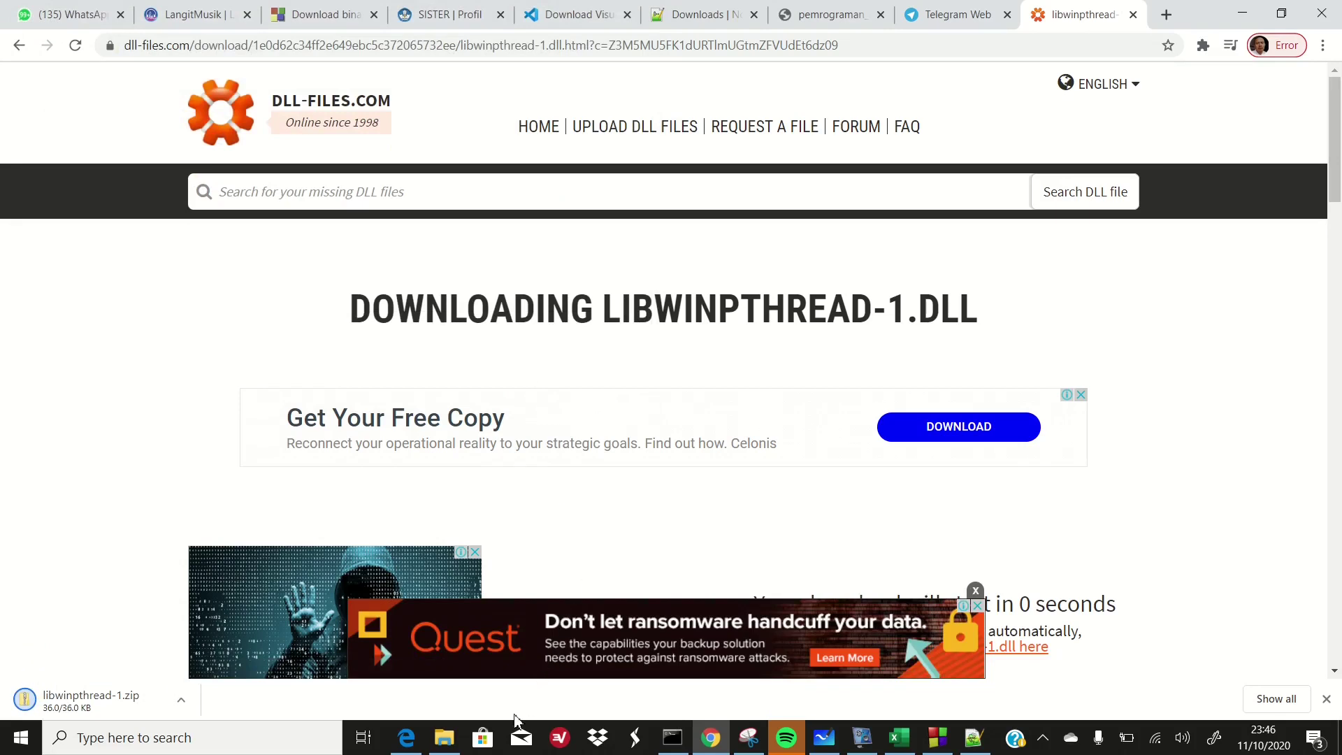
Switch to File Explorer and open the libwinpthread-1 zip archive in the temporer folder on drive D.
click(448, 739)
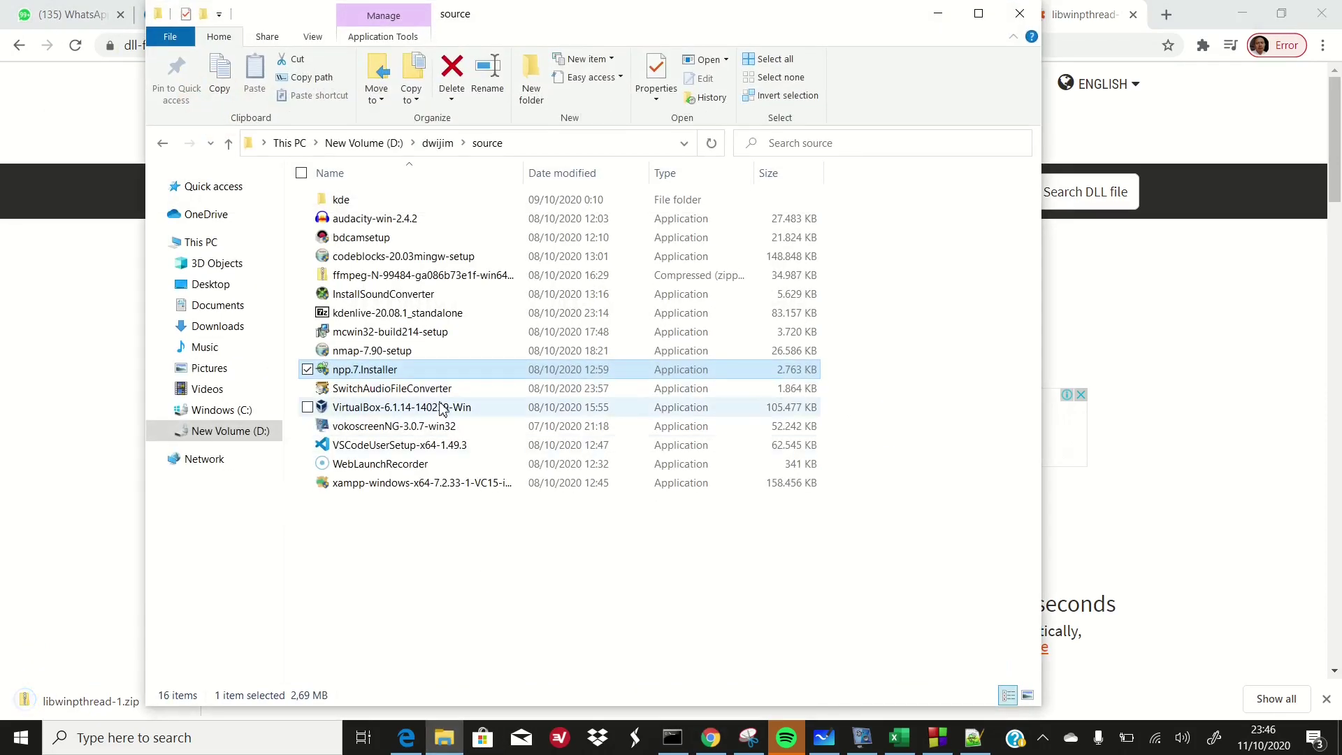
click(440, 146)
click(379, 296)
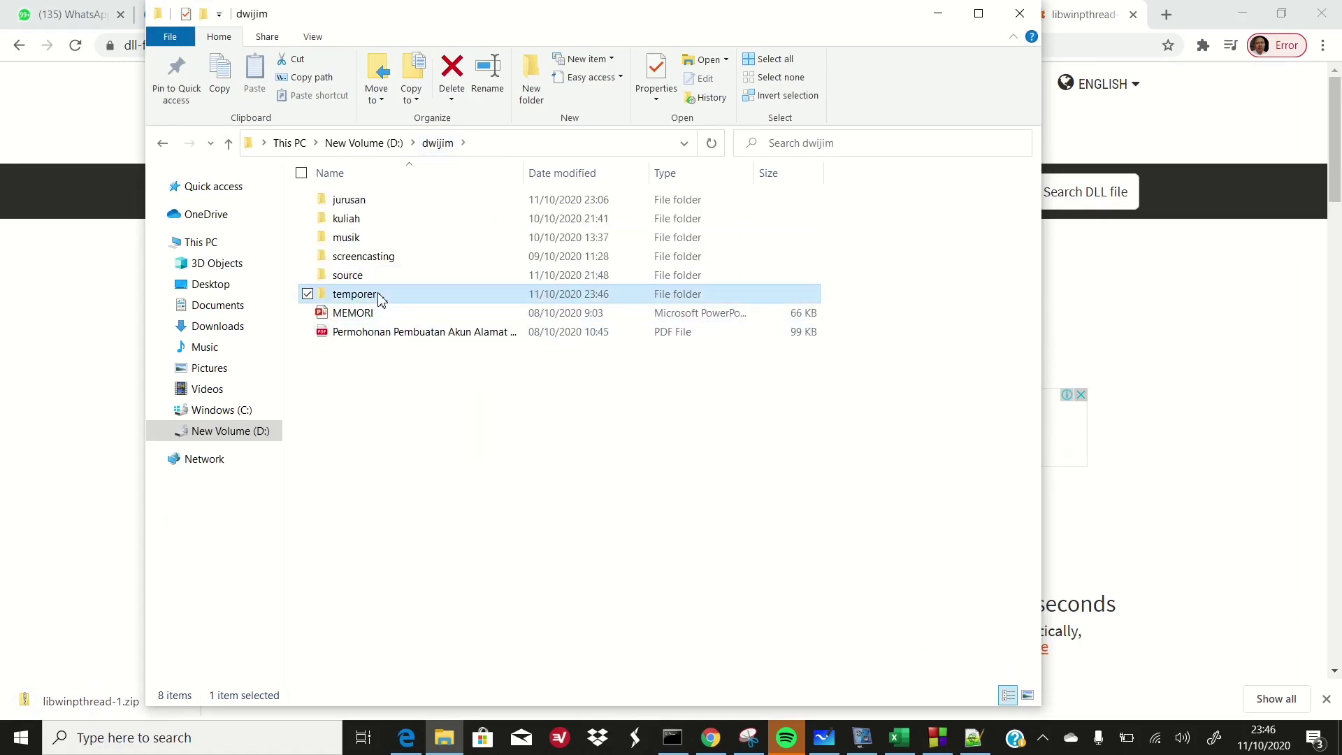
double_click(379, 296)
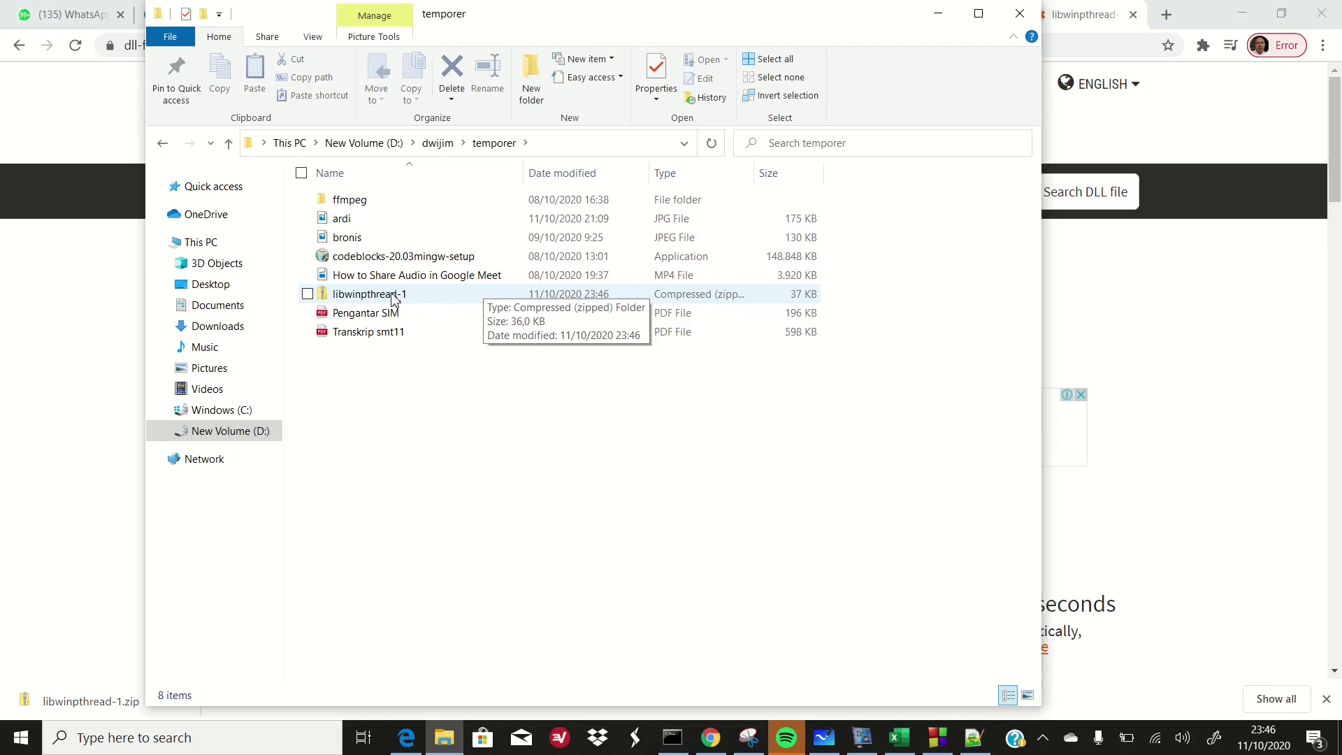
double_click(393, 299)
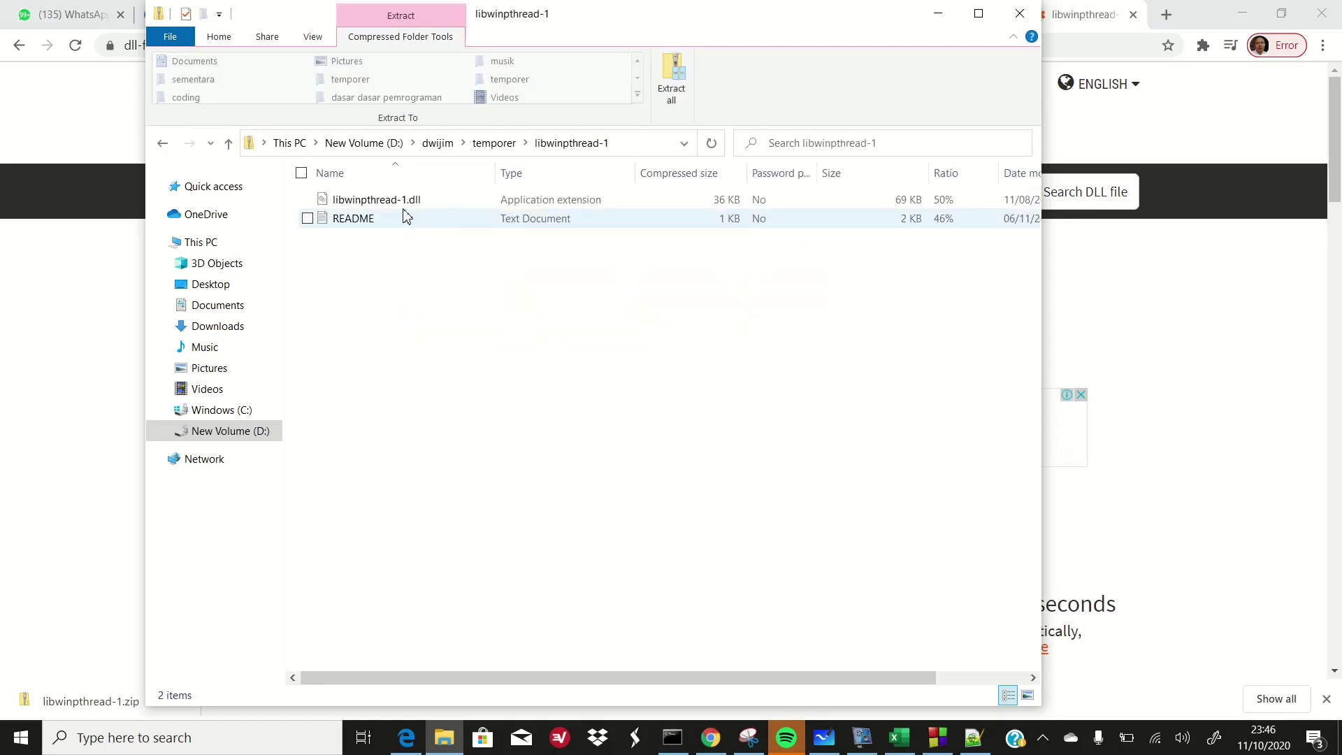
Extract the whole archive to the suggested libwinpthread-1 folder inside temporer and close the window showing the extracted files.
click(672, 93)
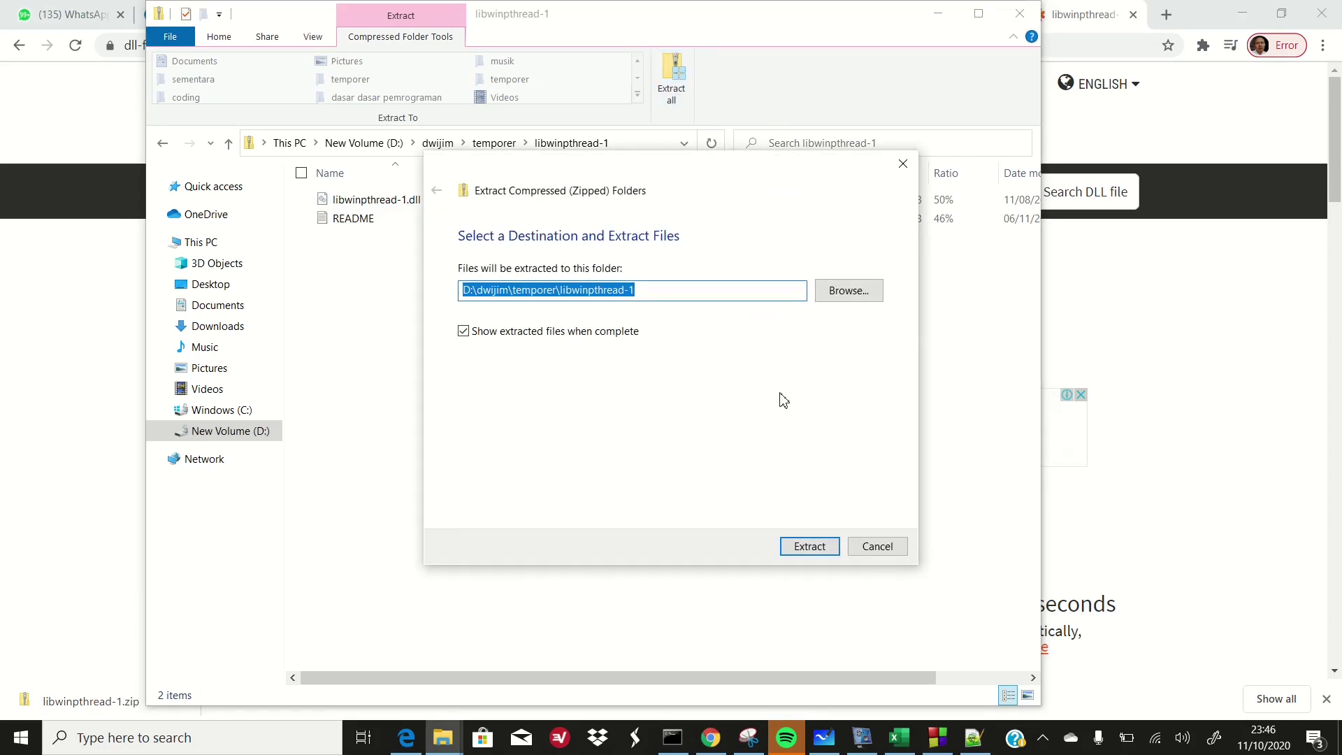
click(822, 548)
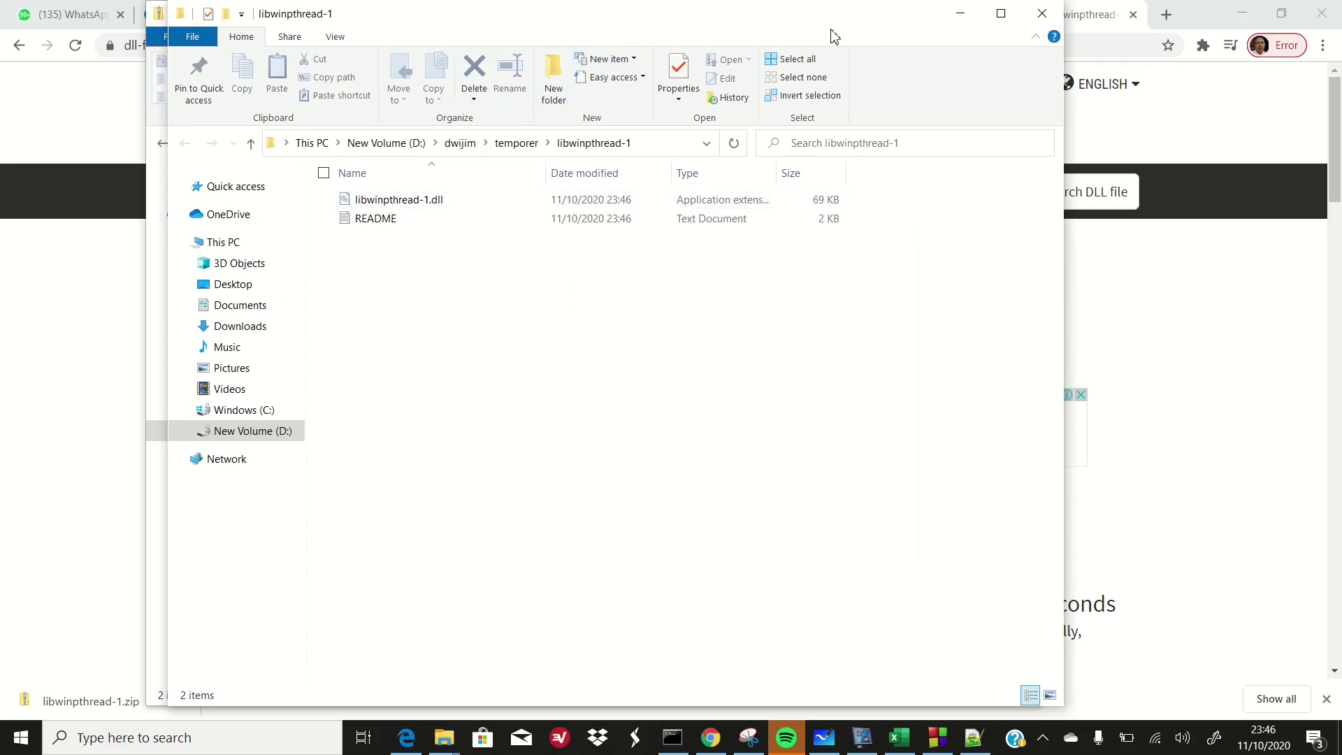
click(1042, 16)
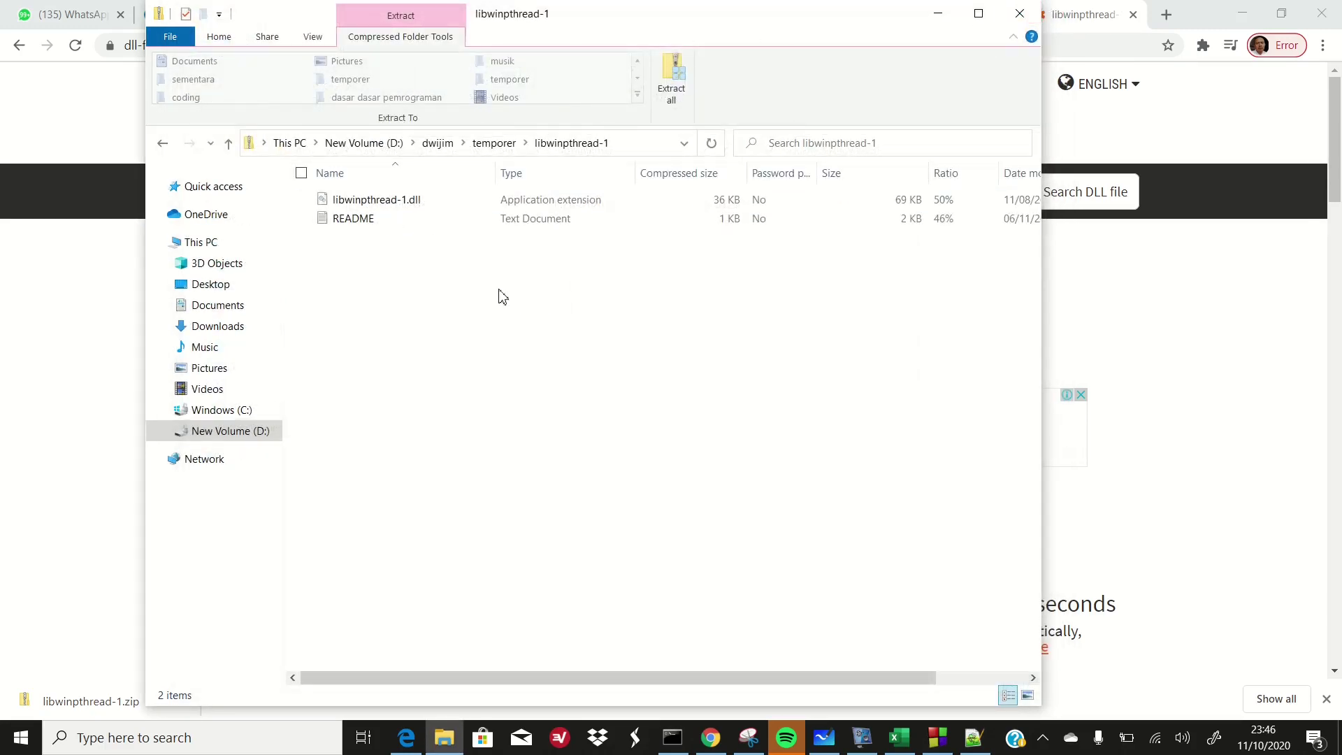
Copy libwinpthread-1.dll from the opened zip archive to the clipboard.
click(417, 201)
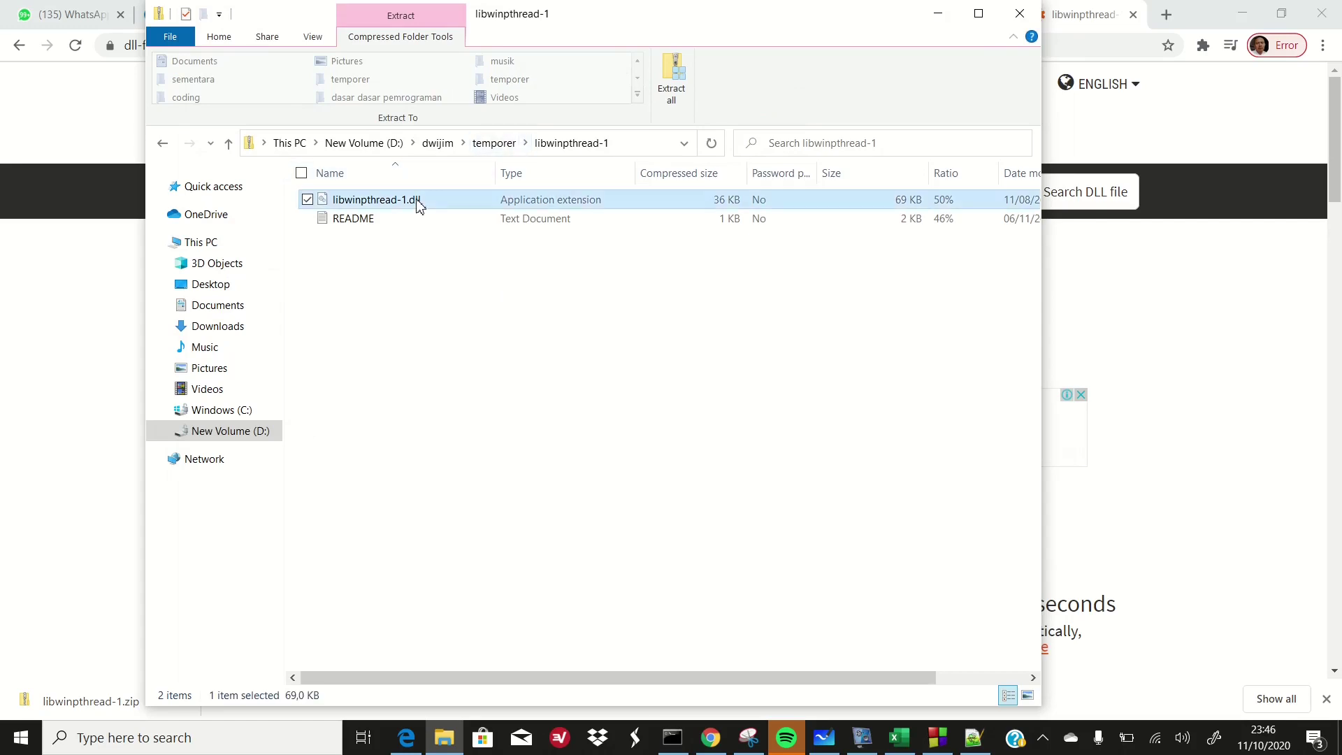
right_click(418, 203)
click(371, 260)
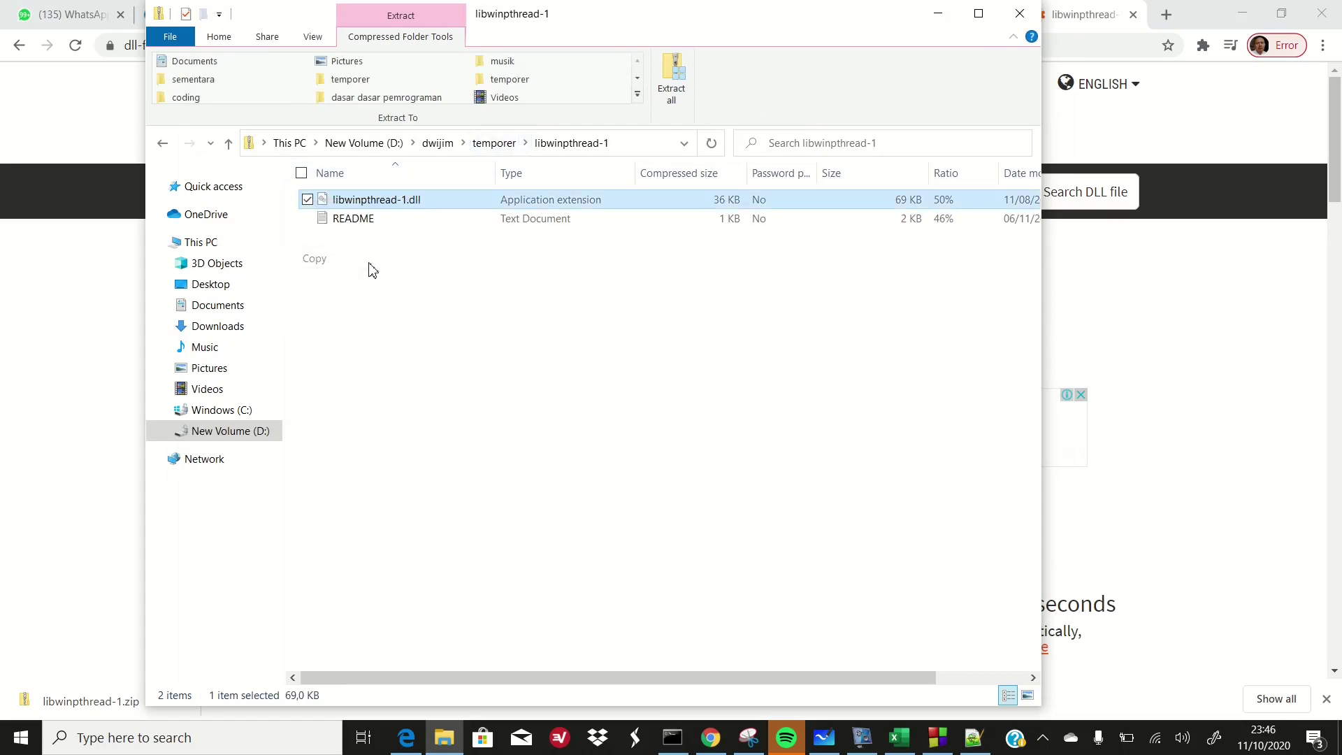
Paste the copied libwinpthread-1.dll into C:\Windows\System, granting the administrator permission for the copy.
click(255, 417)
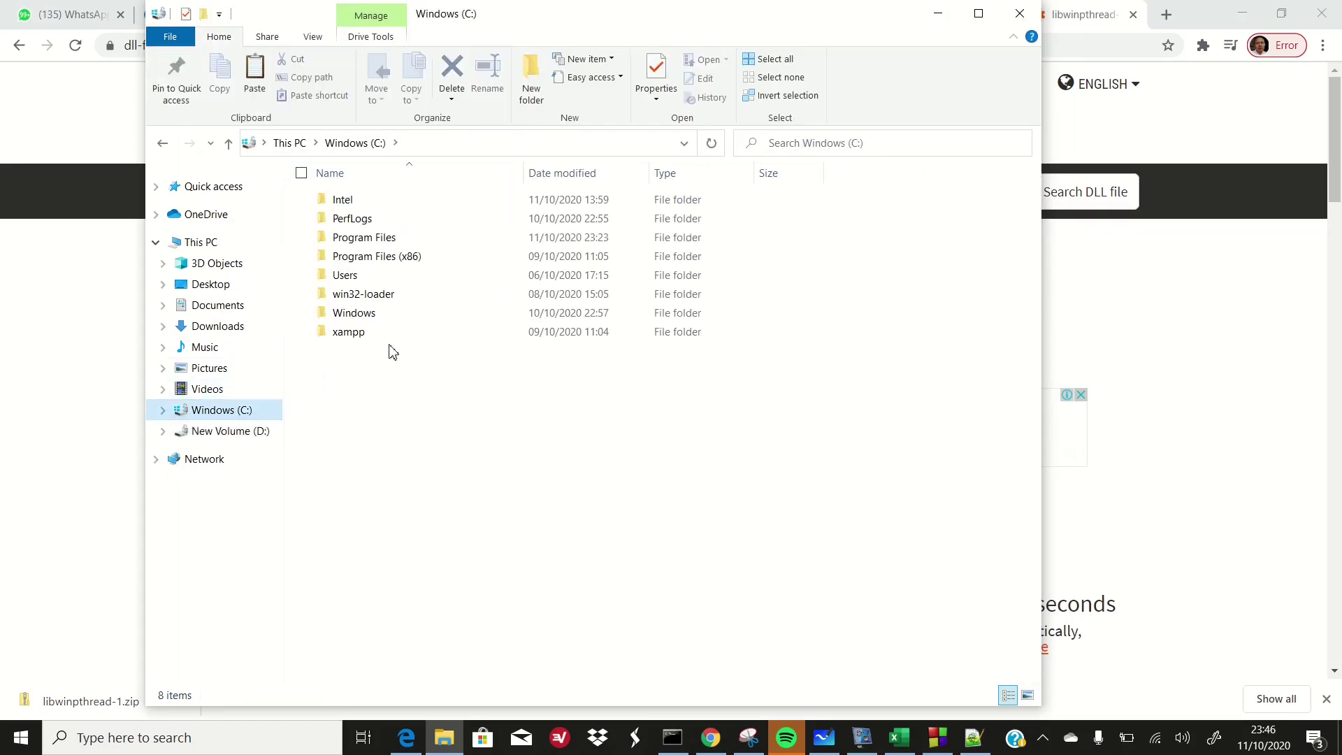
click(373, 324)
double_click(373, 324)
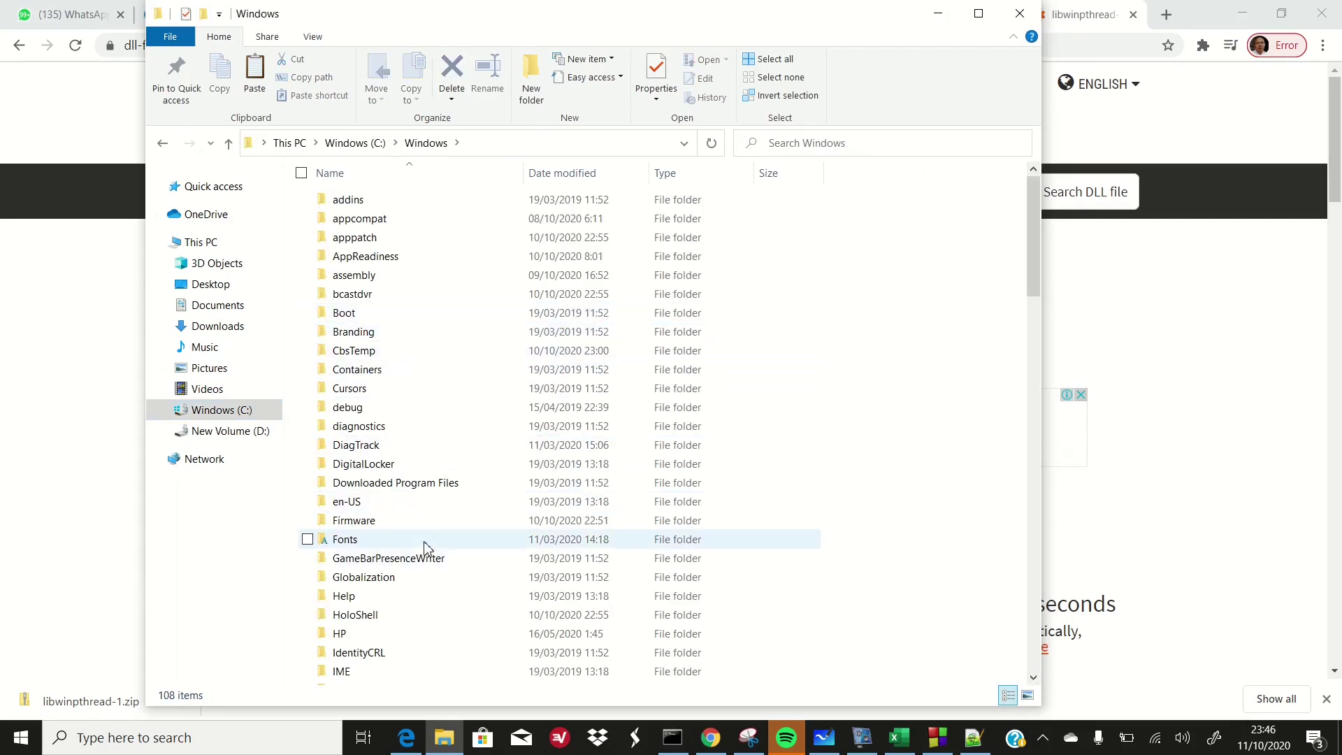
scroll(428, 557, down, 7)
scroll(428, 557, down, 3)
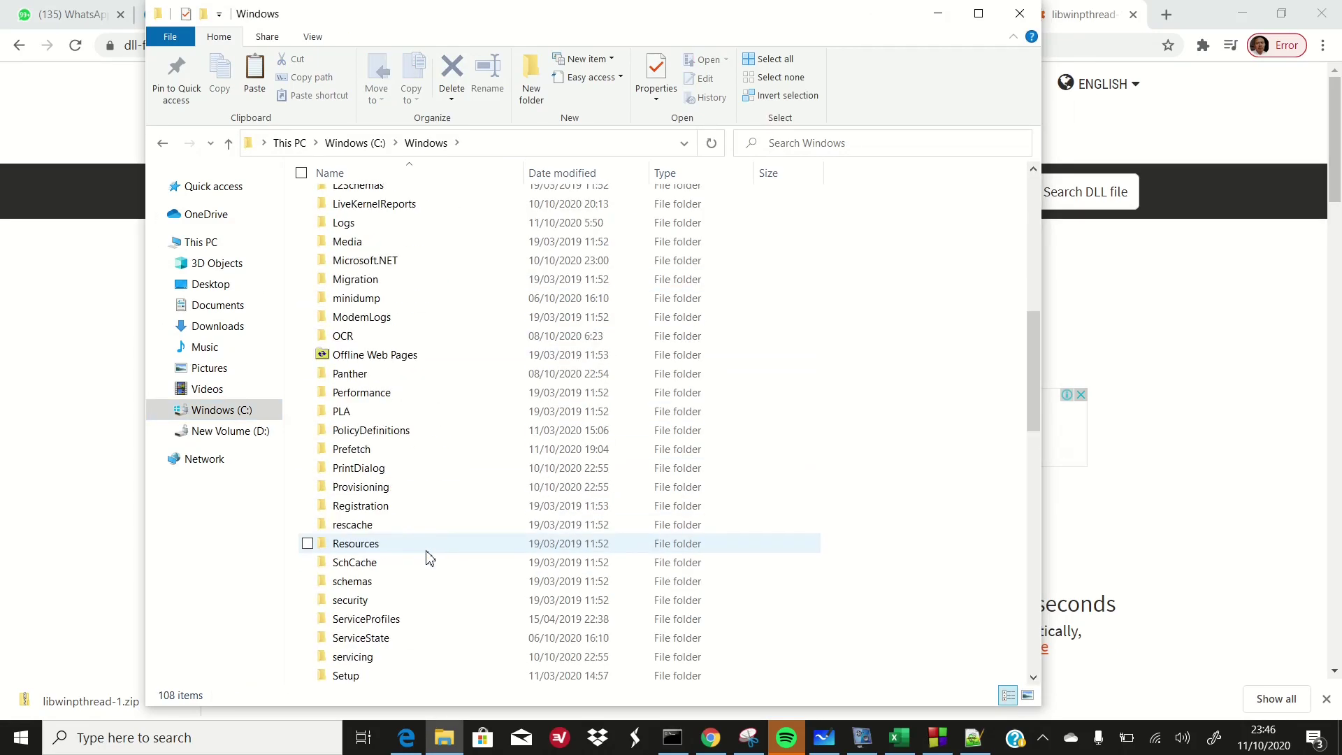
scroll(426, 557, down, 4)
scroll(418, 531, down, 2)
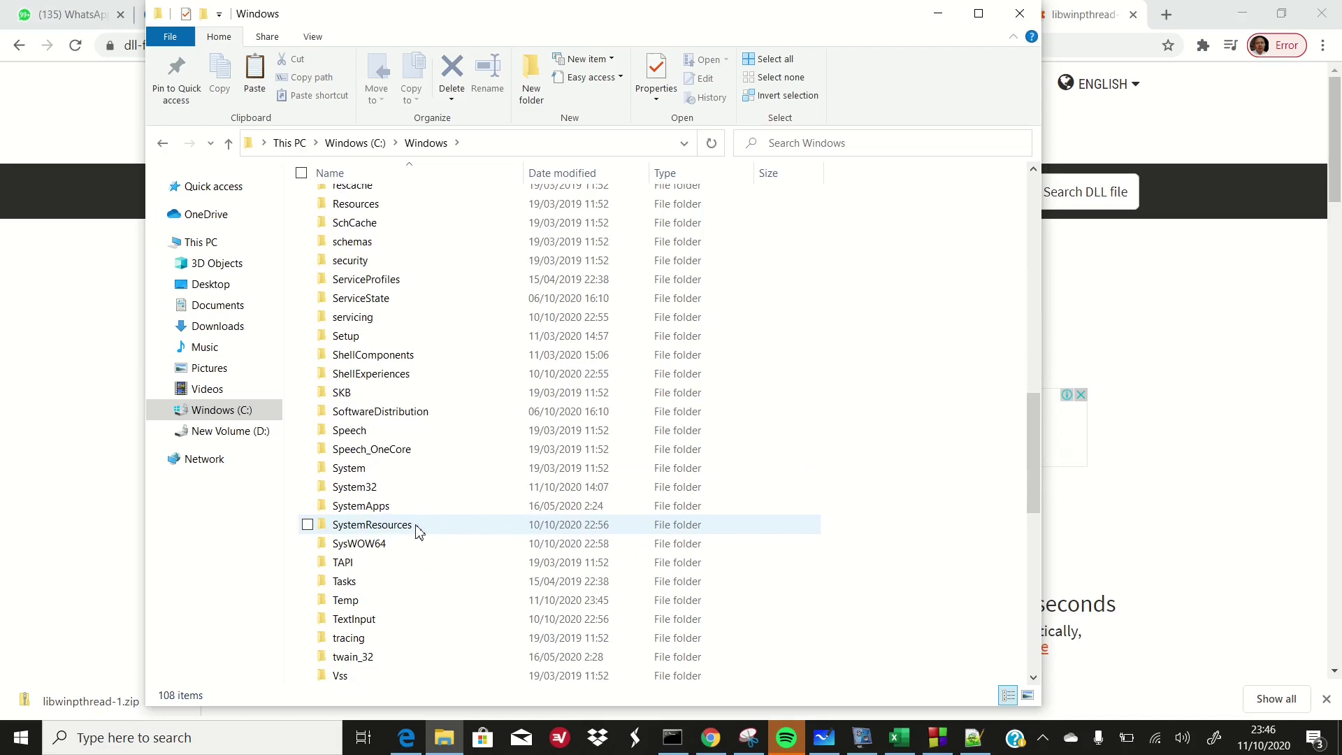
click(374, 470)
double_click(375, 475)
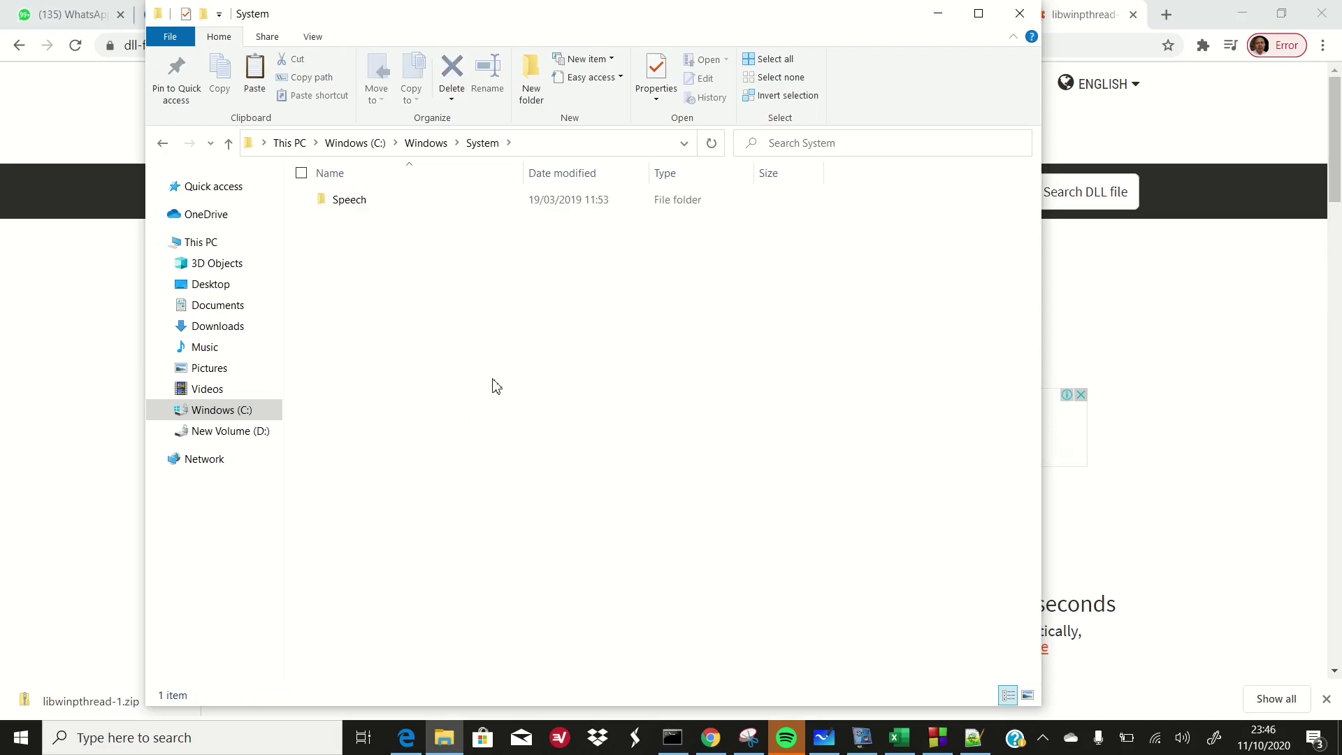
key(ctrl+v)
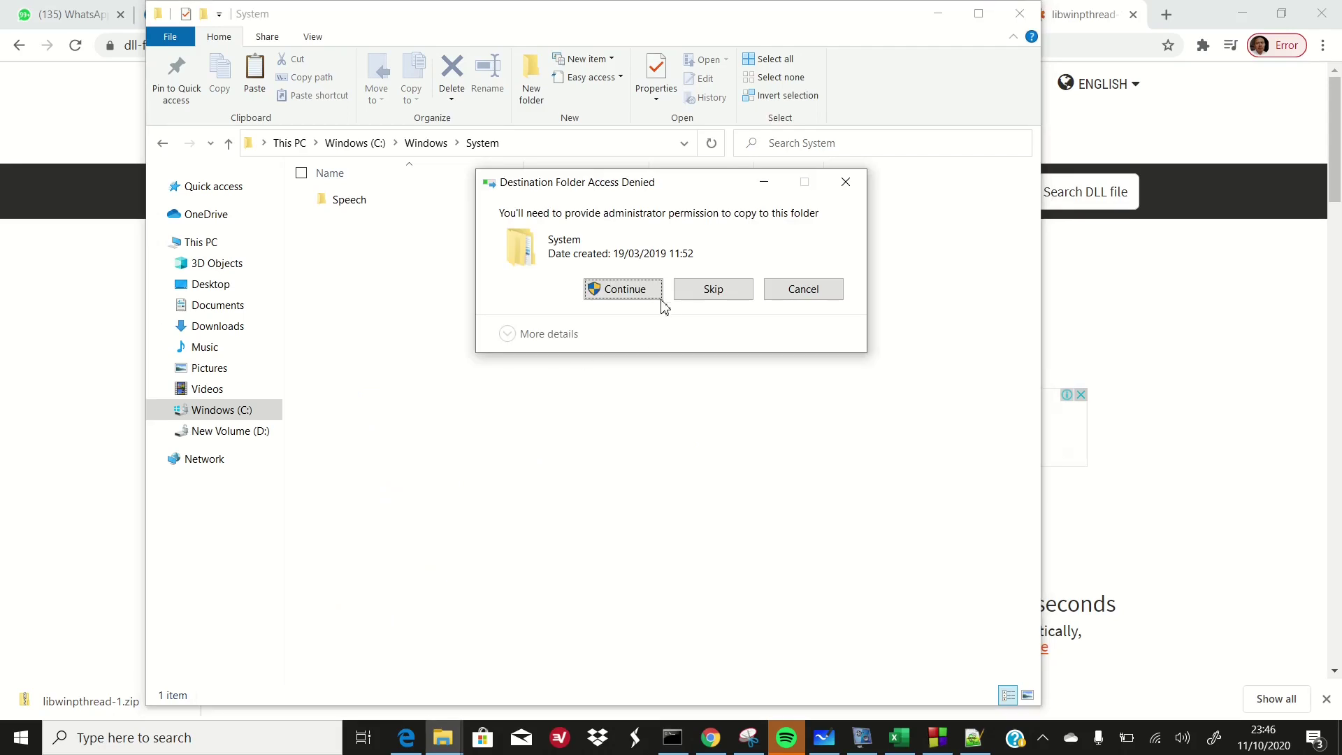
click(640, 291)
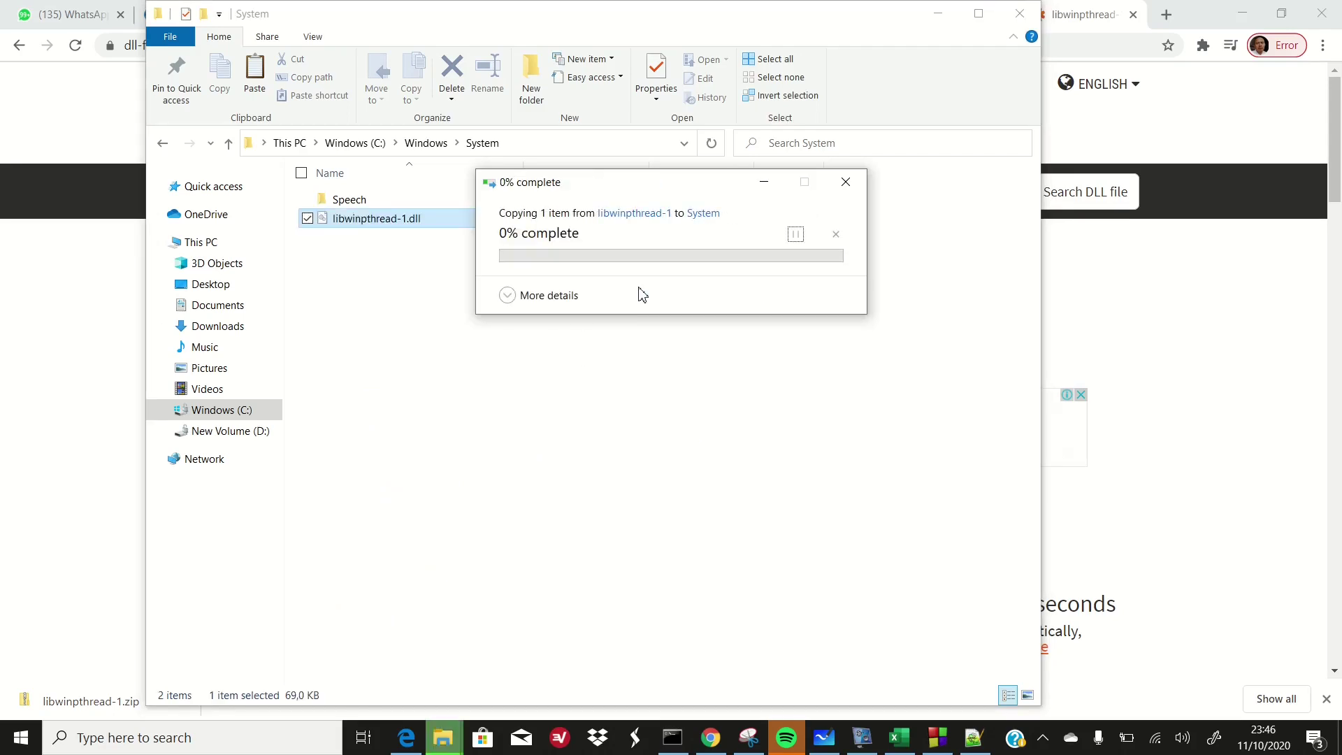
Switch to Command Prompt and rerun the quoted gcc compile command on ganjil-asli.c twice, dismissing the cc1.exe application error each time.
click(672, 738)
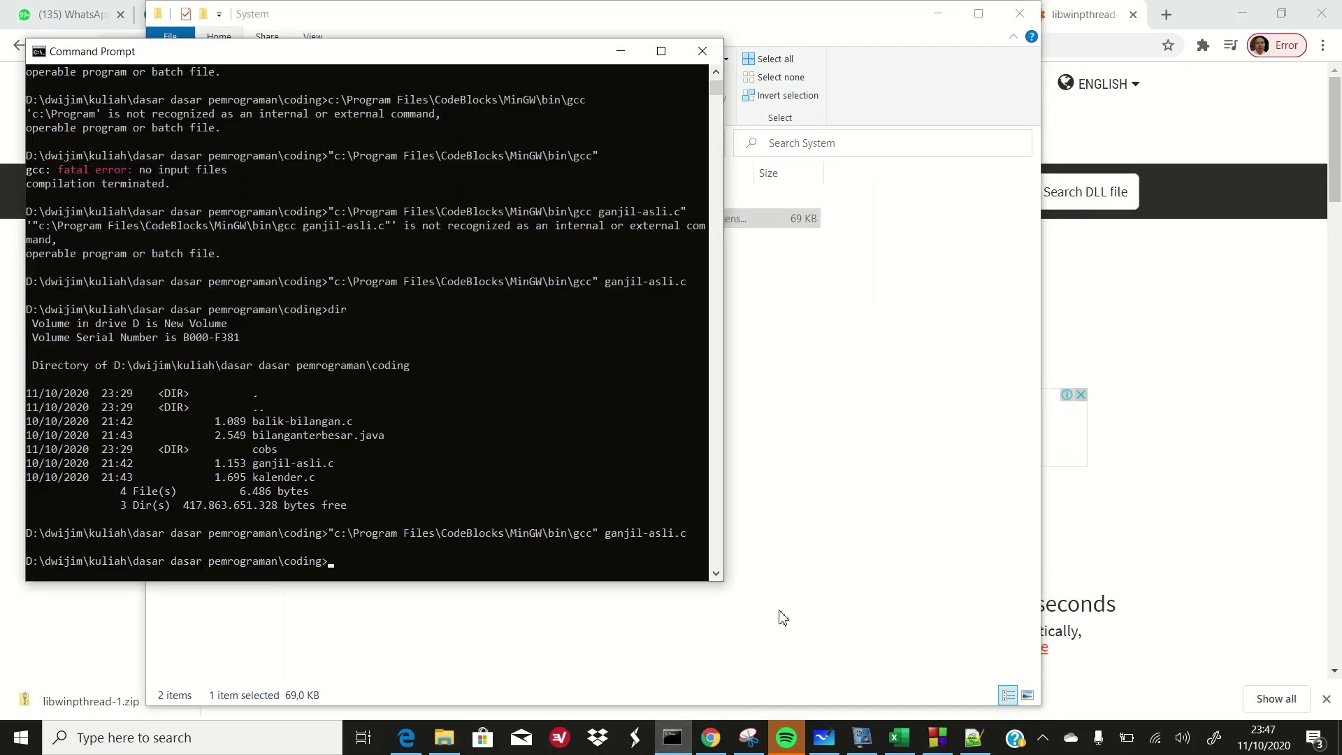
key(Up)
key(Return)
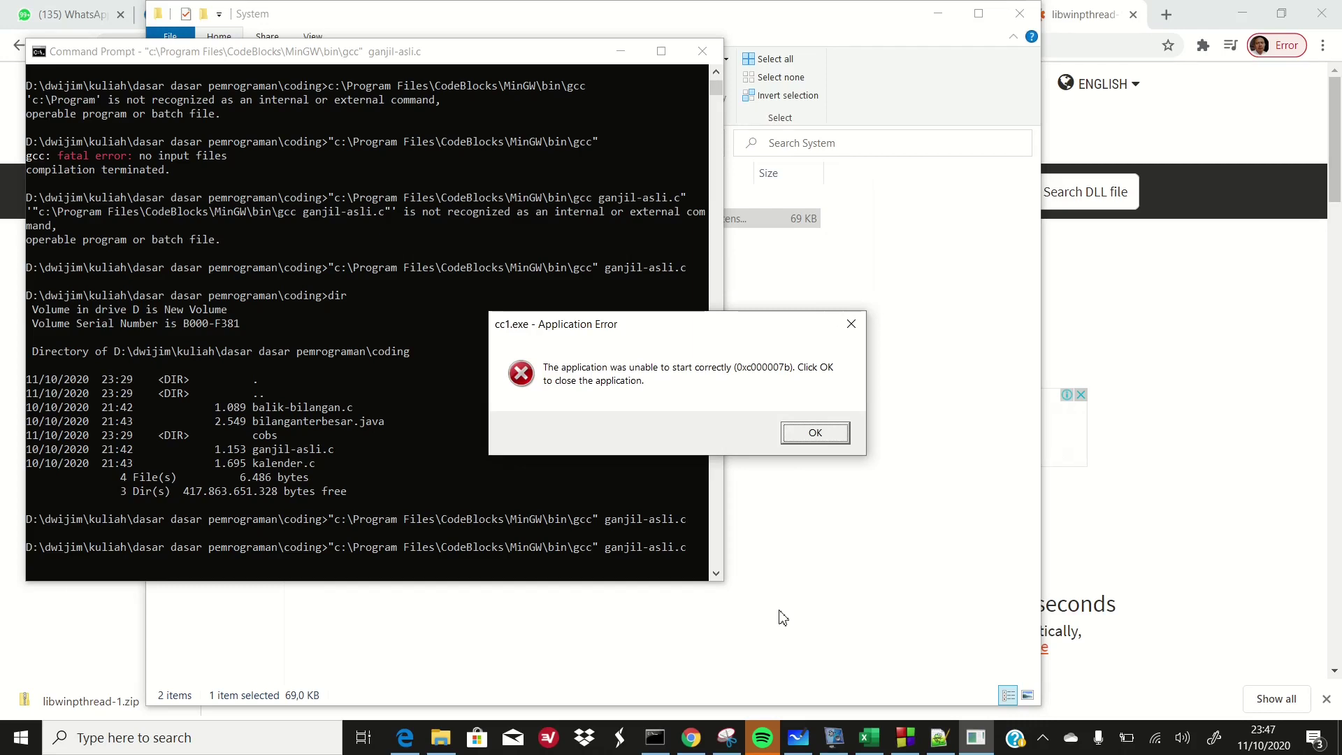
click(815, 433)
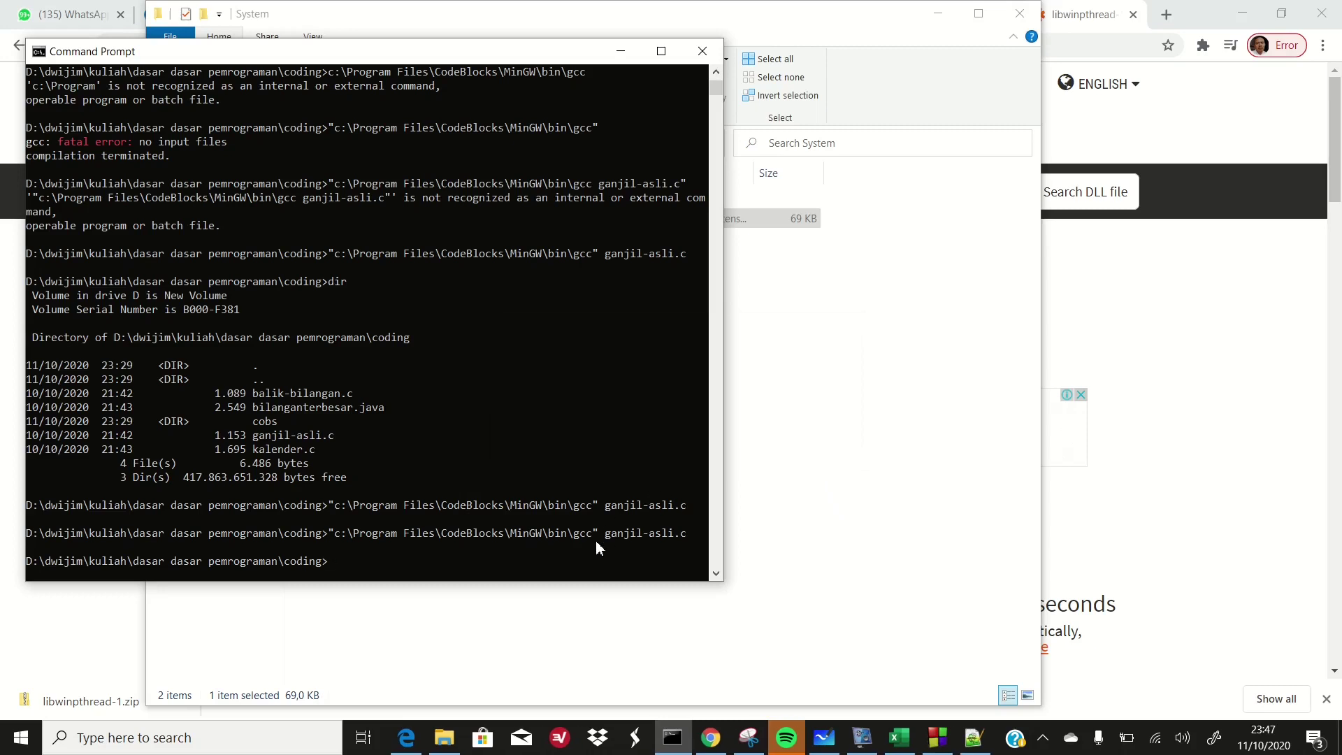
key(Up)
key(Return)
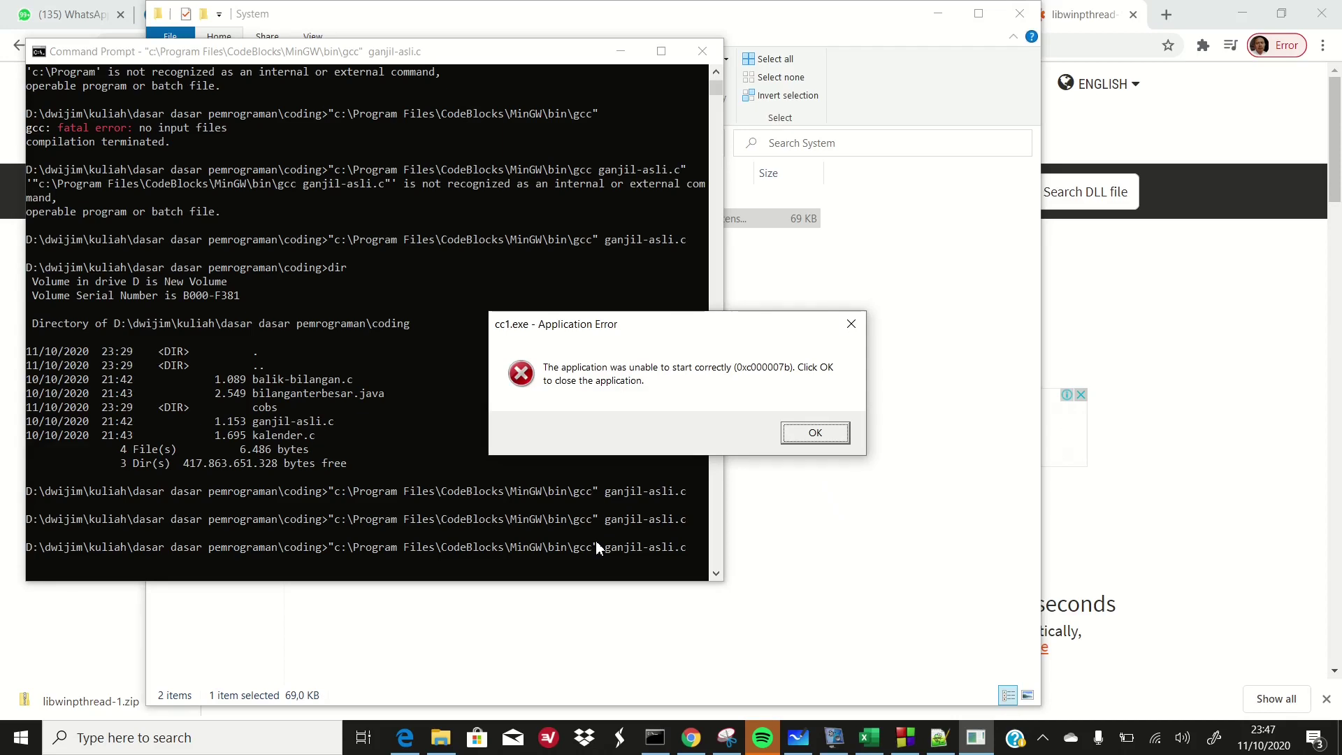
key(Return)
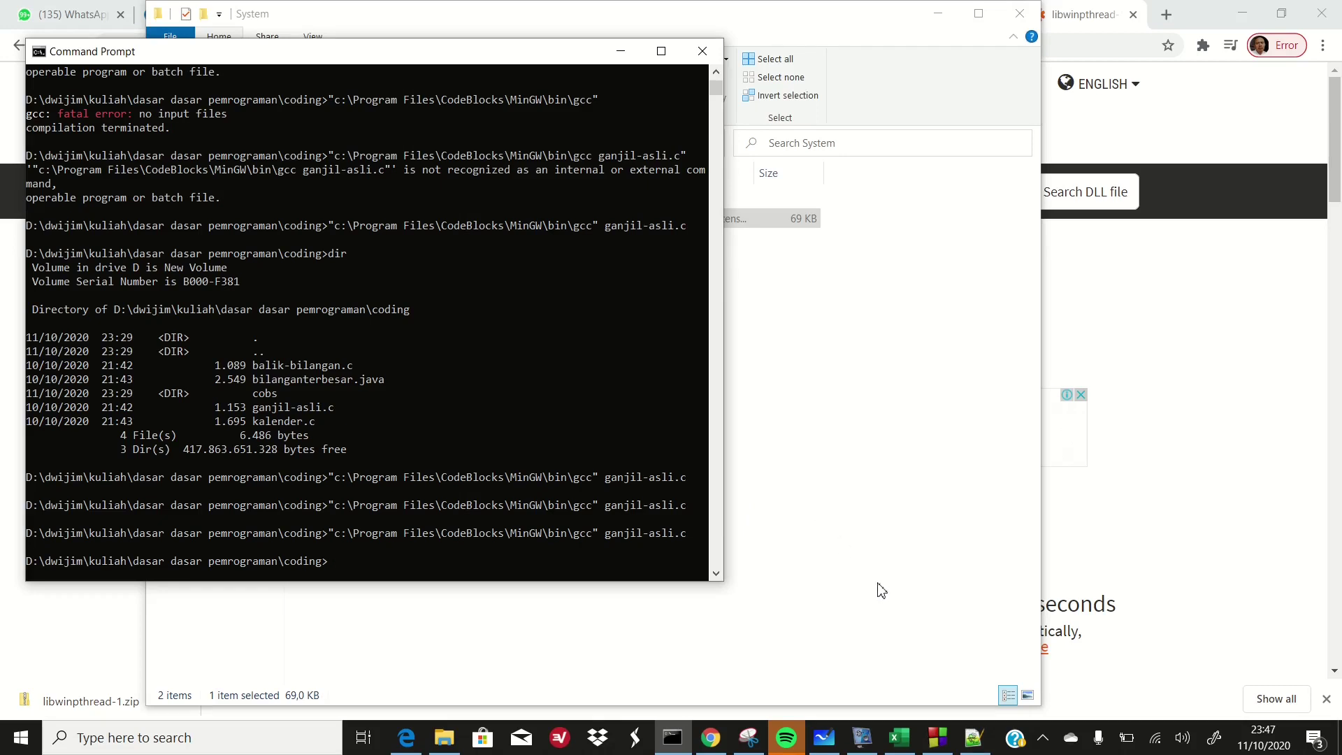
Switch to Notepad++ and copy the main function code in ganjil-asli.c from its opening brace through return 0.1;.
click(939, 737)
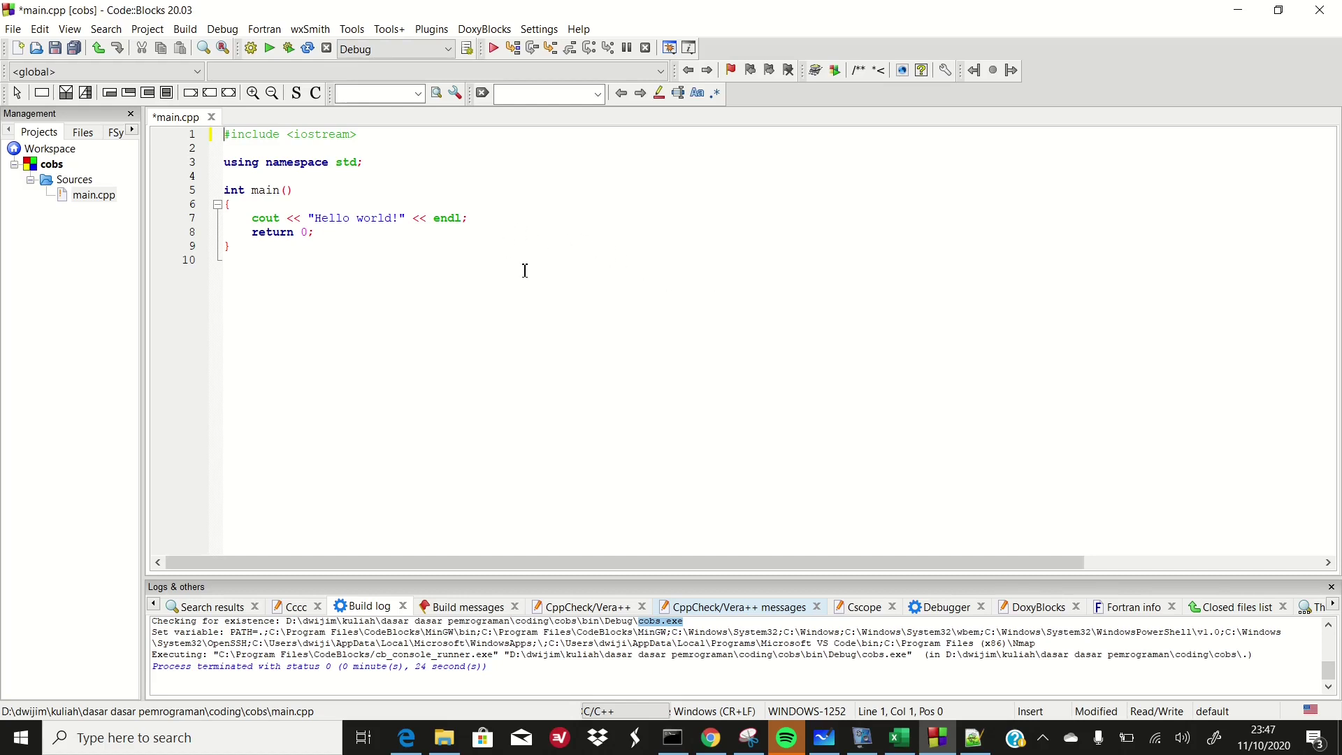
click(975, 742)
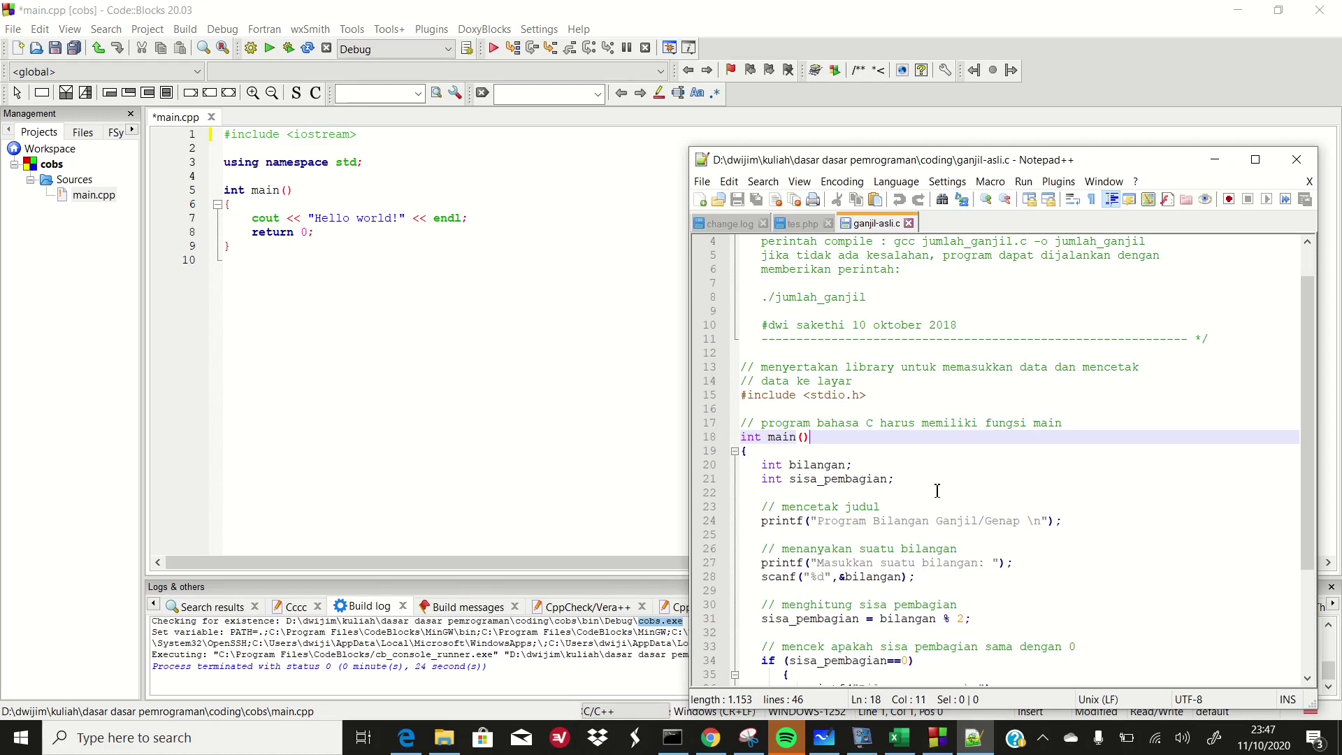
click(743, 452)
scroll(757, 456, down, 4)
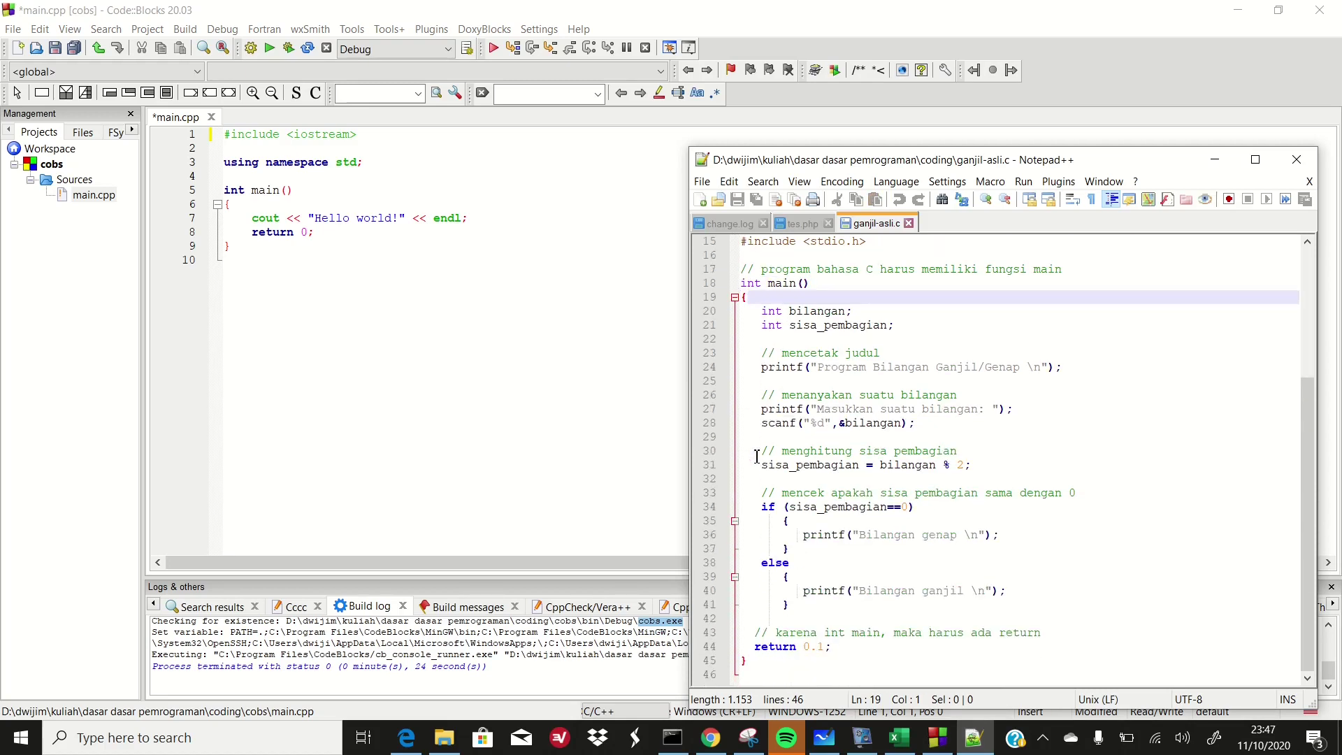
shift+click(852, 653)
key(ctrl+c)
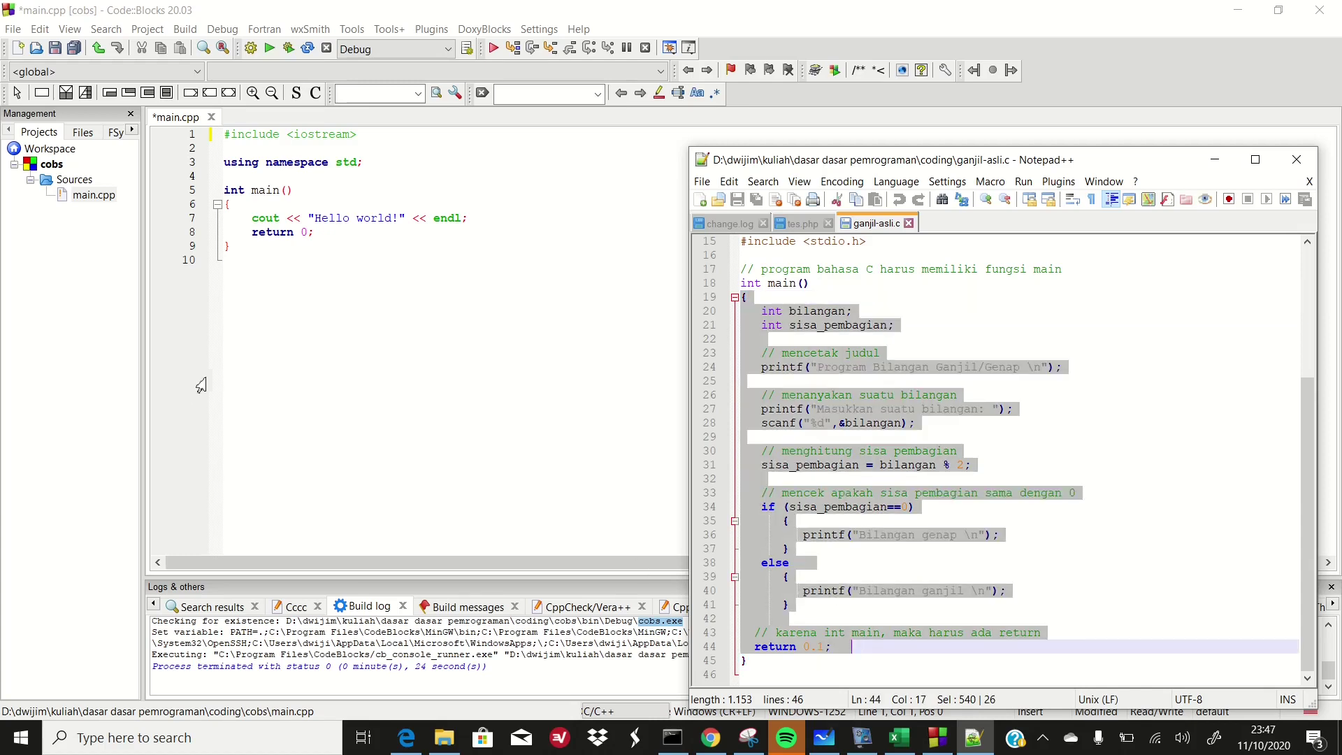
Replace the cout and return 0 lines inside main() of main.cpp in Code::Blocks with the copied code.
click(252, 217)
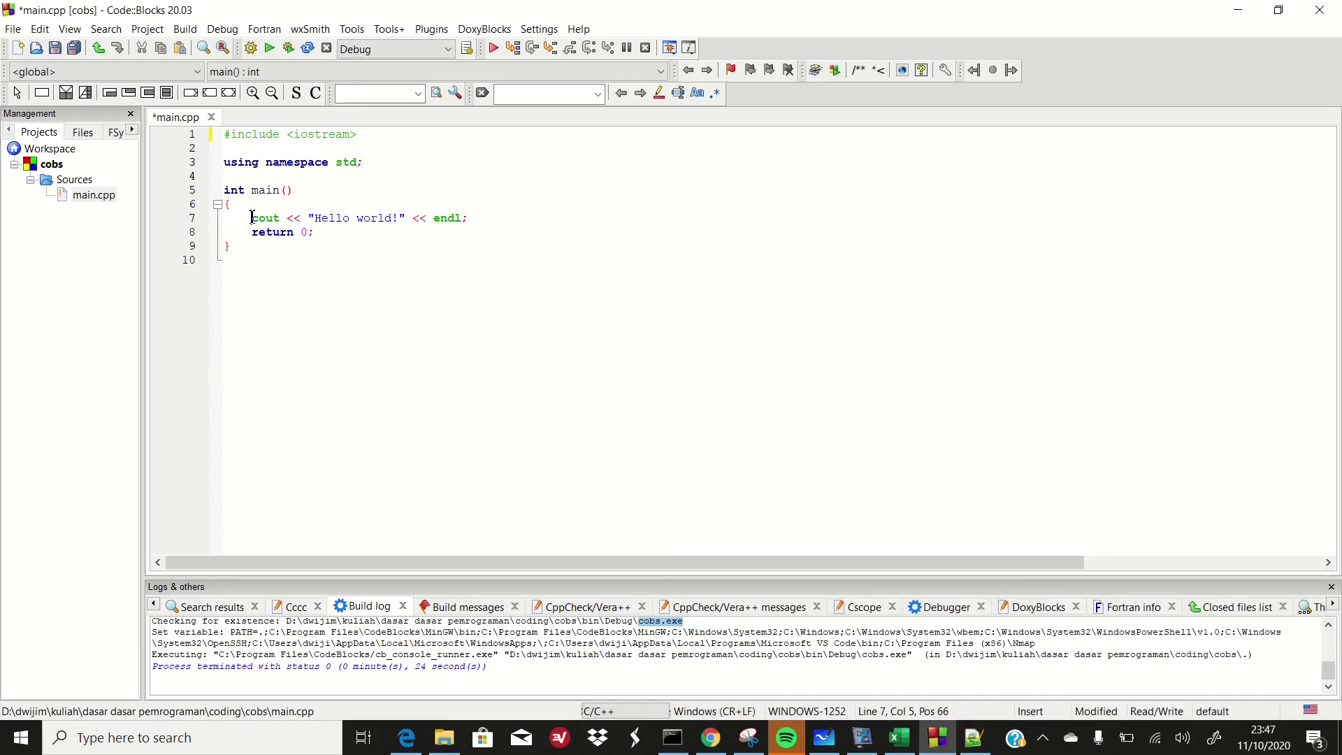
shift+click(330, 236)
key(ctrl+v)
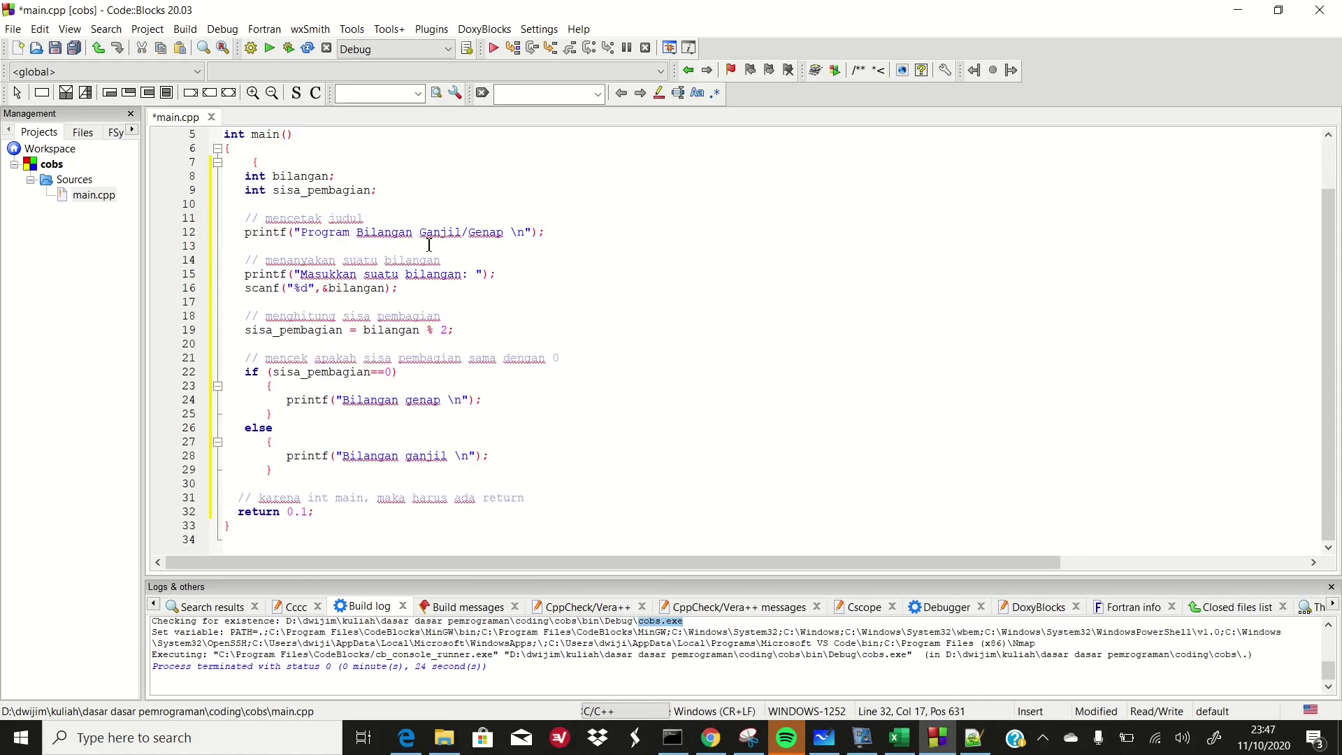
Run the cobs program twice without rebuilding it, closing its console window each time.
click(270, 50)
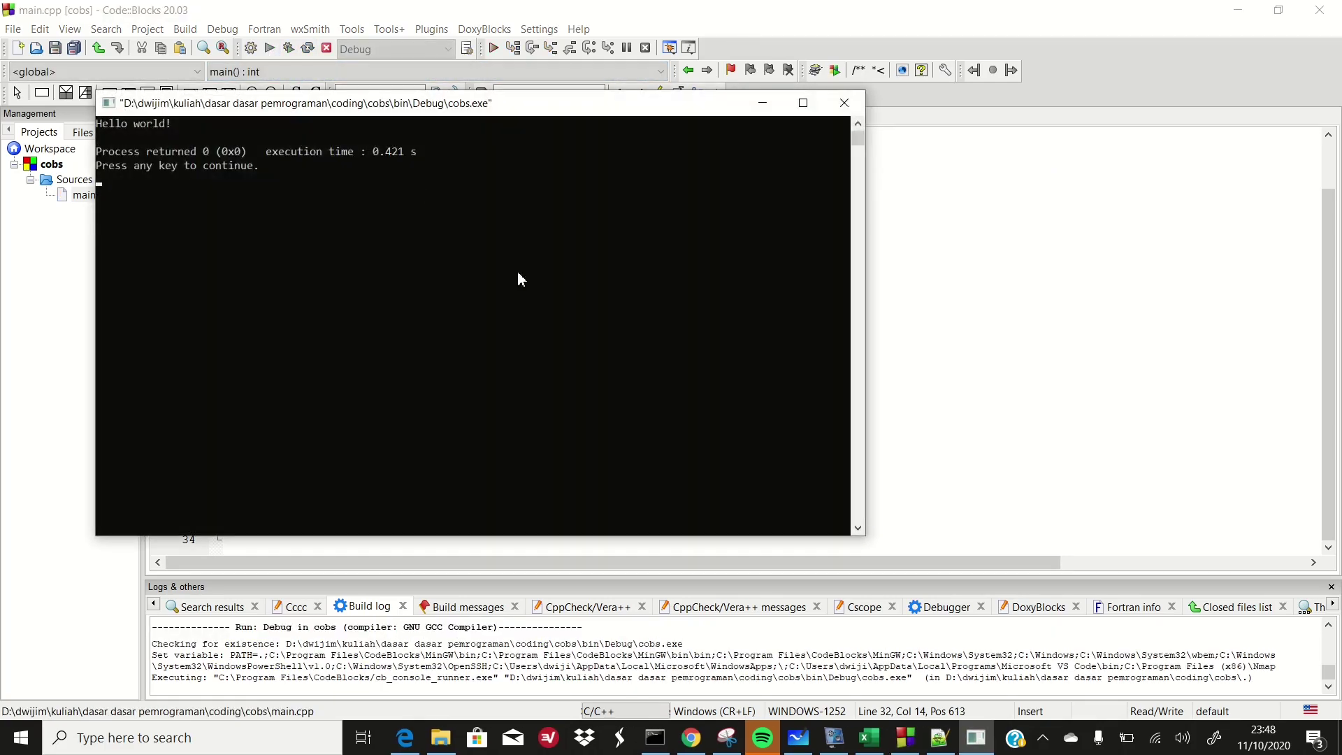
key(Return)
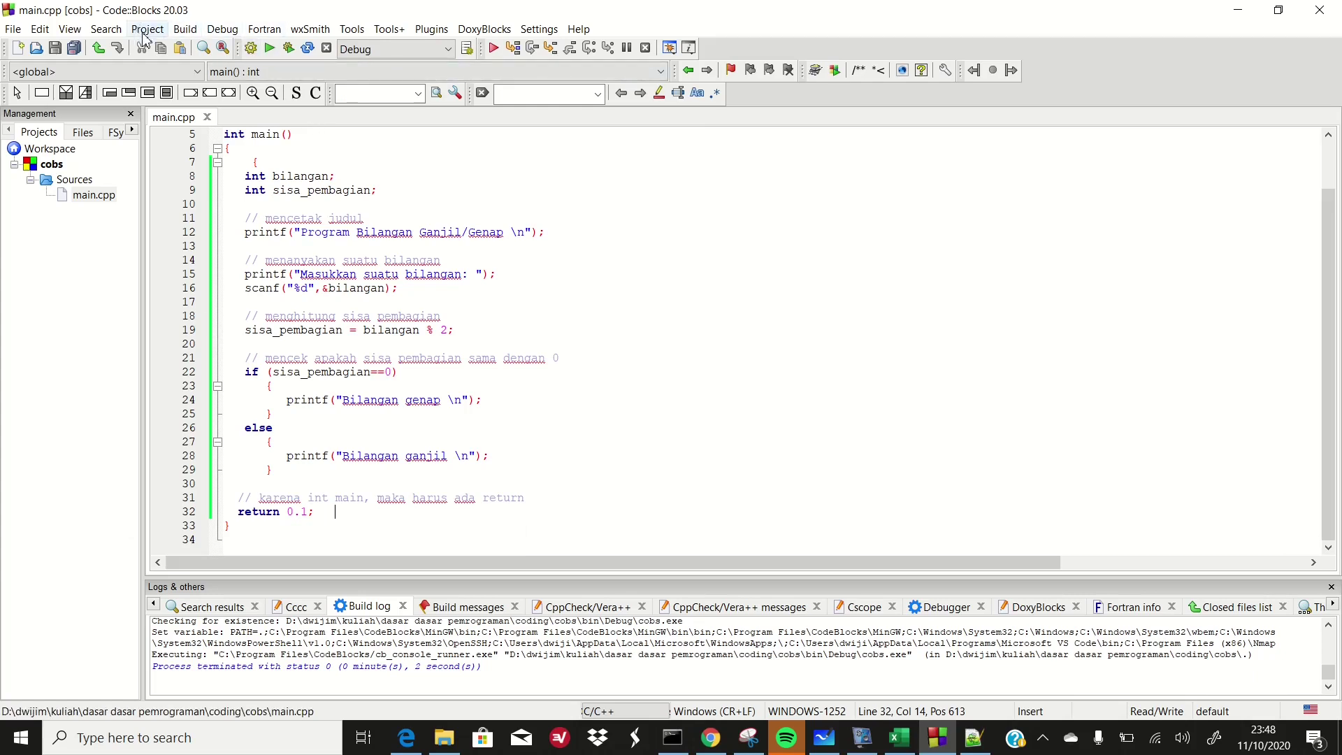
click(271, 49)
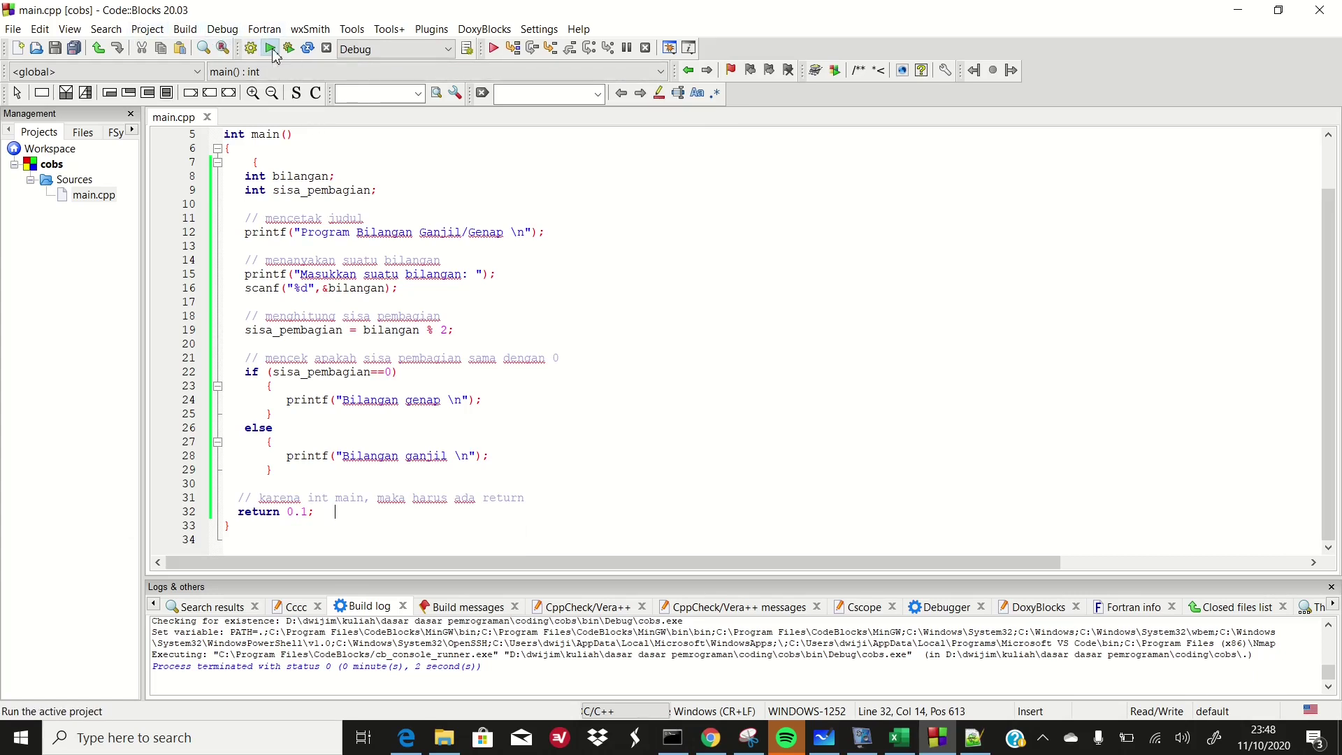
key(Return)
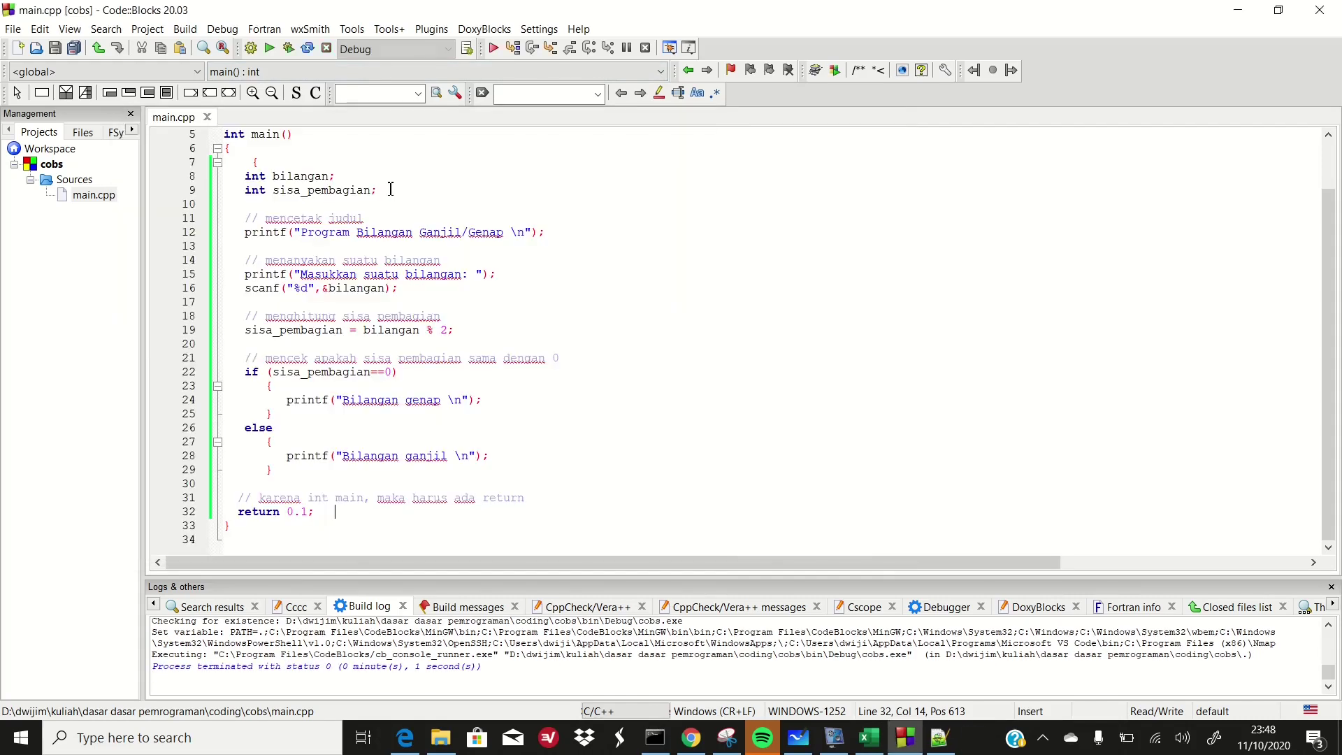
click(152, 32)
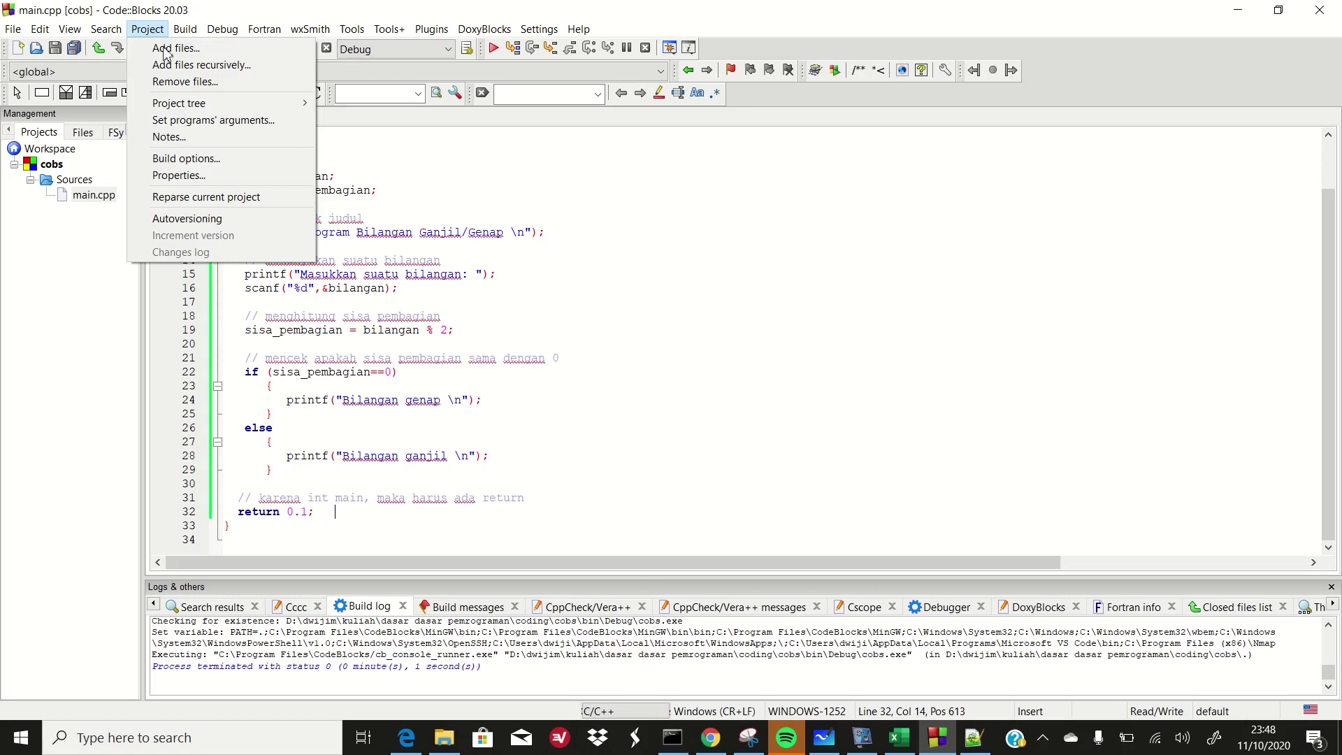
click(445, 250)
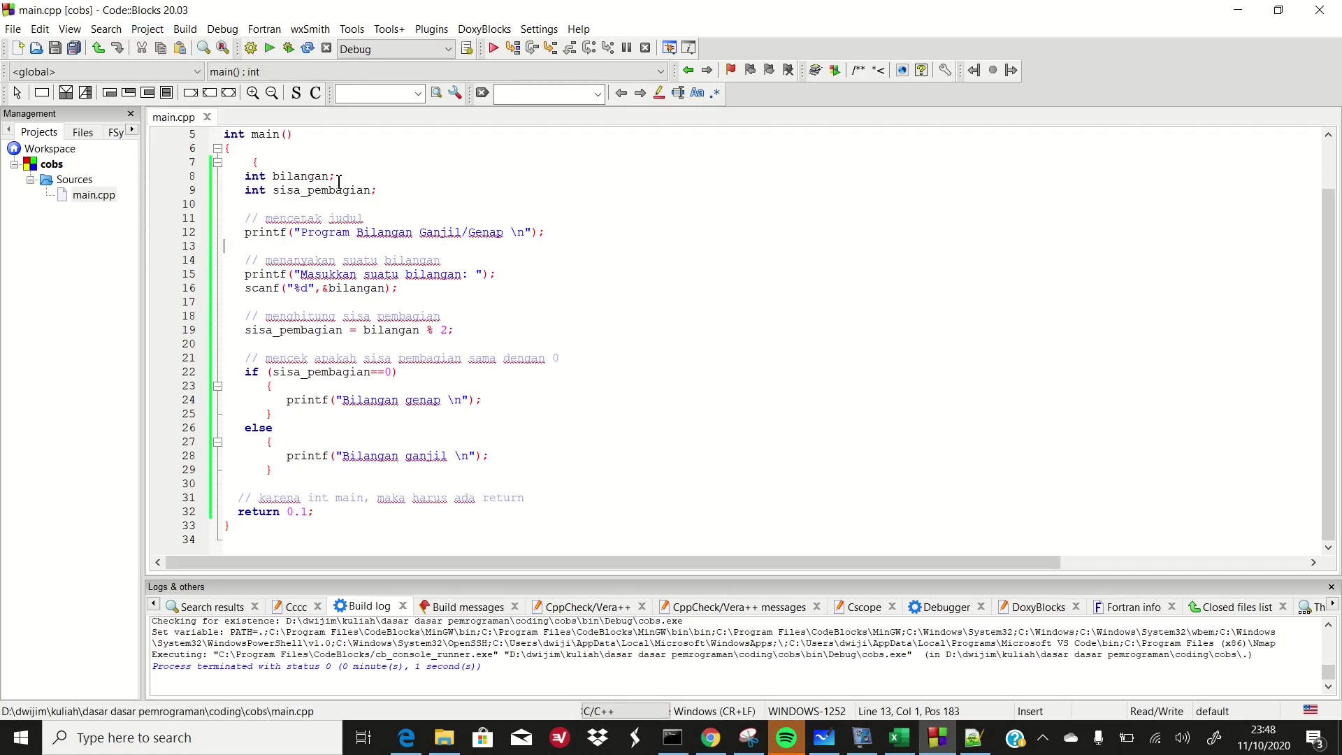
Build the cobs project and delete the duplicate opening brace on line 7 of main.cpp.
click(252, 49)
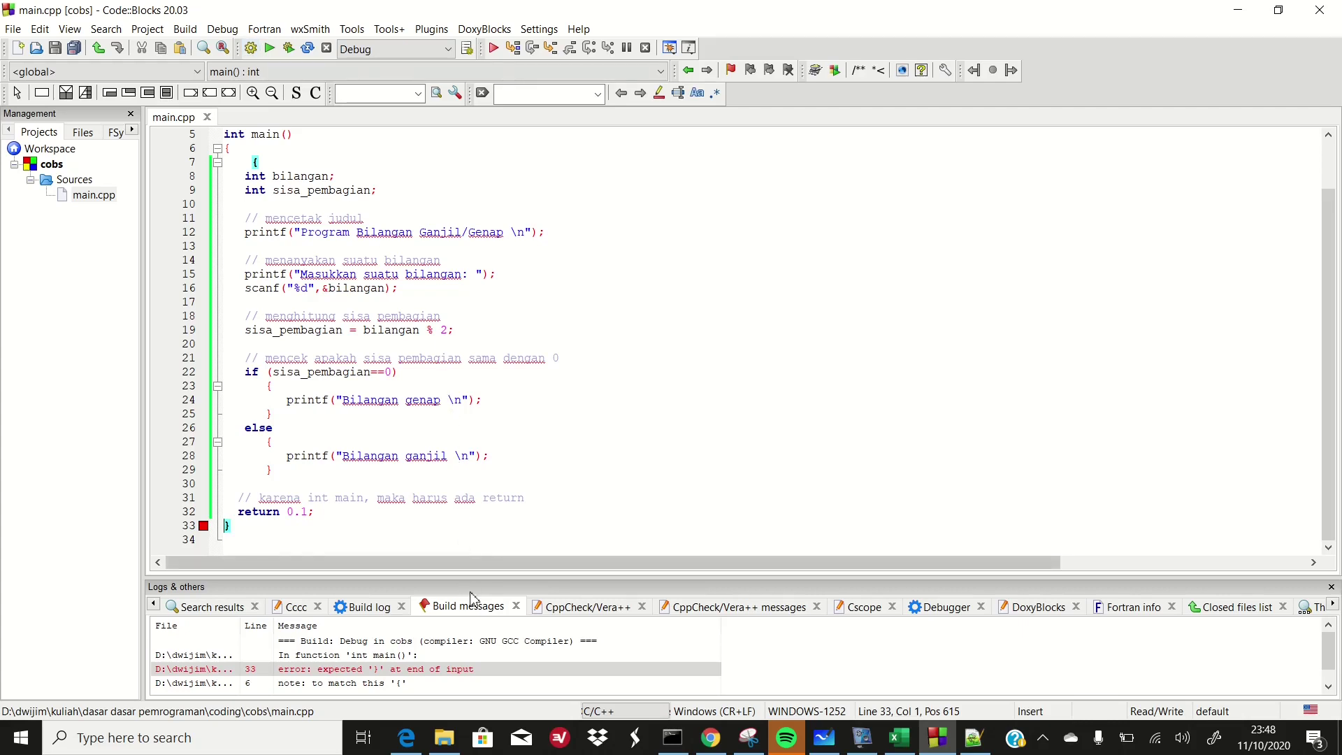
click(456, 670)
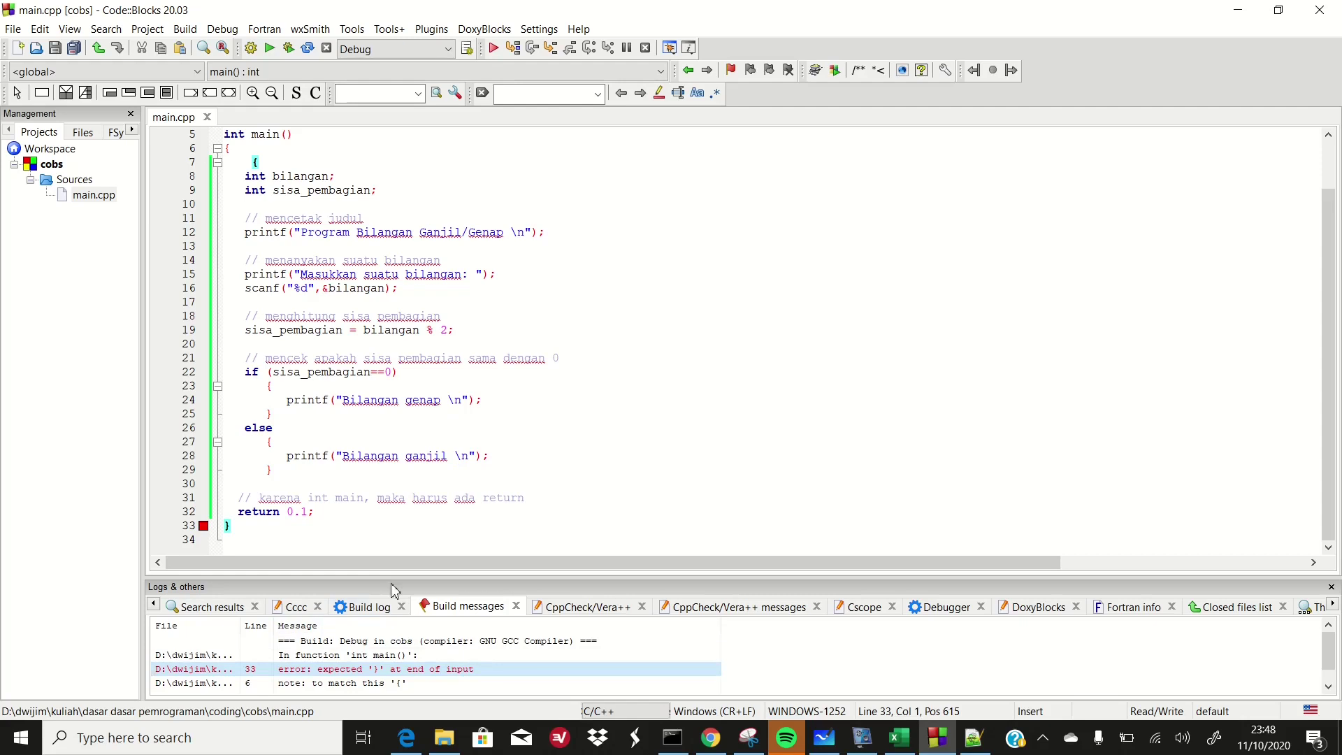
click(281, 165)
key(BackSpace)
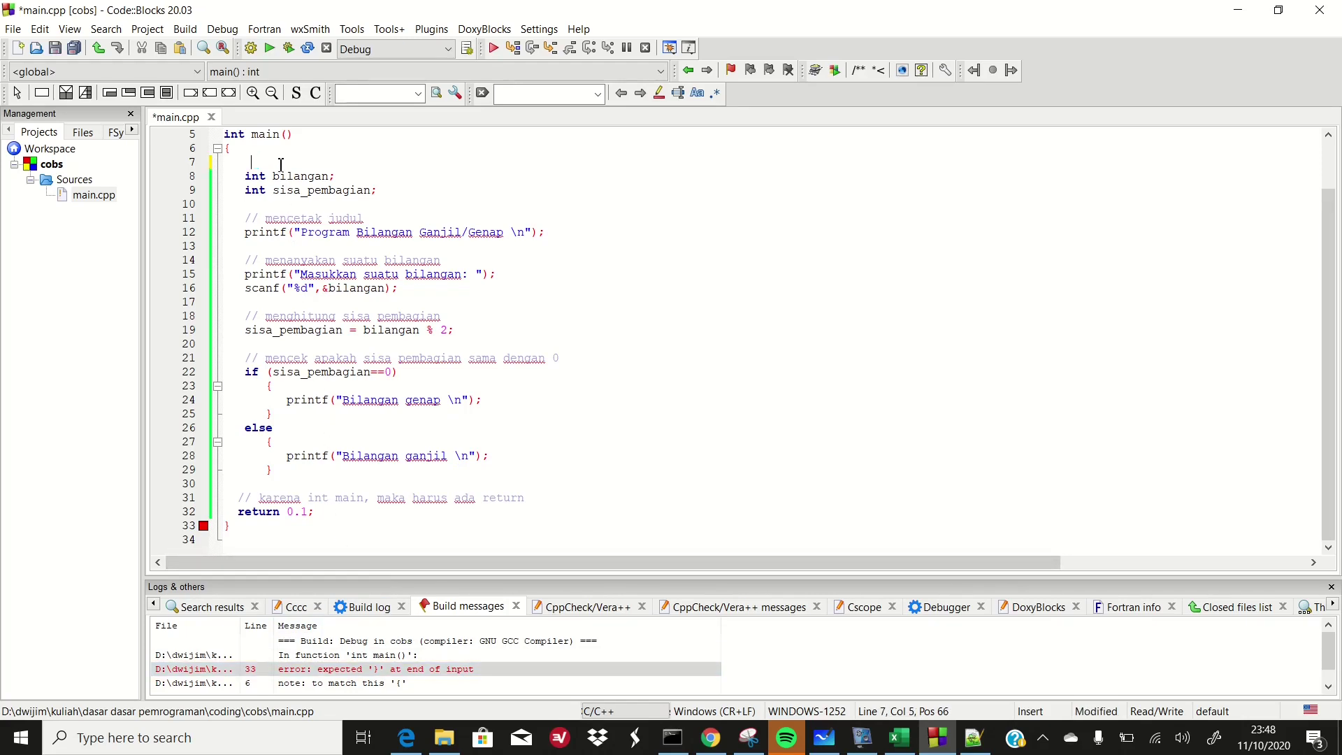
Rebuild the cobs project and run it with 5 as the input number, closing the console at the end.
click(250, 47)
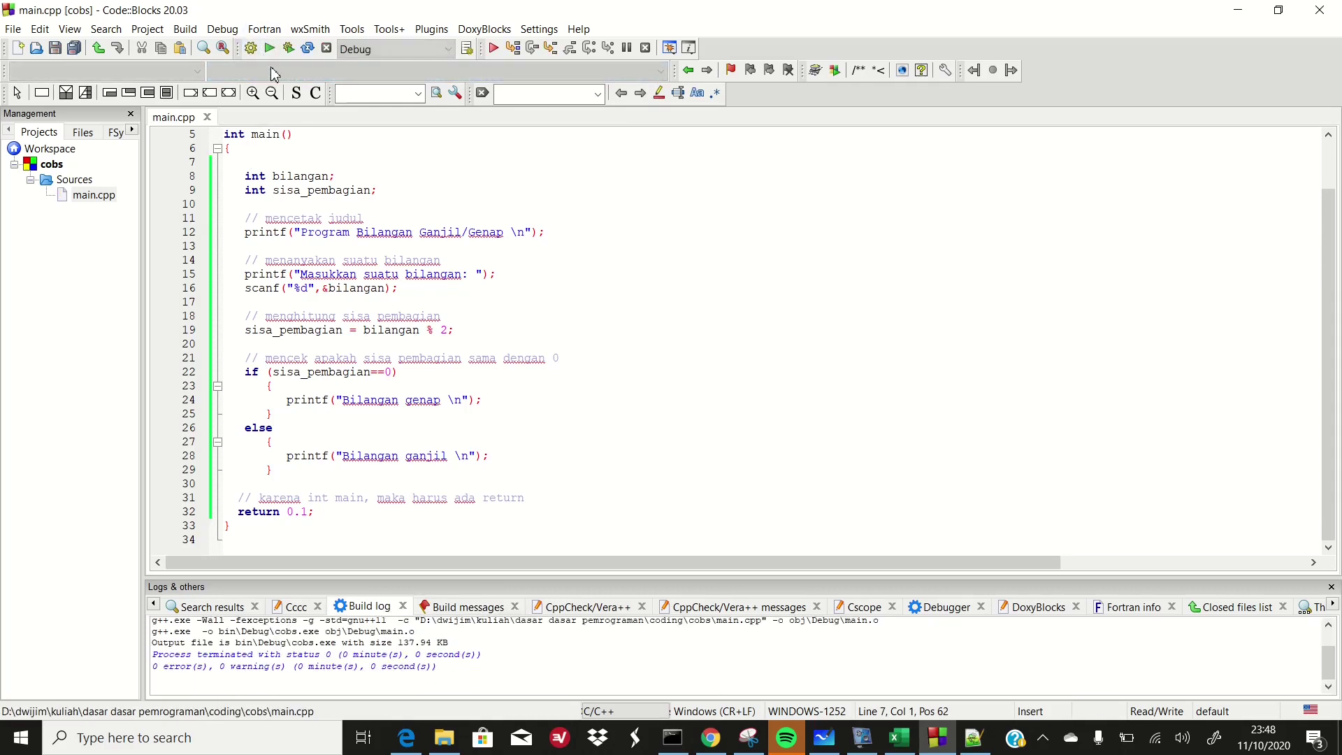
click(270, 48)
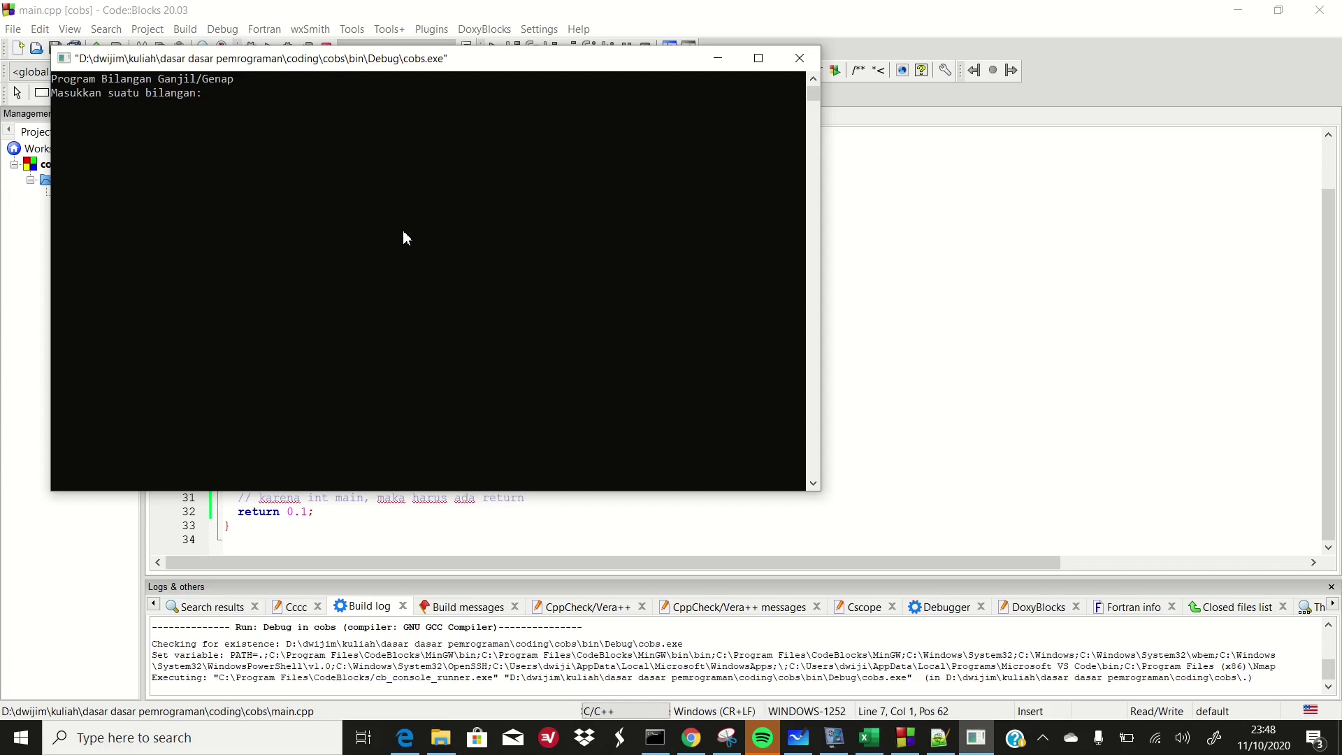
text(5)
key(Return)
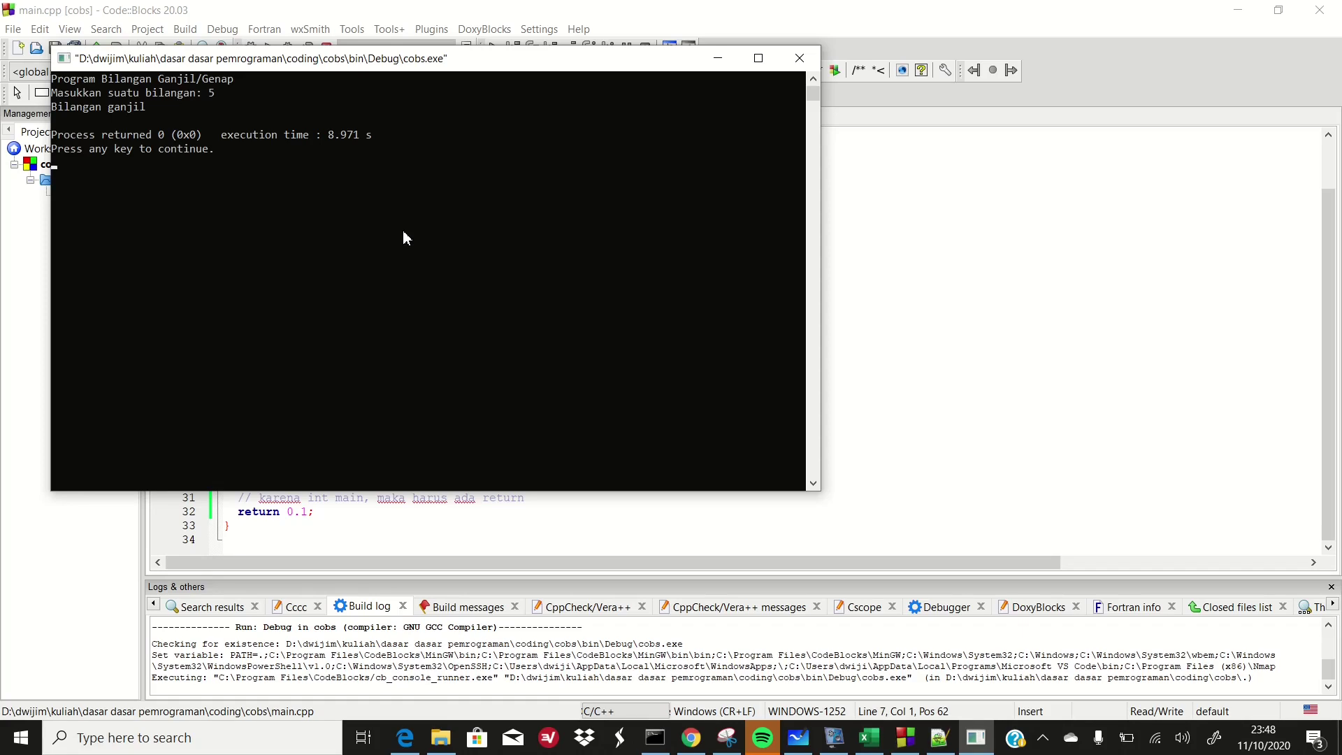
key(Return)
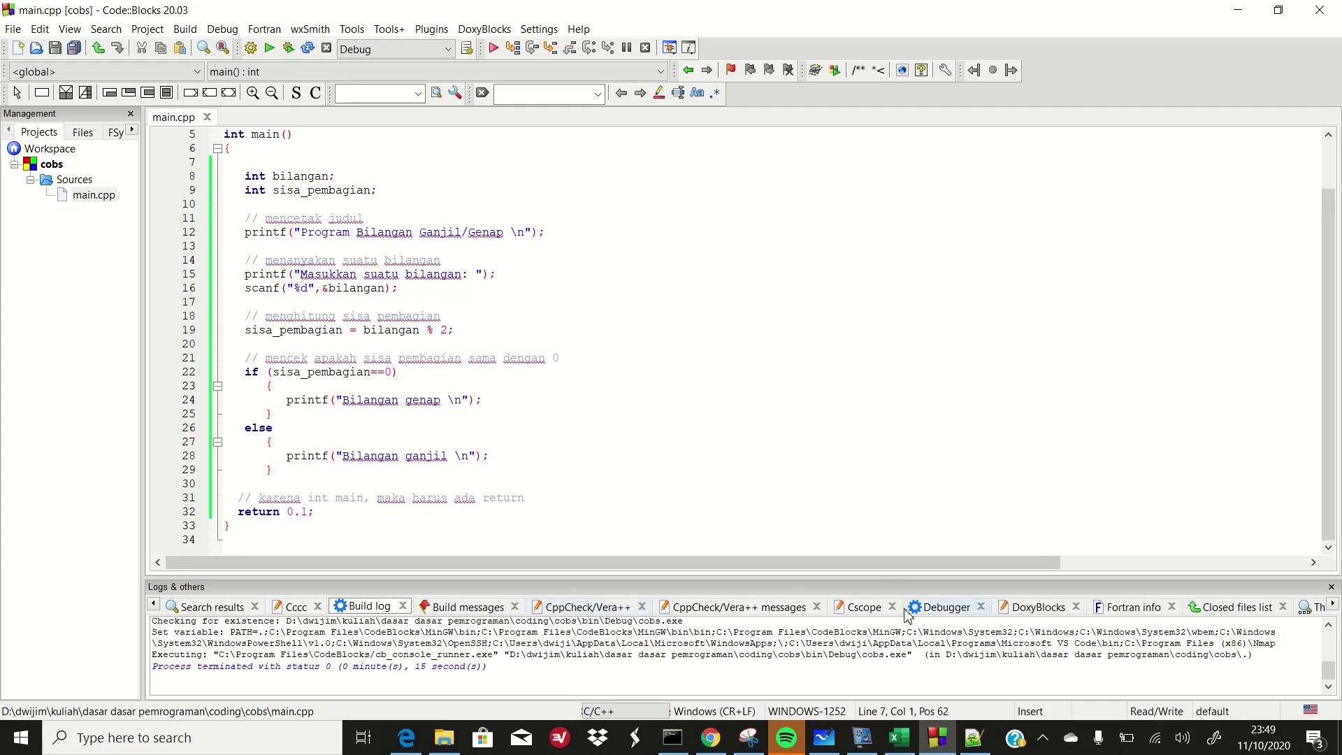
Look at ganjil-asli.c in Notepad++ and review the code of main.cpp in Code::Blocks from start to end.
click(974, 737)
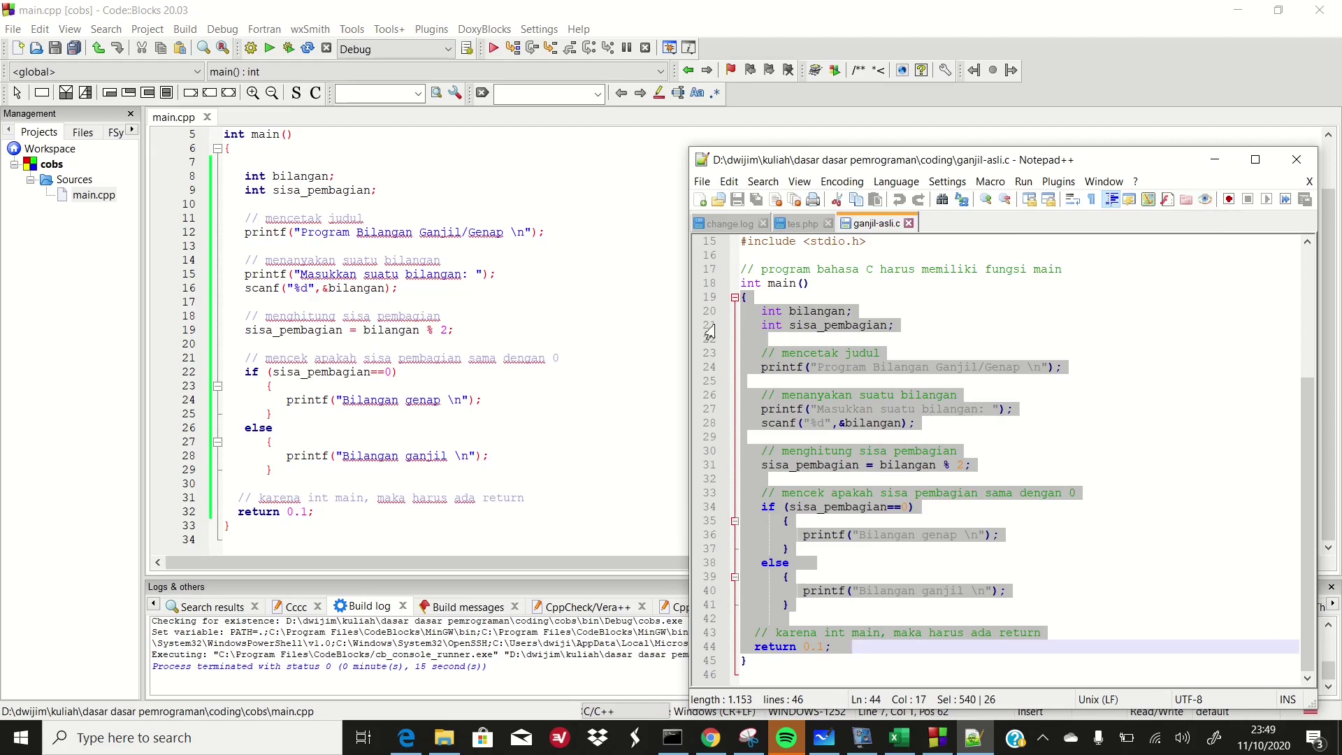
click(499, 292)
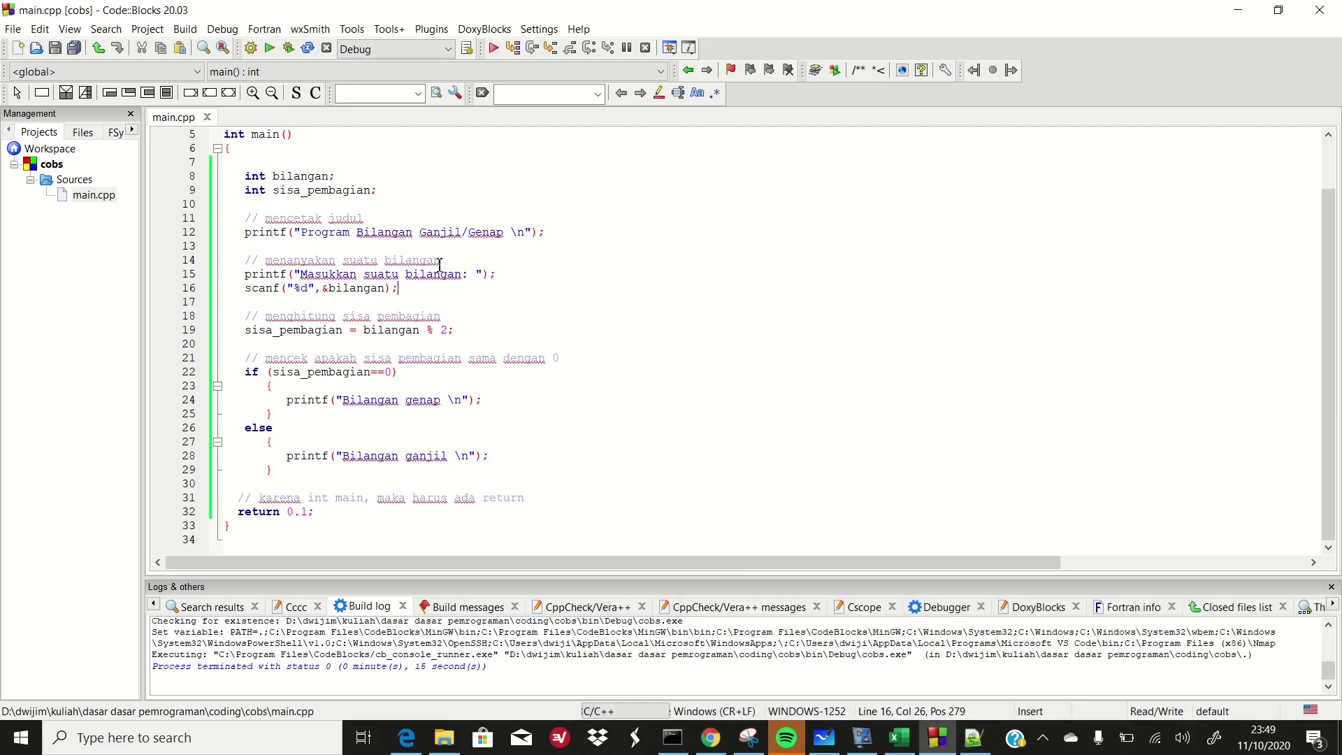
scroll(384, 265, up, 1)
scroll(391, 267, down, 1)
scroll(396, 268, up, 2)
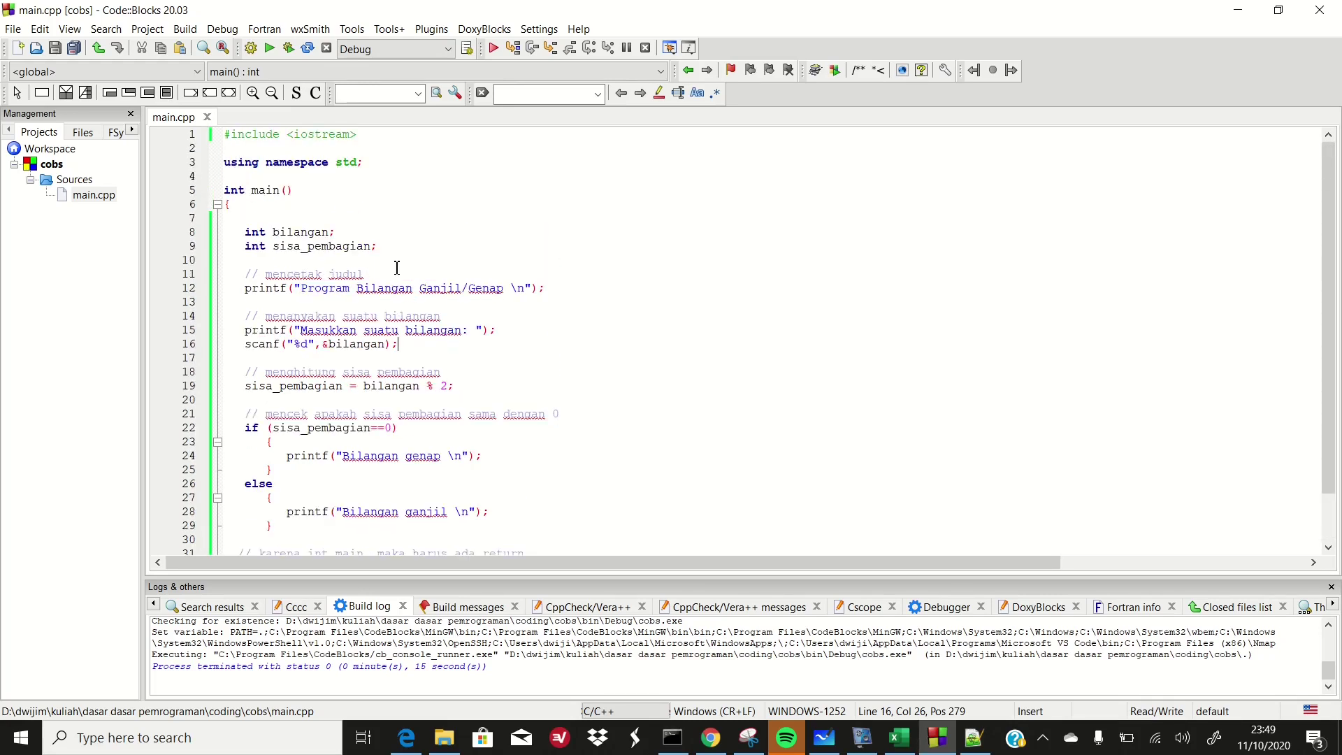
scroll(396, 268, down, 2)
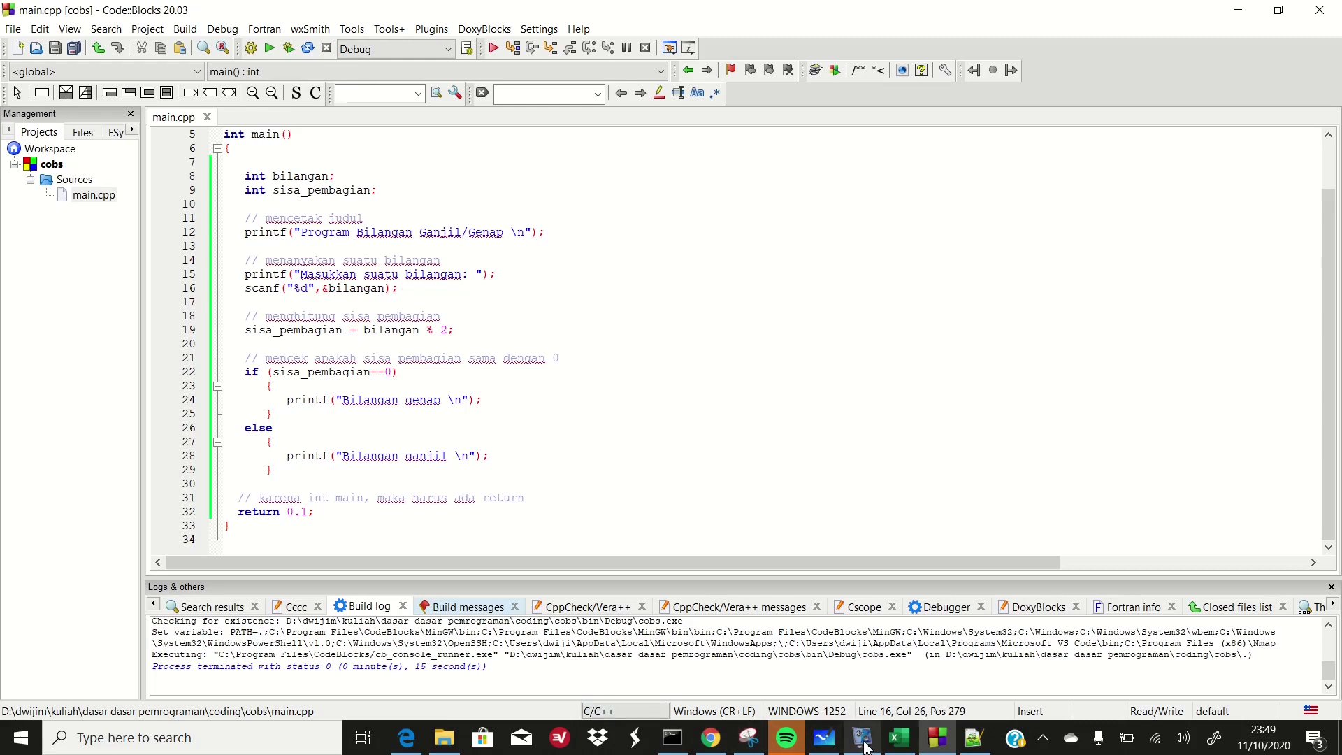
Switch to vokoscreenNG and stop the screen recording.
mouse_move(867, 739)
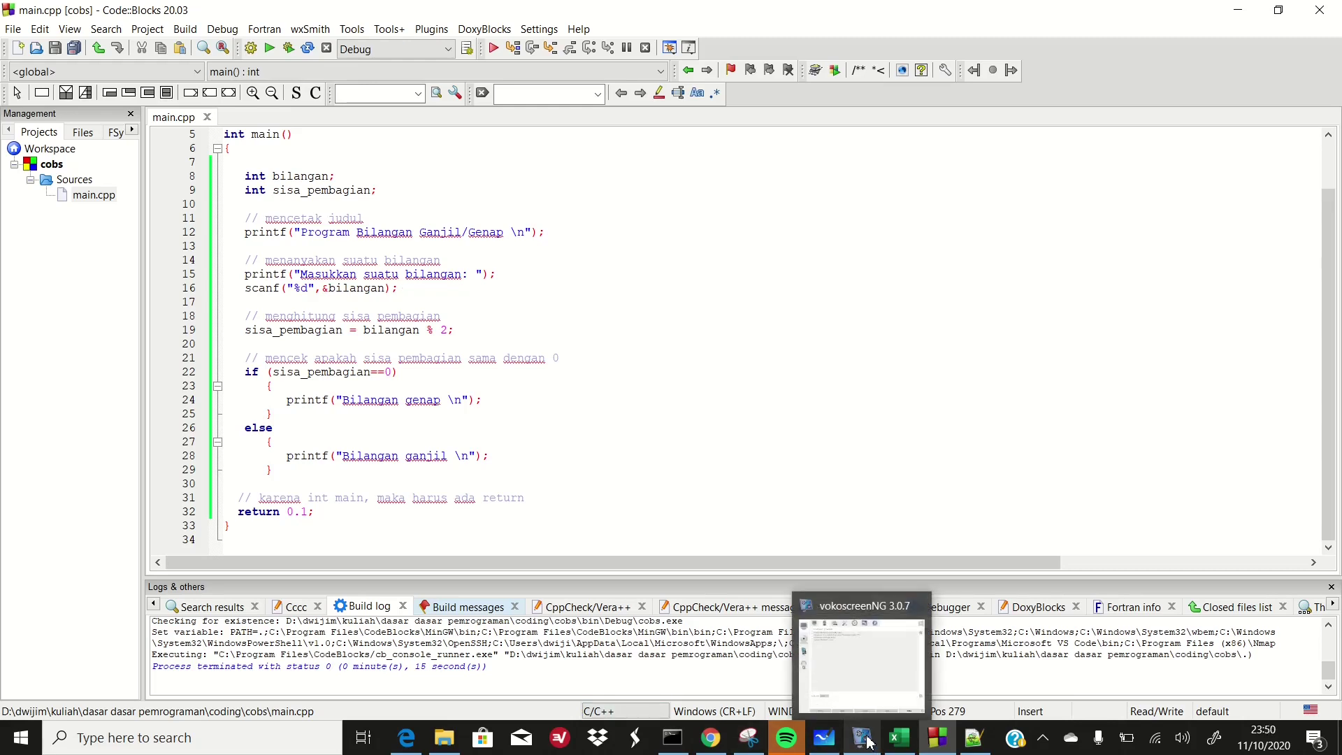
click(866, 740)
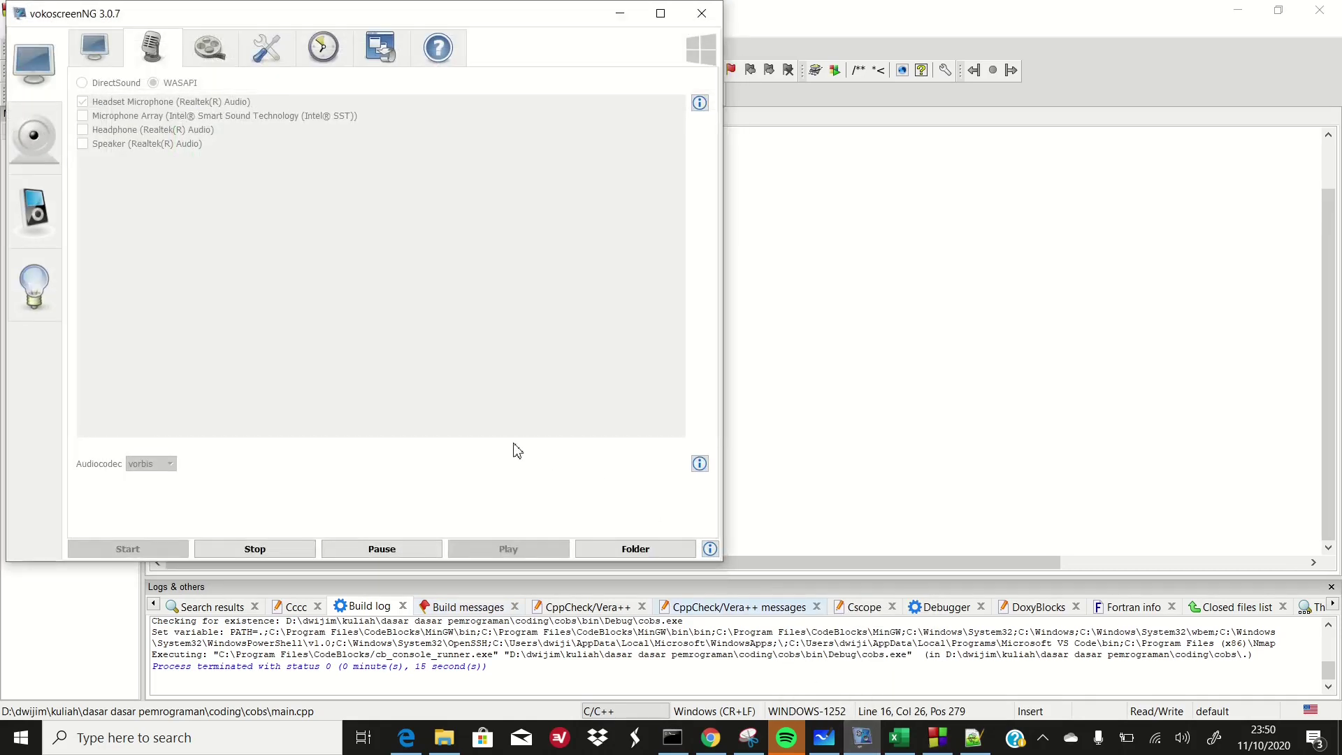
click(262, 551)
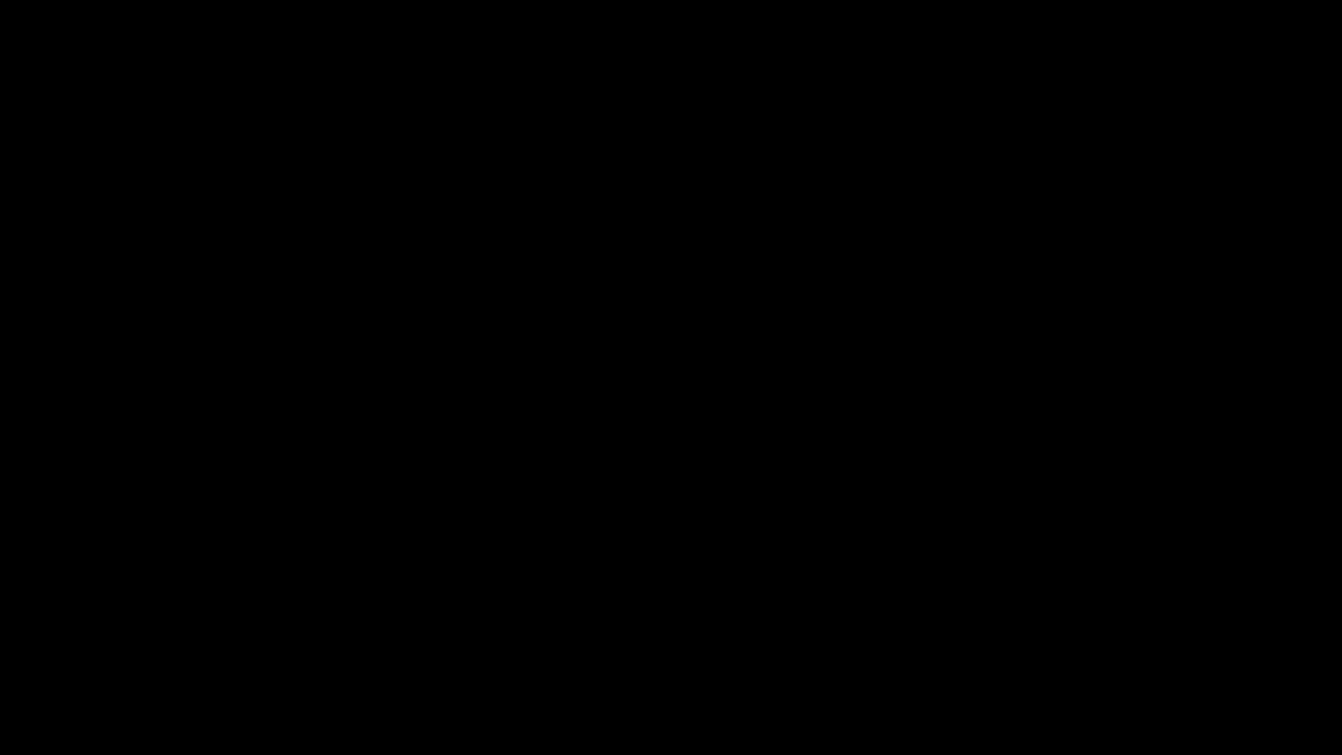